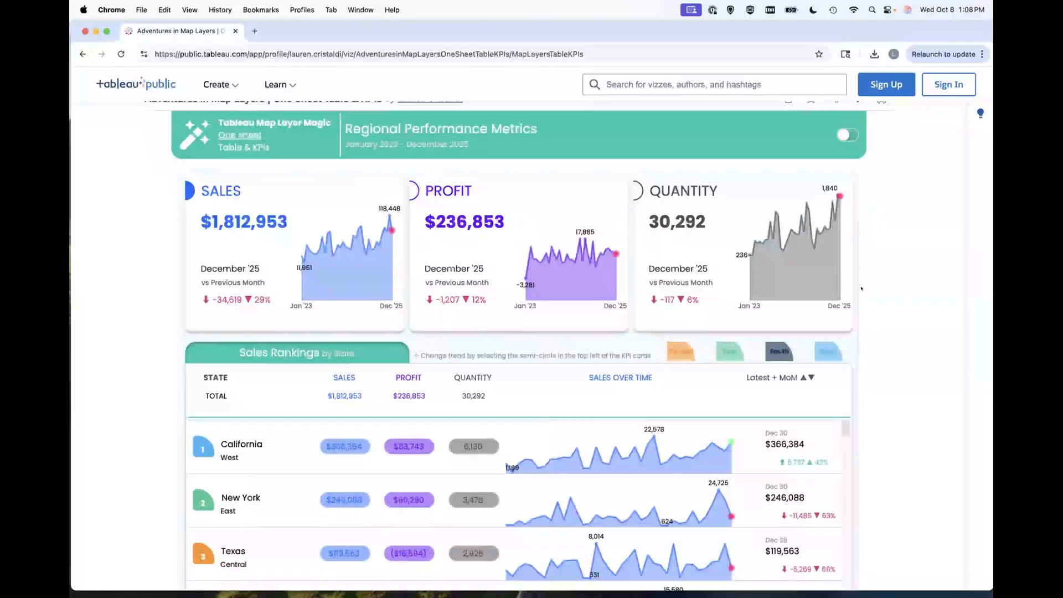
- Switch from the browser to the Adventures in Map Layers workbook in Tableau, enlarge its window and look over the dashboard
scroll(860, 287, up, 2)
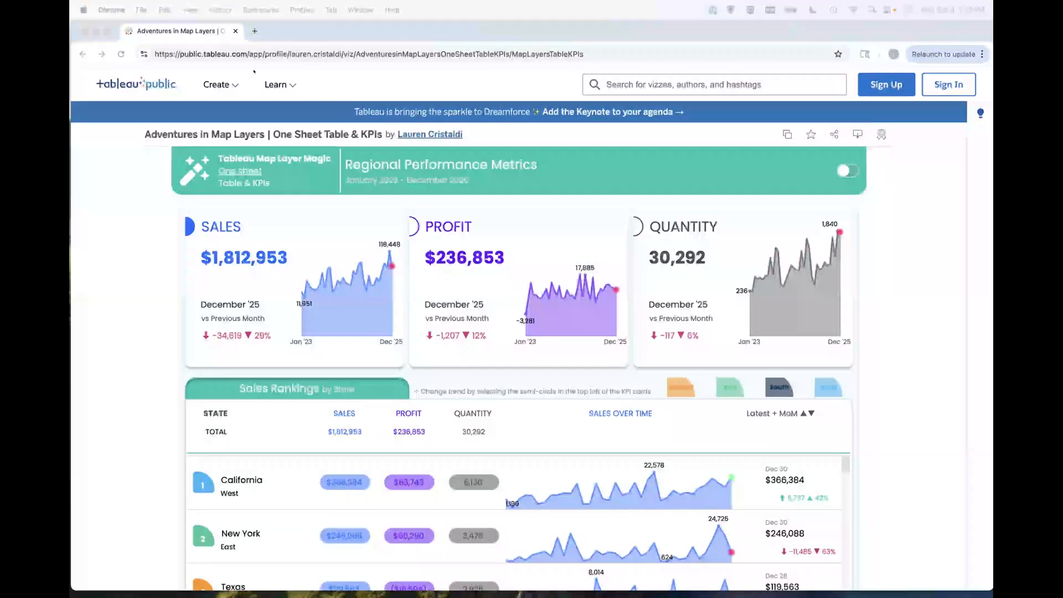
drag(303, 24, 303, 138)
drag(366, 30, 395, 23)
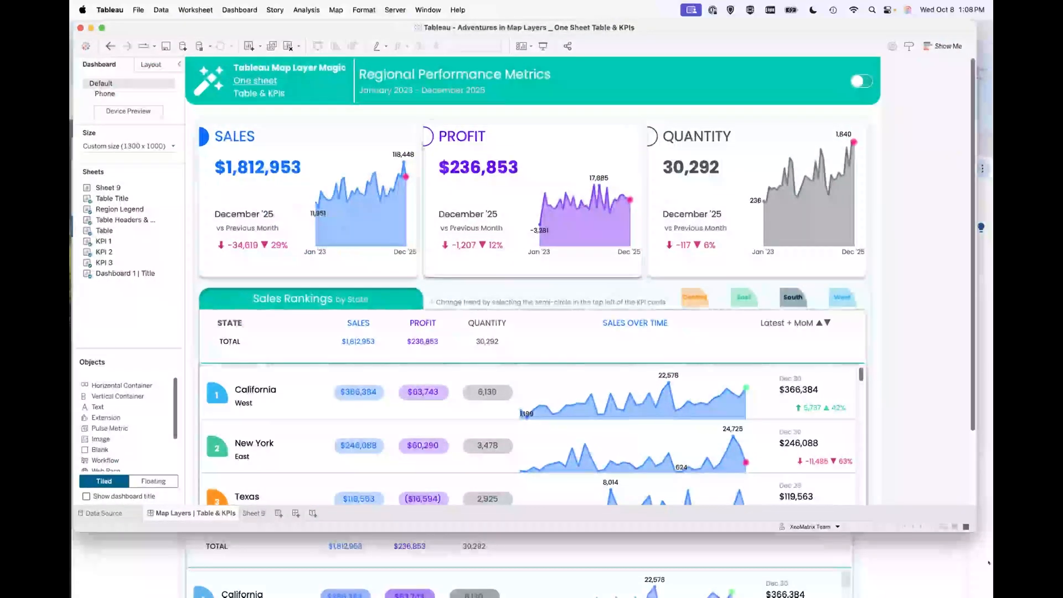
drag(975, 531, 992, 597)
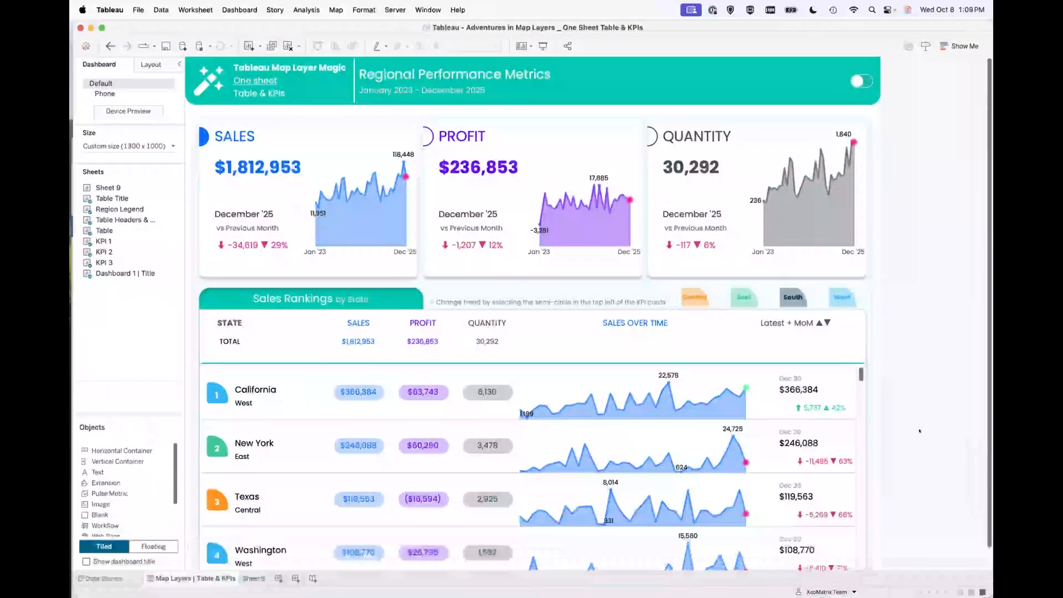
scroll(912, 356, down, 2)
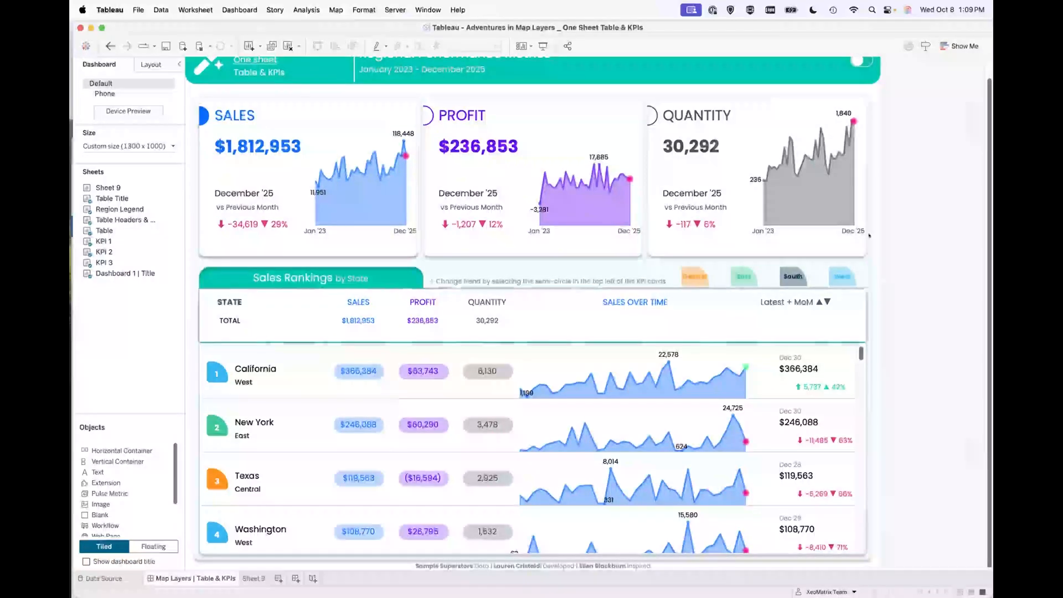
scroll(868, 235, up, 2)
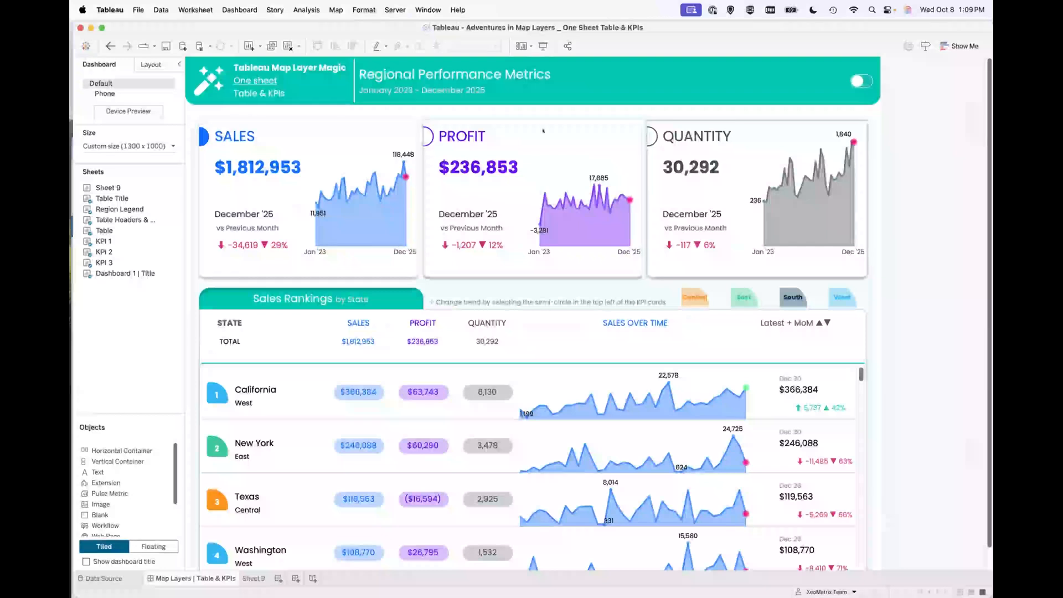
- Open the KPI 1 worksheet from the dashboard's Sales card and expand its KPI Position 0 marks layer
click(371, 126)
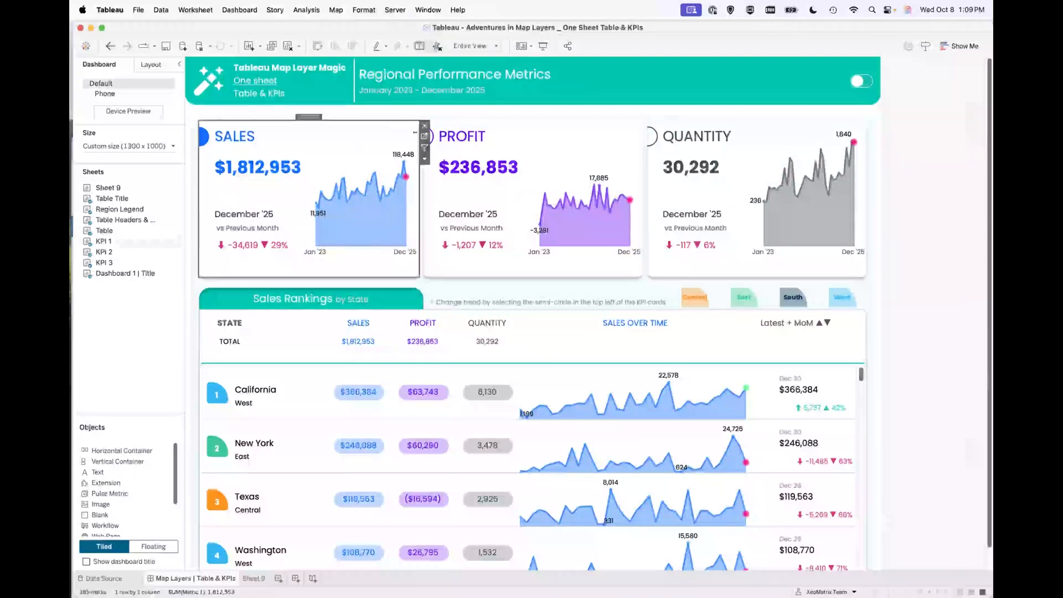
click(424, 135)
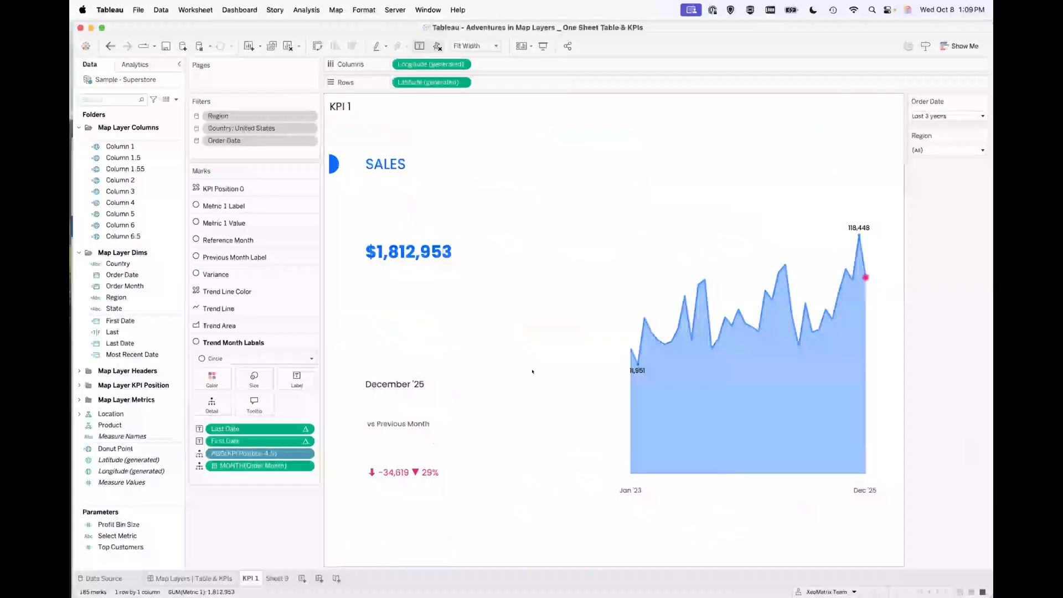
click(151, 147)
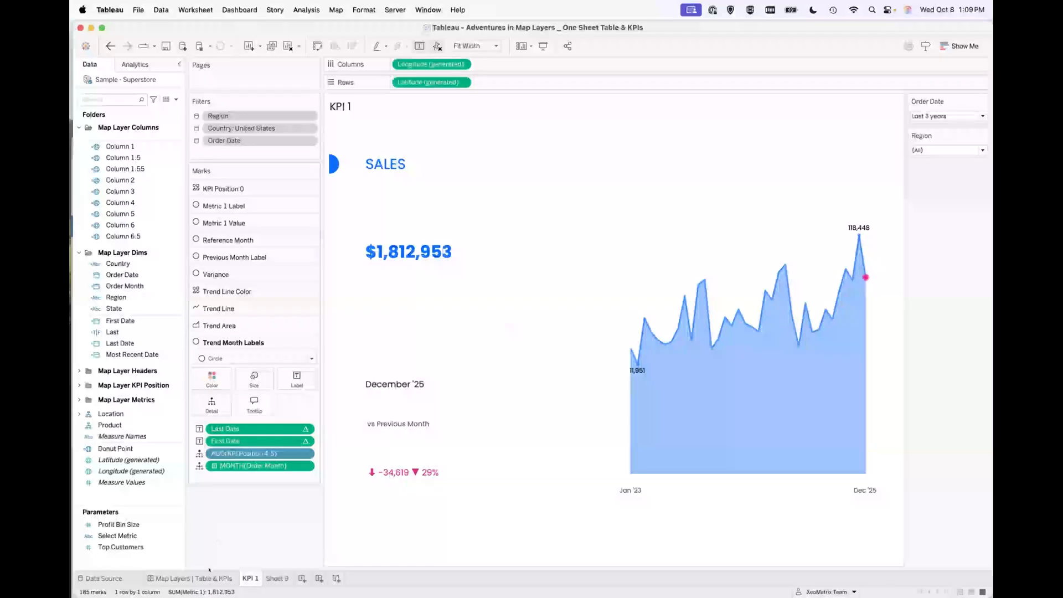
click(190, 578)
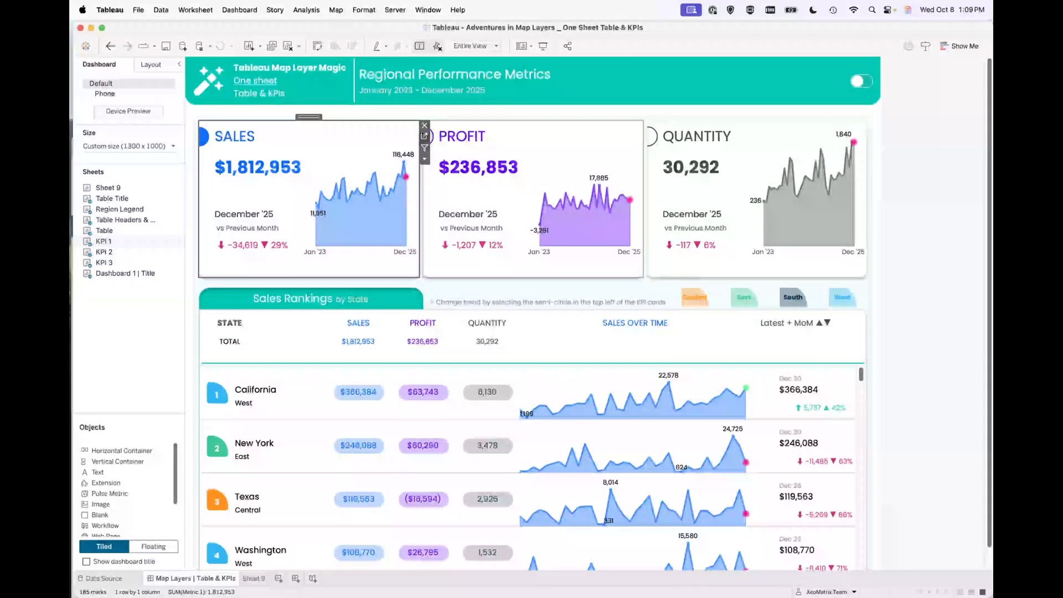
click(424, 148)
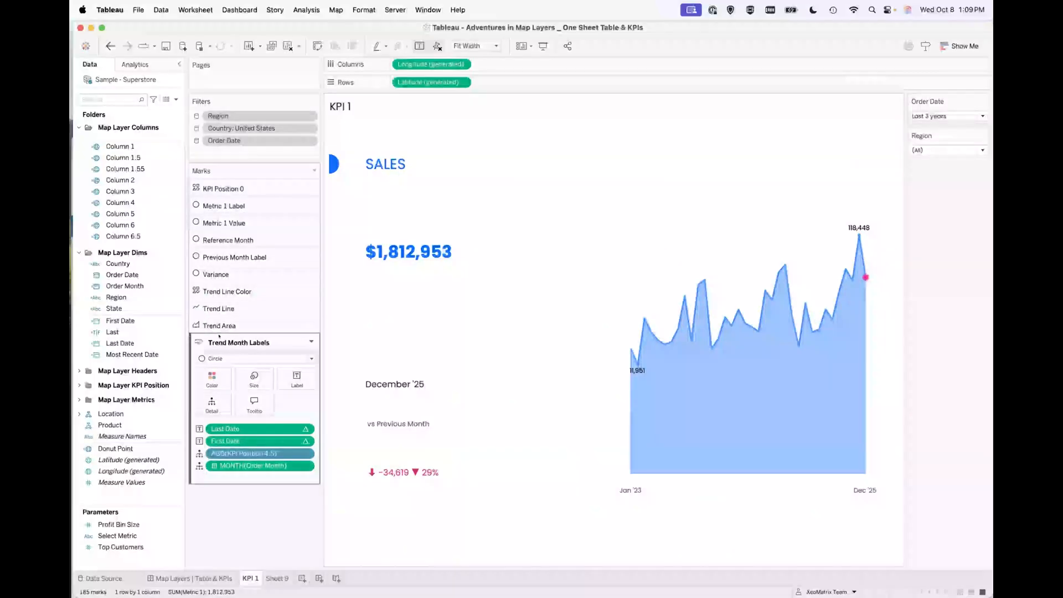
click(242, 186)
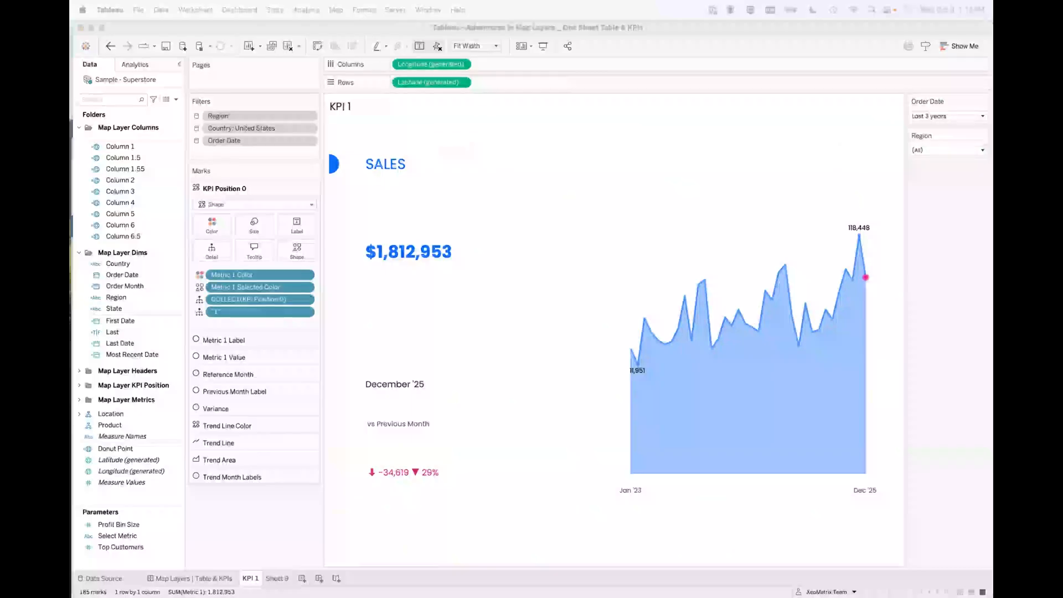
- Bring the My TV Guide workbook up beside the KPI 1 worksheet and view the episode tooltips on its October calendar
drag(71, 145, 429, 28)
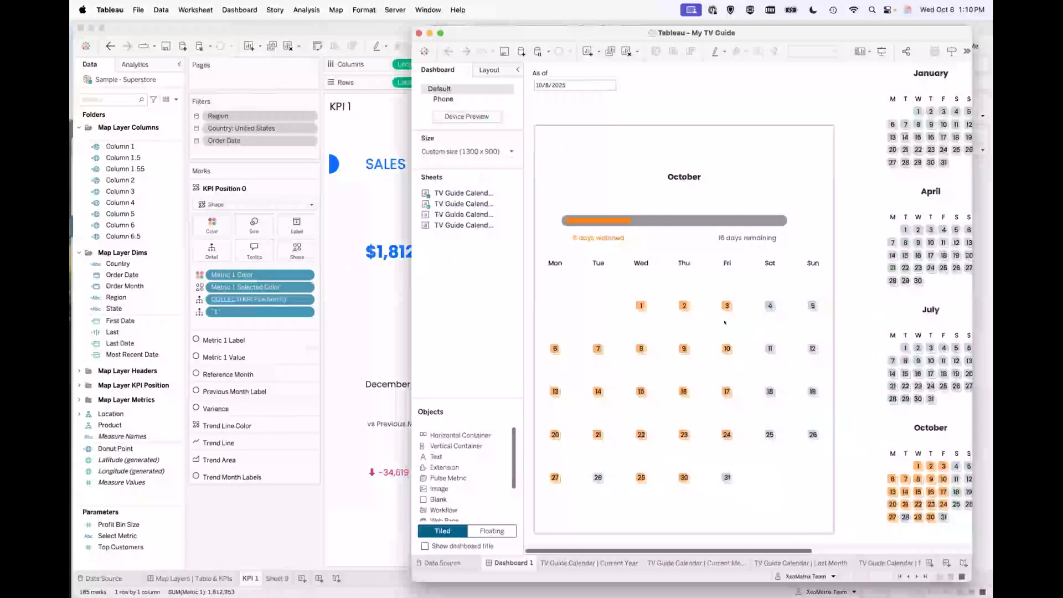
drag(412, 270, 504, 270)
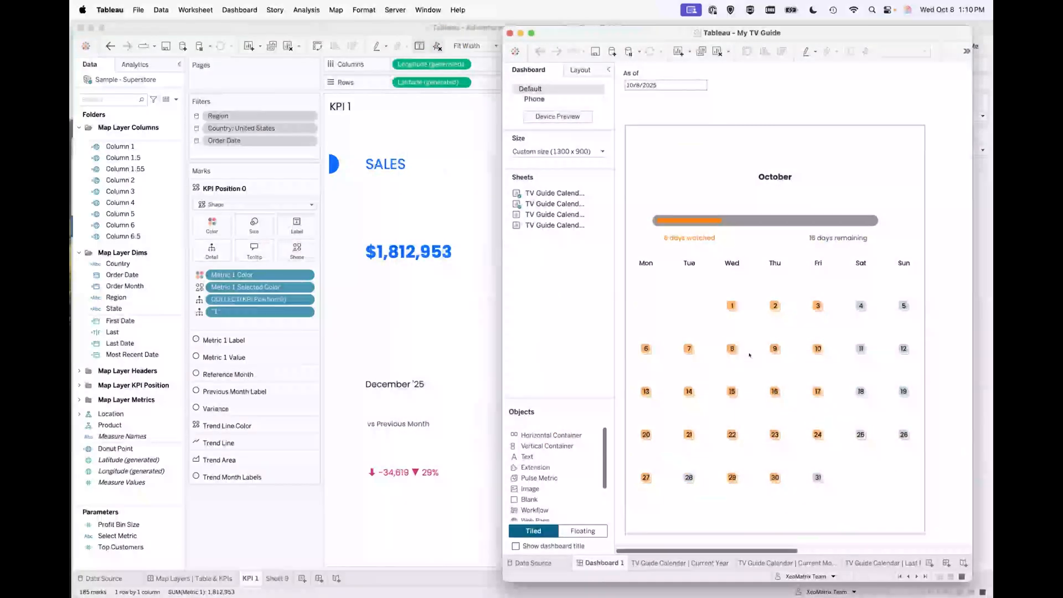
mouse_move(690, 349)
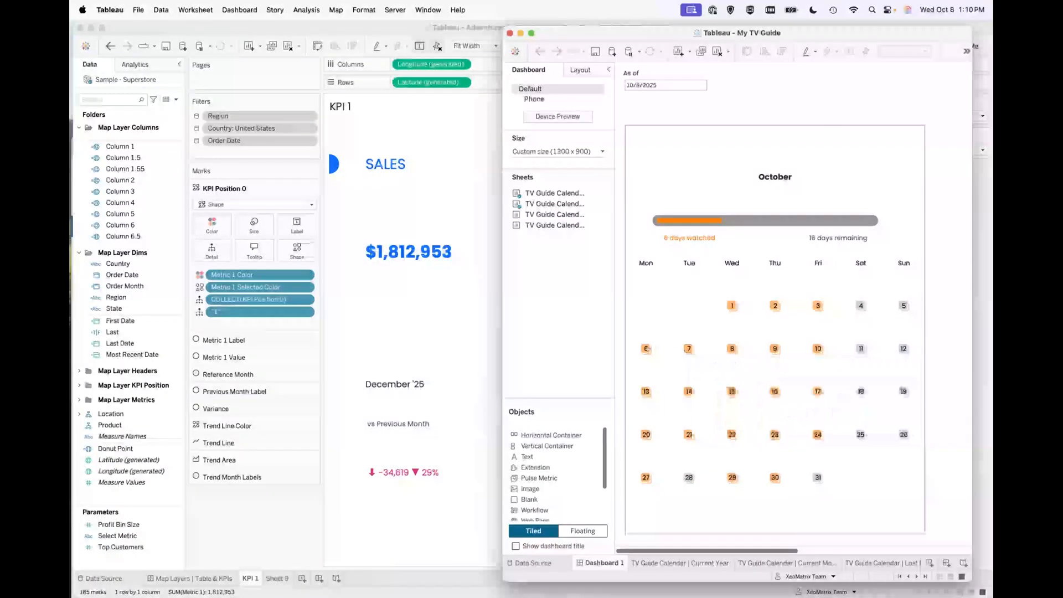
mouse_move(647, 349)
mouse_move(641, 382)
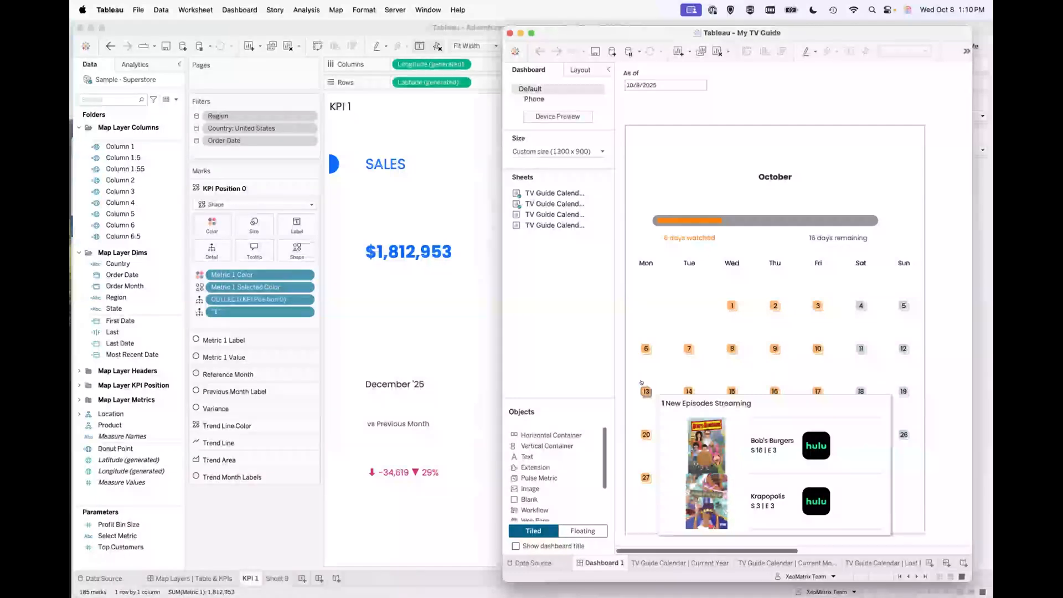
mouse_move(725, 305)
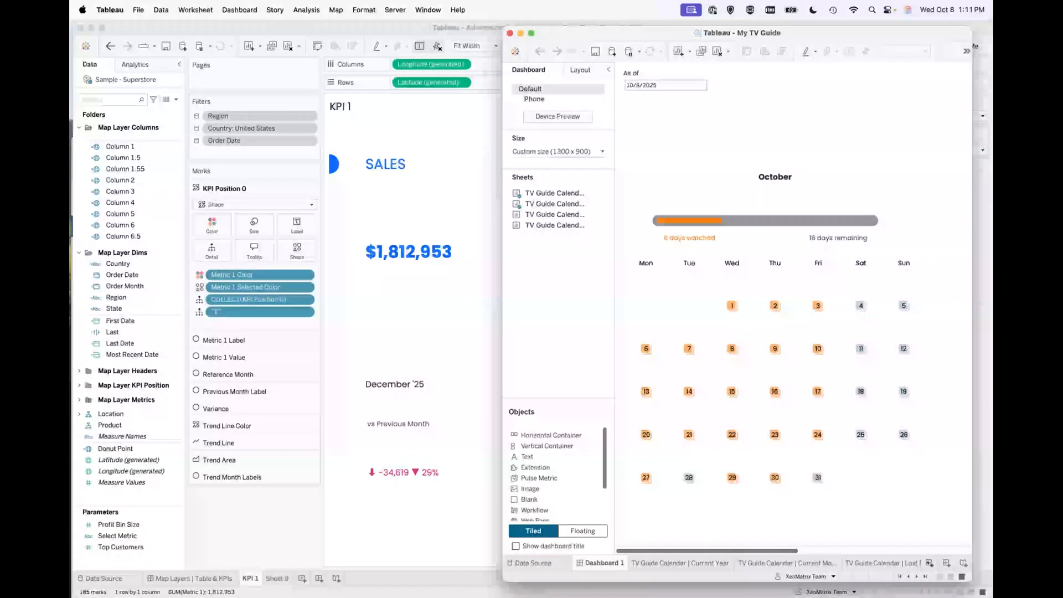
- Add a new worksheet to the My TV Guide workbook and narrow the Adventures in Map Layers window so both workbooks show
click(929, 563)
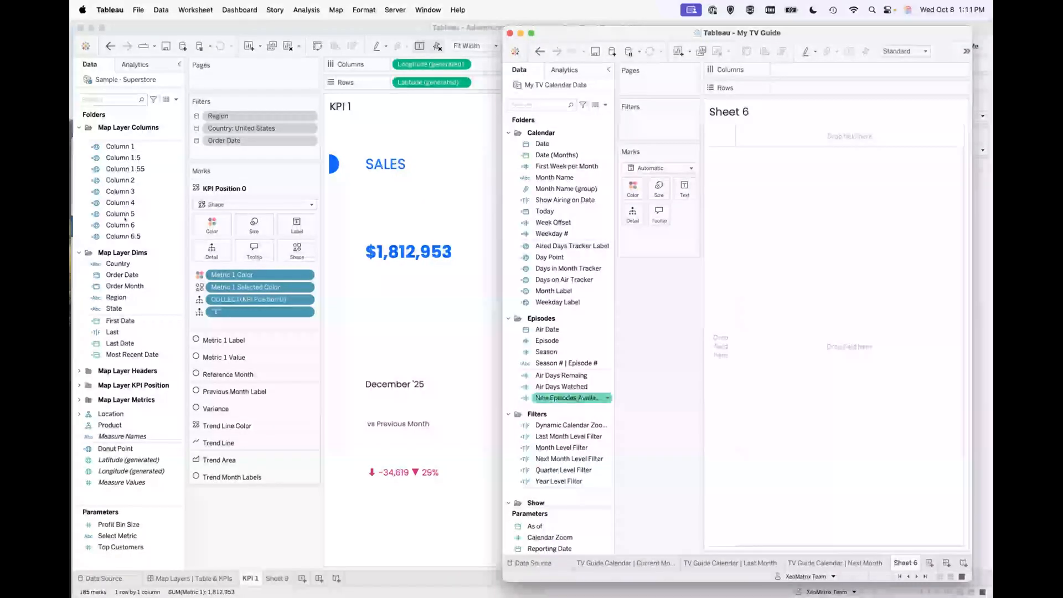
click(116, 150)
click(122, 158)
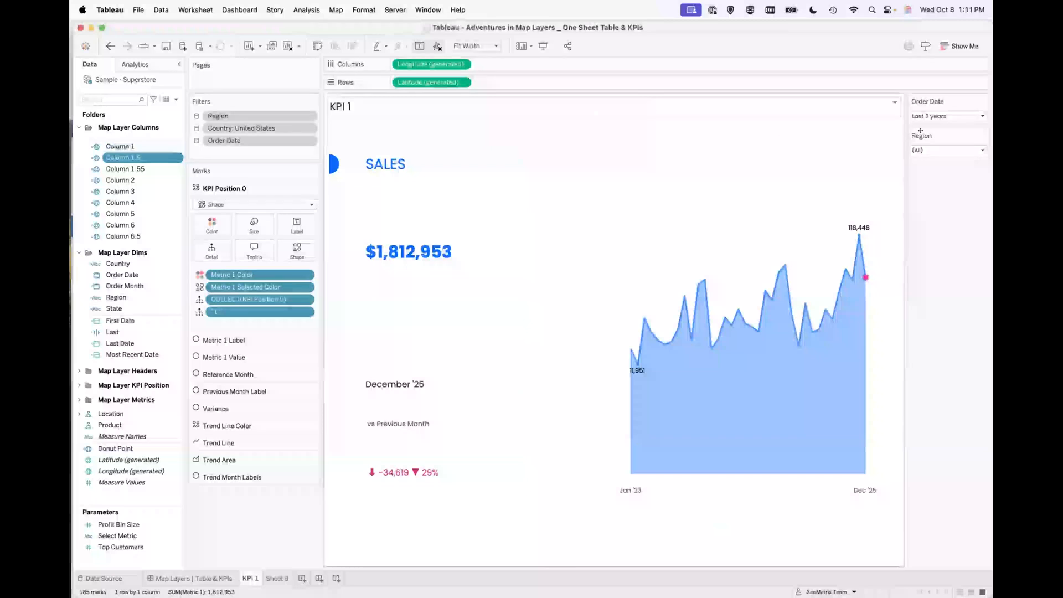
drag(902, 23, 857, 29)
drag(947, 245, 653, 242)
drag(490, 31, 533, 26)
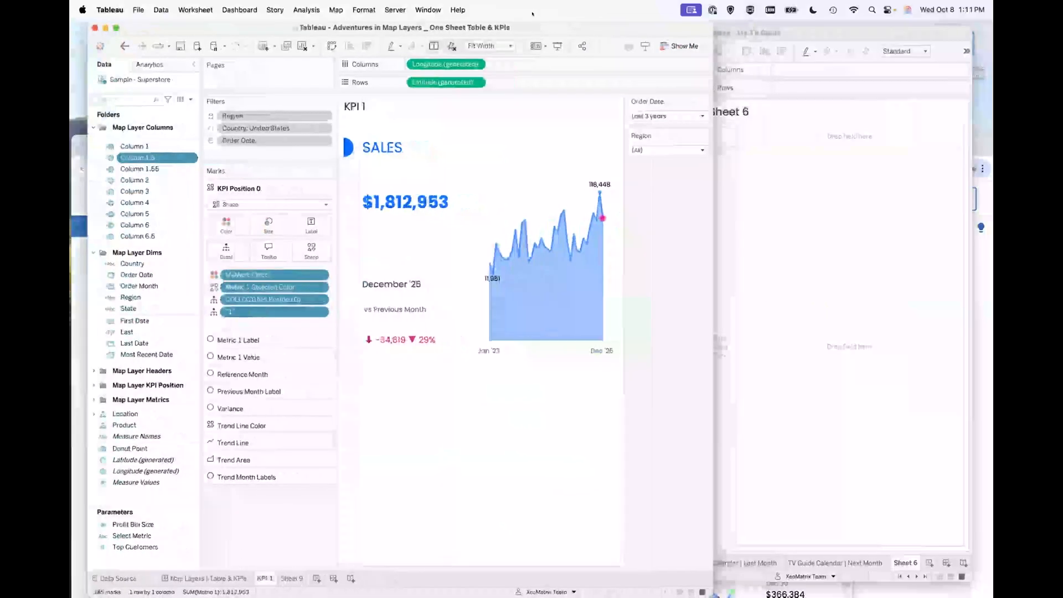
click(739, 29)
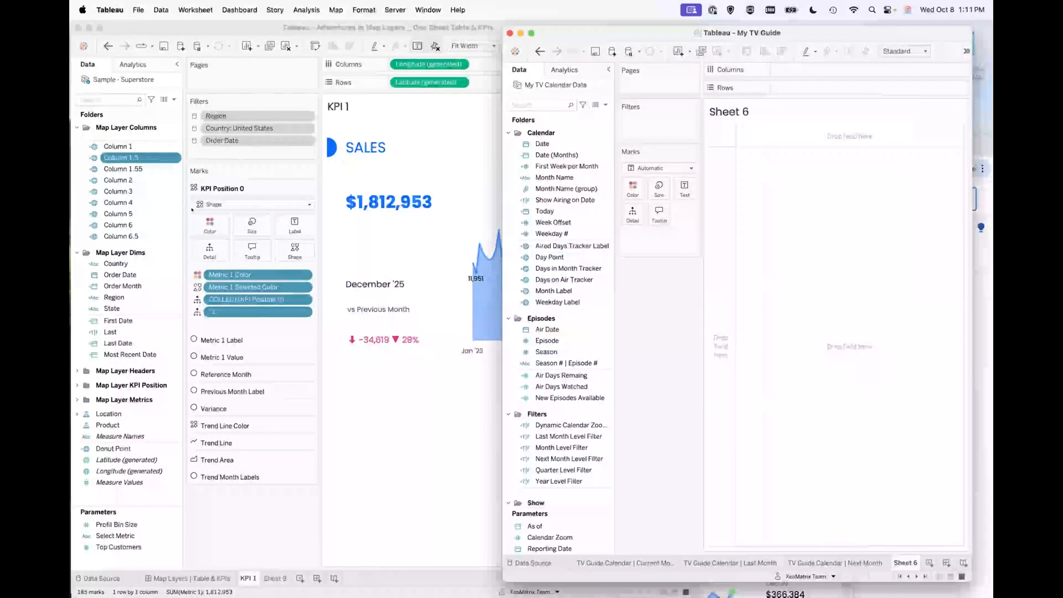
- Expand the Map Layer KPI Position folder and copy all fields from KPI Position 0 through KPI Position 4.5
click(118, 146)
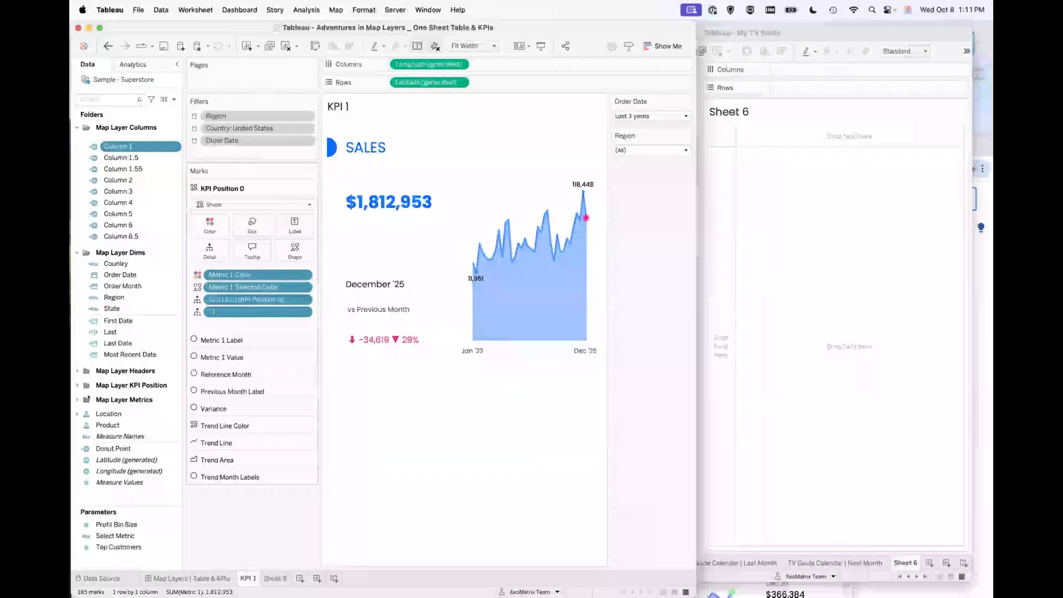
click(77, 385)
scroll(104, 383, down, 5)
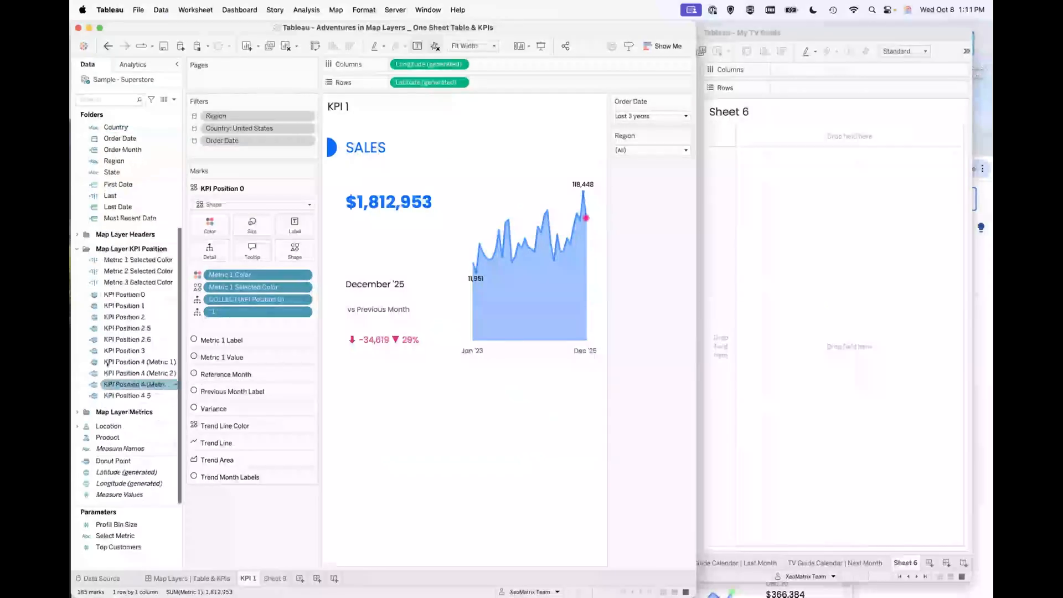
click(114, 296)
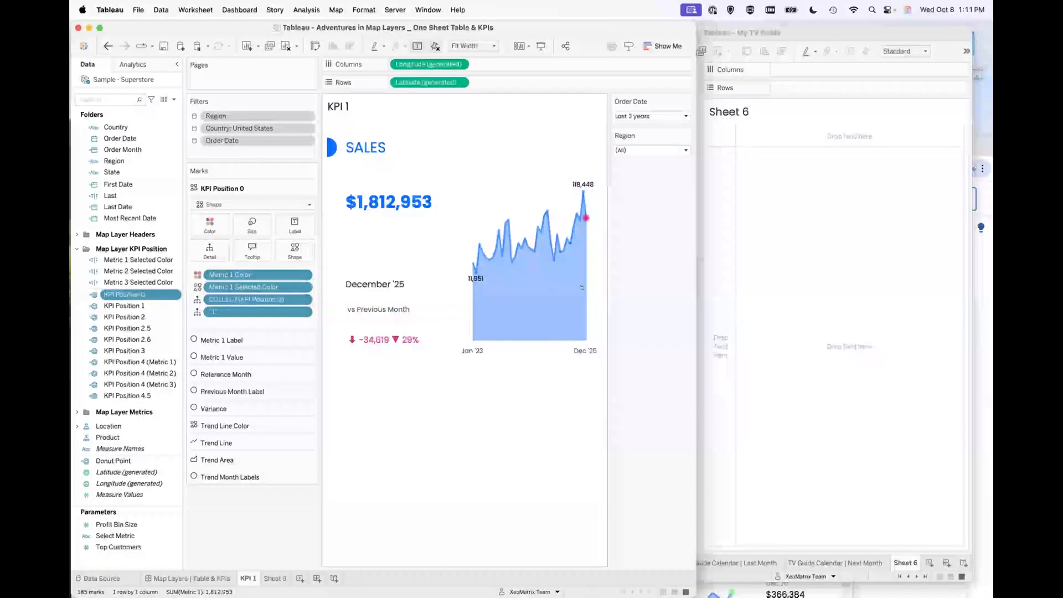
shift+click(123, 396)
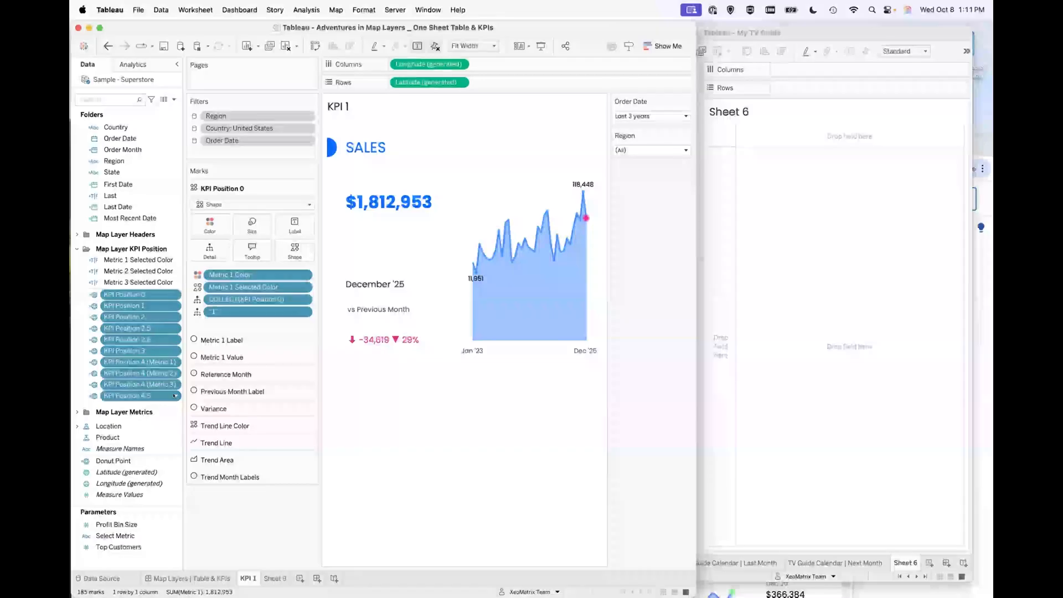
right_click(175, 396)
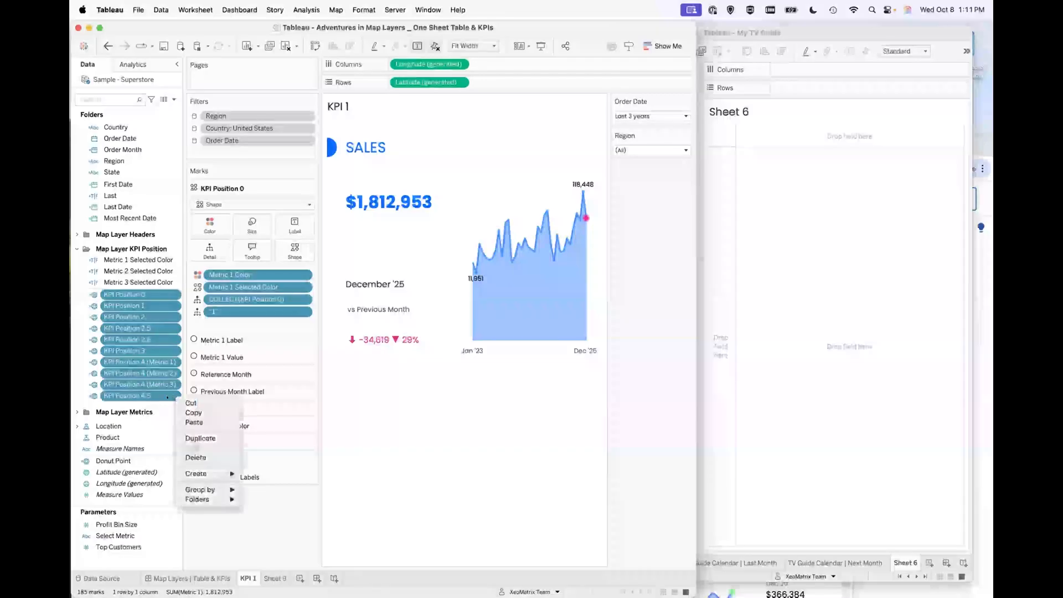
click(202, 410)
click(806, 346)
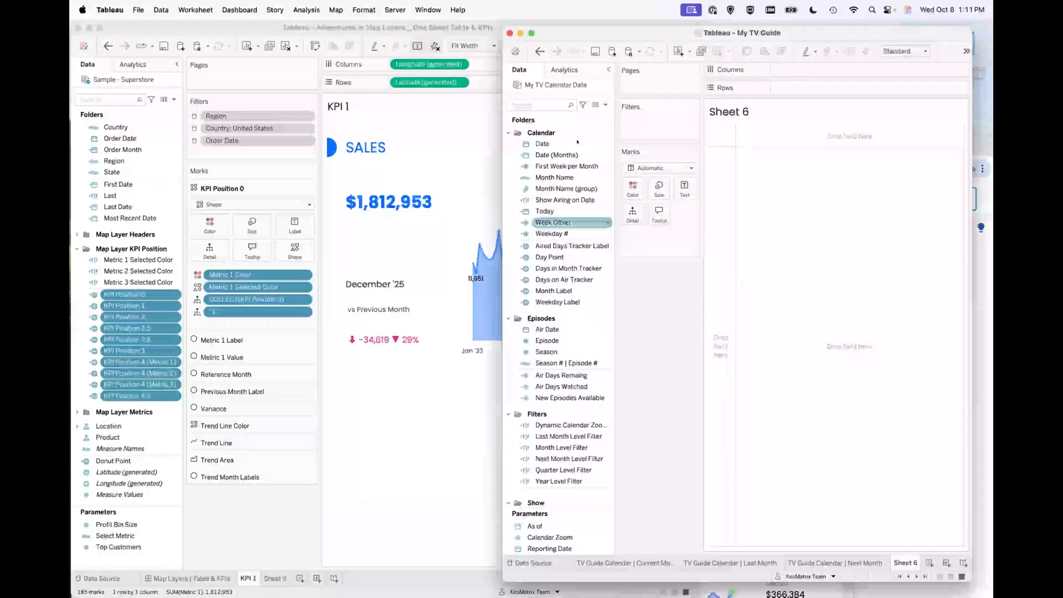
- Copy the KPI Position 0 through KPI Position 4.5 fields again and paste them into the My TV Calendar Data source
click(159, 295)
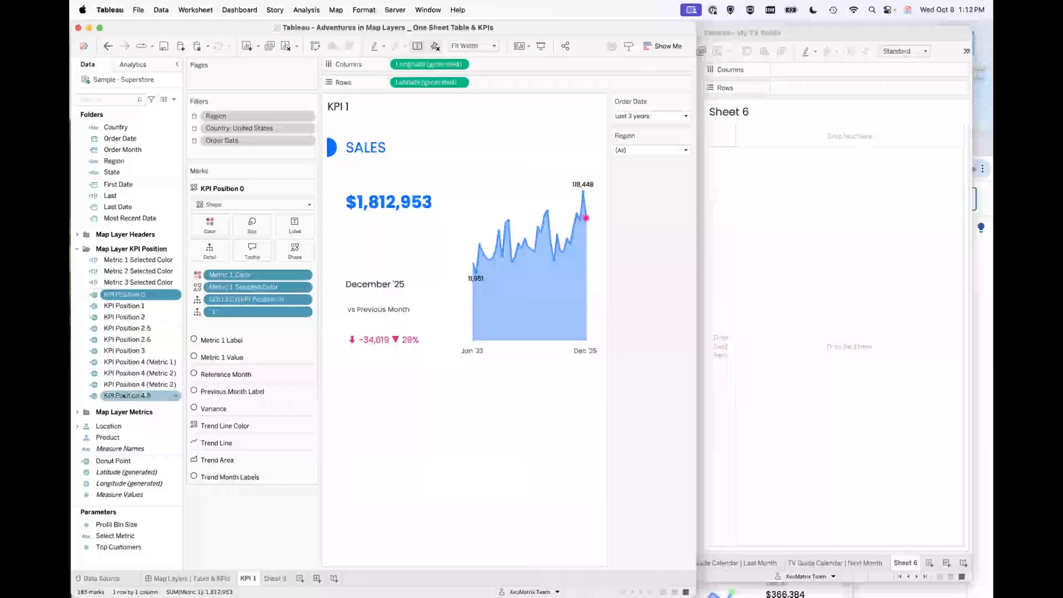
super+click(123, 394)
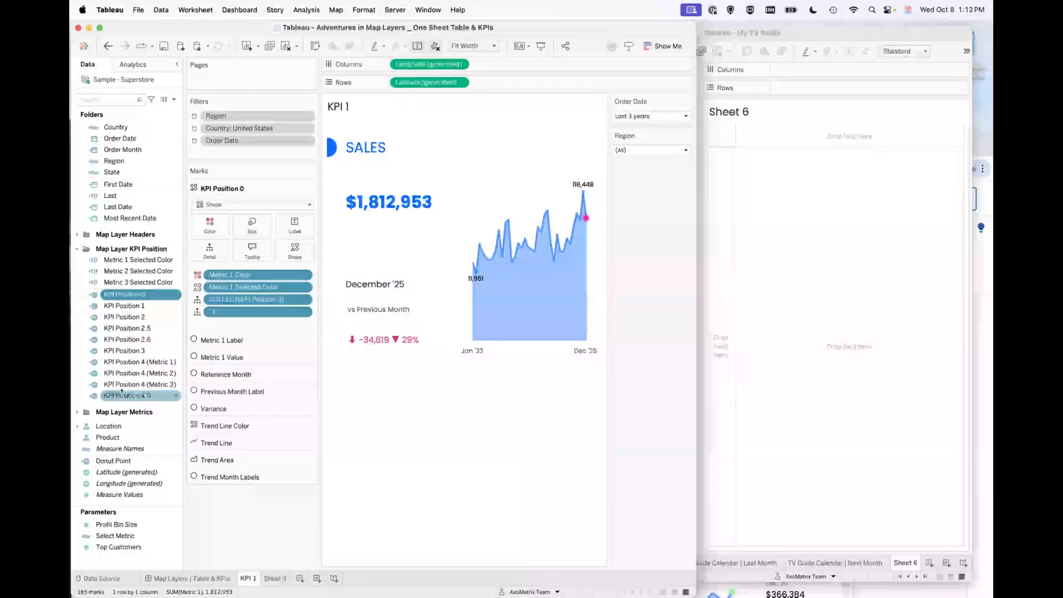
shift+click(122, 394)
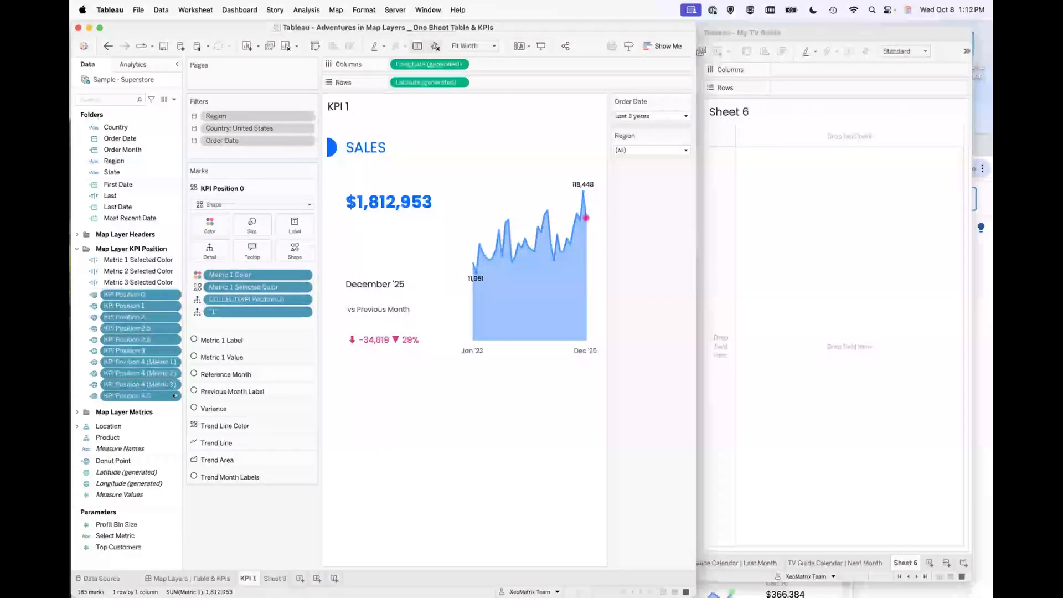
right_click(175, 395)
click(194, 410)
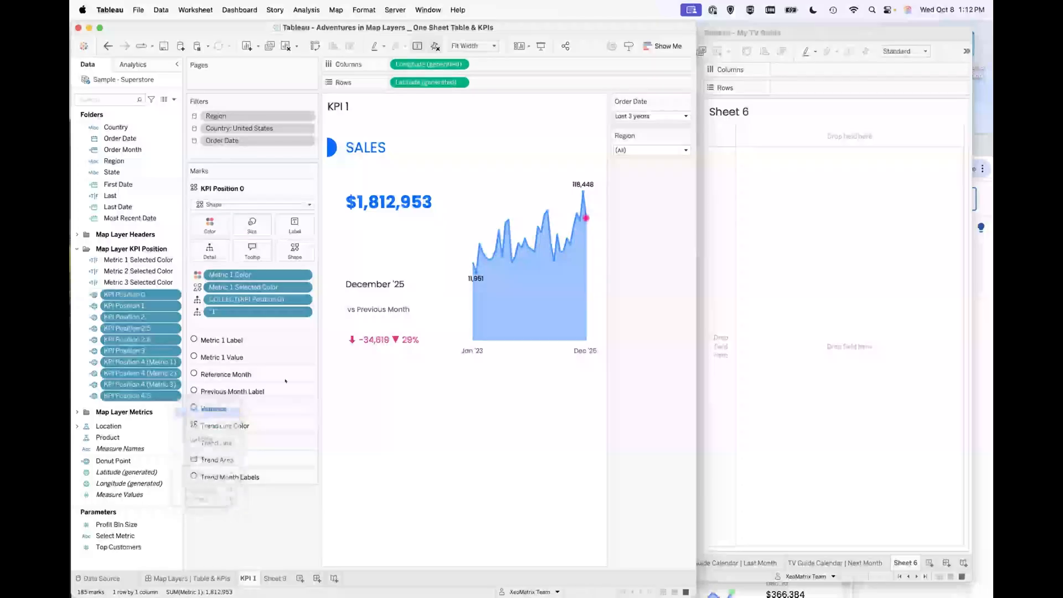
click(817, 253)
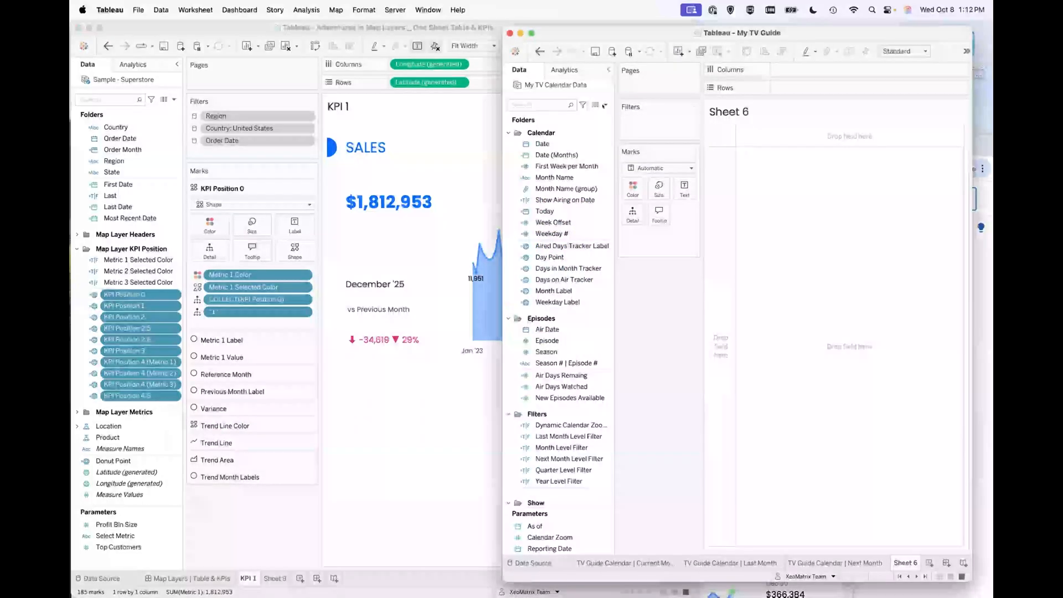
click(604, 104)
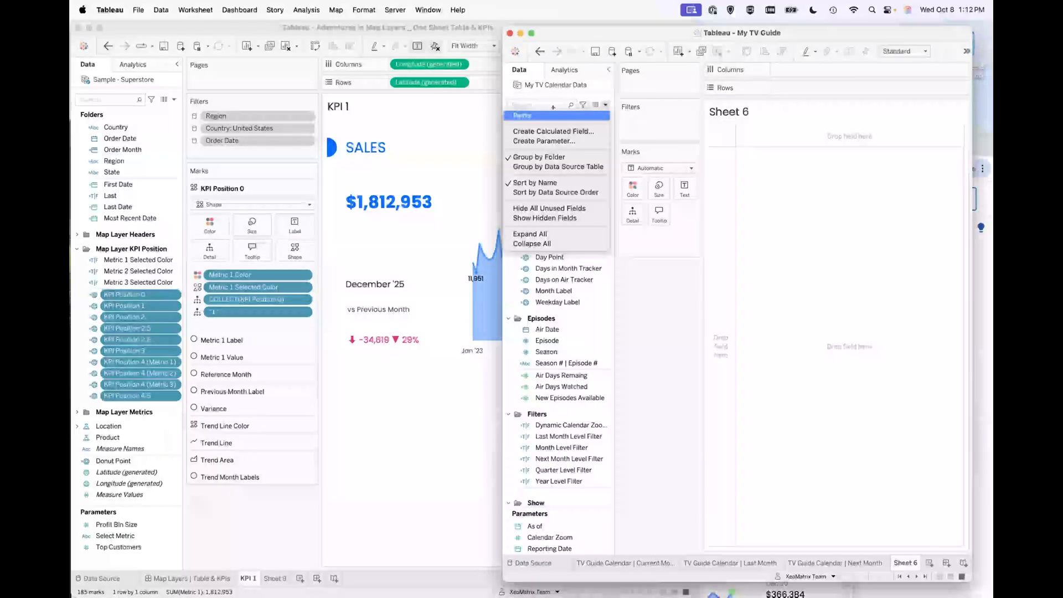
click(521, 115)
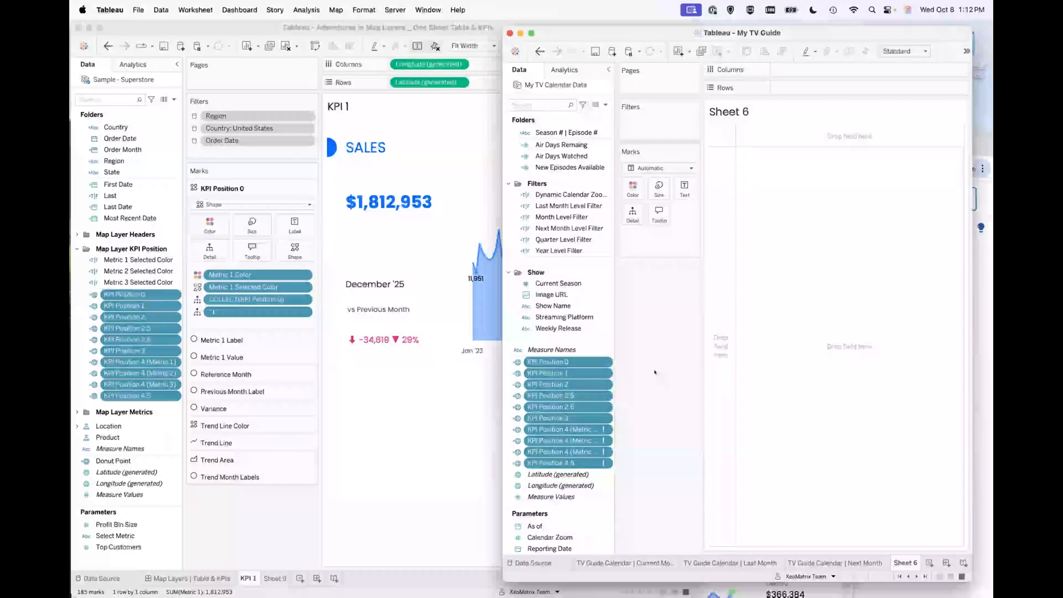
- Undo the paste of the KPI Position fields in the My TV Guide workbook
click(584, 362)
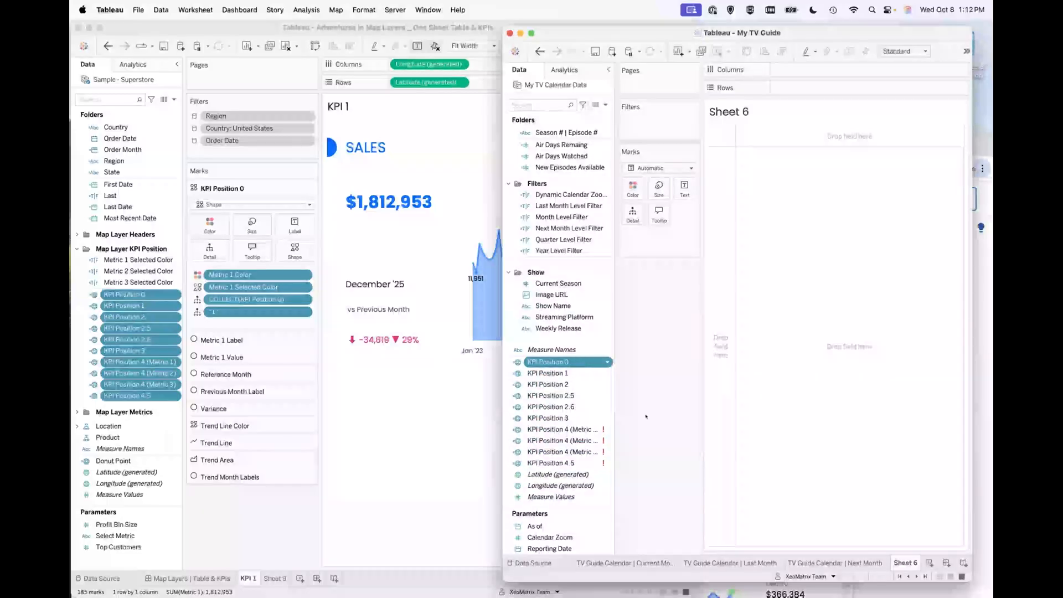
click(464, 460)
click(728, 315)
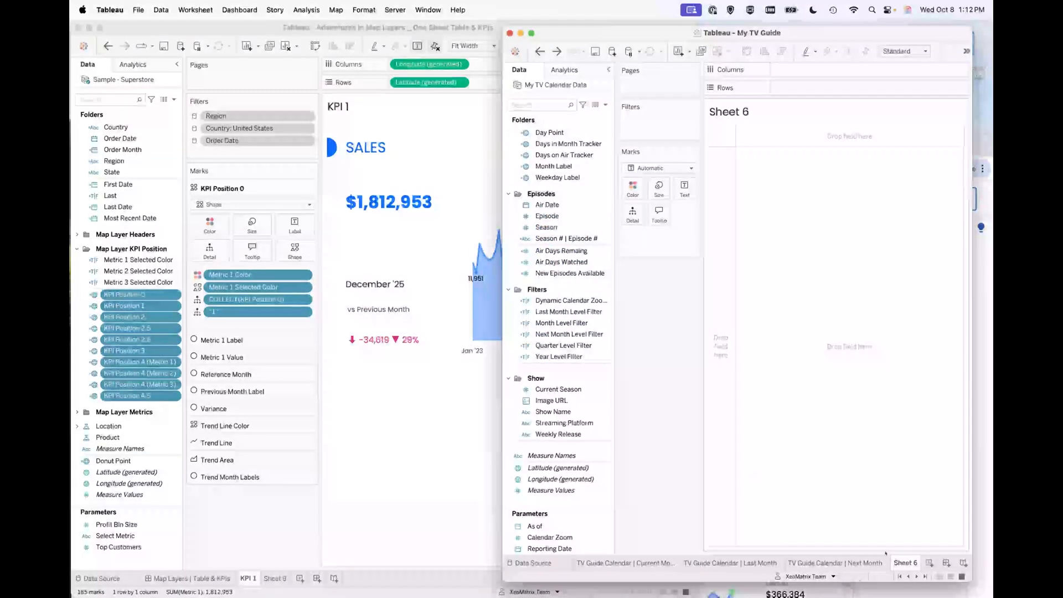
- Add another new worksheet to My TV Guide and copy the KPI 1 sheet from the Adventures in Map Layers workbook
click(930, 563)
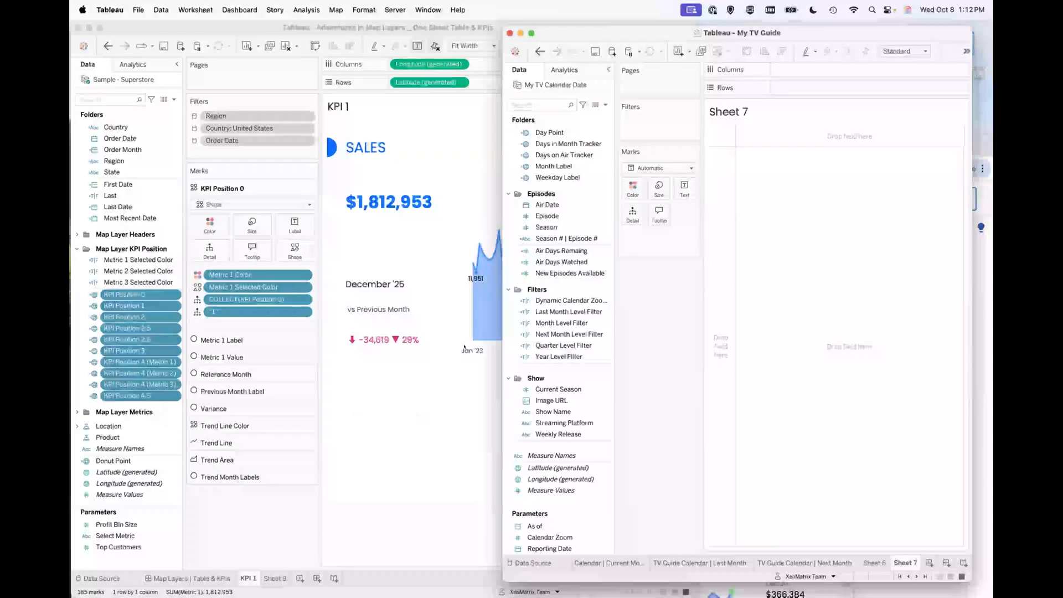
click(249, 578)
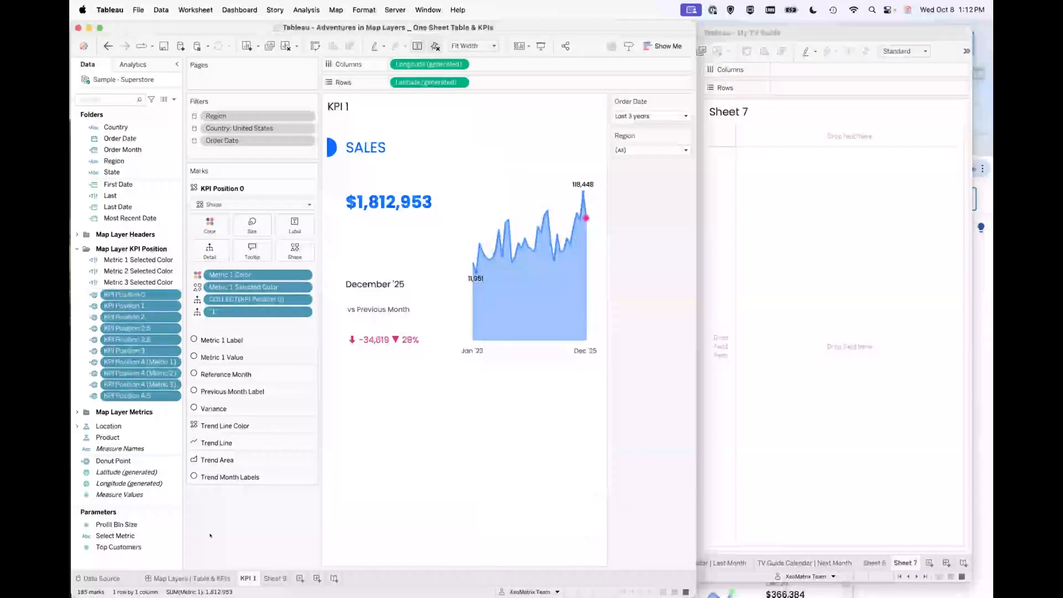
right_click(248, 578)
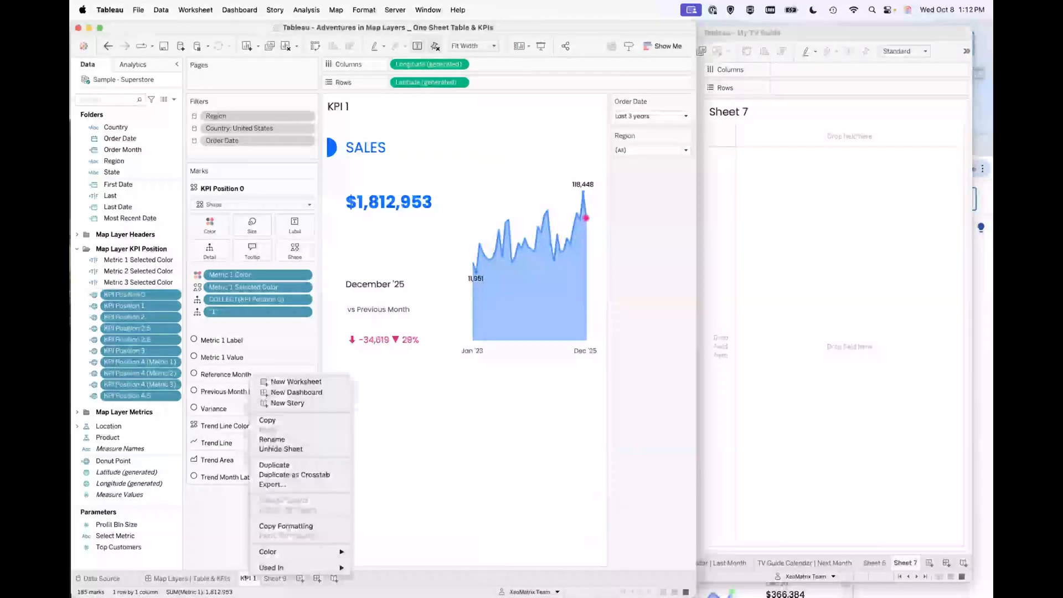
click(272, 421)
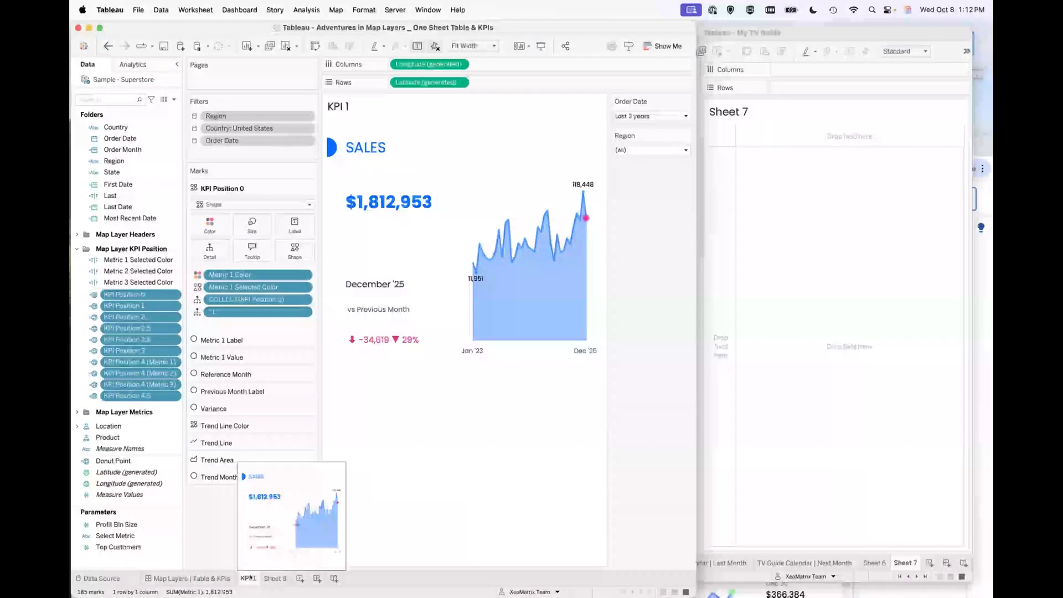
- Paste the copied KPI 1 sheet into the My TV Guide workbook and widen that workbook's window
click(789, 433)
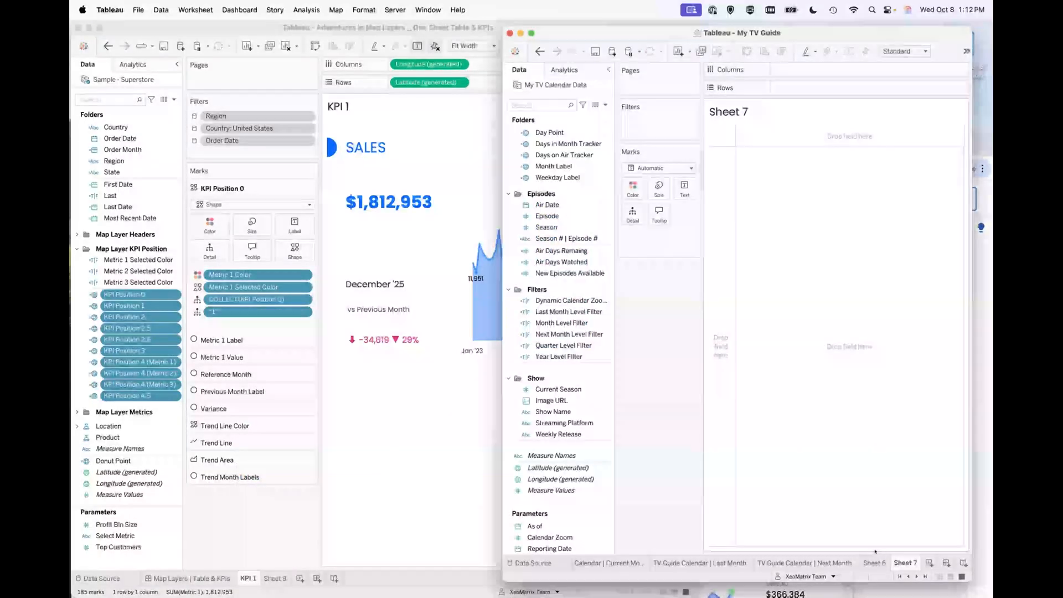
right_click(903, 562)
click(911, 428)
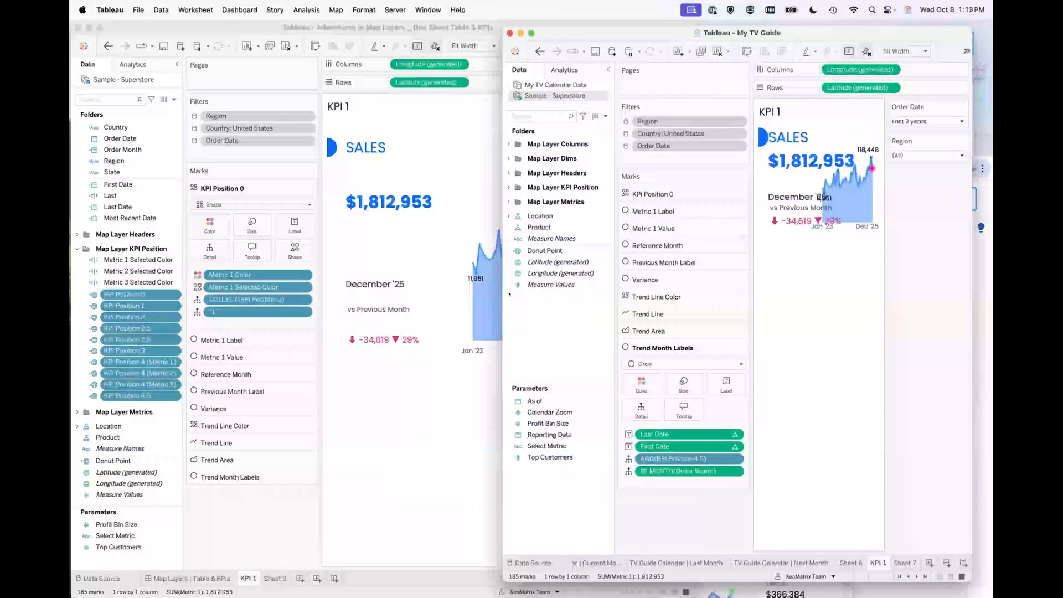
drag(500, 288, 218, 287)
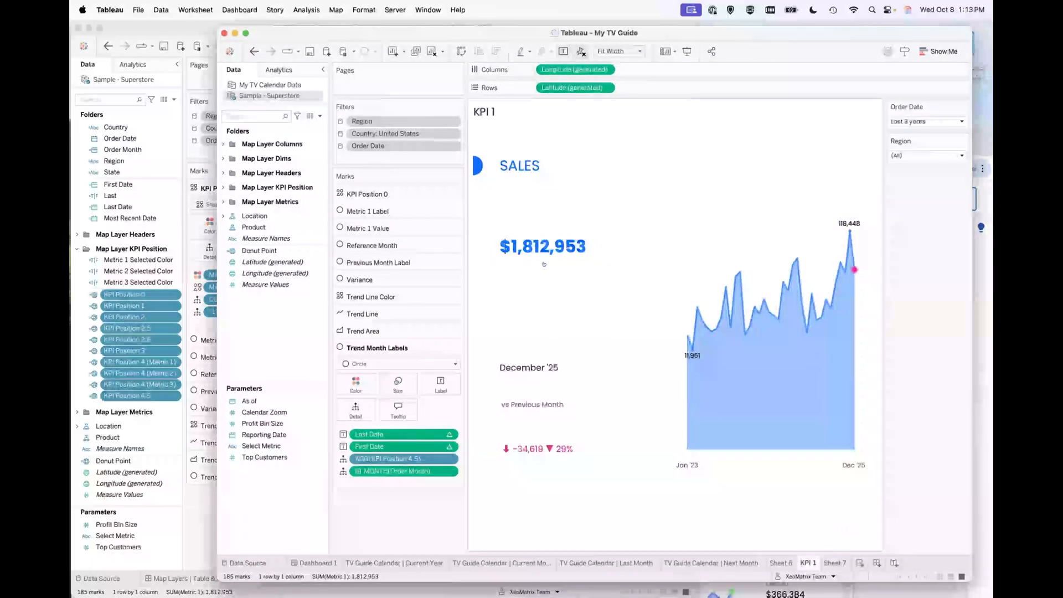
- Replace the Sample - Superstore data source with My TV Calendar Data in all worksheets and dashboards
right_click(254, 97)
click(299, 216)
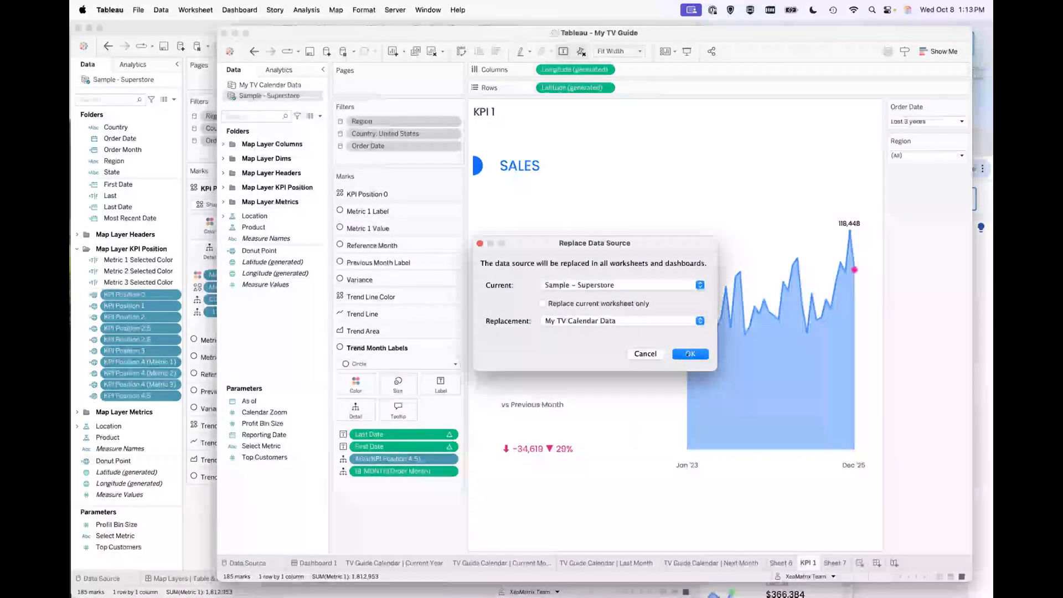
click(686, 354)
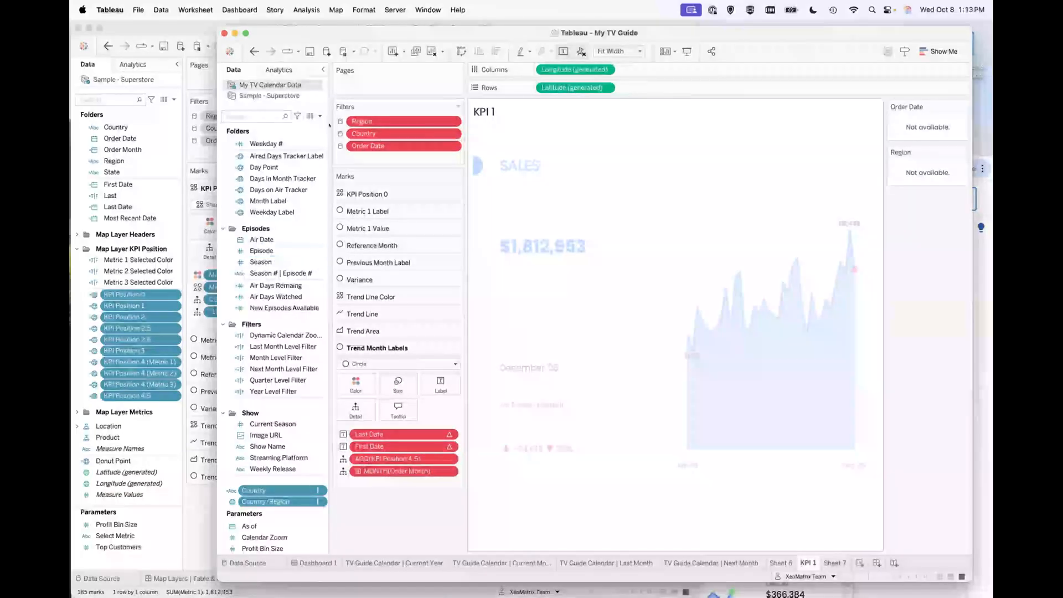
- Examine the fields in My TV Calendar Data for broken references and carried-over KPI Position calculations
click(279, 179)
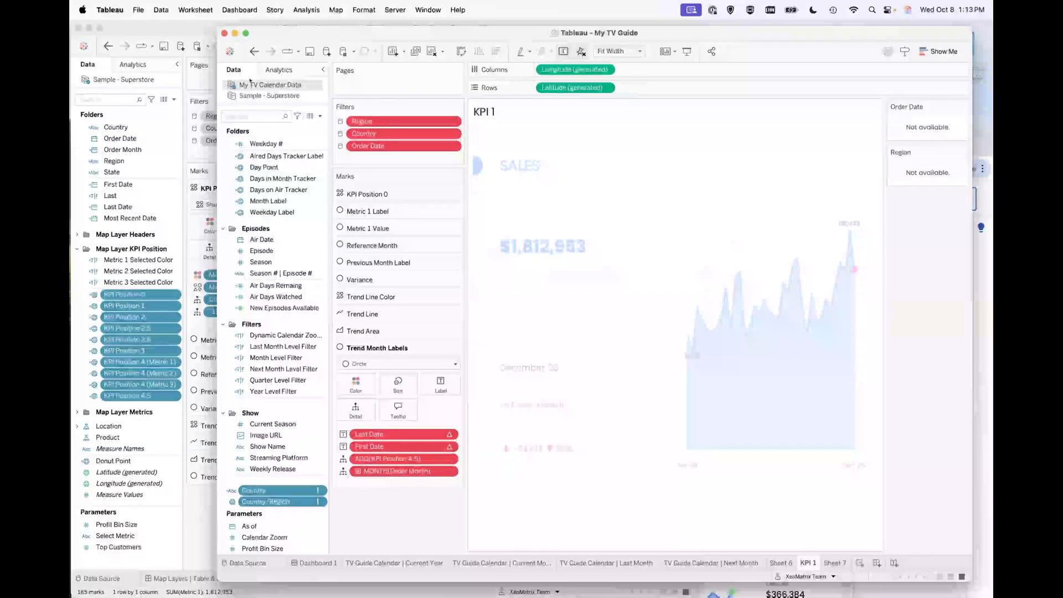
scroll(252, 253, up, 5)
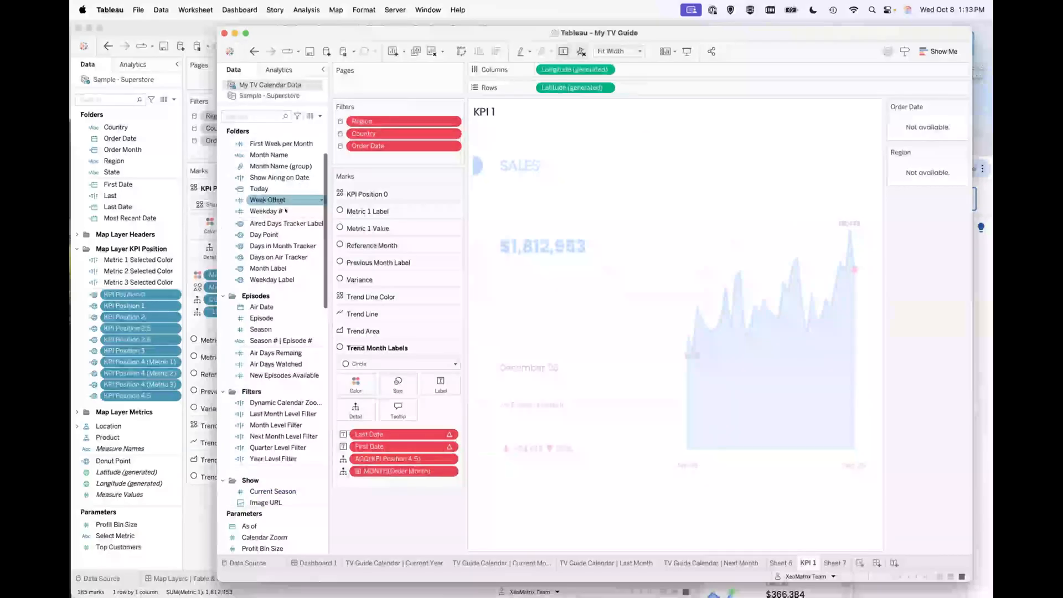
scroll(265, 287, down, 15)
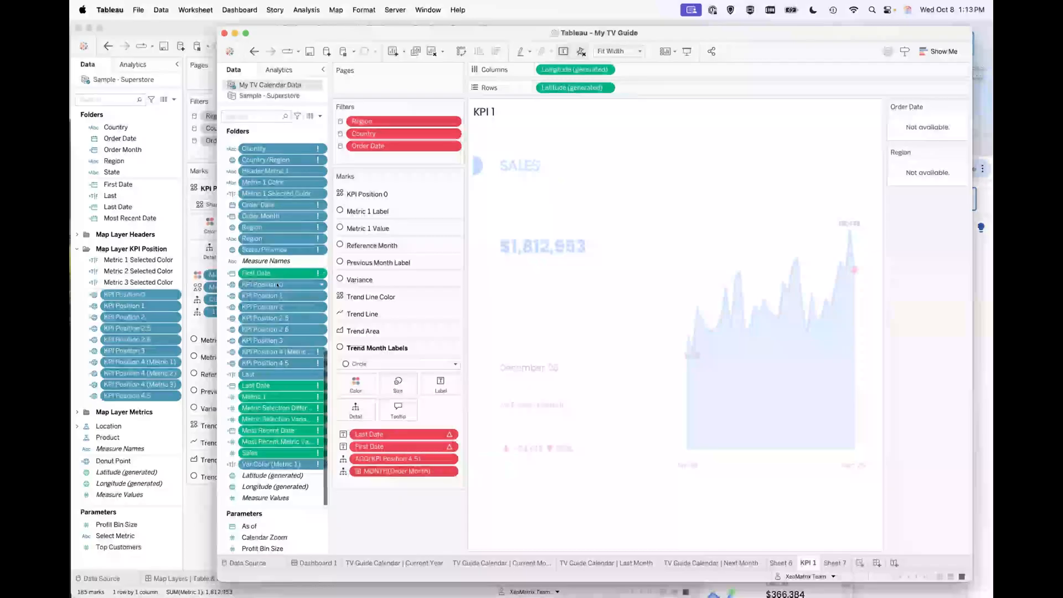
click(278, 270)
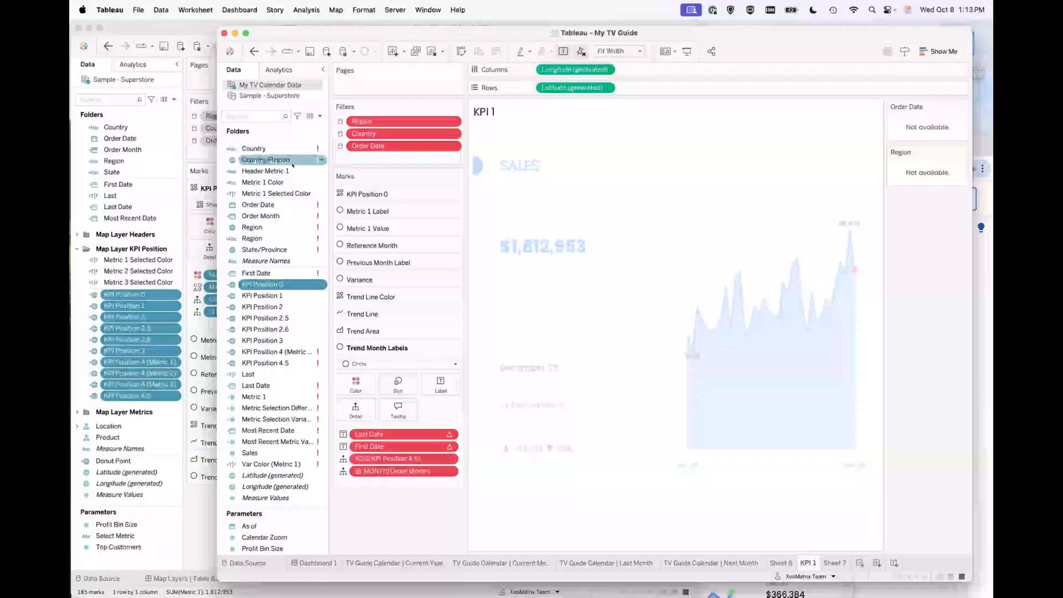
scroll(272, 163, up, 10)
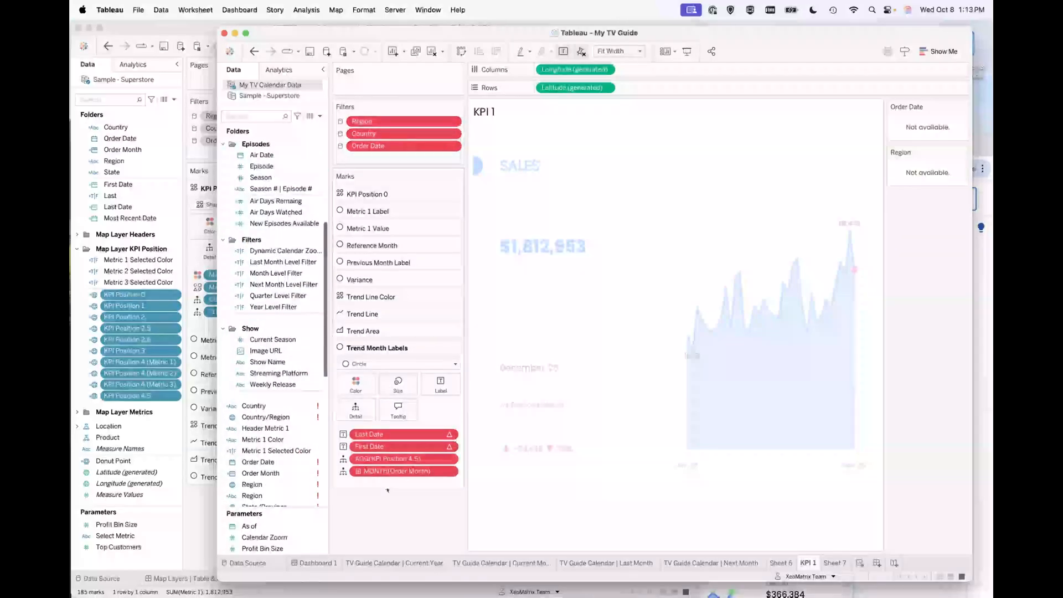
click(252, 461)
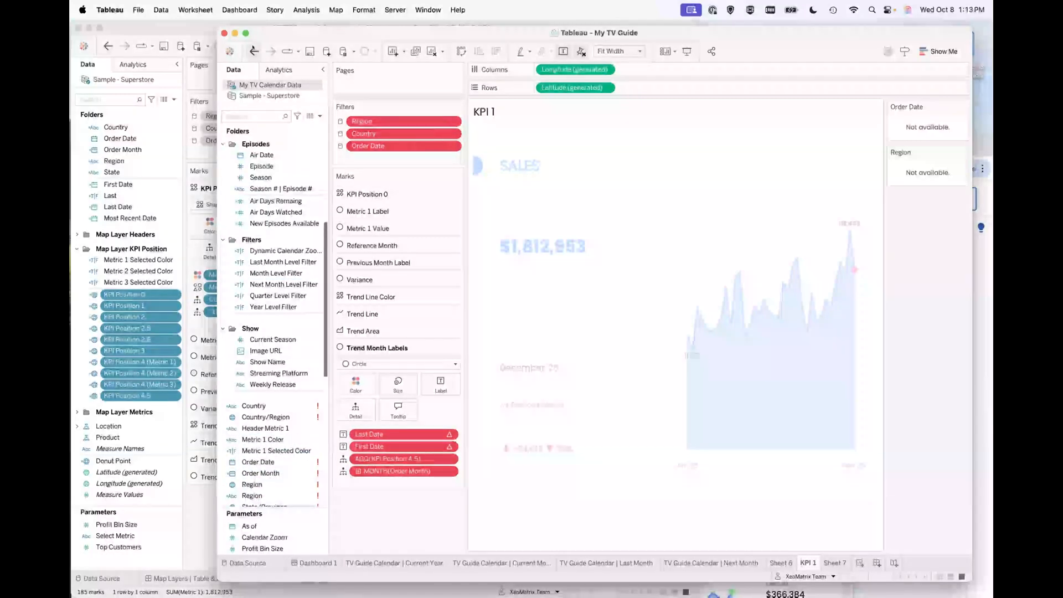
- Undo the data source replacement and the paste of the KPI 1 sheet in My TV Guide
click(254, 51)
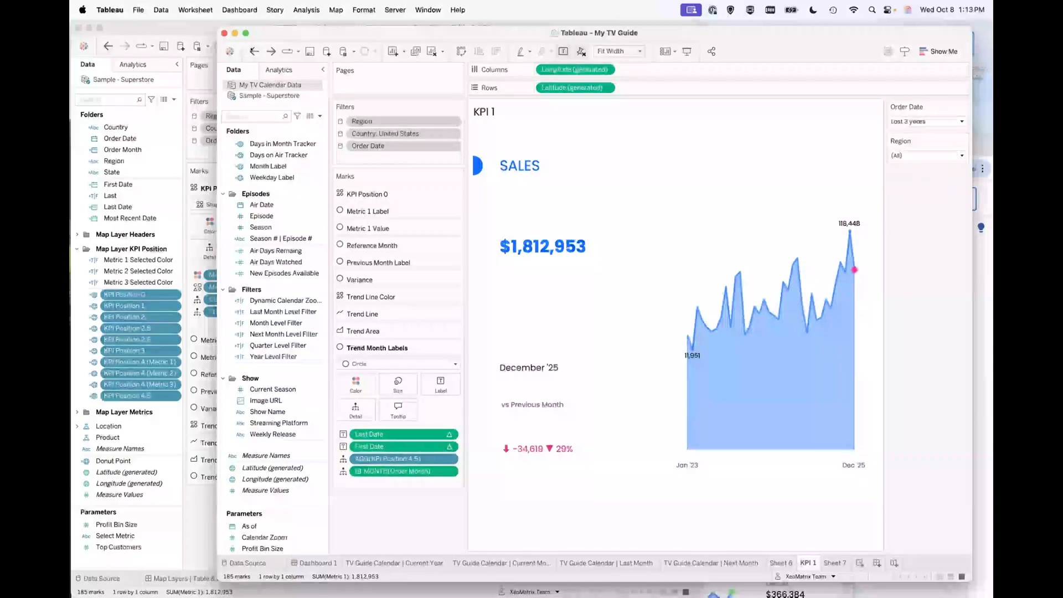
key(ctrl+z)
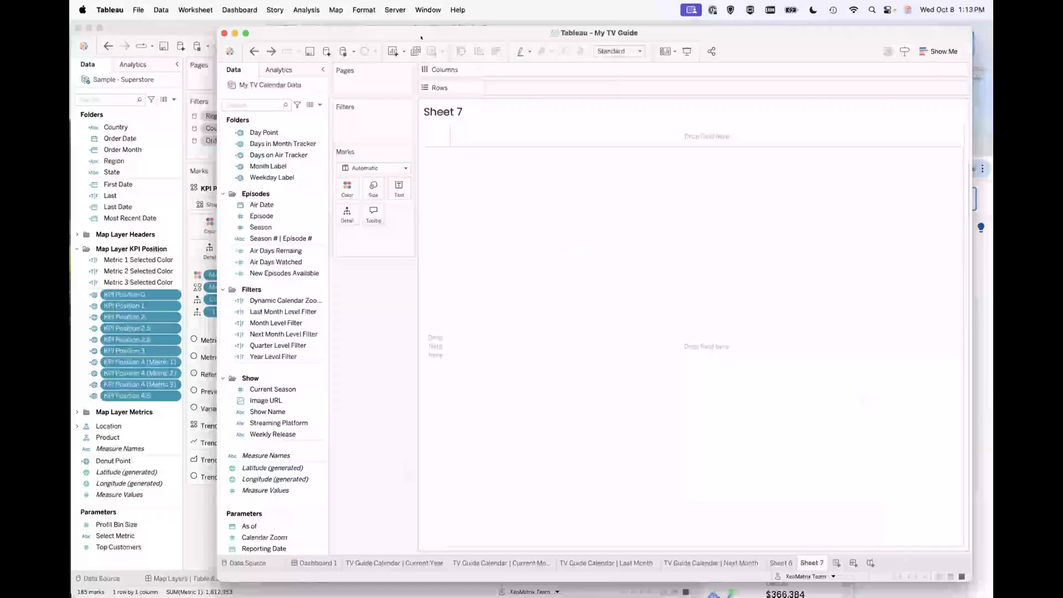
- Move the My TV Guide window aside and copy fields KPI Position 0 through KPI Position 4.5 from Adventures in Map Layers
drag(492, 29, 627, 27)
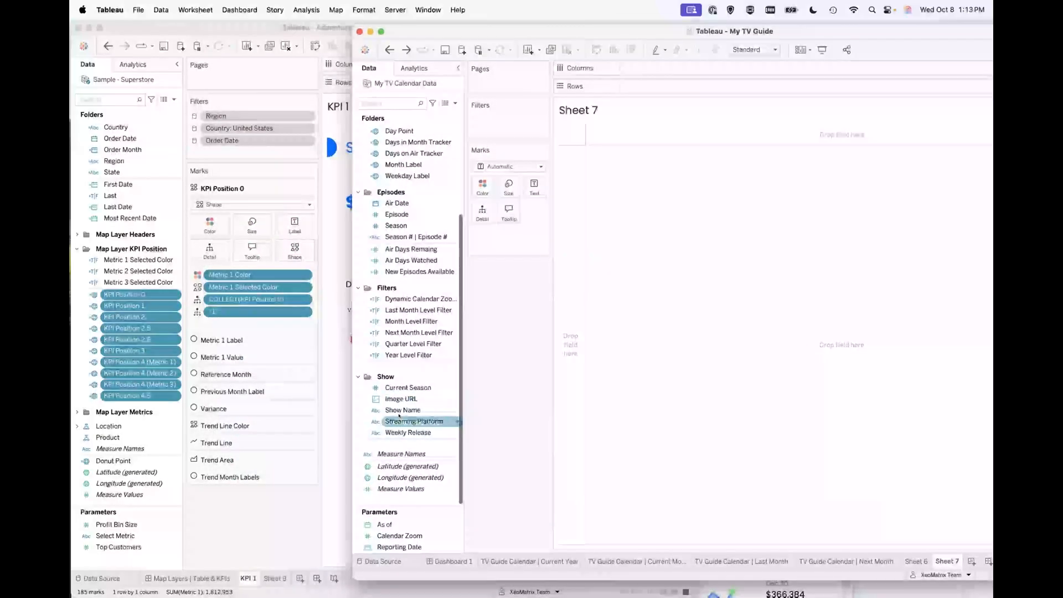
scroll(408, 338, up, 5)
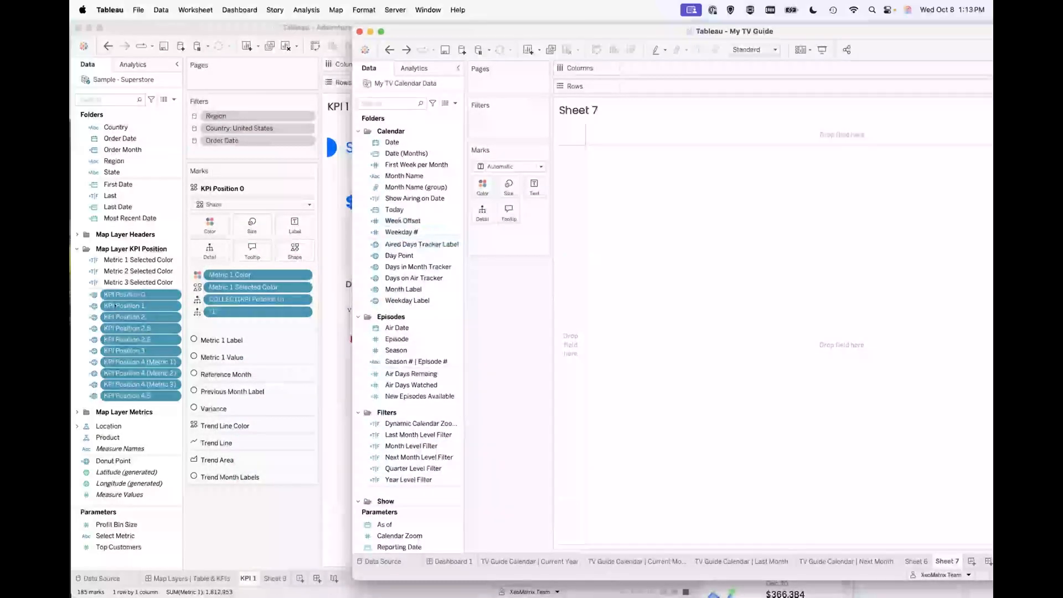
click(125, 294)
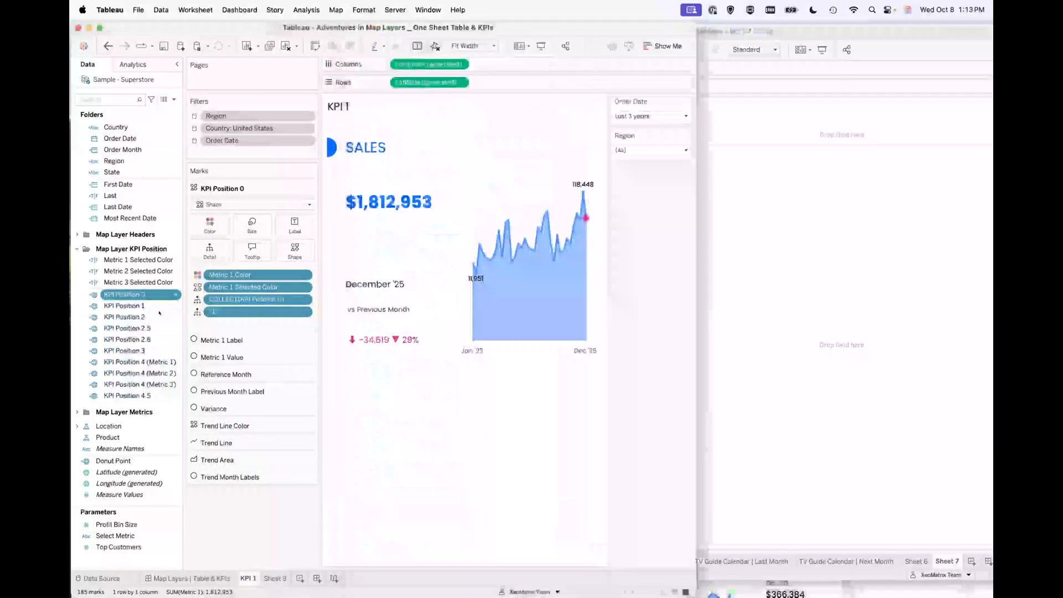
shift+click(122, 394)
right_click(174, 396)
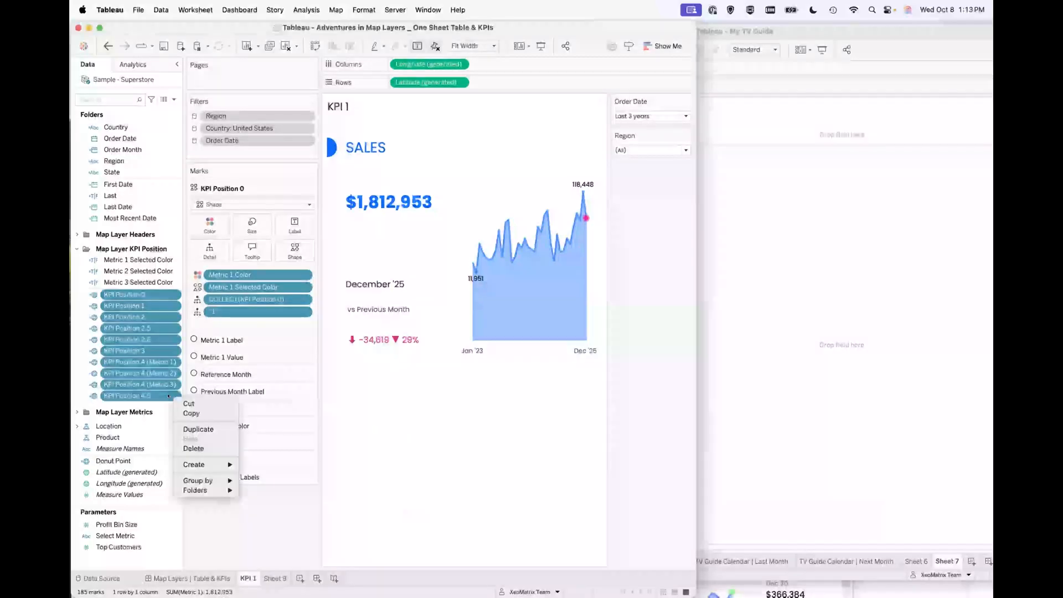
click(191, 413)
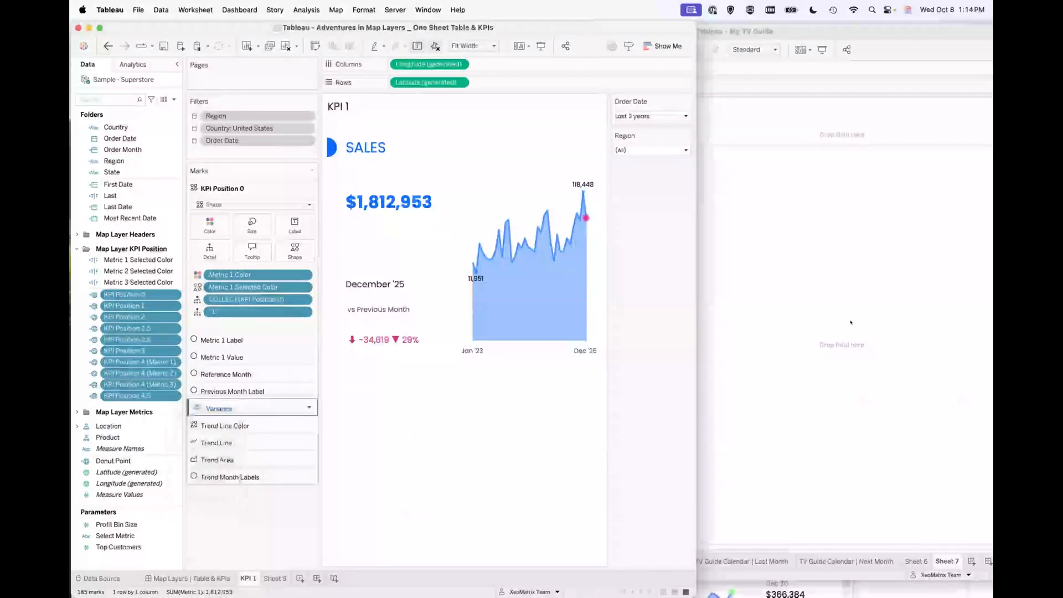
- Paste the copied KPI Position fields into the My TV Calendar Data source of My TV Guide
click(946, 561)
right_click(946, 561)
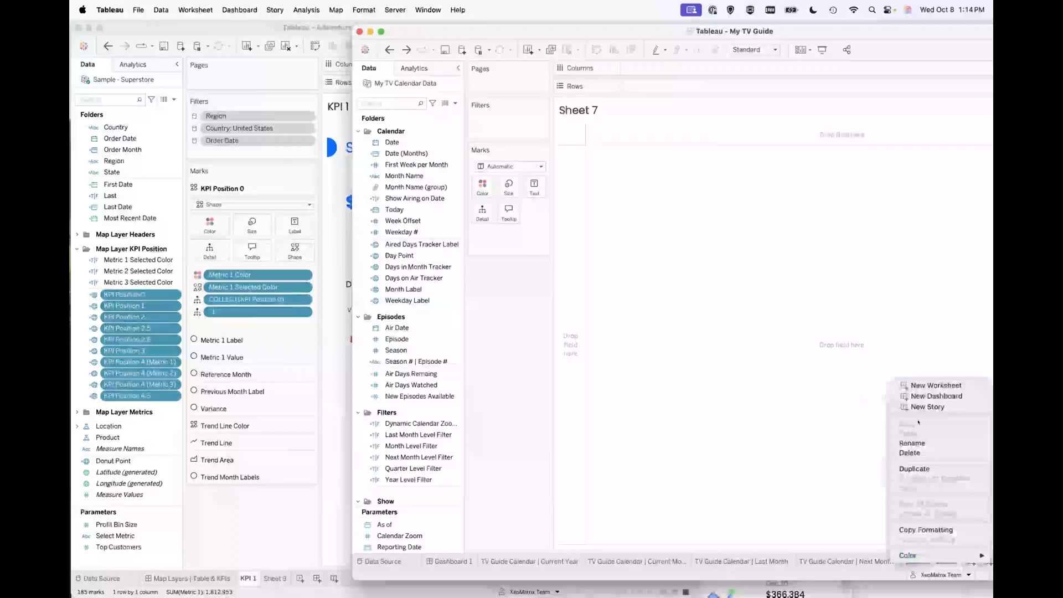
click(867, 459)
click(451, 103)
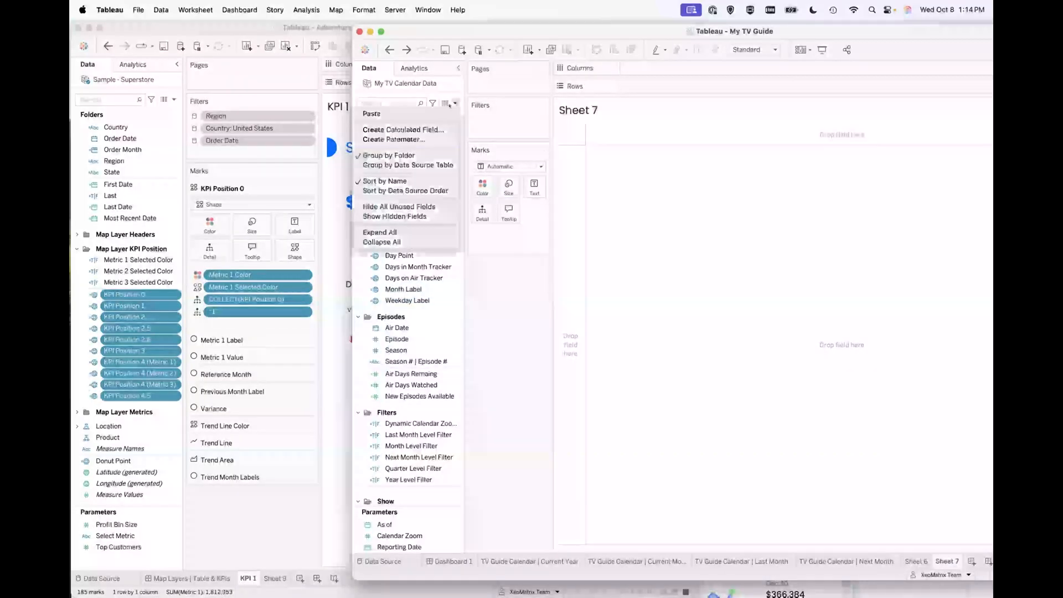
click(372, 114)
scroll(407, 355, down, 5)
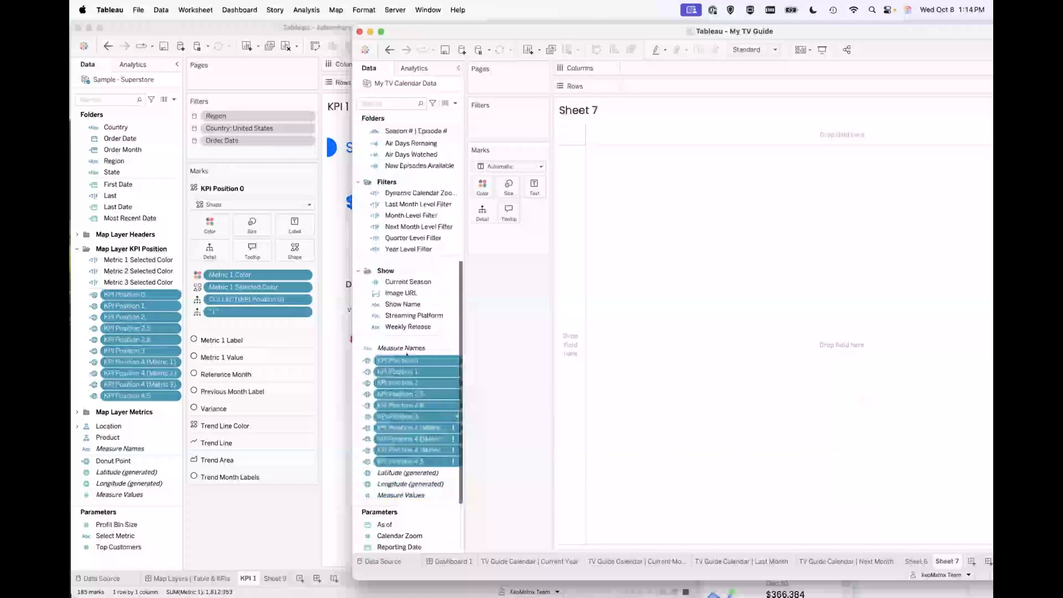
- Inspect the Trend Month Labels layer of KPI 1 and the KPI Position 0 calculation in My TV Guide
click(230, 477)
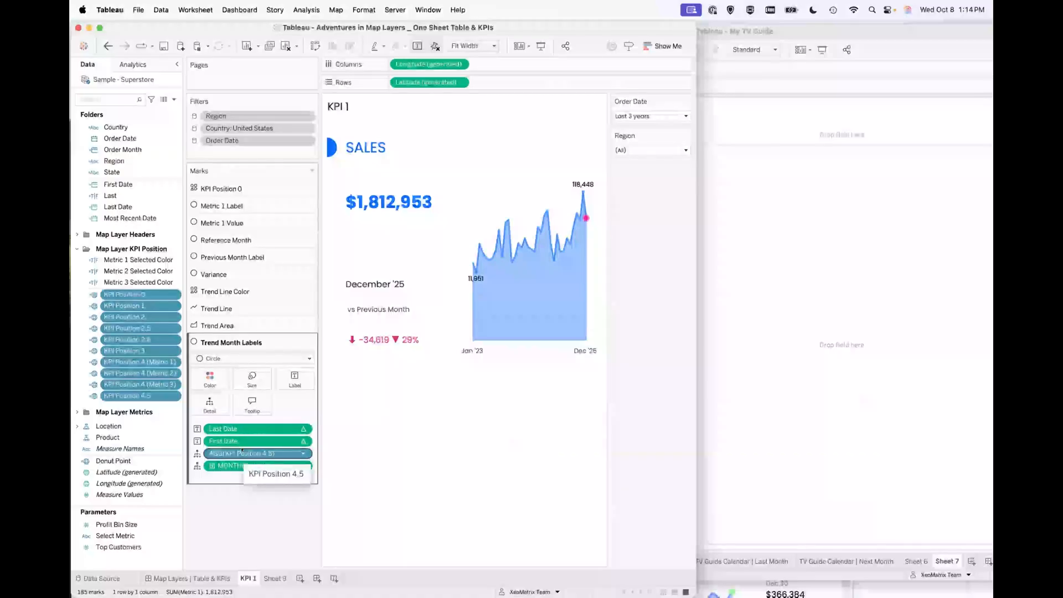
click(799, 336)
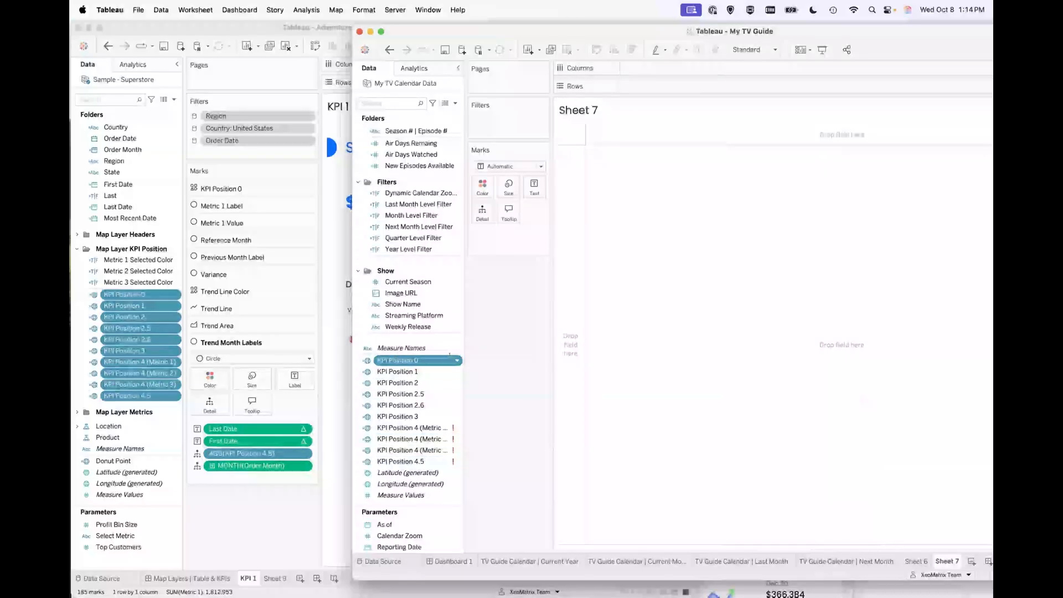
click(457, 361)
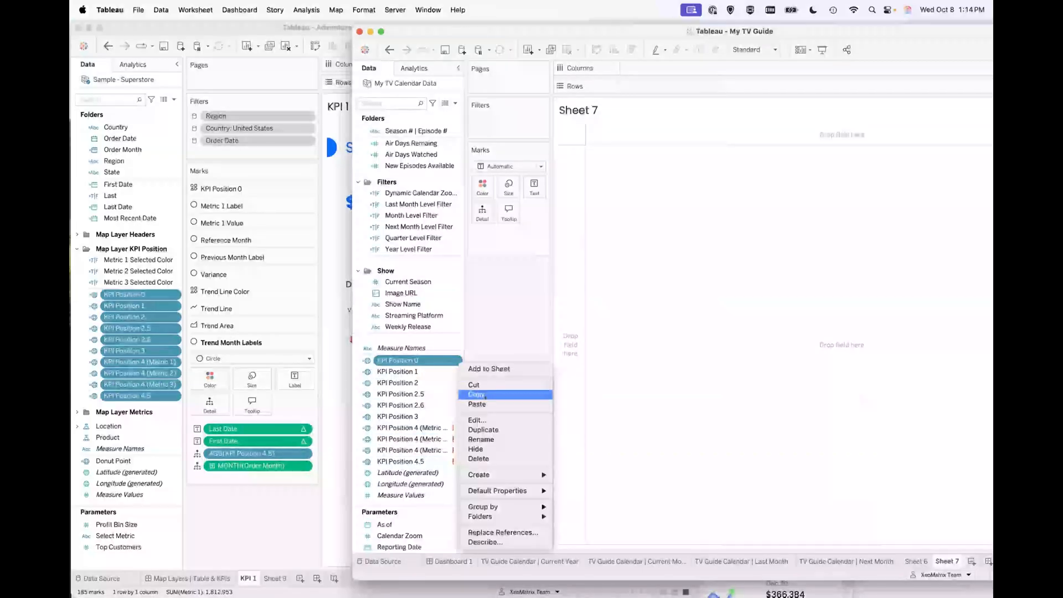
click(476, 421)
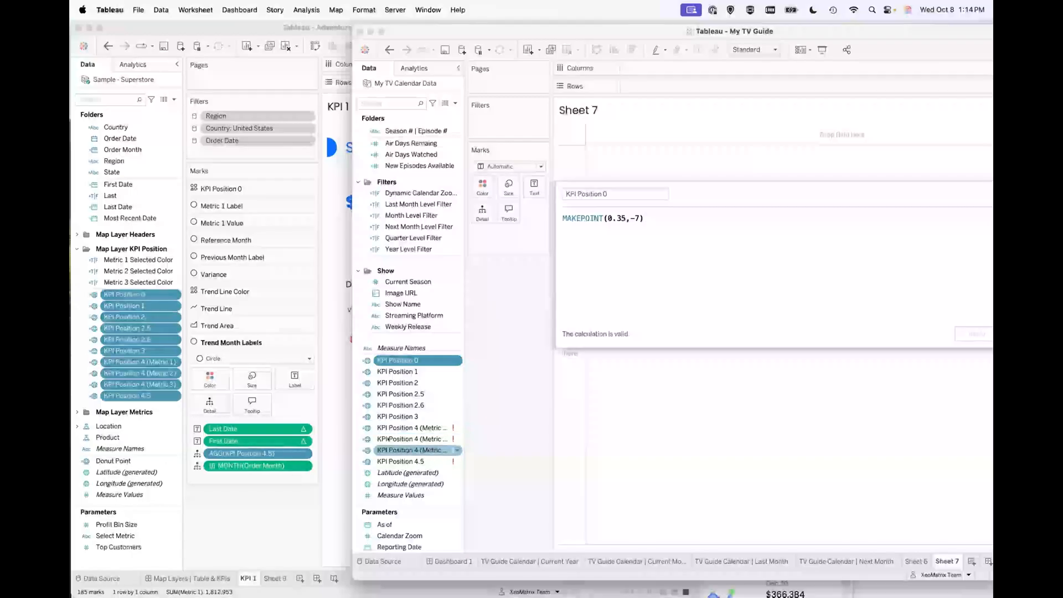
drag(718, 190, 586, 197)
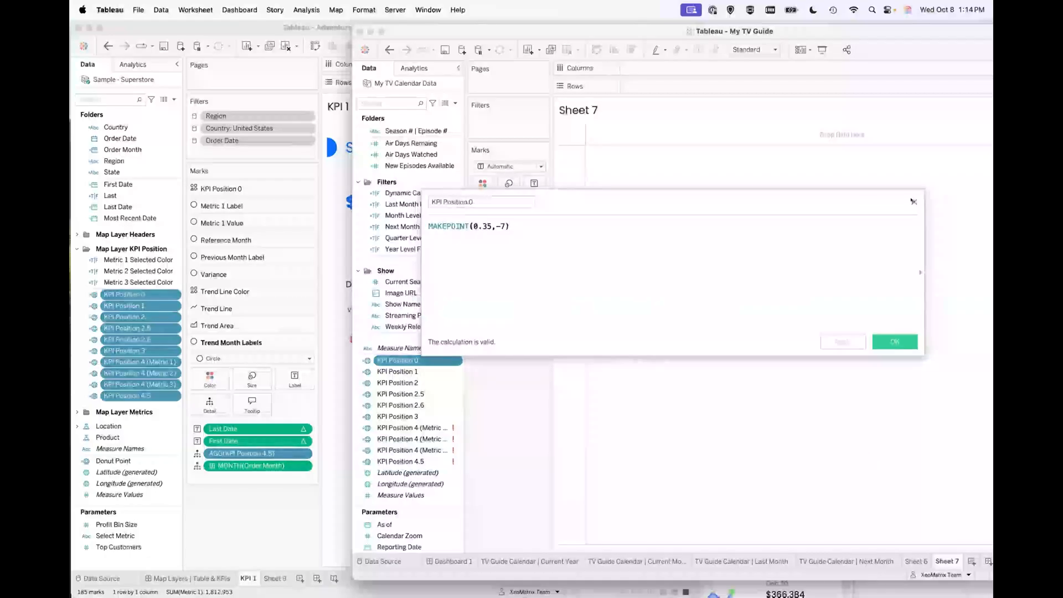
click(913, 201)
- Widen the Adventures in Map Layers window and show the longitude and latitude axis headers on KPI 1
click(269, 499)
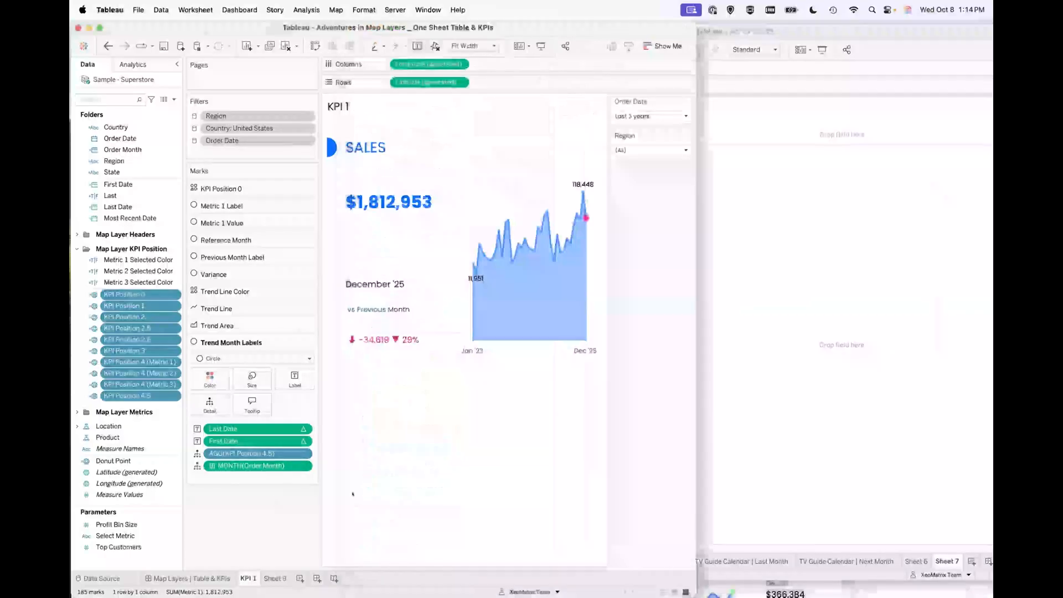
drag(695, 594, 924, 594)
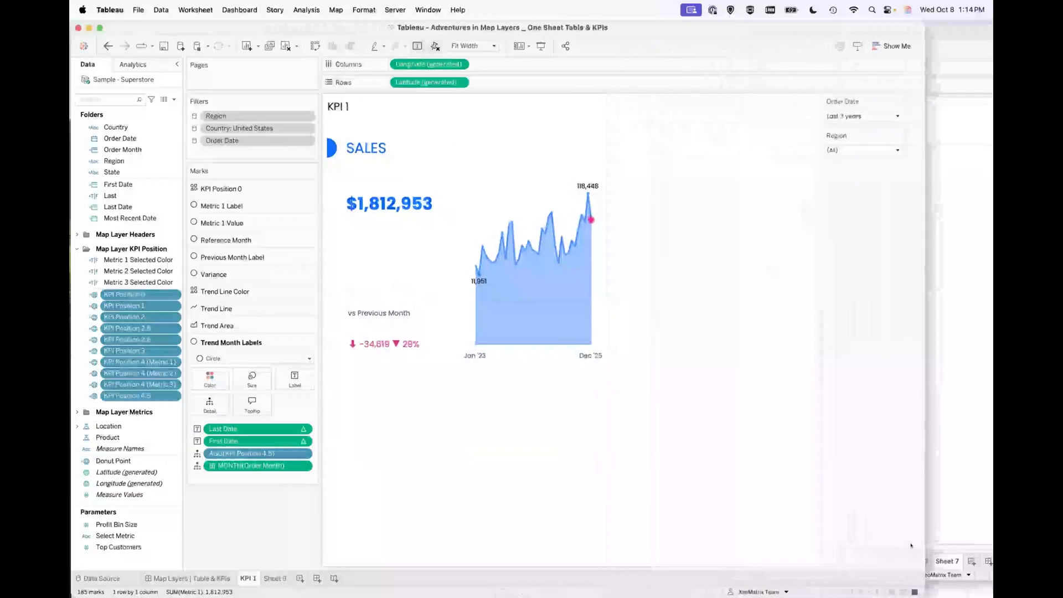
click(459, 65)
click(423, 127)
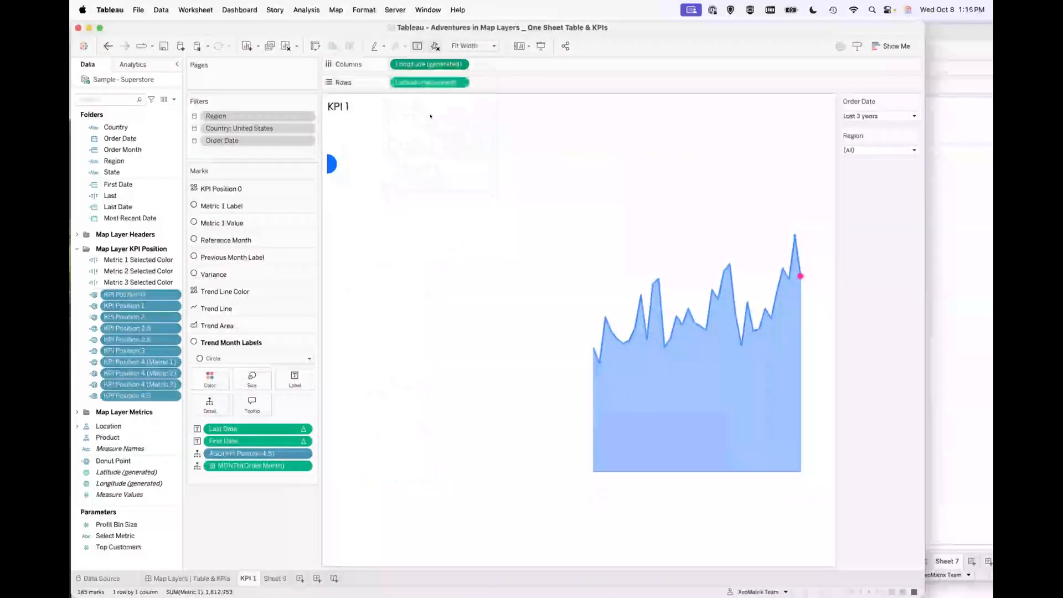
click(458, 82)
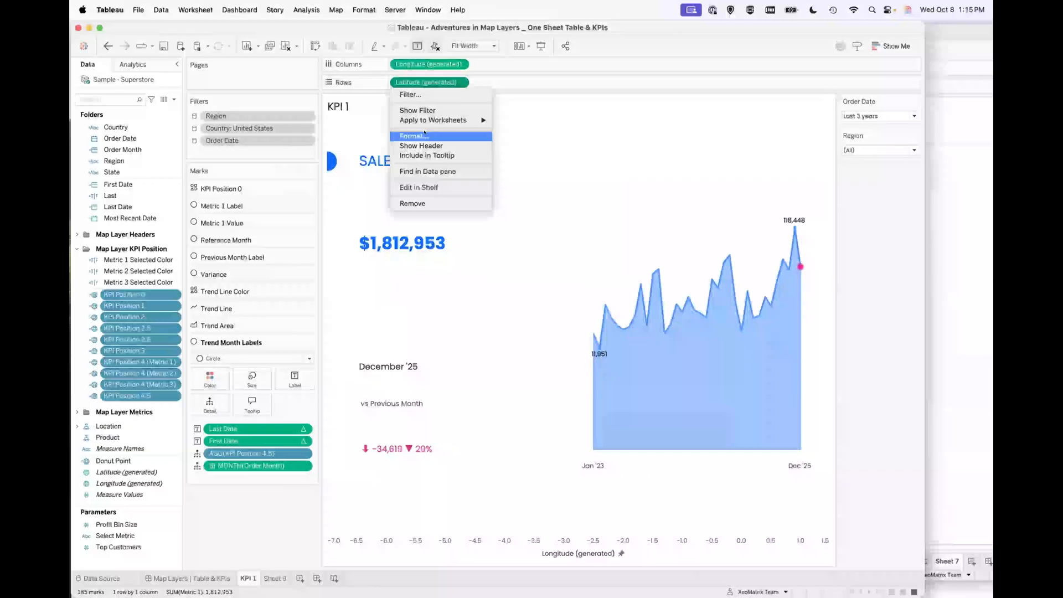
click(421, 141)
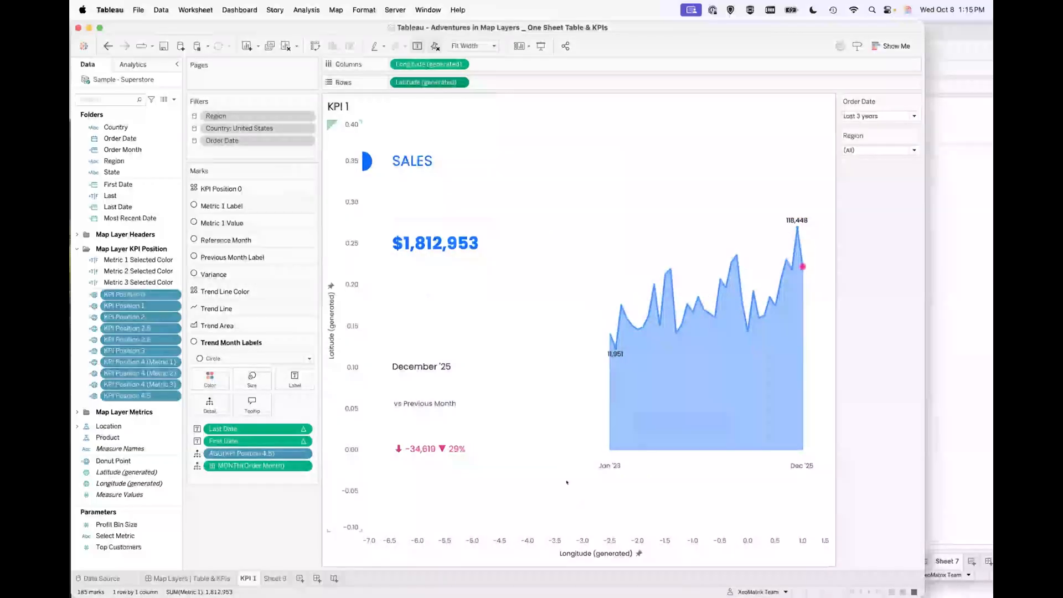
- Set the background map of the KPI 1 sheet to None
click(335, 10)
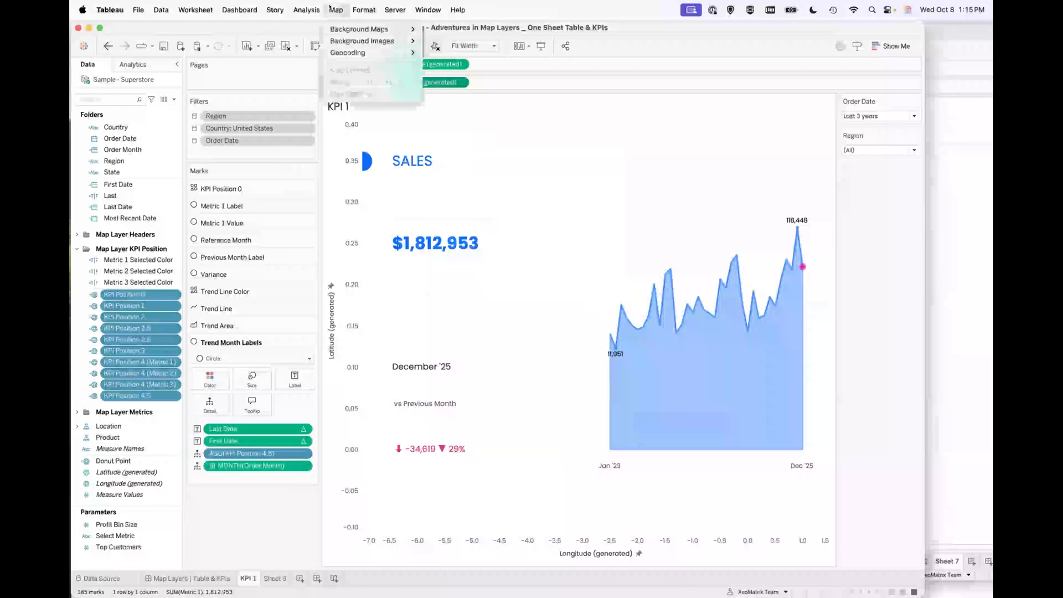
mouse_move(337, 30)
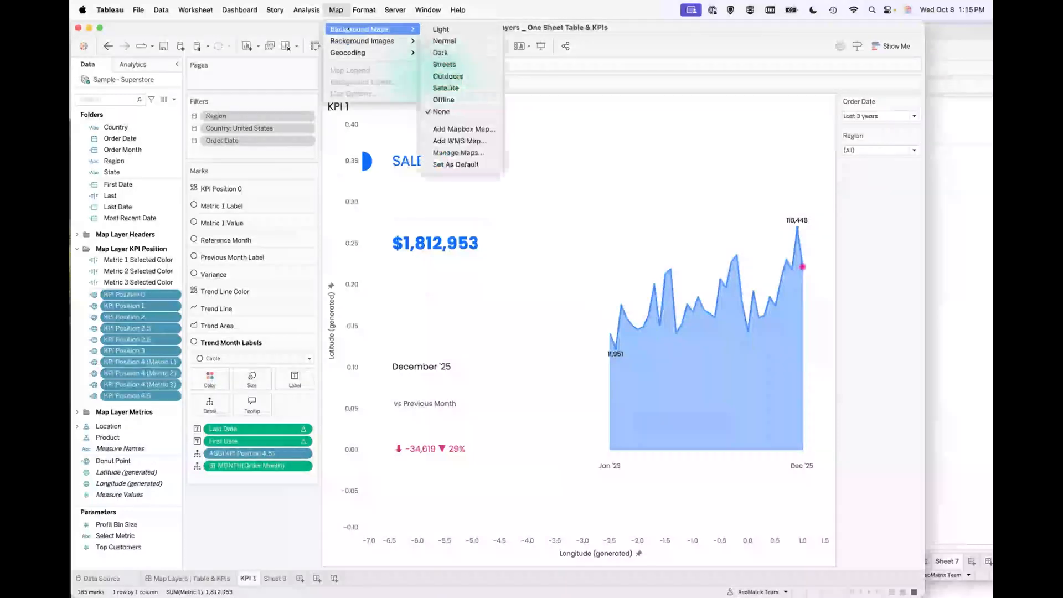
click(459, 112)
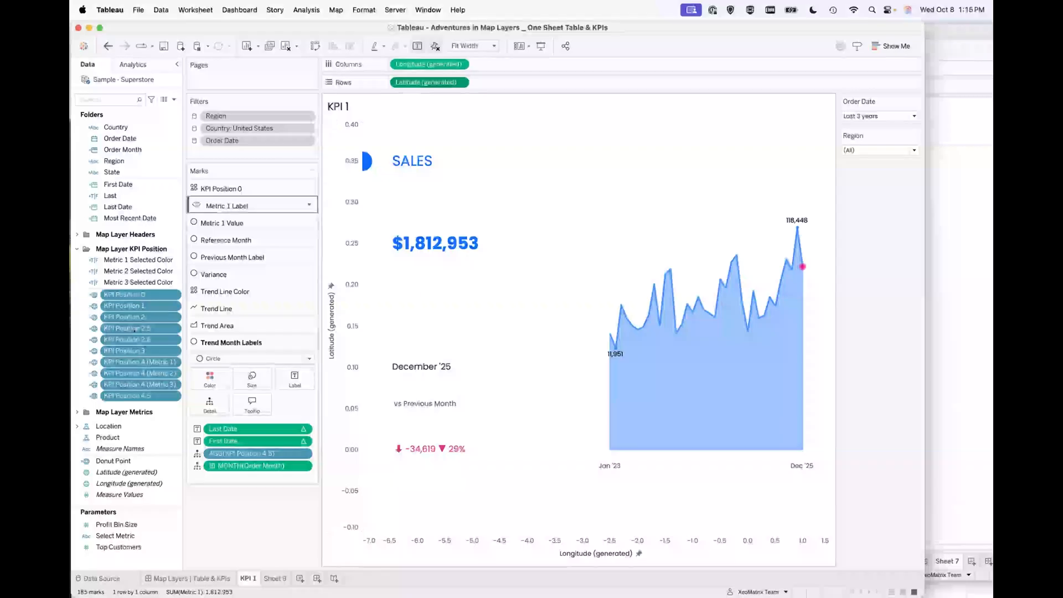
- Open the KPI Position 0 calculation for viewing alongside its semicircle mark at the start of the KPI 1 view
click(123, 295)
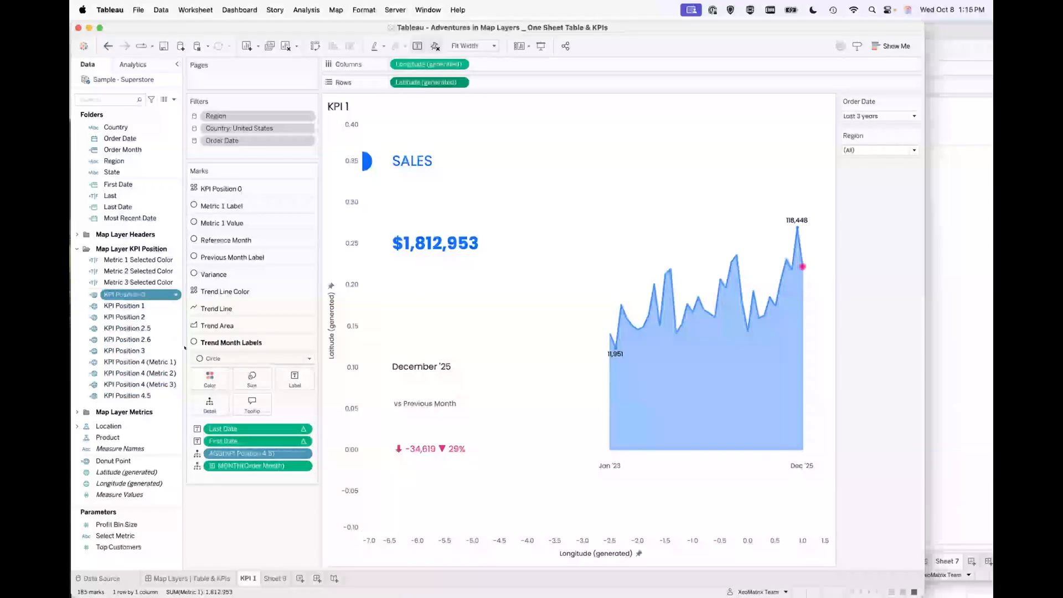
right_click(176, 296)
click(191, 355)
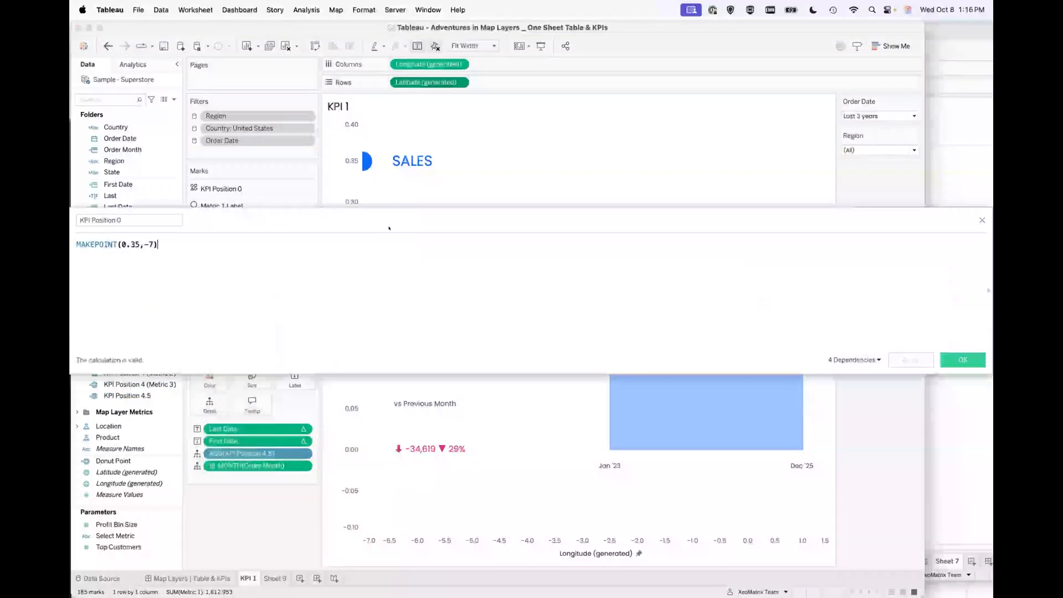
click(367, 161)
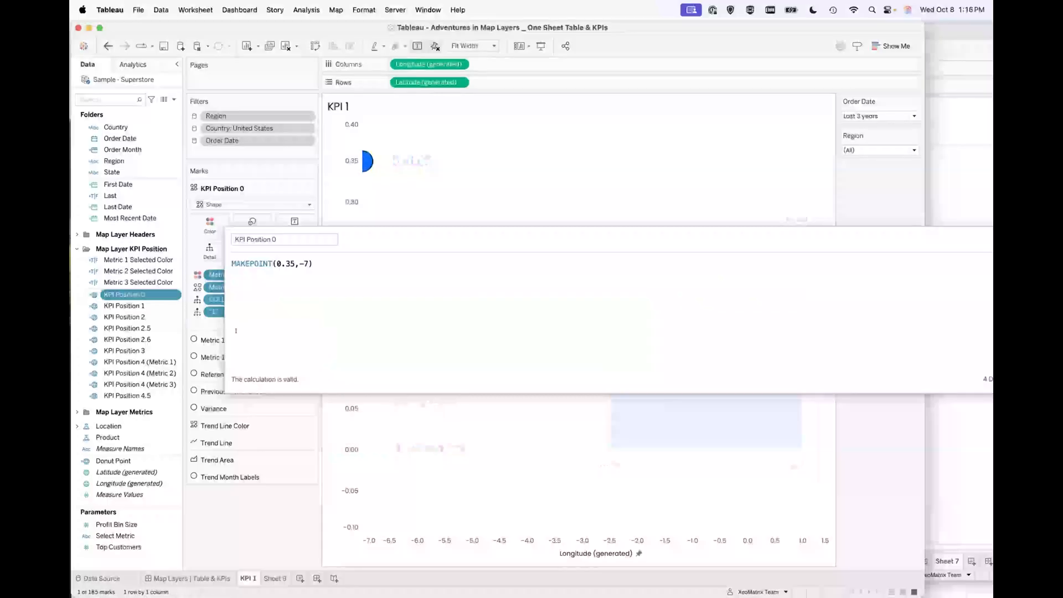
drag(364, 233, 279, 385)
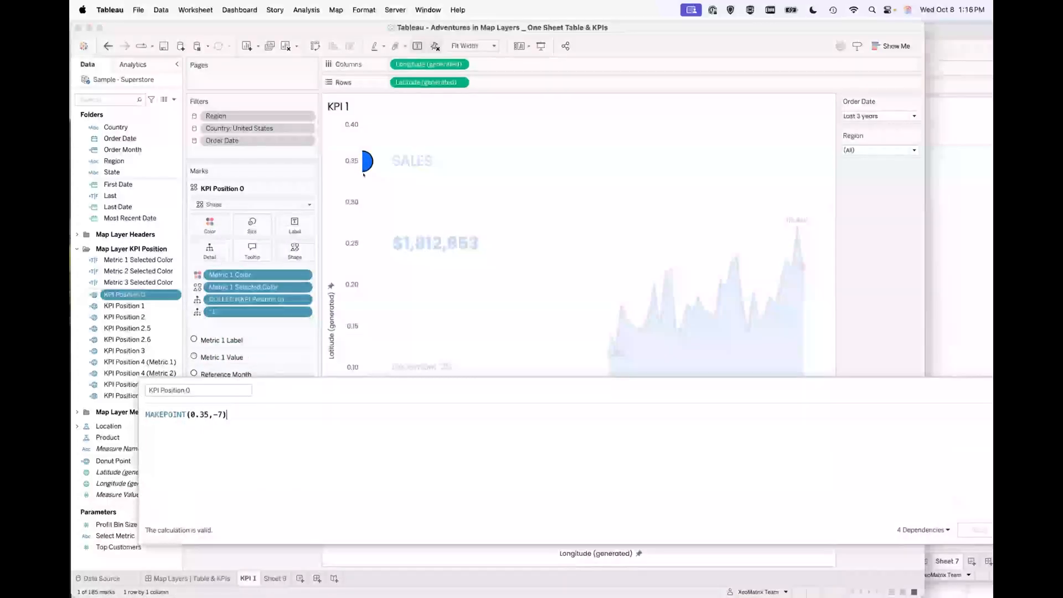
- Inspect the layers behind the SALES label, the sales value, the reference month and the semicircle mark in KPI 1
click(414, 160)
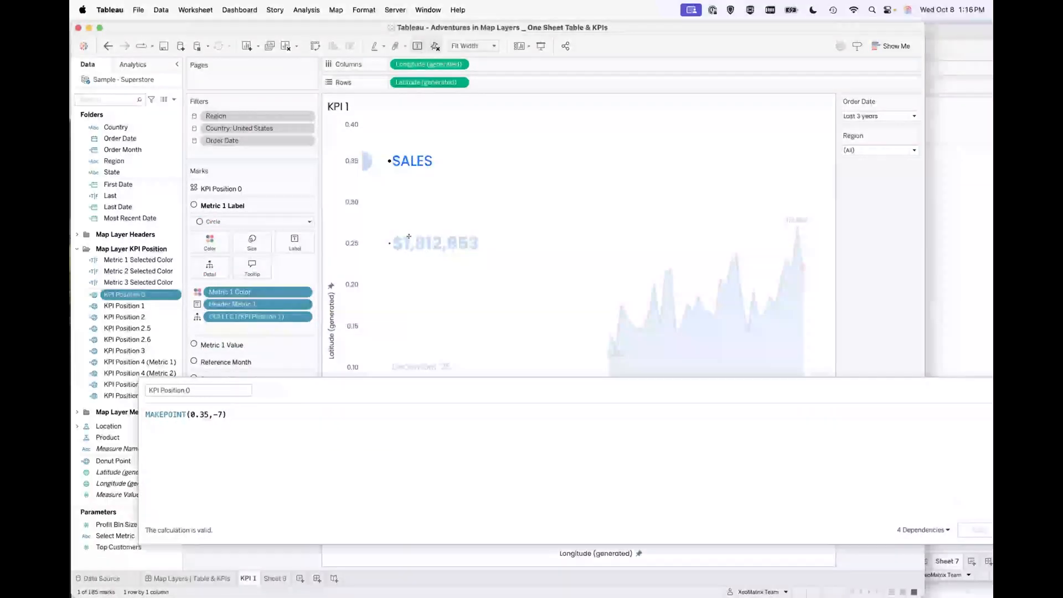
click(410, 240)
click(419, 366)
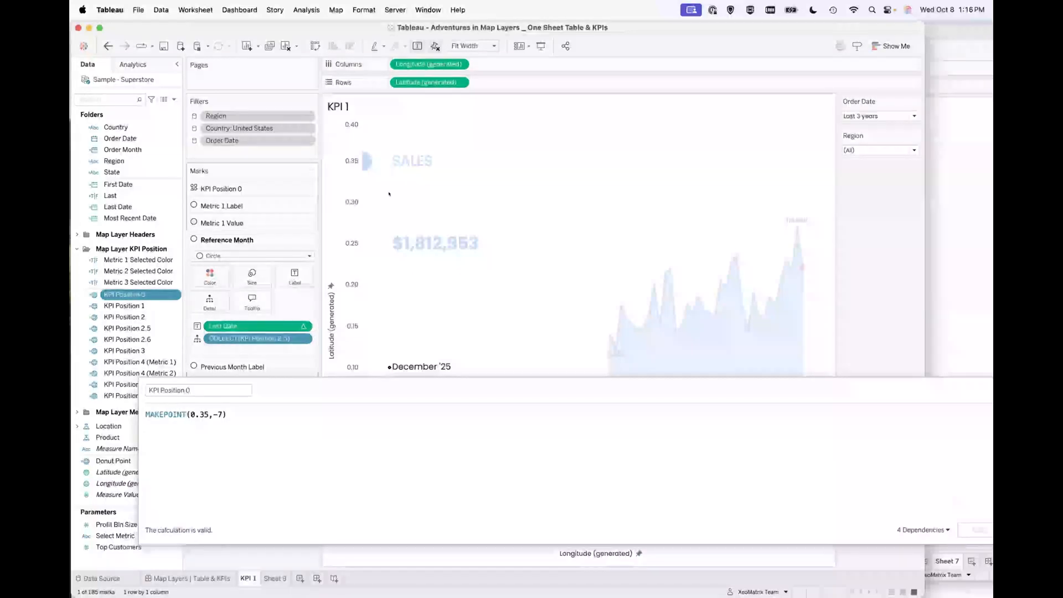
click(365, 160)
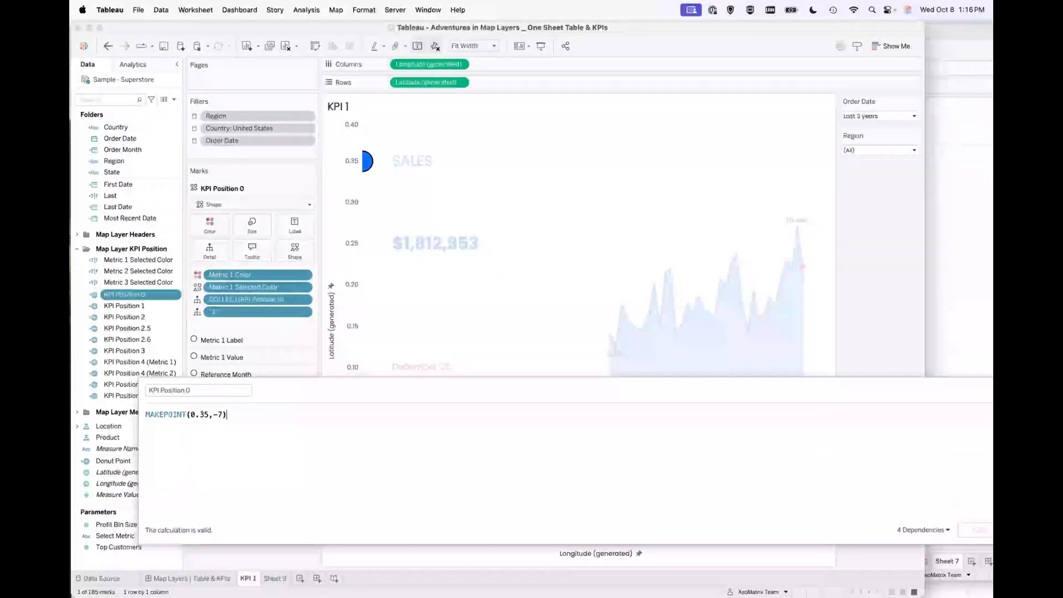
- Shrink the KPI Position 0 calculation editor and place it over the KPI 1 view, clear of the field list and marks
drag(338, 380, 372, 224)
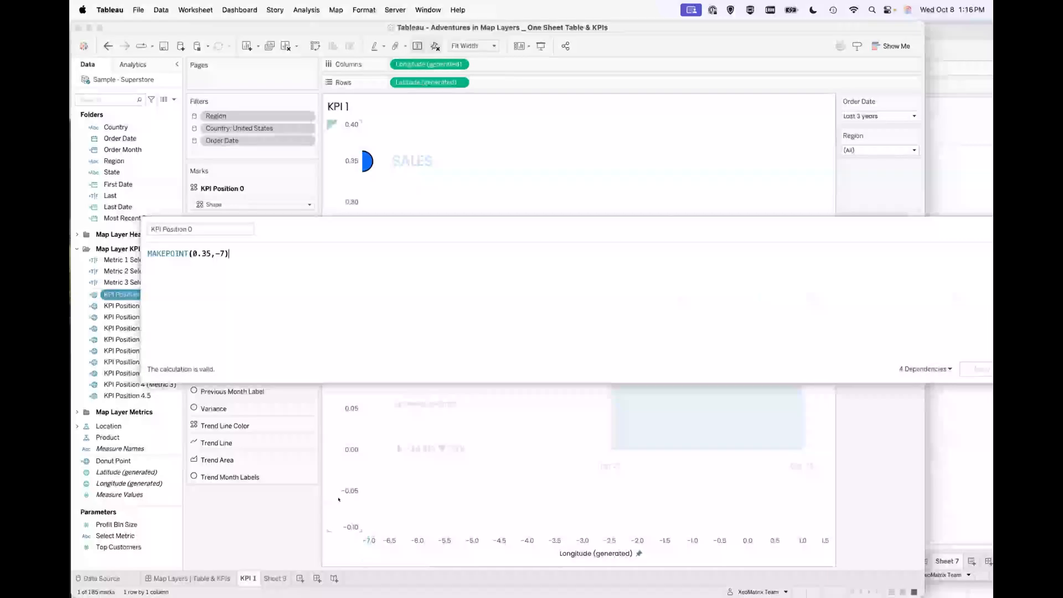
right_click(347, 468)
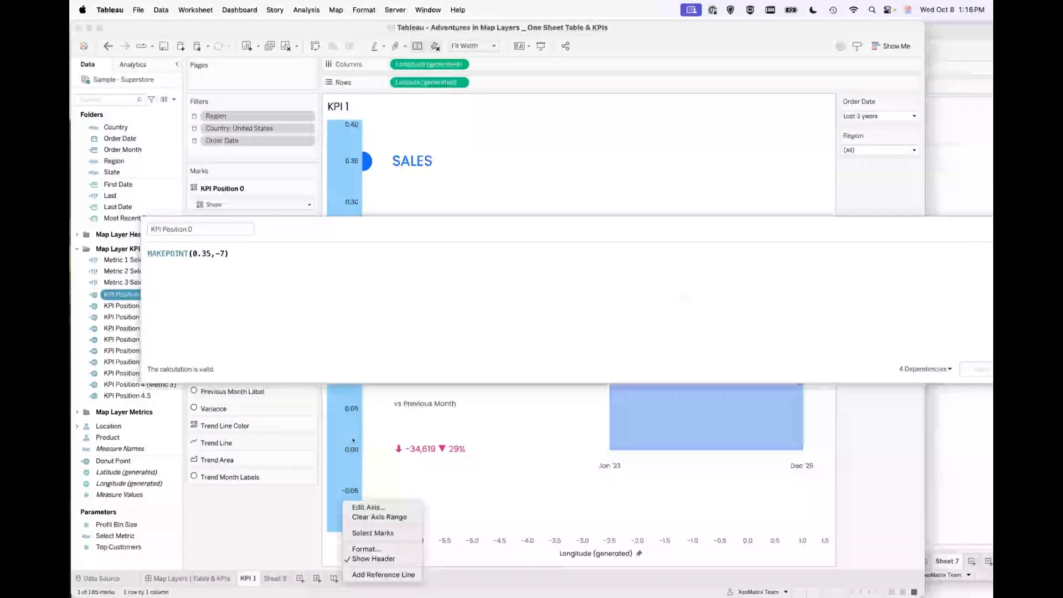
click(242, 302)
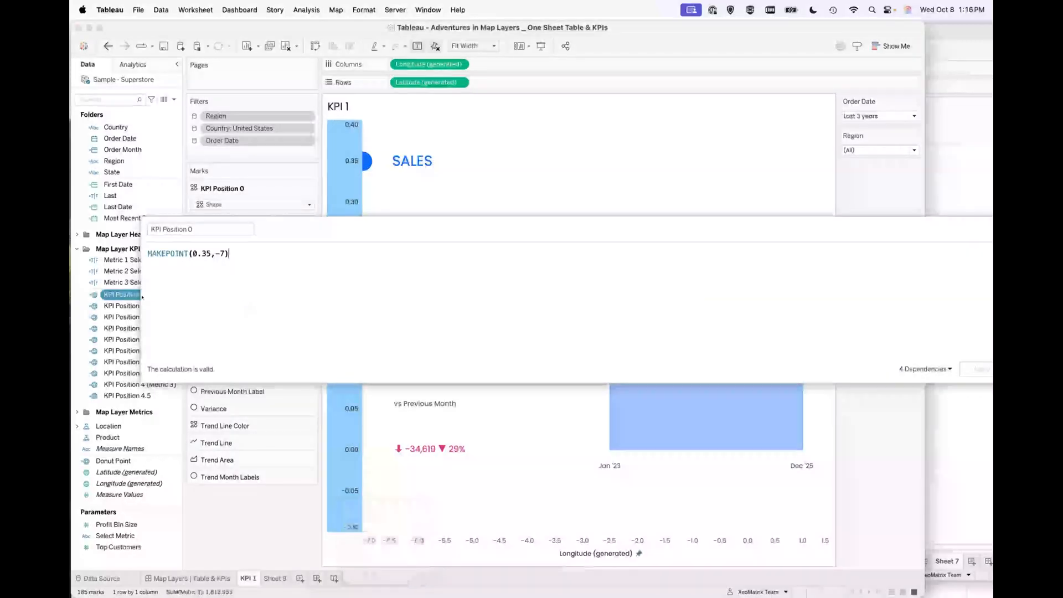
drag(140, 285, 392, 284)
drag(639, 229, 413, 259)
drag(832, 286, 562, 286)
drag(372, 253, 613, 160)
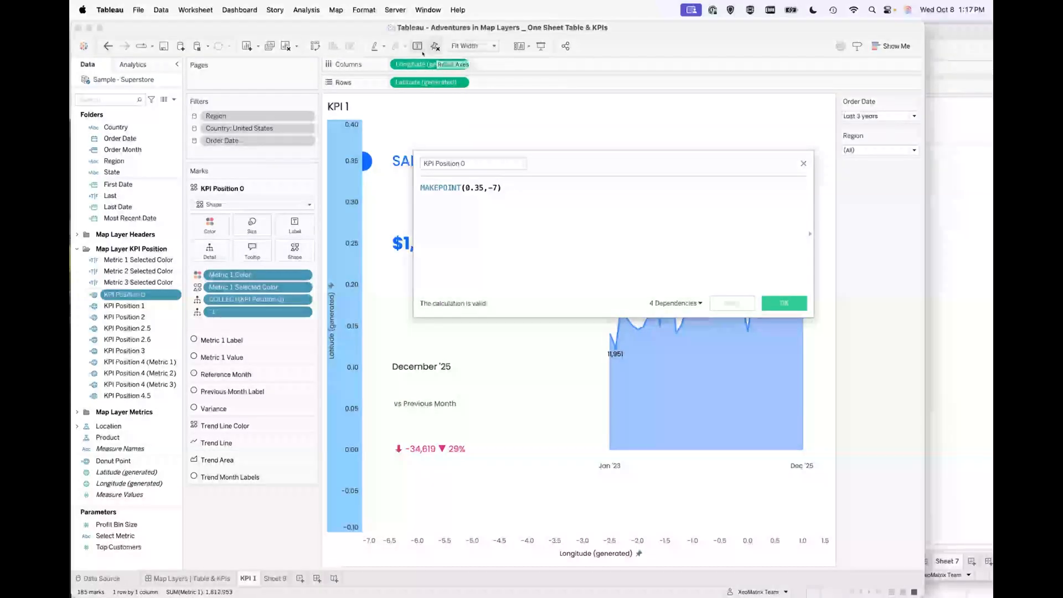
- Review the available background map options for KPI 1 without changing the selection
click(336, 9)
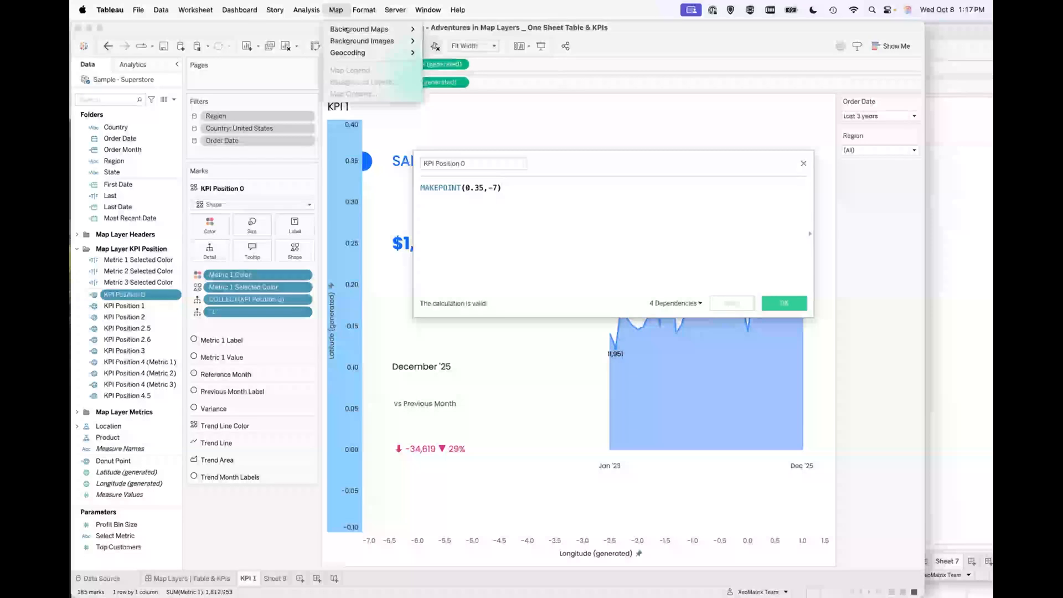
mouse_move(388, 37)
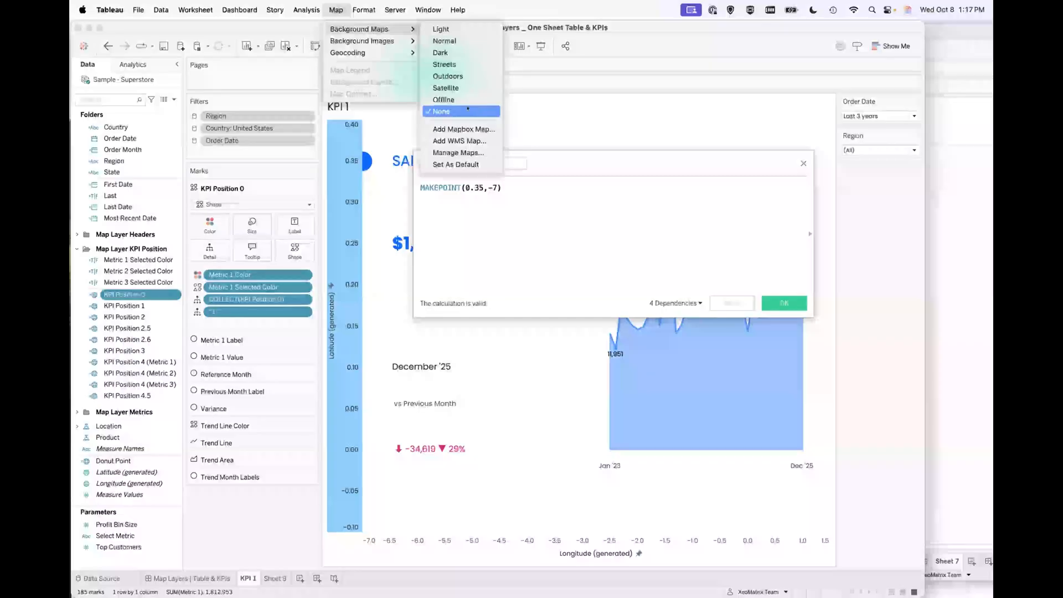
click(516, 211)
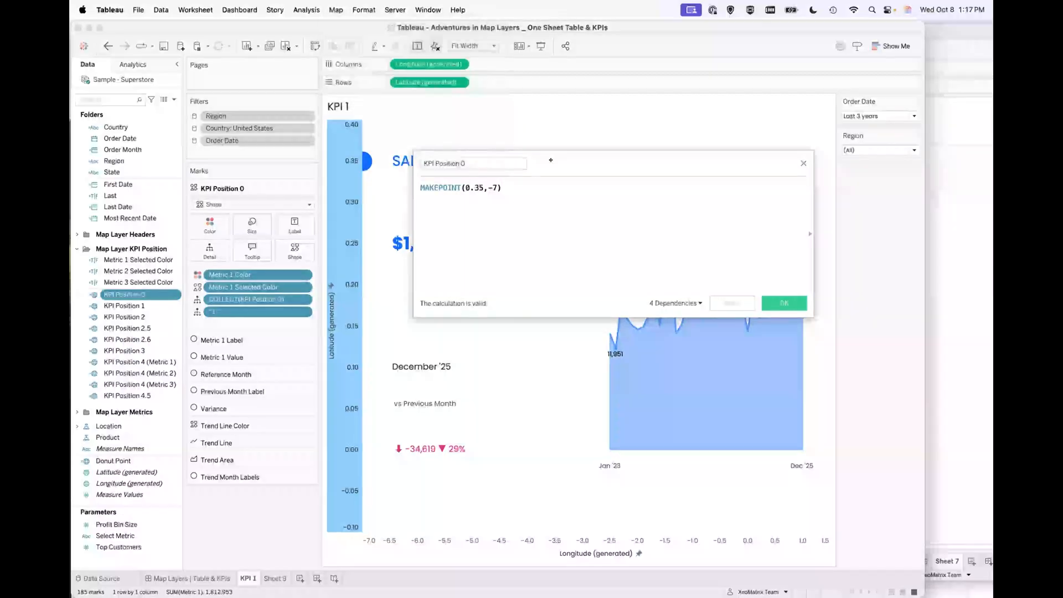
- Move the KPI Position 0 calculation editor clear of the SALES label and value, and close it without changes
drag(550, 163, 541, 234)
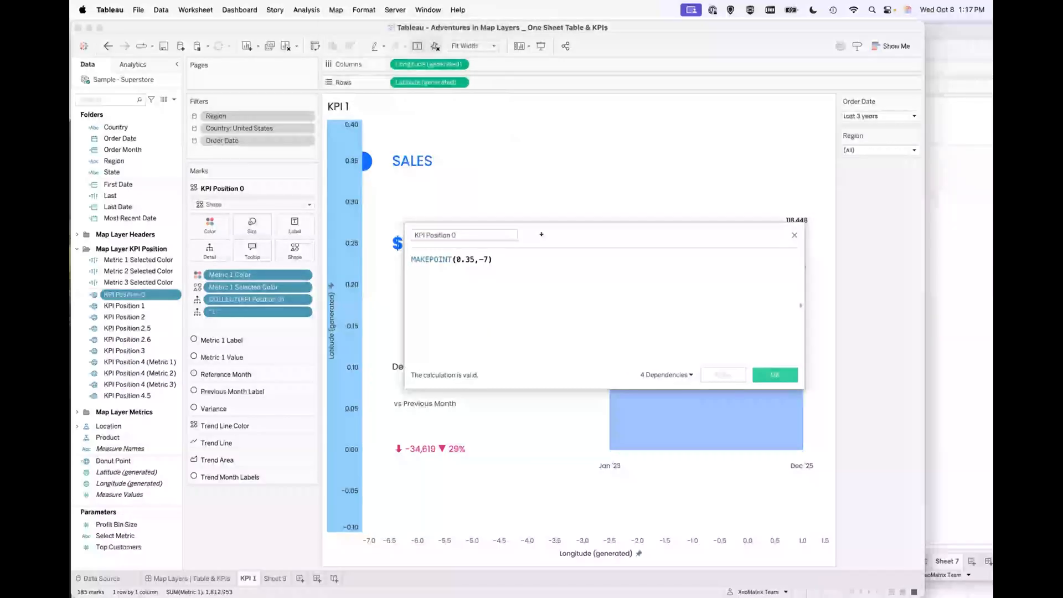
click(516, 262)
drag(595, 226, 674, 160)
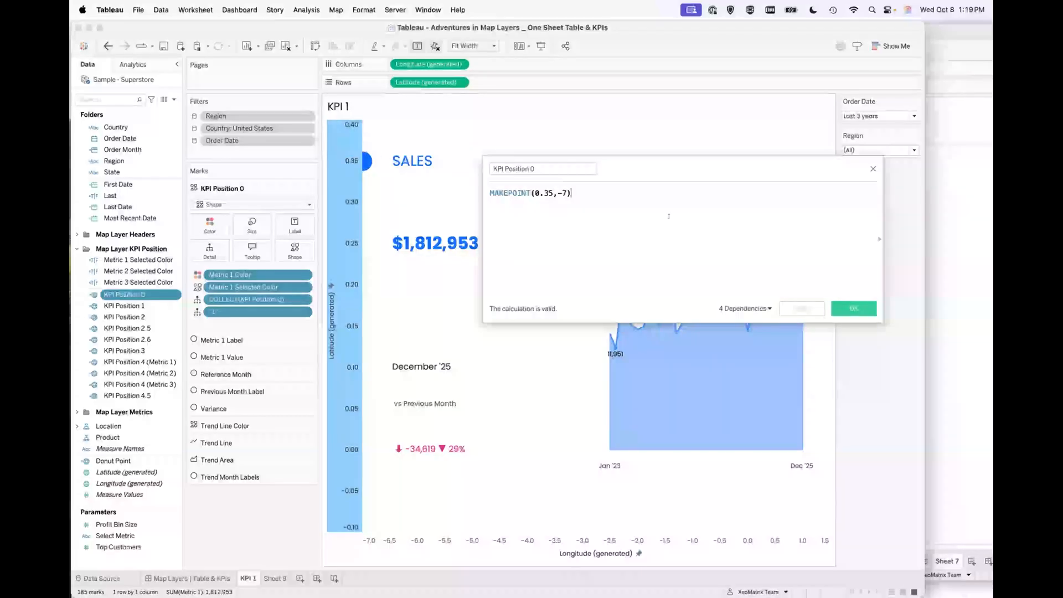
click(872, 168)
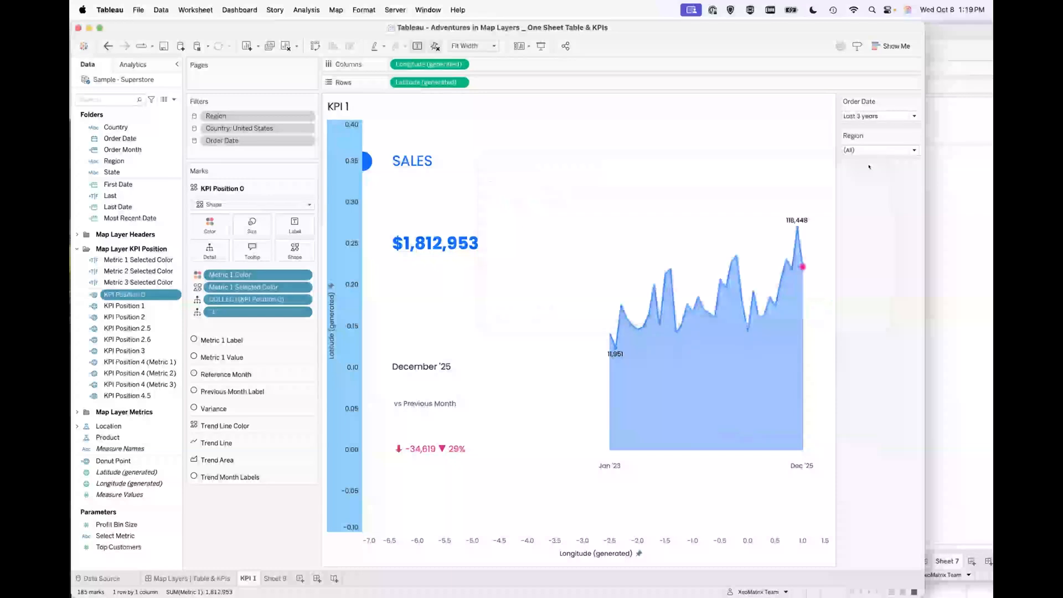
- Edit the latitude axis of KPI 1, switching the custom range's start and end to Automatic
right_click(363, 356)
click(363, 357)
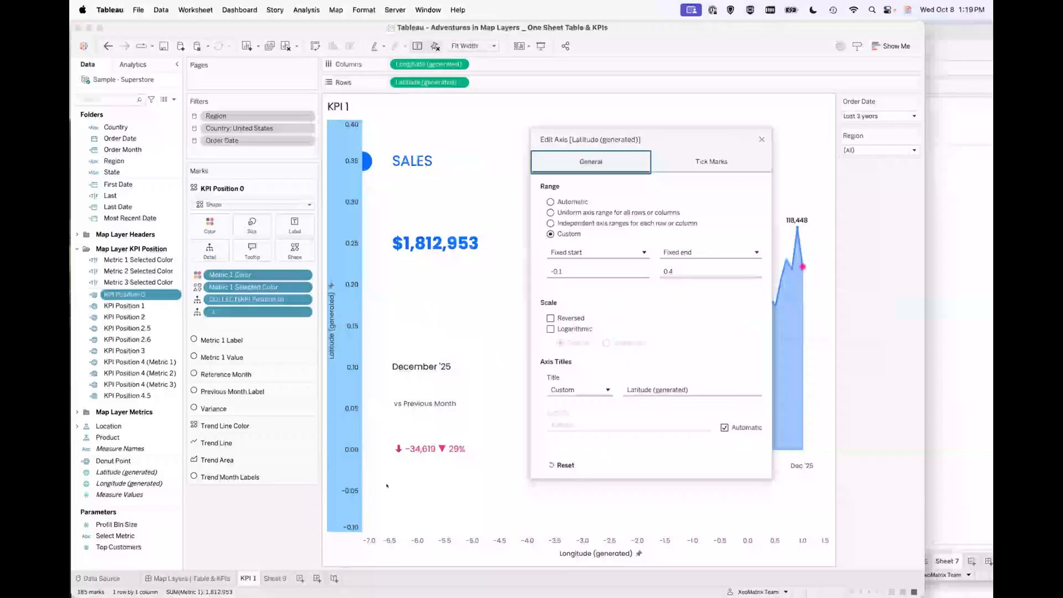
click(595, 252)
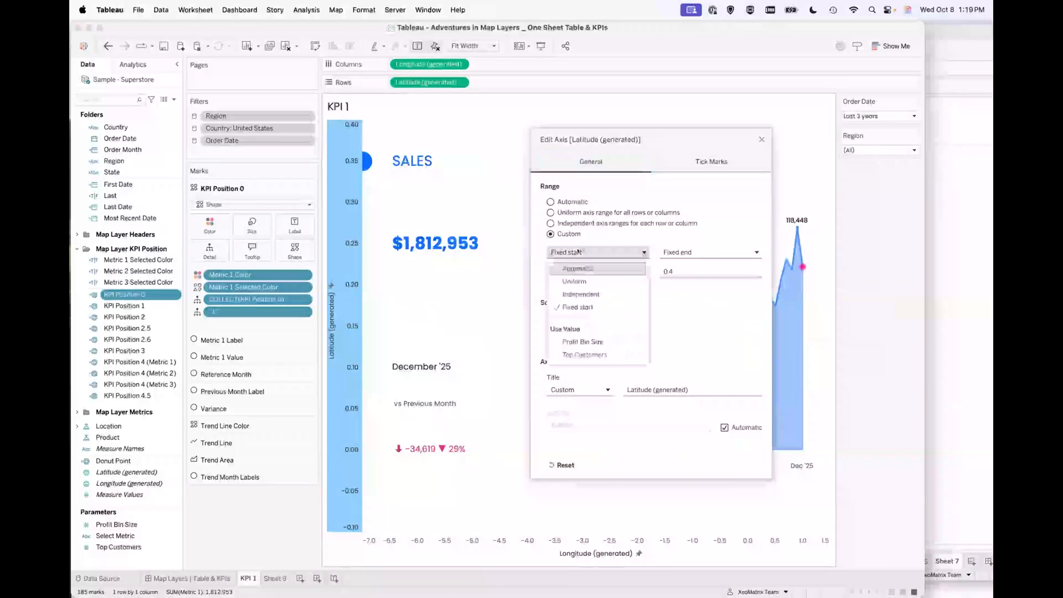
click(573, 265)
click(672, 252)
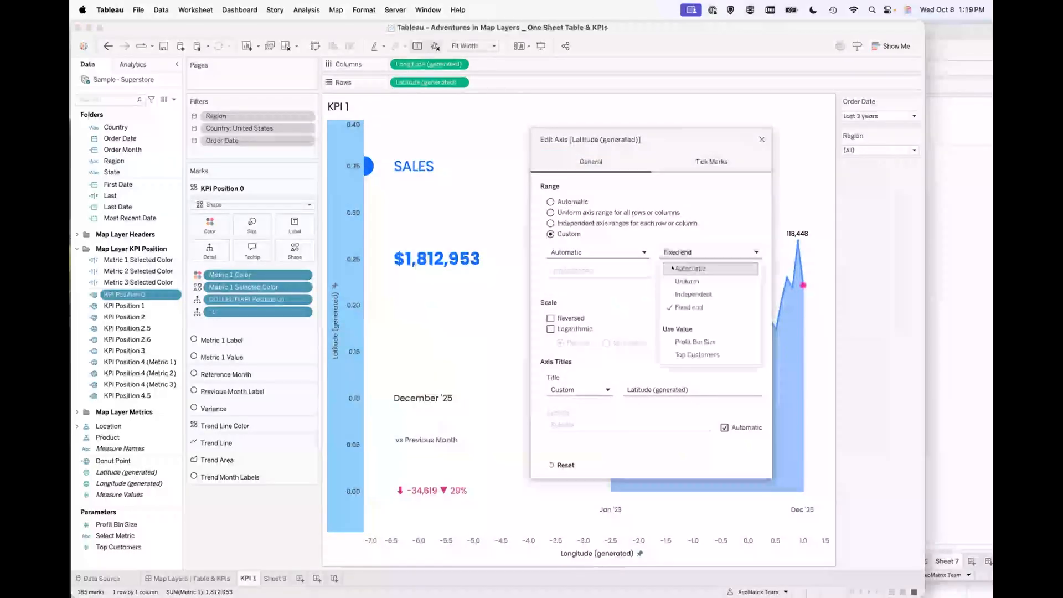
click(676, 265)
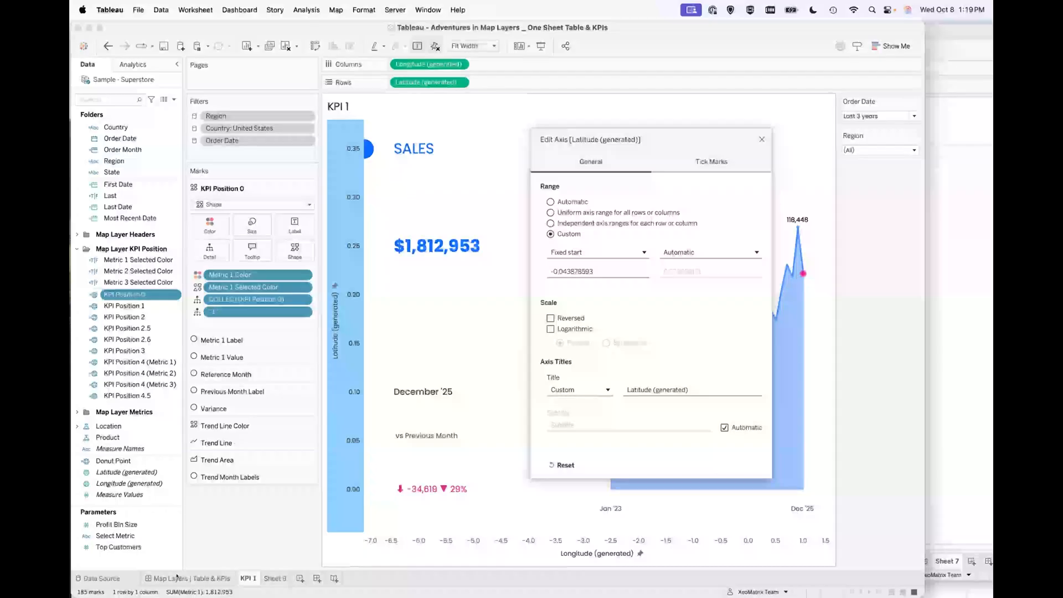
click(761, 139)
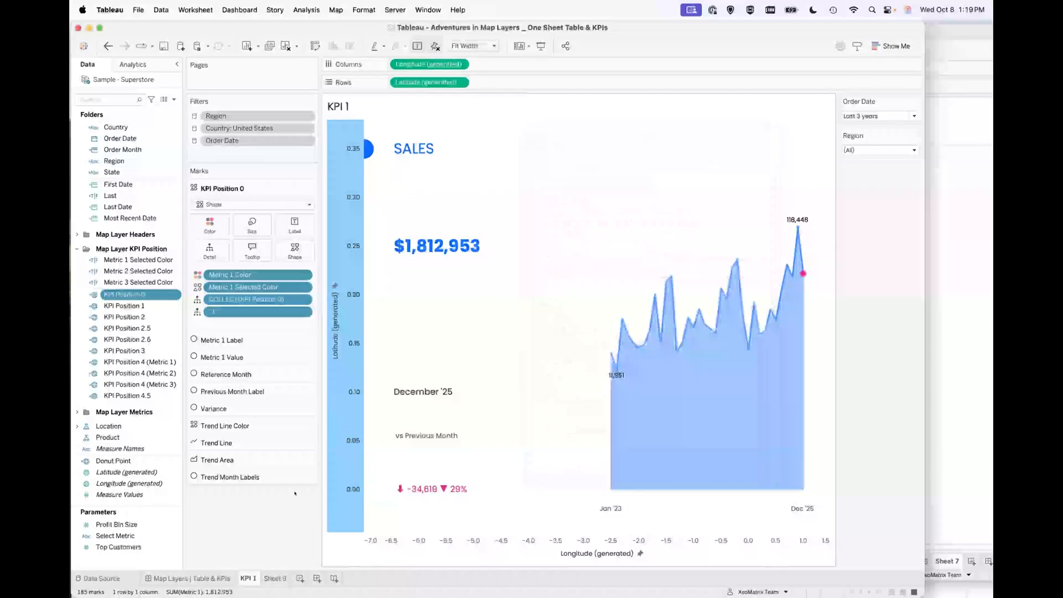
- Hide the longitude and latitude axis headers of the Sales KPI on the Map Layers | Table & KPIs dashboard
click(211, 577)
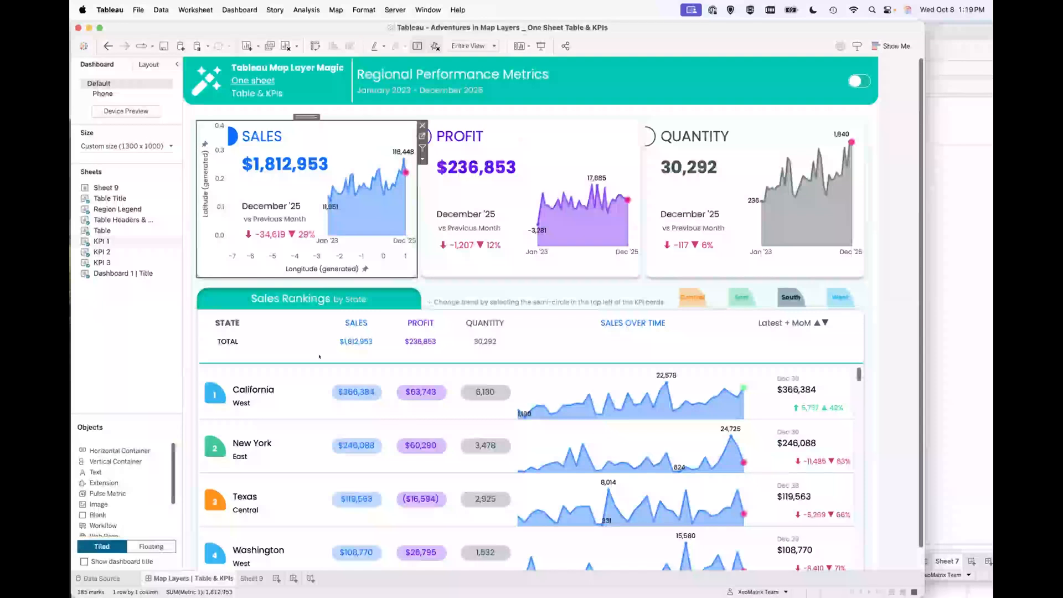
right_click(278, 261)
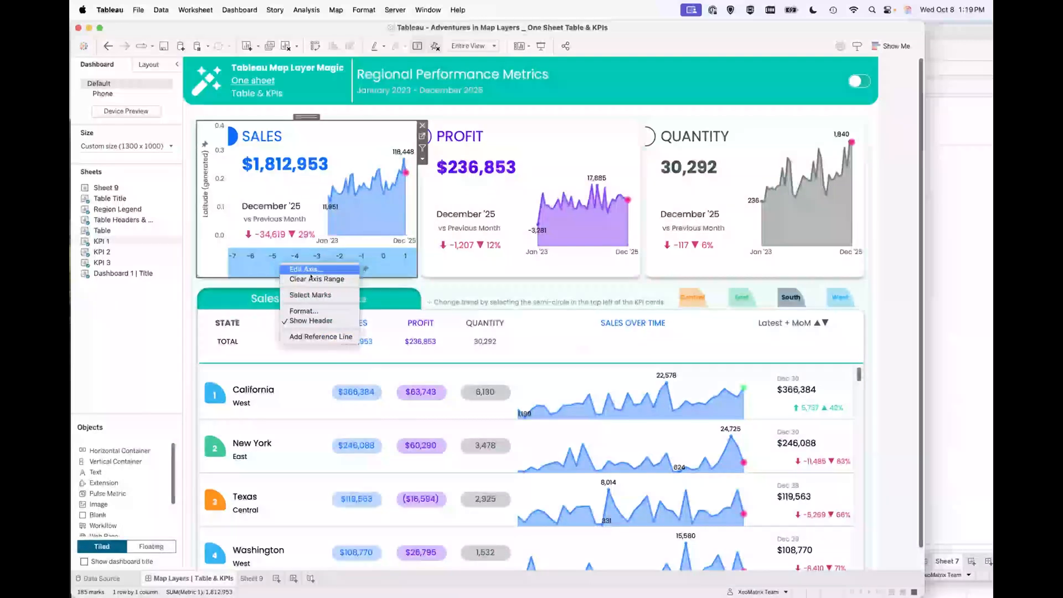
click(302, 321)
right_click(214, 210)
click(260, 269)
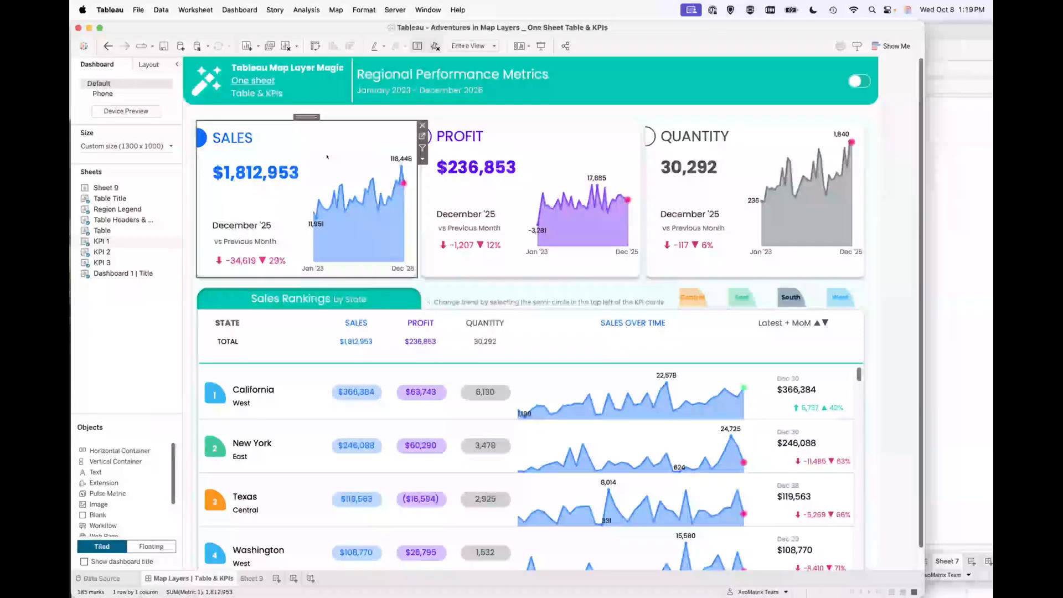
- Shrink the Profit and Sales KPI objects on the dashboard, and enlarge Sales again to fill its card
click(544, 133)
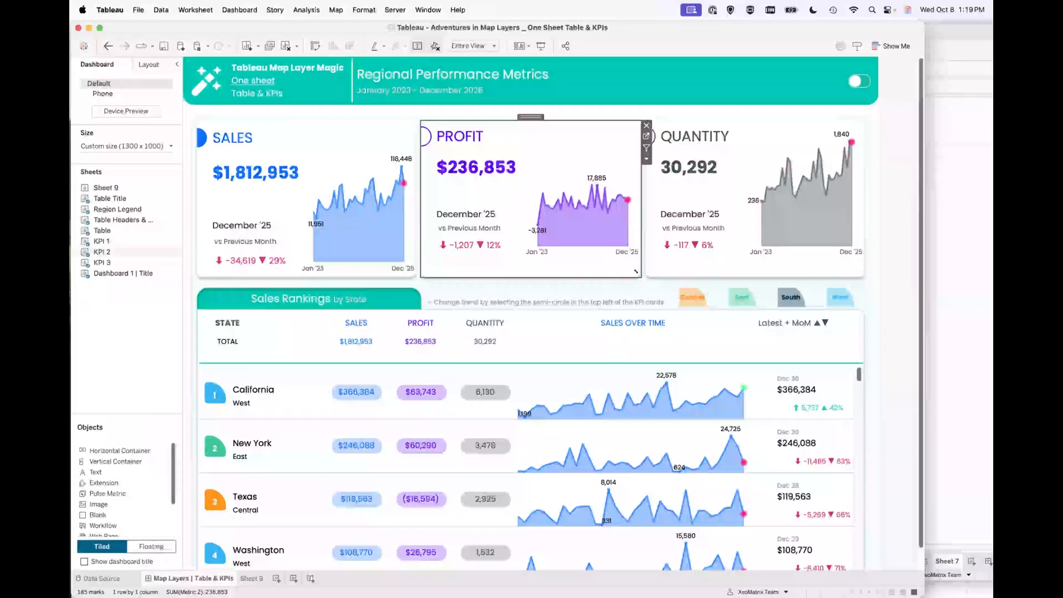
drag(636, 271, 536, 217)
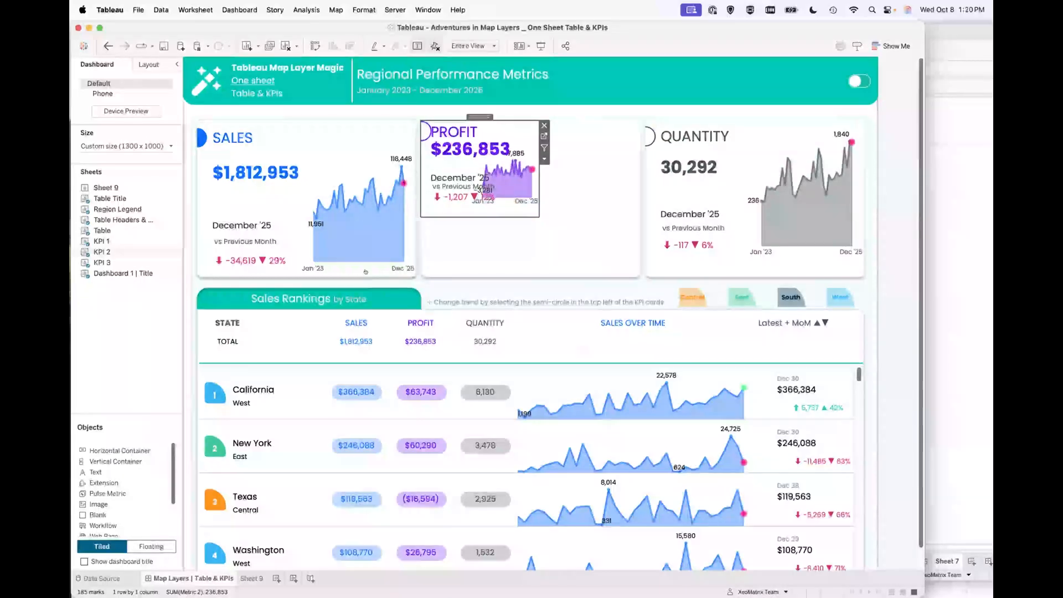
click(415, 276)
drag(415, 276, 350, 210)
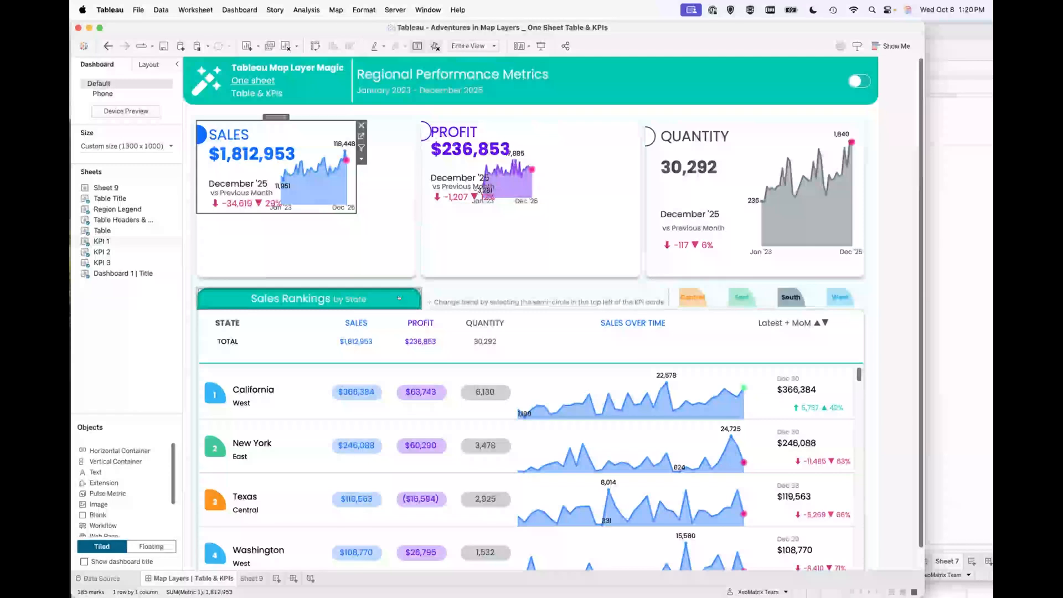
drag(362, 208, 414, 279)
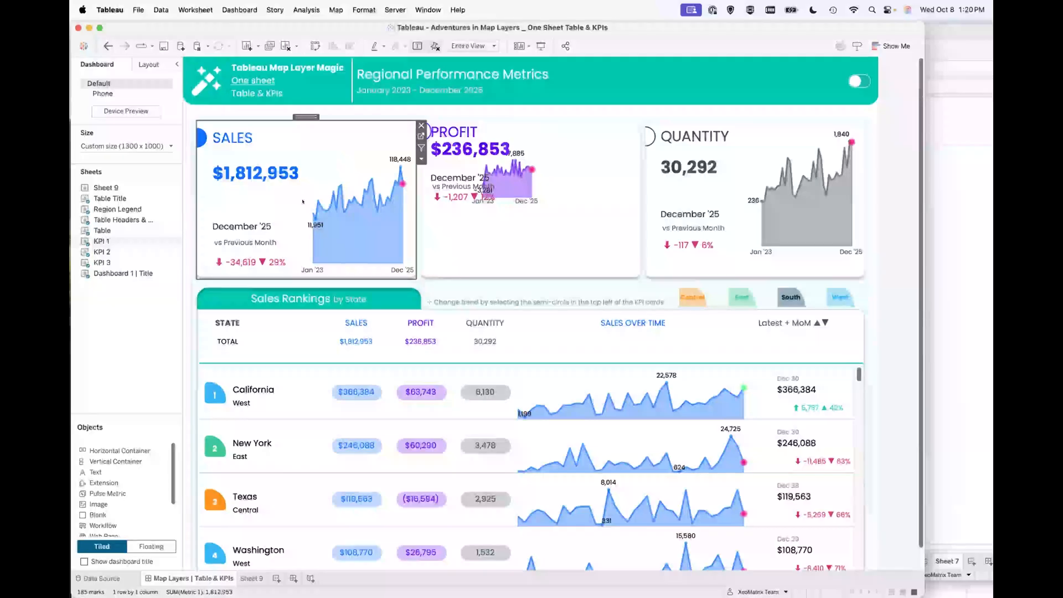
- Go to the KPI 1 sheet and undo the dashboard resizing and the hiding of the axis headers
click(422, 136)
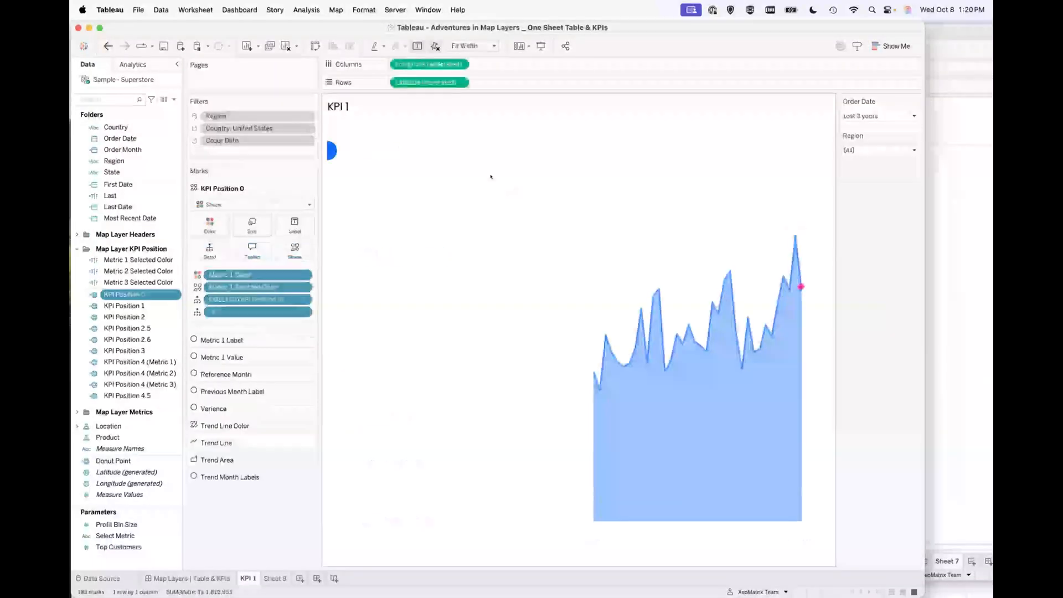
click(108, 45)
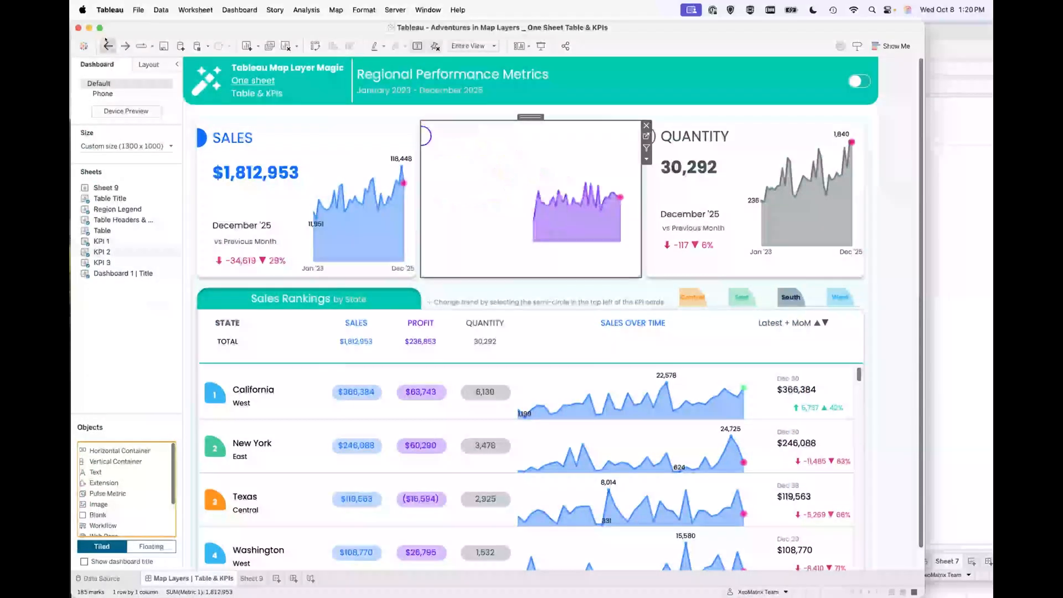
click(107, 45)
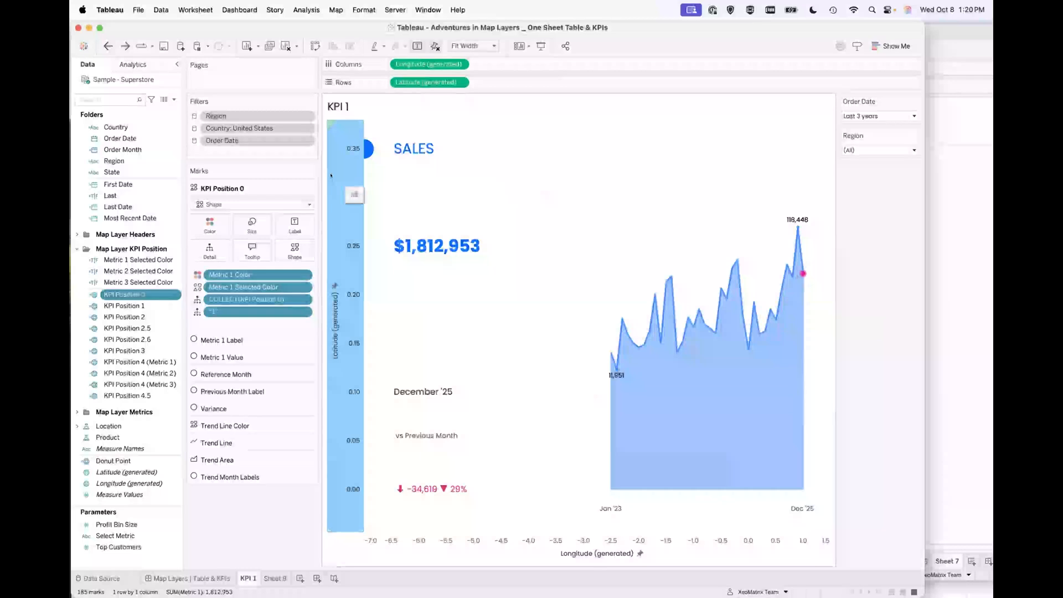
- Undo the last latitude axis range change on KPI 1 and hide the sheet's latitude and longitude axis headers
click(108, 46)
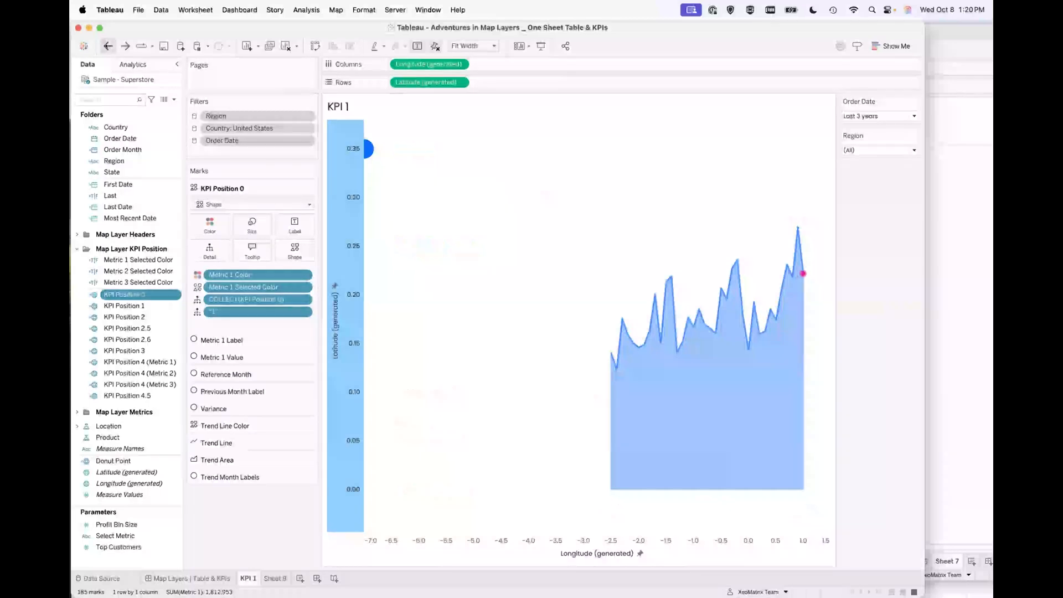
right_click(354, 252)
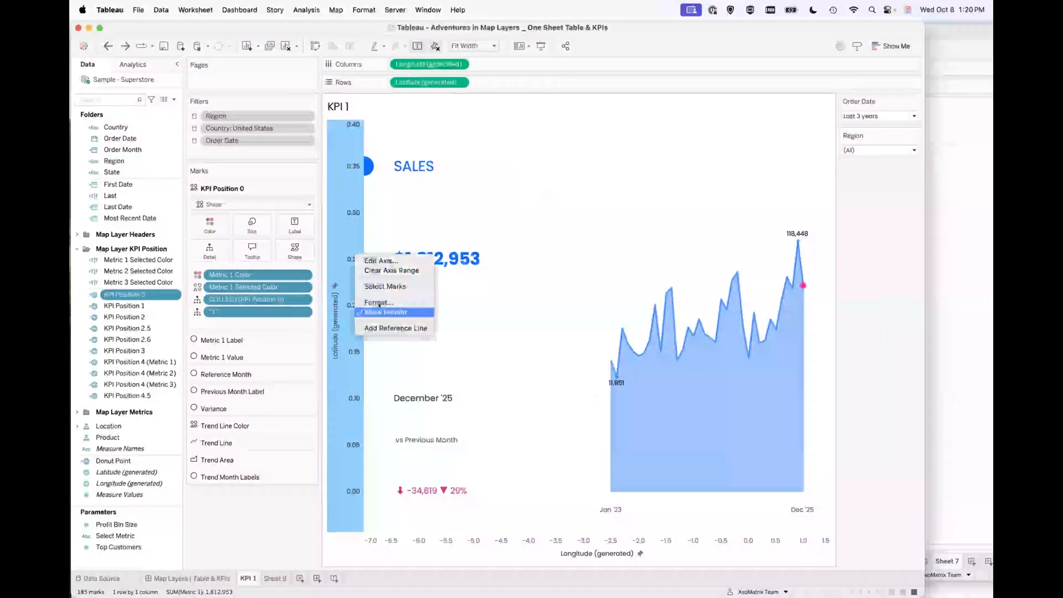
click(390, 306)
right_click(467, 540)
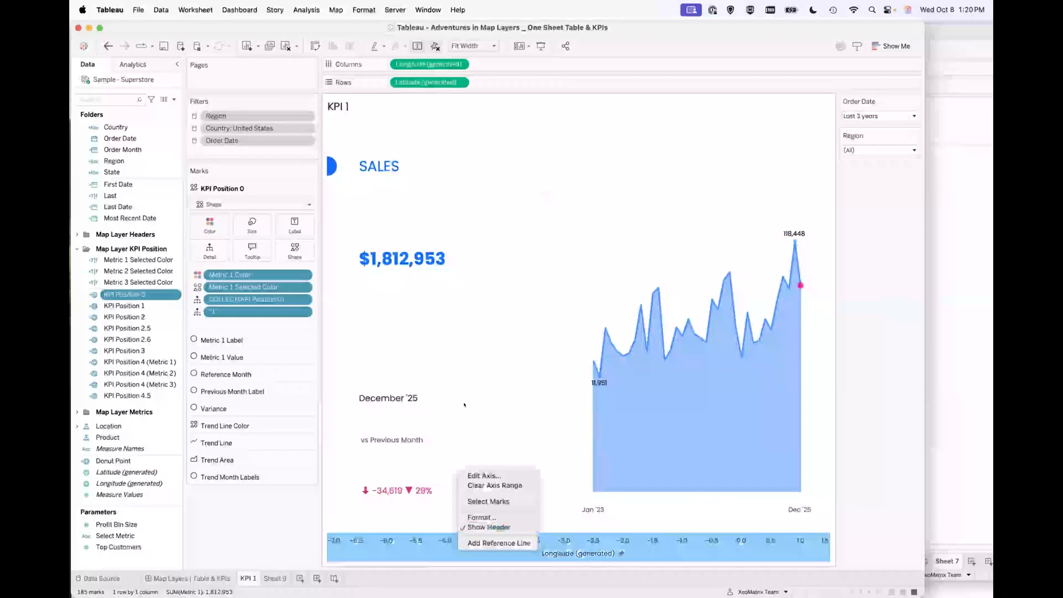
click(483, 520)
- Try the Light background map on KPI 1 with a smaller Sales object on the dashboard, and undo both changes
click(336, 10)
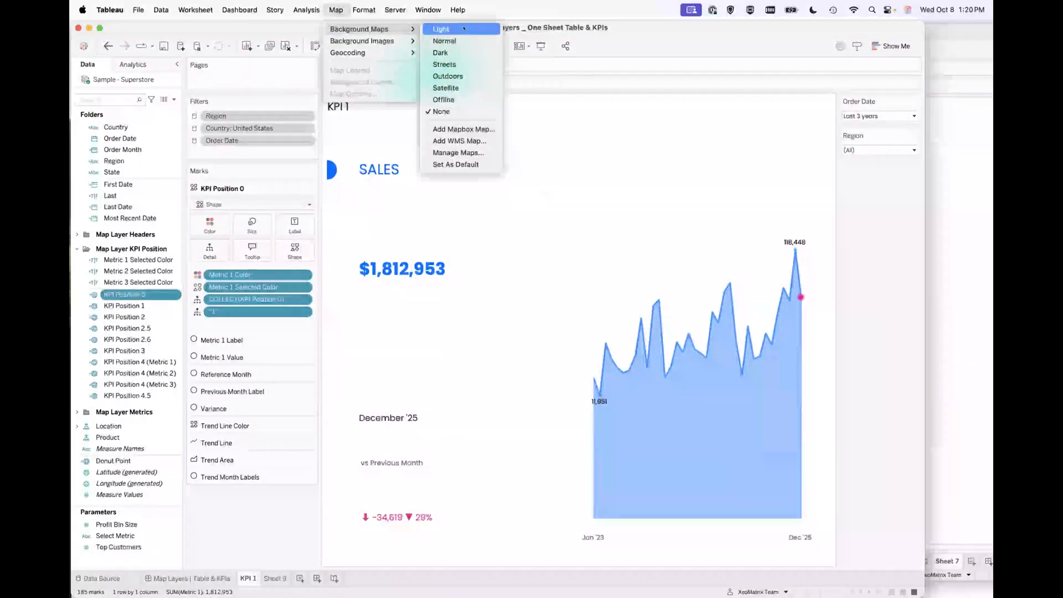
click(461, 28)
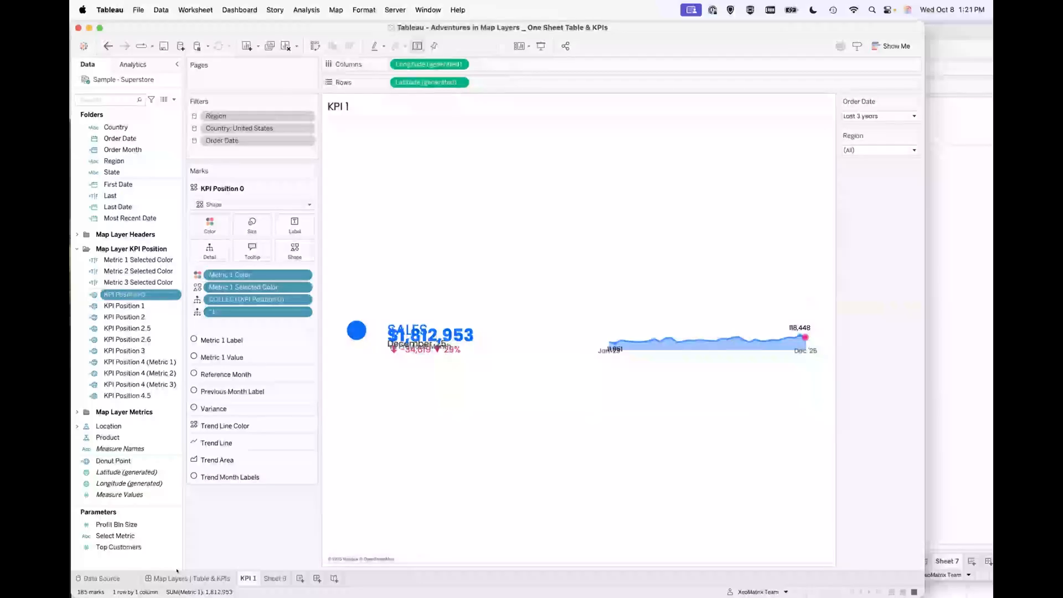
click(192, 578)
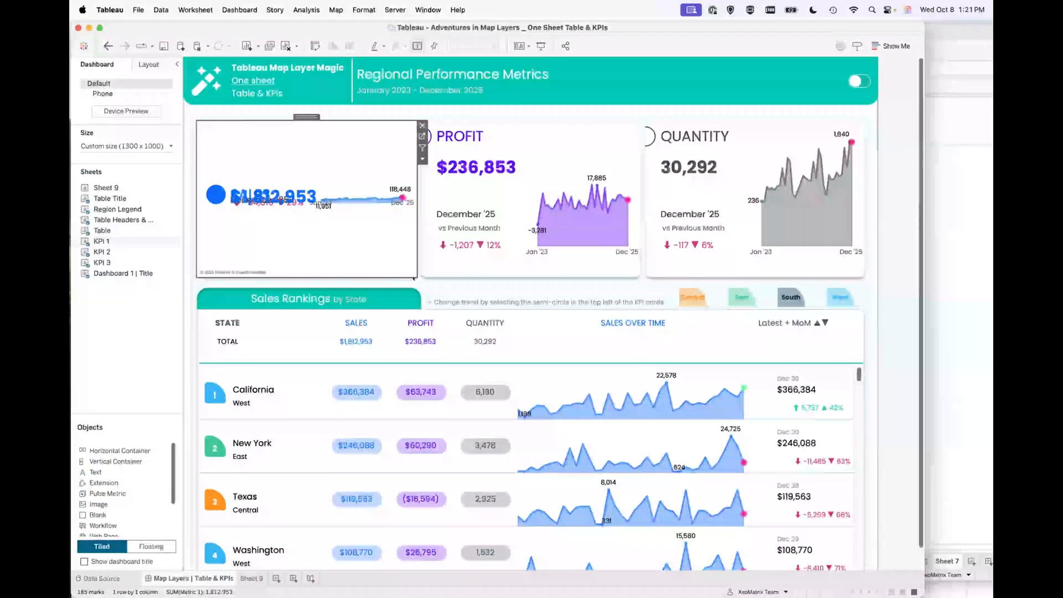
drag(415, 276, 331, 218)
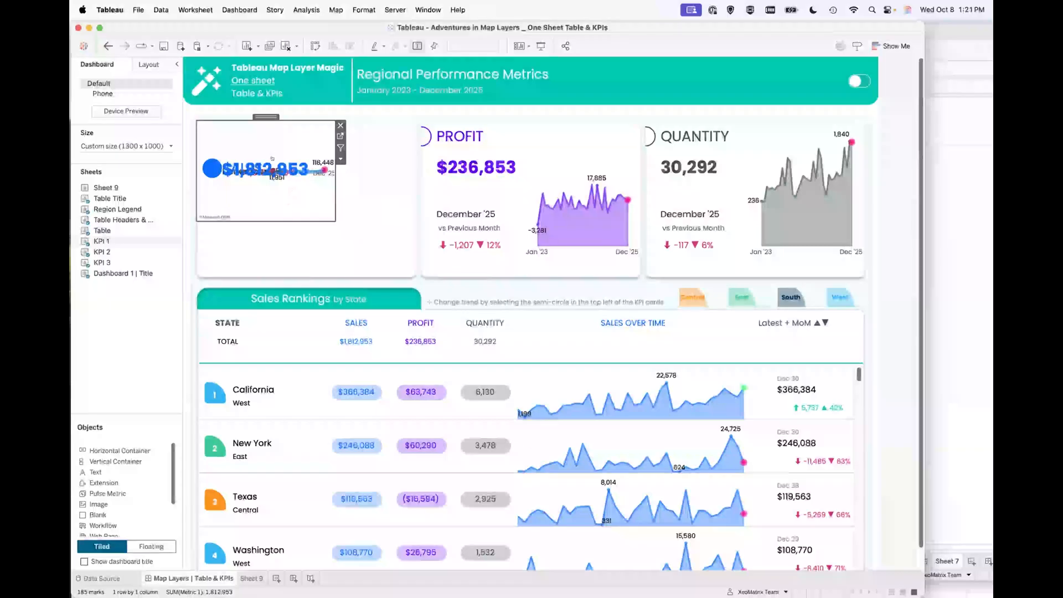
click(104, 44)
click(102, 42)
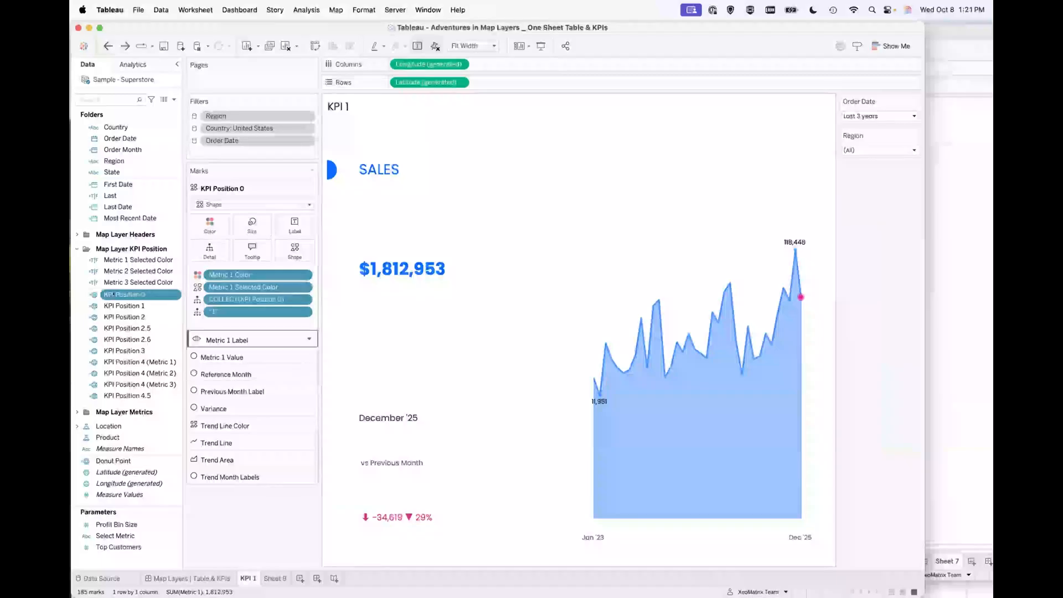
- Examine the KPI Position 0 layer's options and the fields used by the Metric 1 Label and Trend Month Labels layers
click(174, 305)
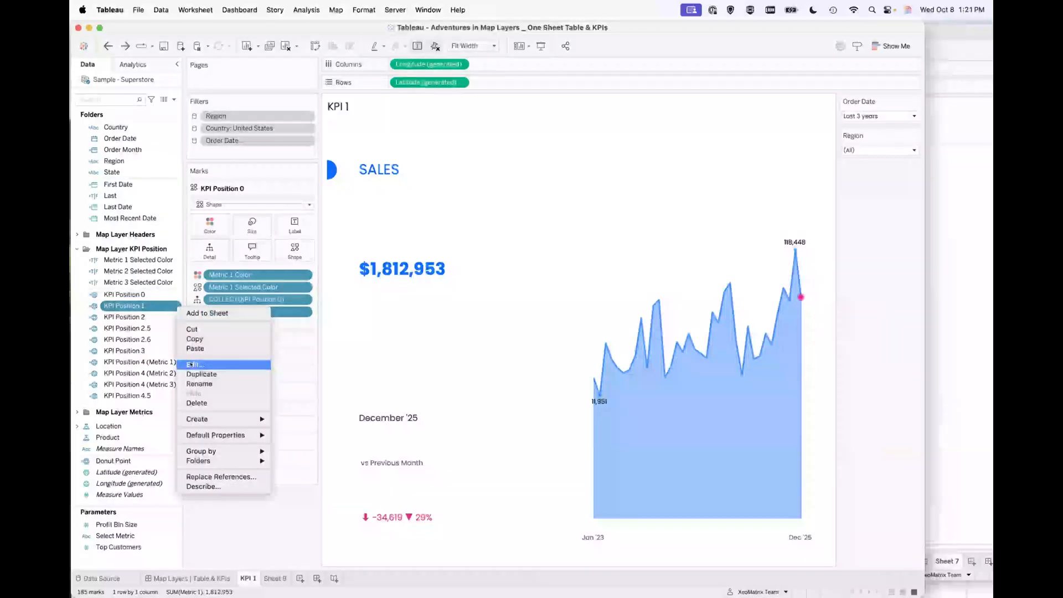
click(416, 312)
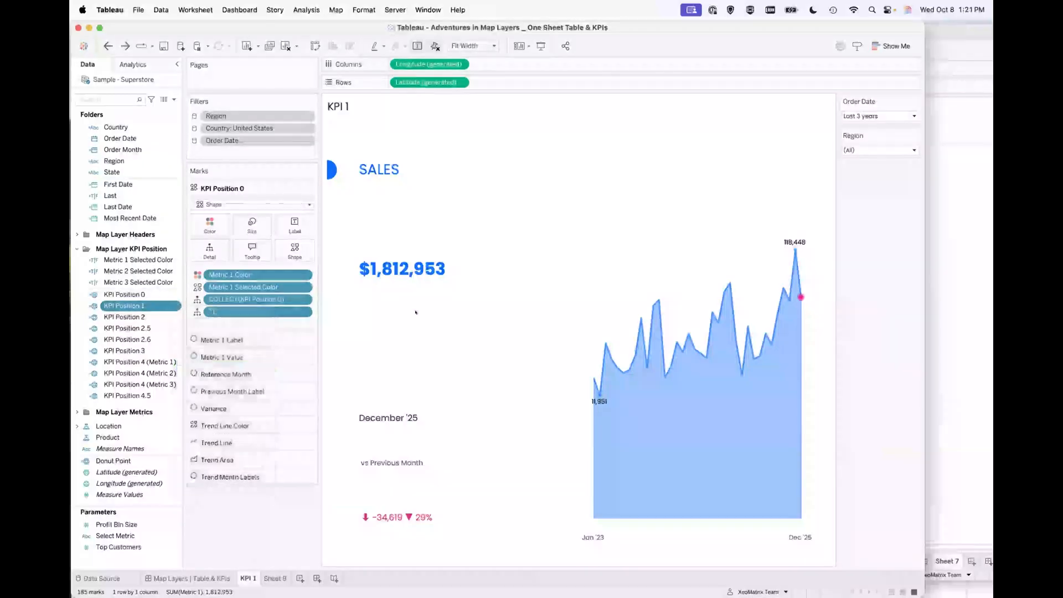
click(245, 339)
click(298, 190)
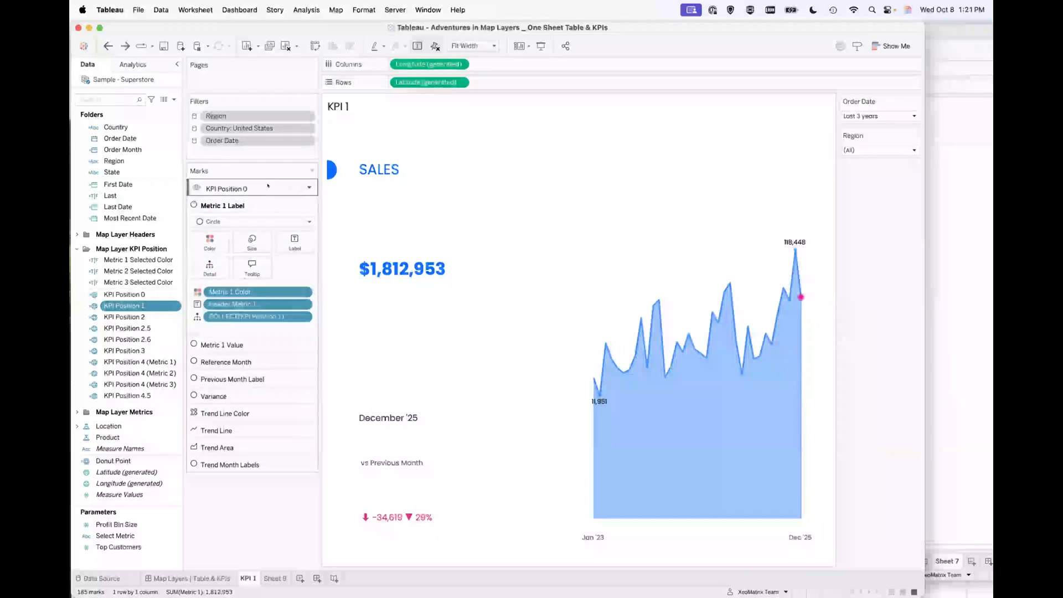
click(308, 186)
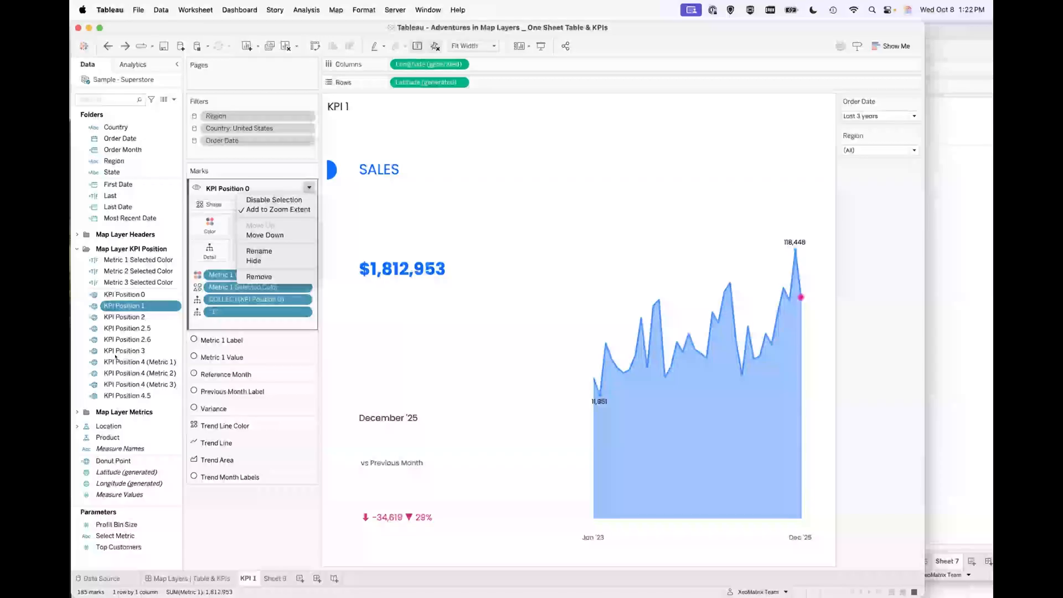
click(227, 477)
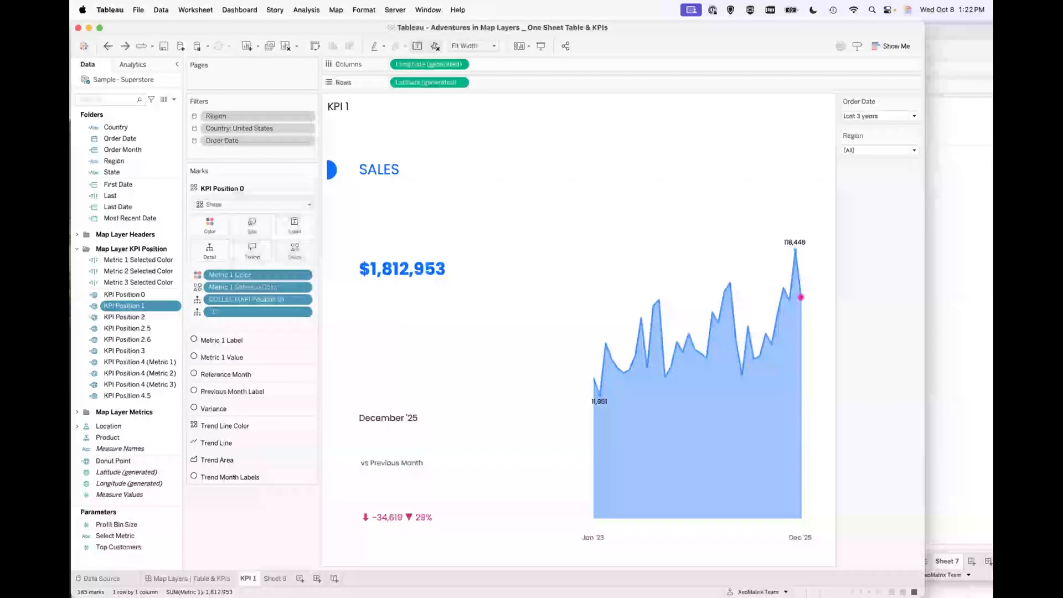
click(227, 477)
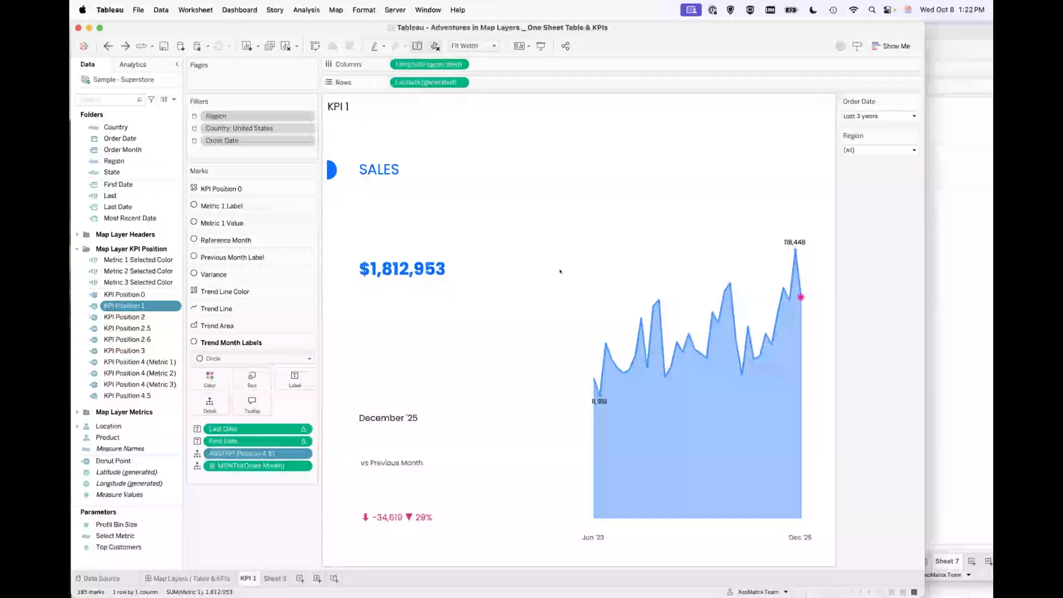
- Switch to the My TV Guide workbook, add KPI Position 2.6 as a map layer on Sheet 7, and view the KPI Position 3 layer's options
key(super+grave)
drag(402, 304, 679, 270)
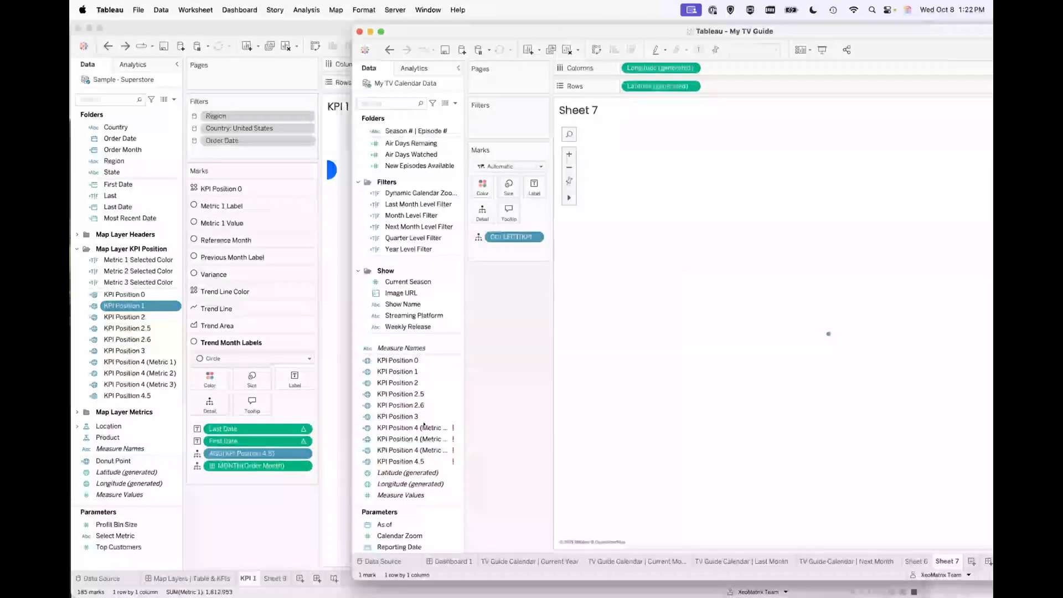
click(389, 405)
drag(390, 405, 653, 141)
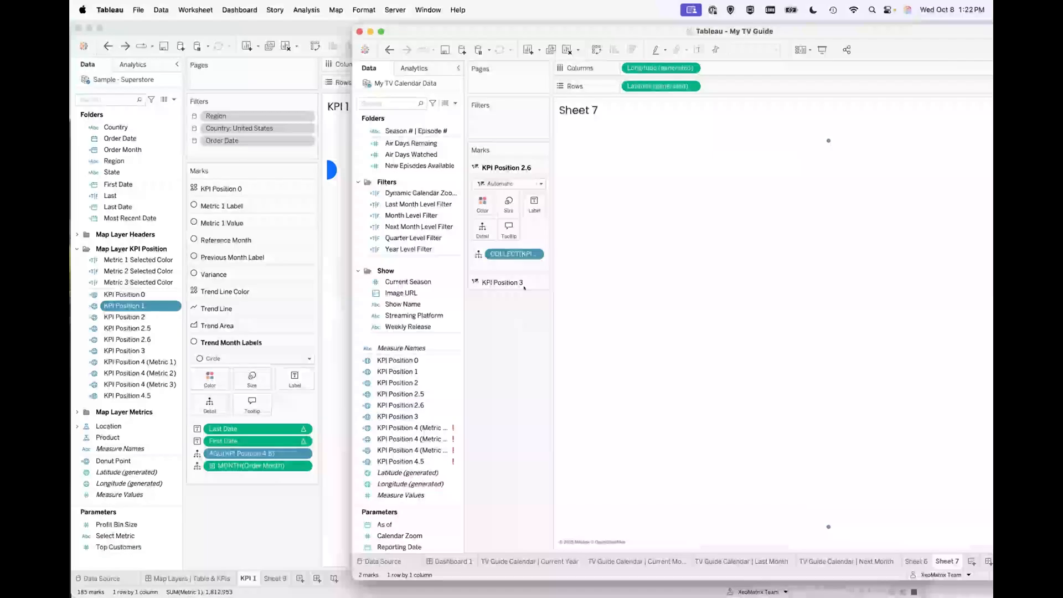
click(541, 280)
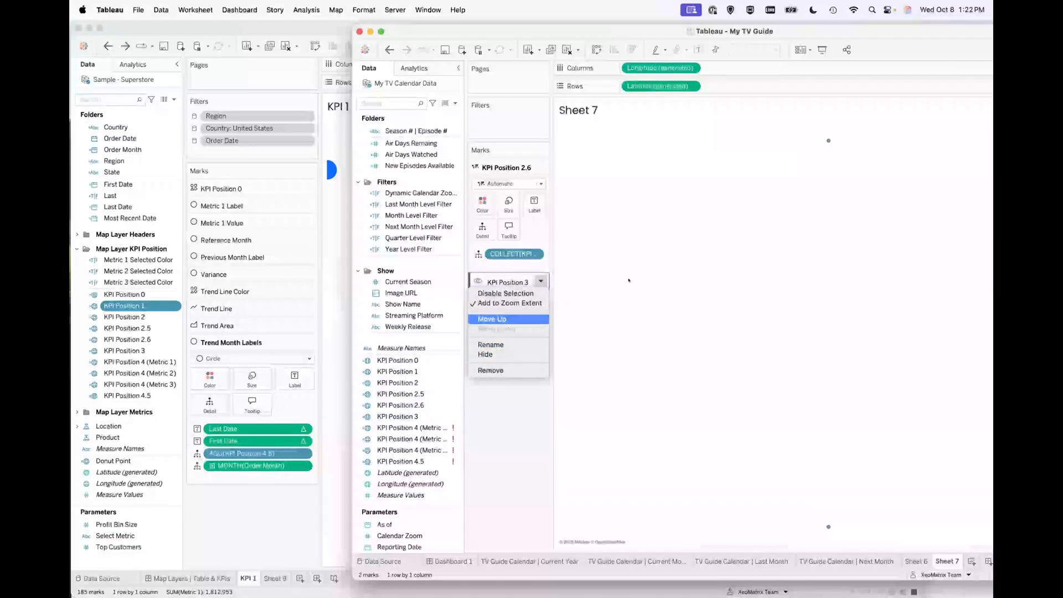
click(491, 318)
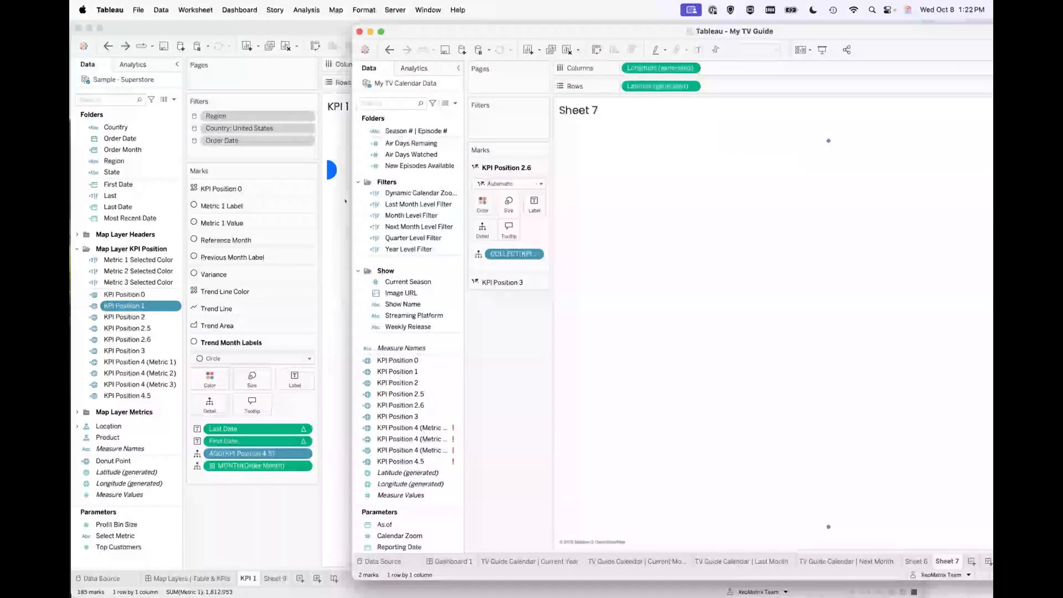
- Revisit the KPI 1 layers, and open the KPI Position 3 layer's name for editing on Sheet 7 of My TV Guide, leaving the name as is
click(347, 217)
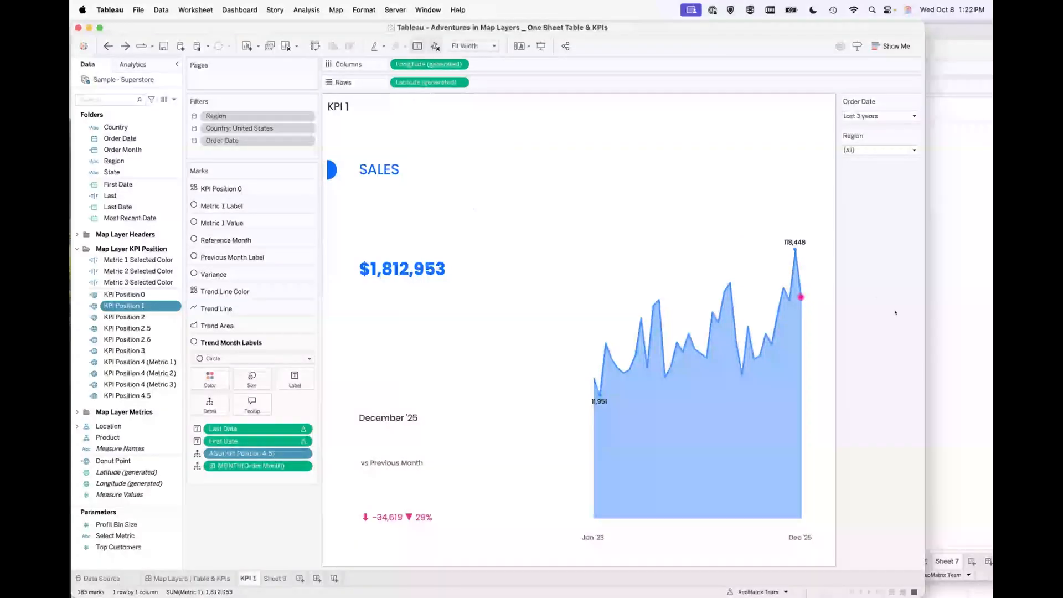
click(258, 325)
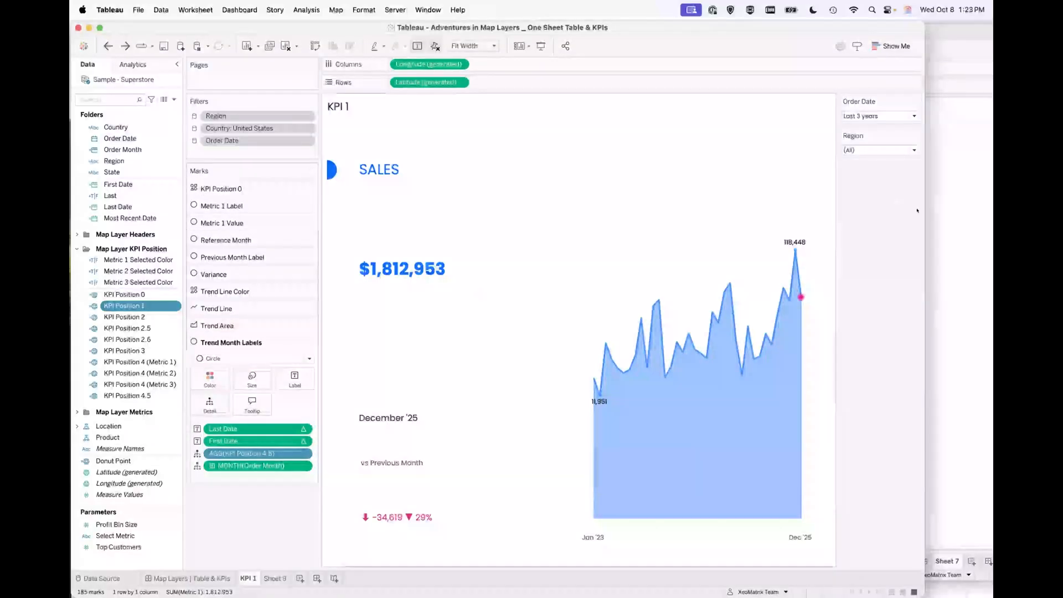
click(934, 225)
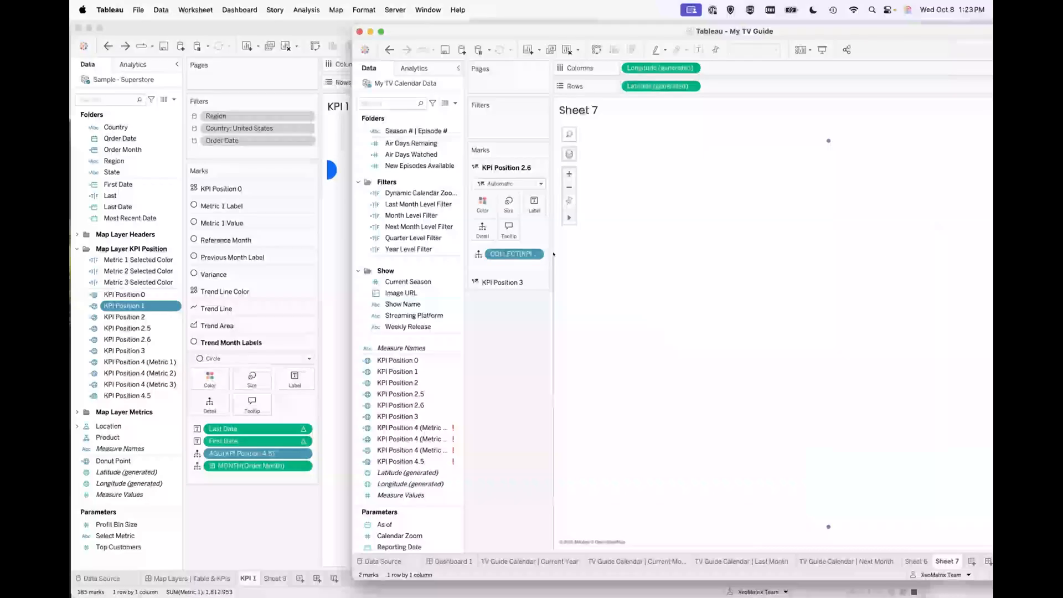
click(541, 279)
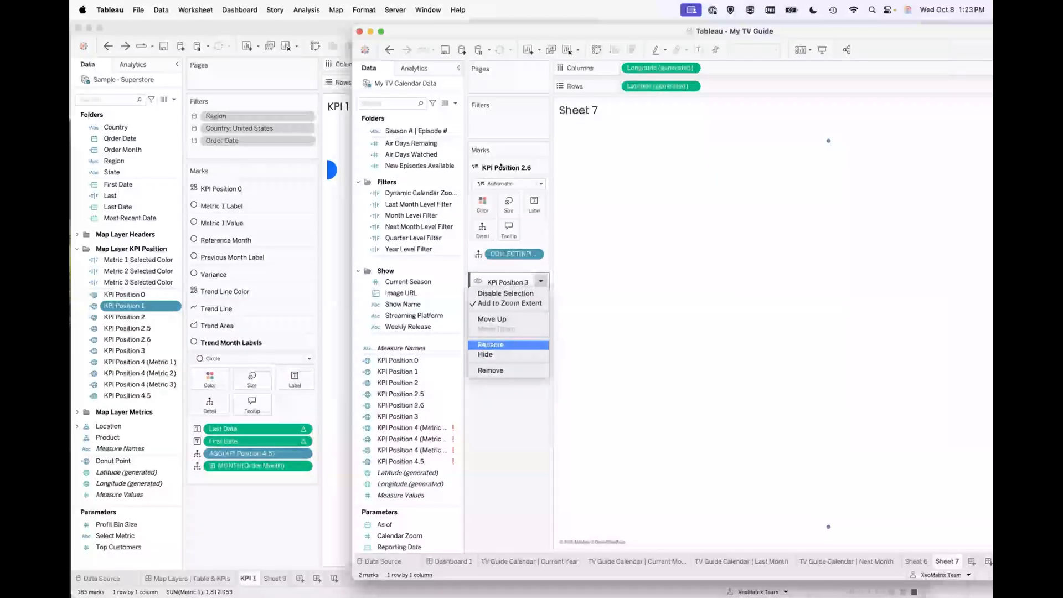
click(496, 344)
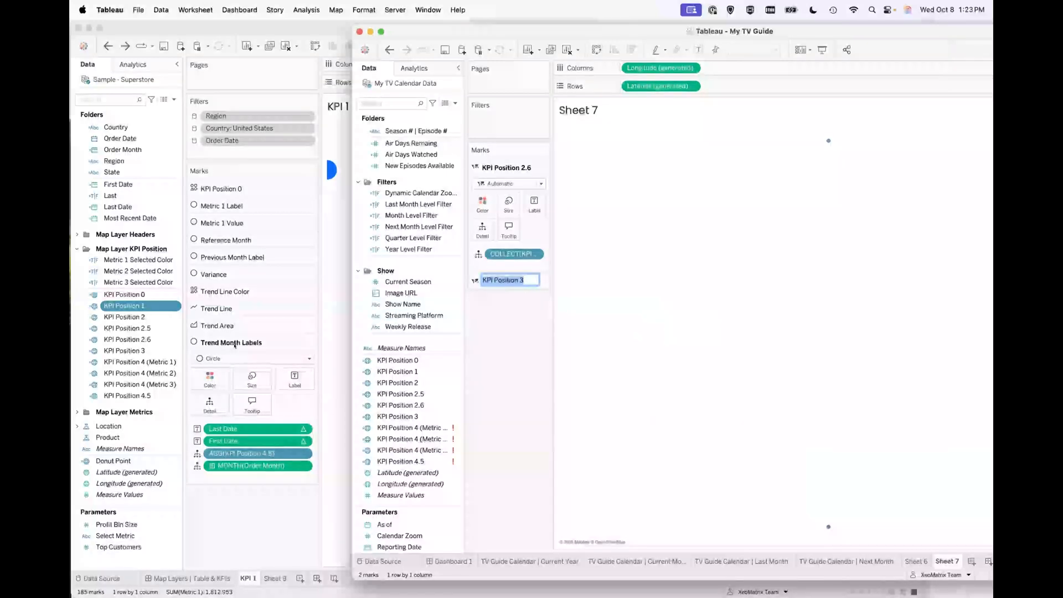
key(Return)
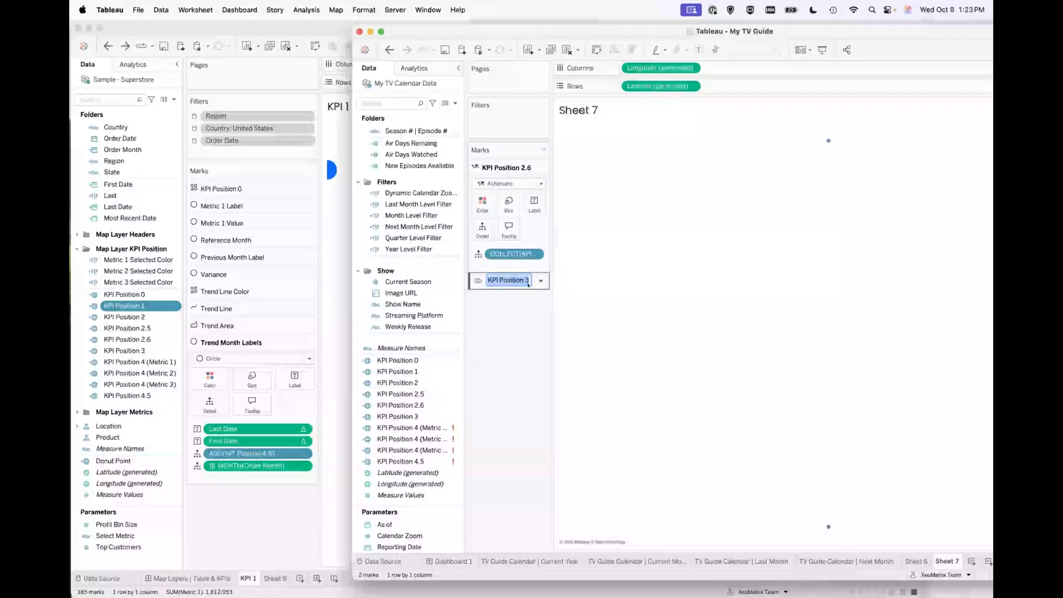
click(509, 329)
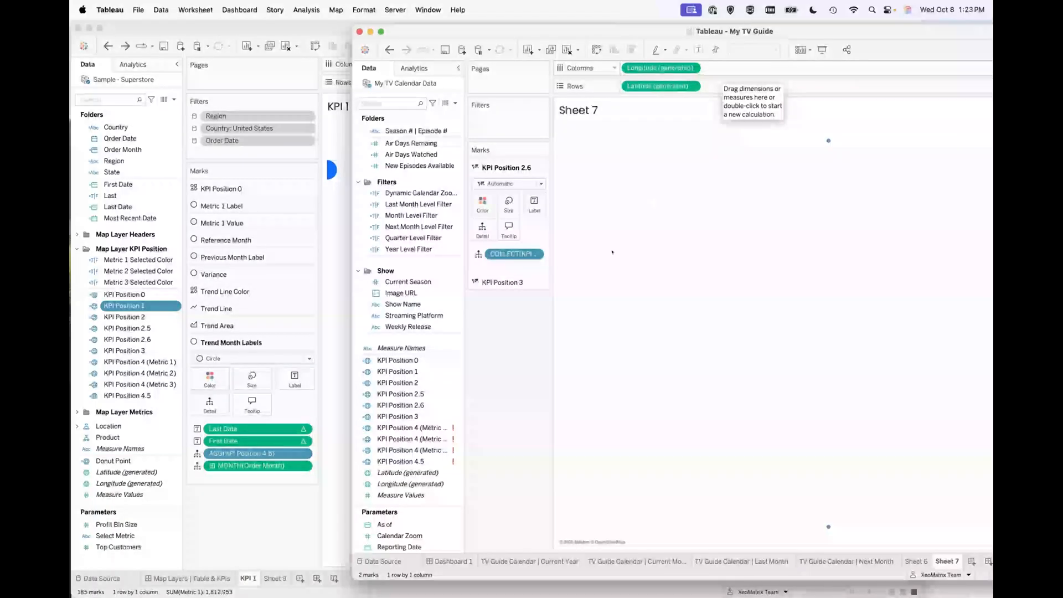
- Return to the Map Layers | Table & KPIs dashboard, open its Table sheet, and test the column spacing with a wider and a narrower window
click(253, 523)
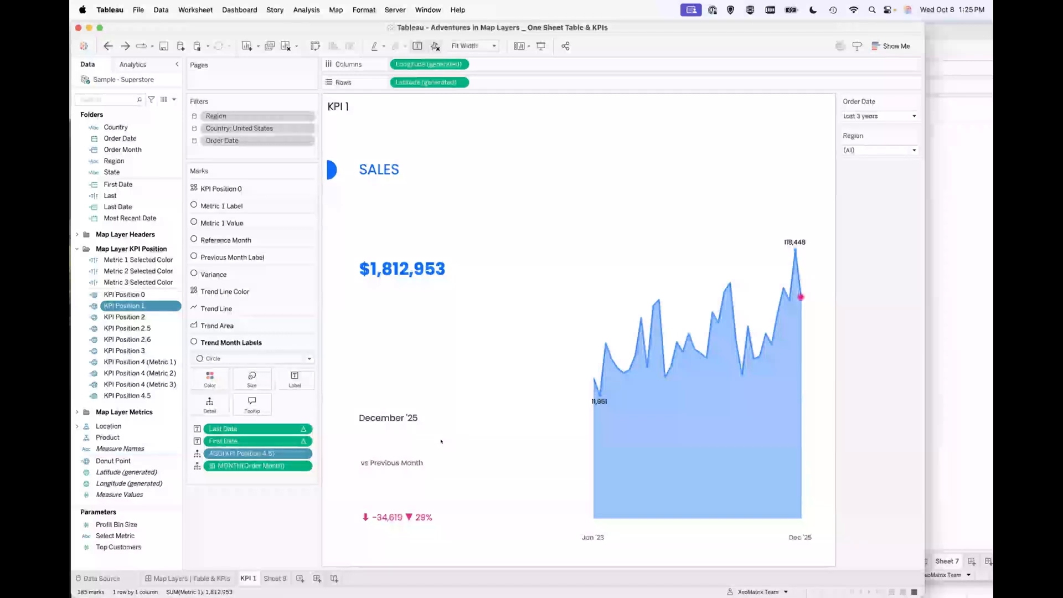
click(201, 578)
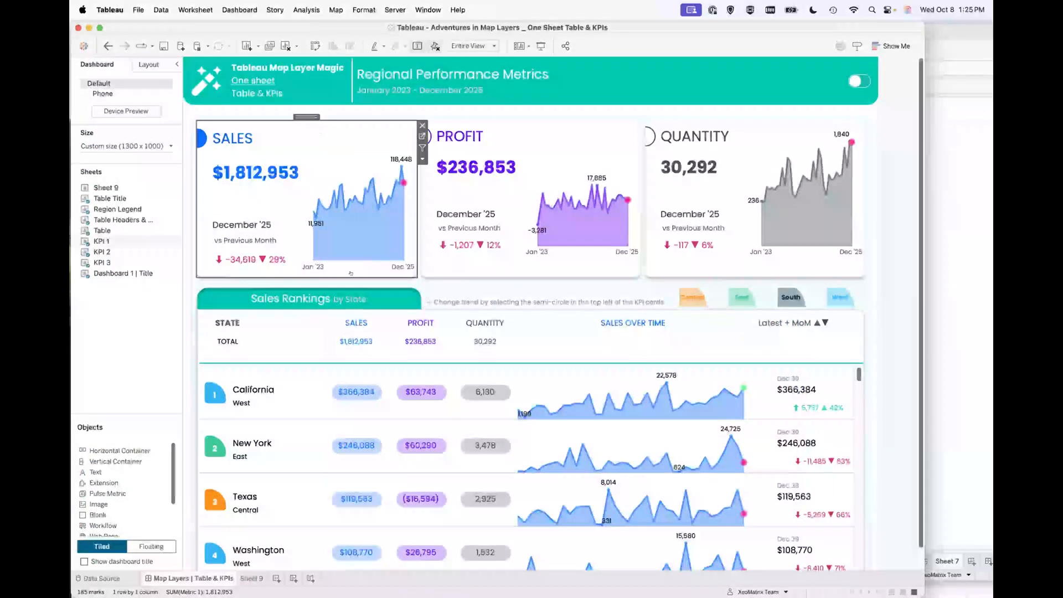
scroll(508, 349, down, 2)
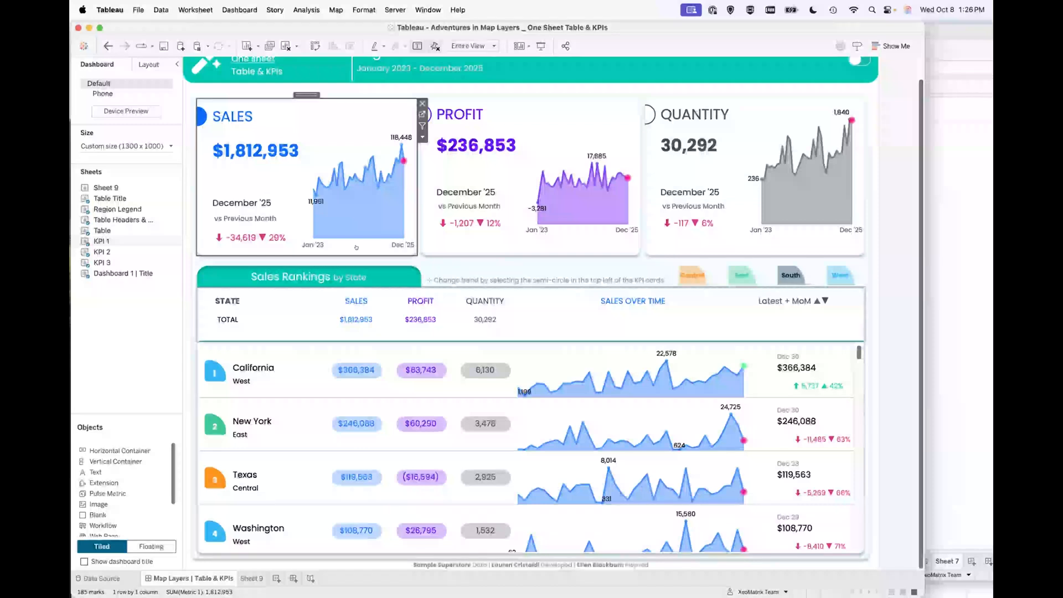
click(841, 355)
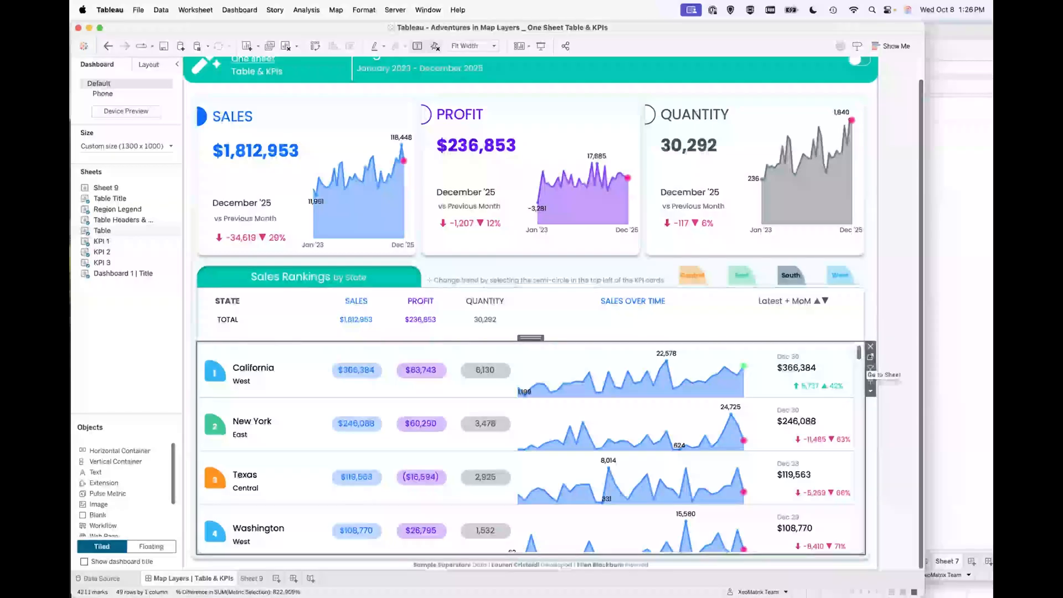
click(867, 358)
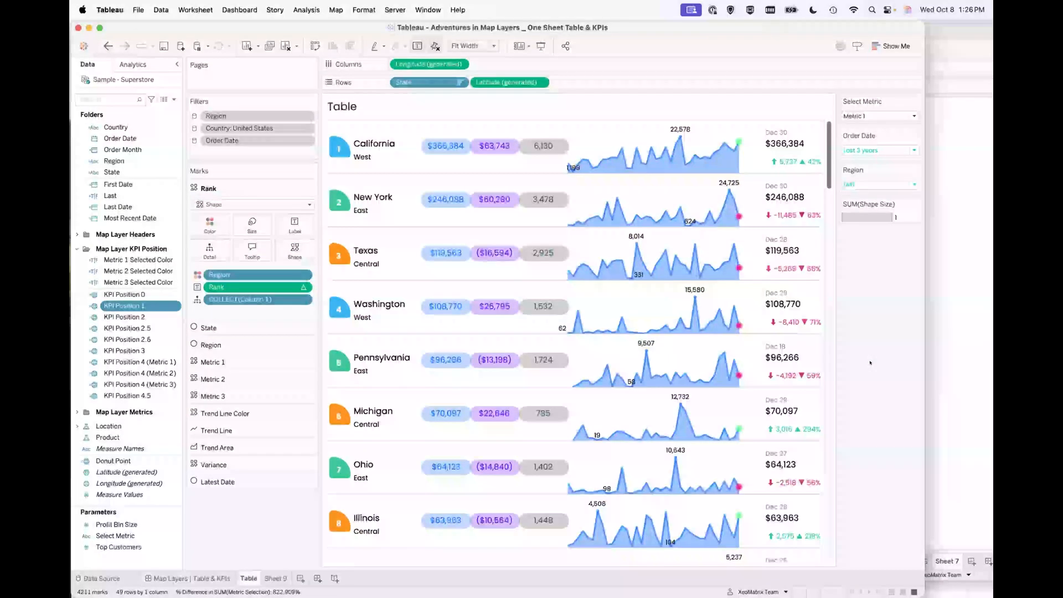
drag(920, 254, 988, 254)
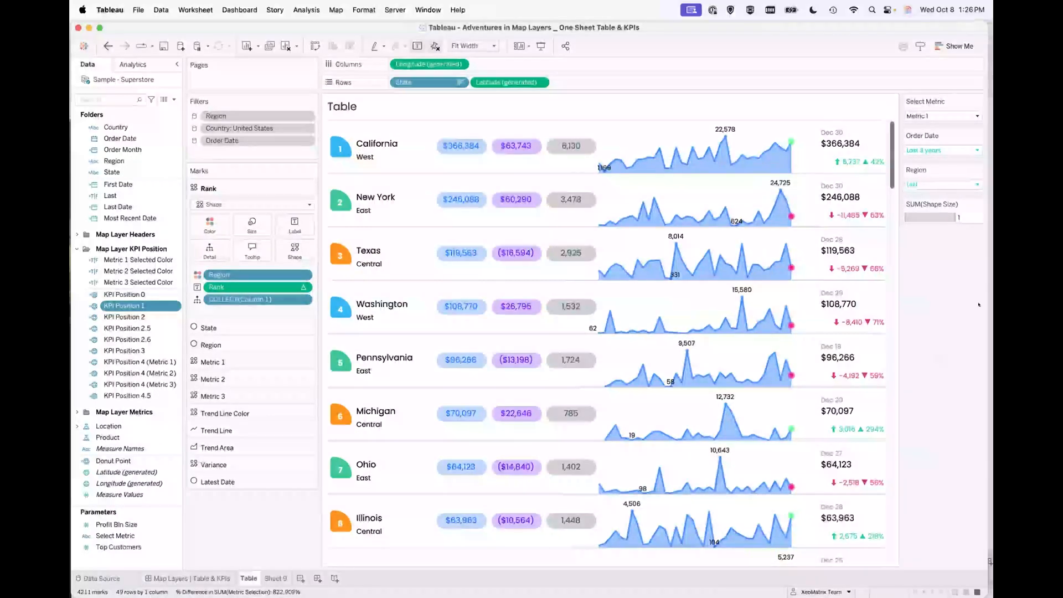
drag(936, 302, 777, 295)
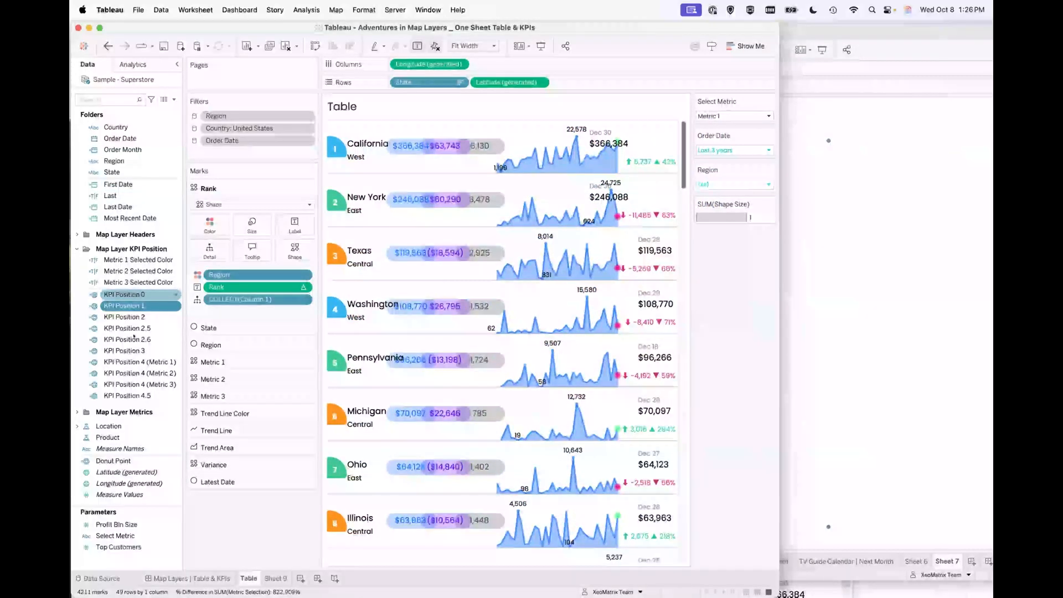
- Copy the fields Column 1 through Column 6.5 from the Map Layer Columns folder
scroll(132, 356, up, 5)
click(118, 146)
shift+click(175, 236)
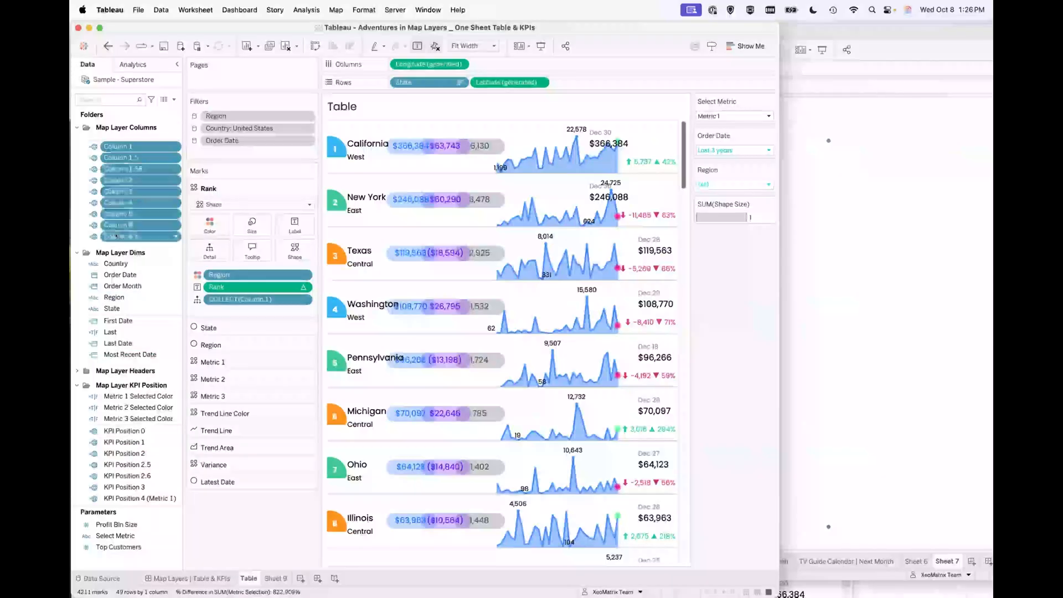
right_click(175, 236)
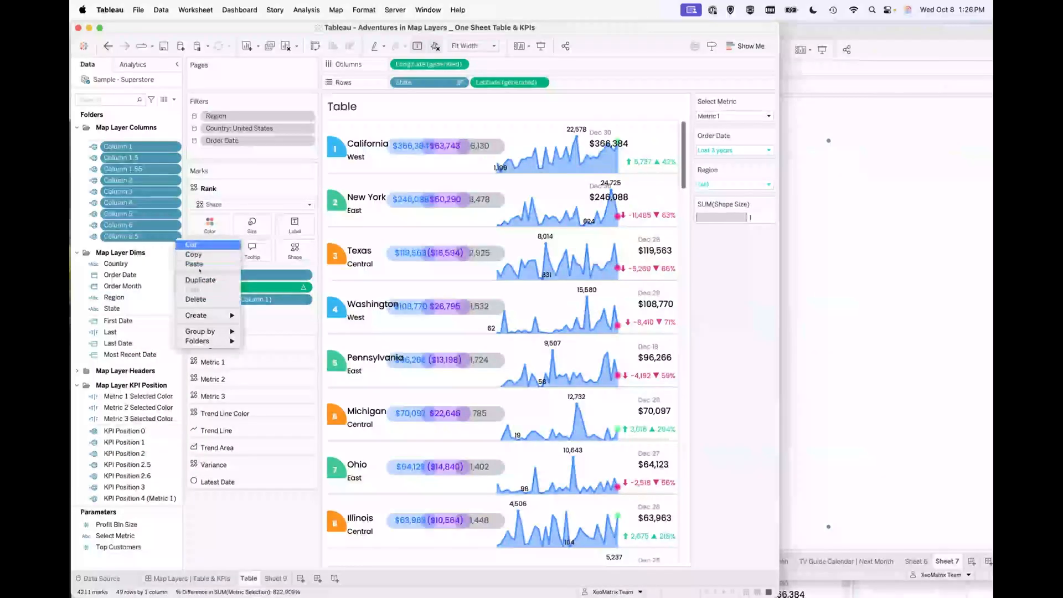
click(195, 255)
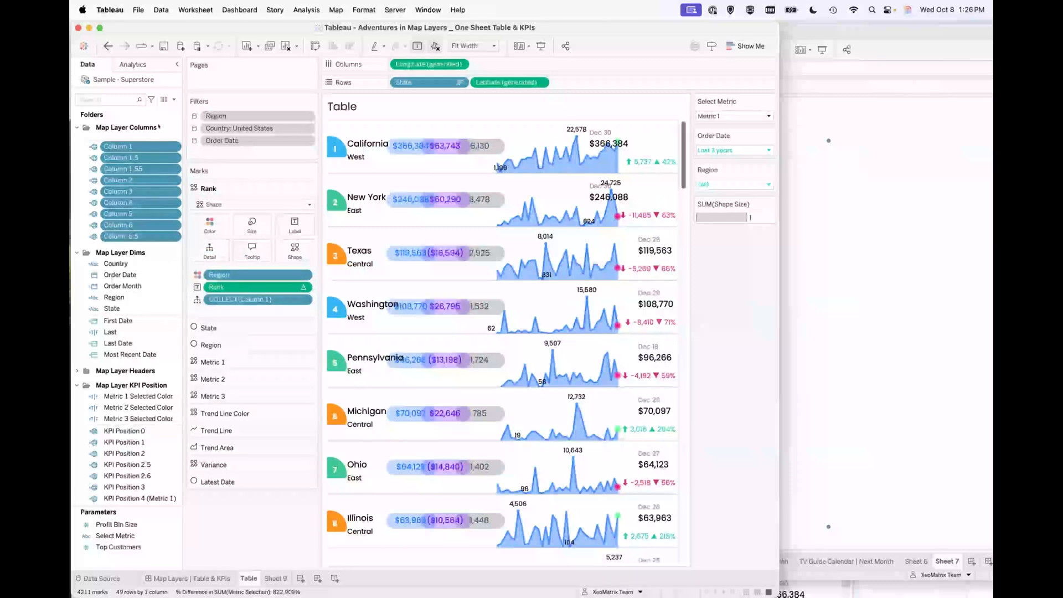
- Switch to the My TV Guide workbook, add a new worksheet, and paste the copied Column 1 through Column 6.5 fields into its data source
click(885, 331)
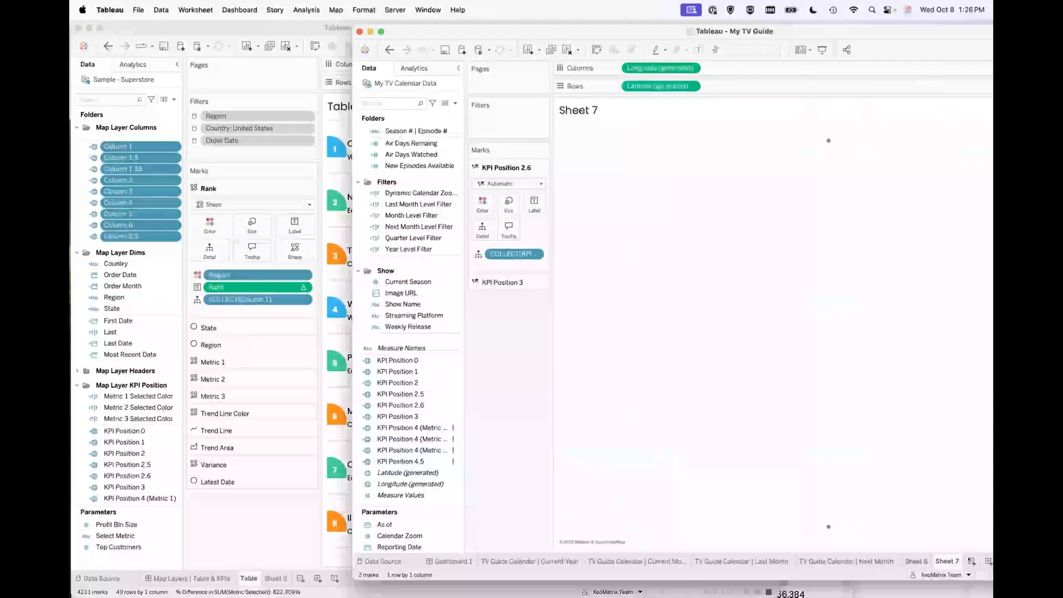
click(971, 561)
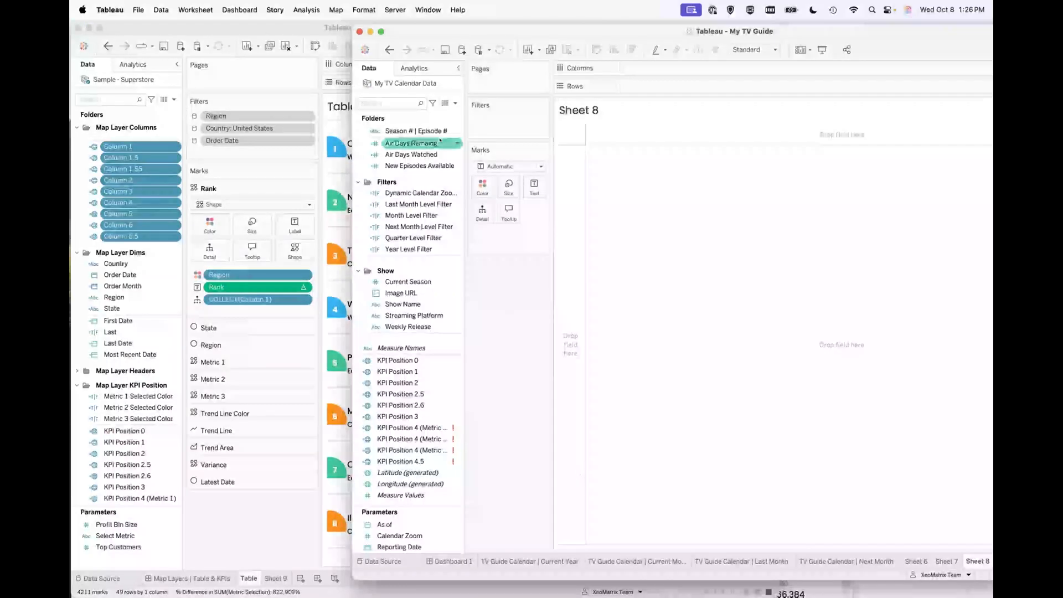
click(455, 99)
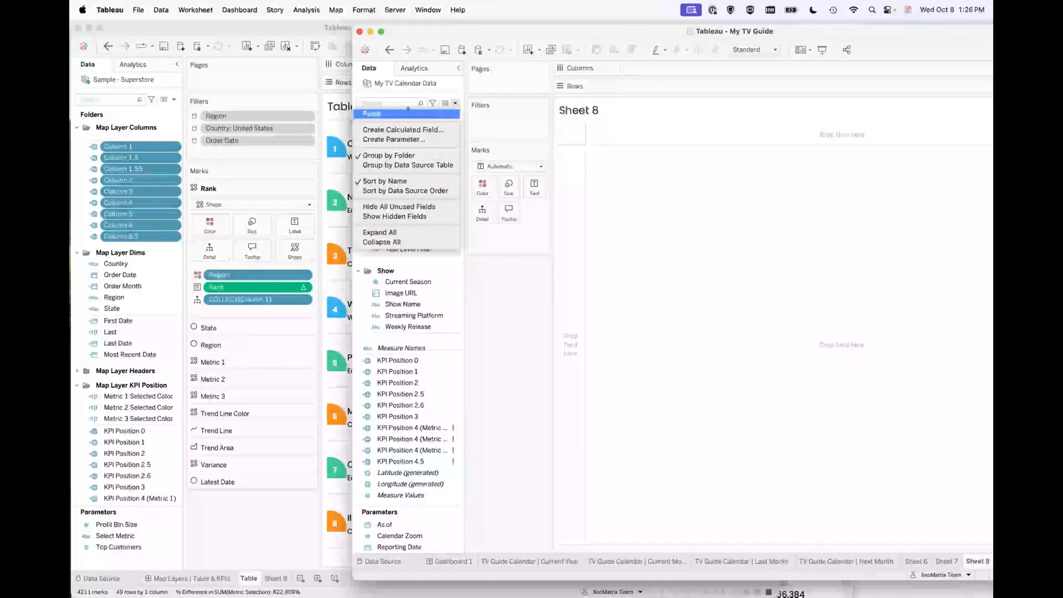
click(398, 114)
drag(353, 343, 321, 342)
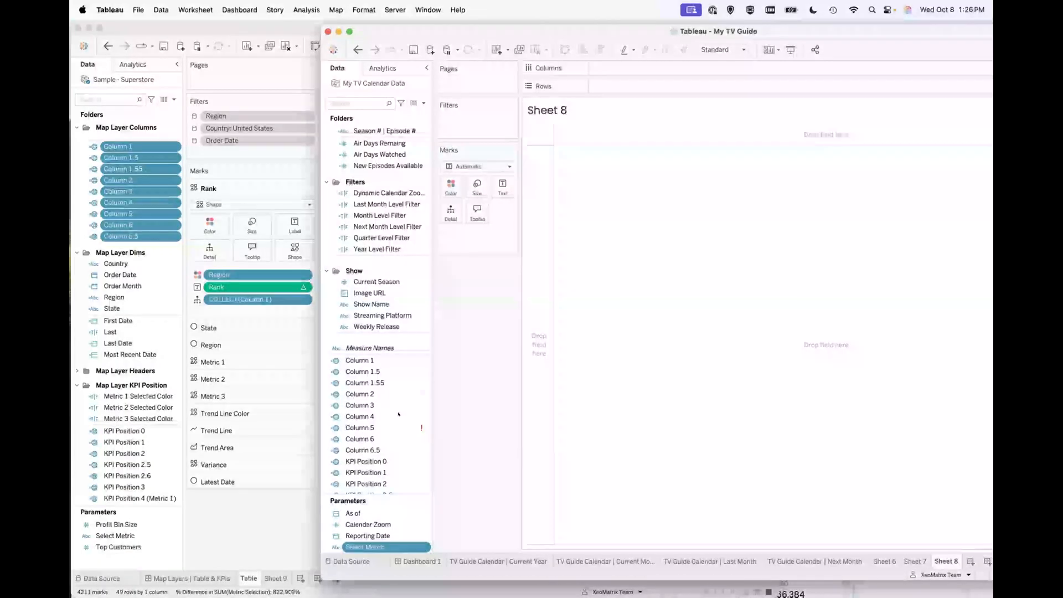
- Open the Column 5 calculation in My TV Guide to examine which fields it references, and close it without changes
scroll(398, 414, down, 5)
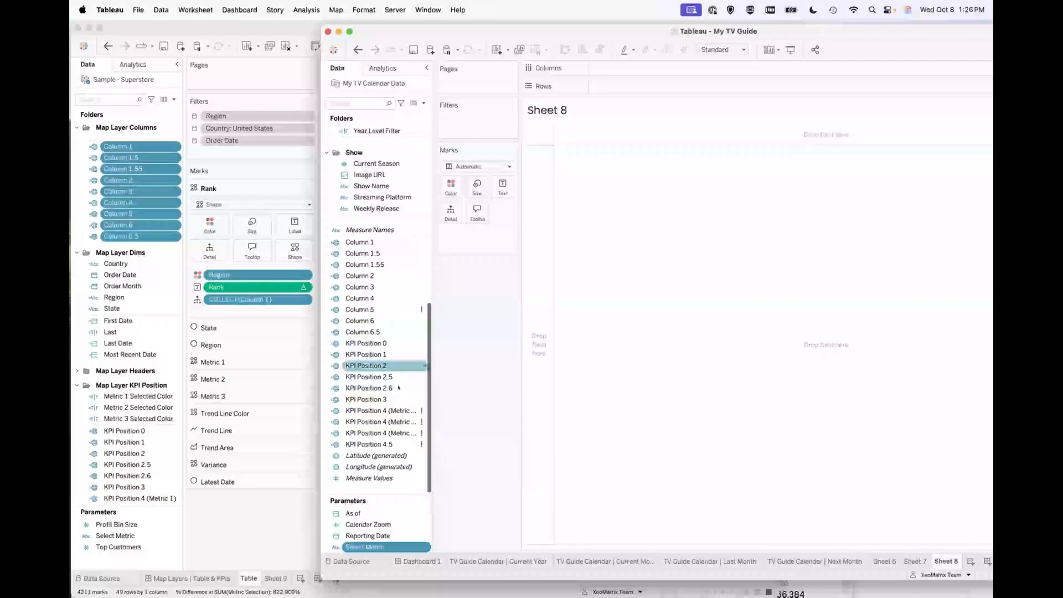
click(408, 309)
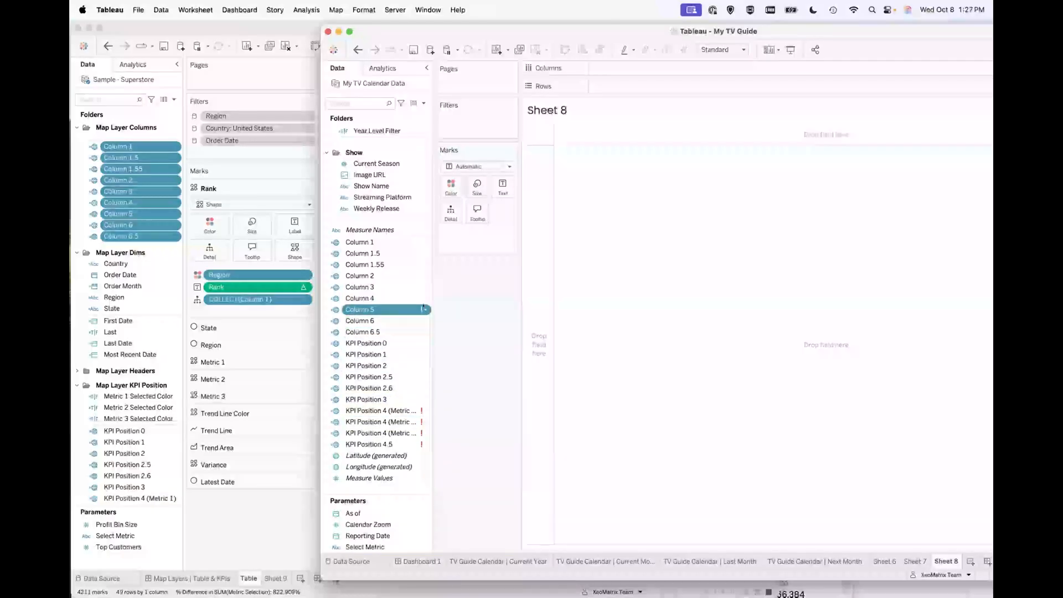
right_click(427, 309)
click(446, 352)
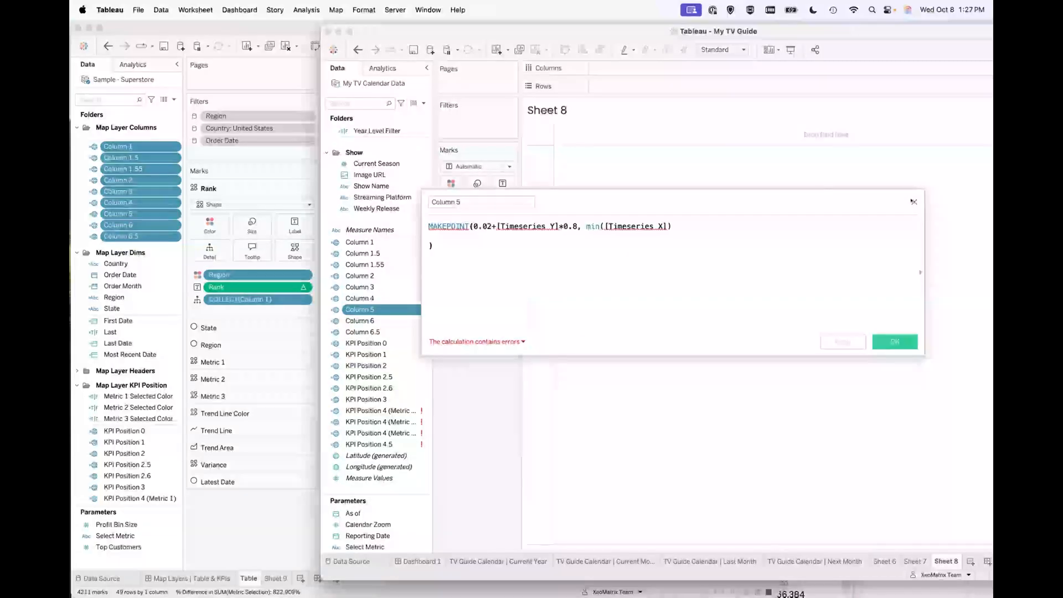
key(Escape)
- Search the One Sheet Table & KPIs workbook's fields for "time", and examine the Sales Over Time trends on the Map Layers | Table & KPIs dashboard
click(81, 100)
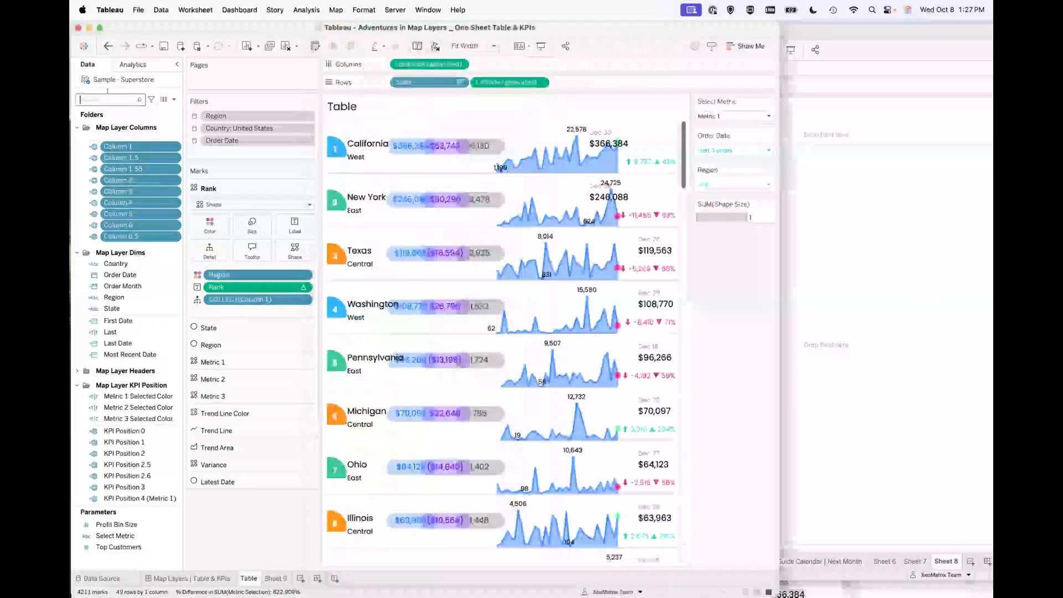
text(time)
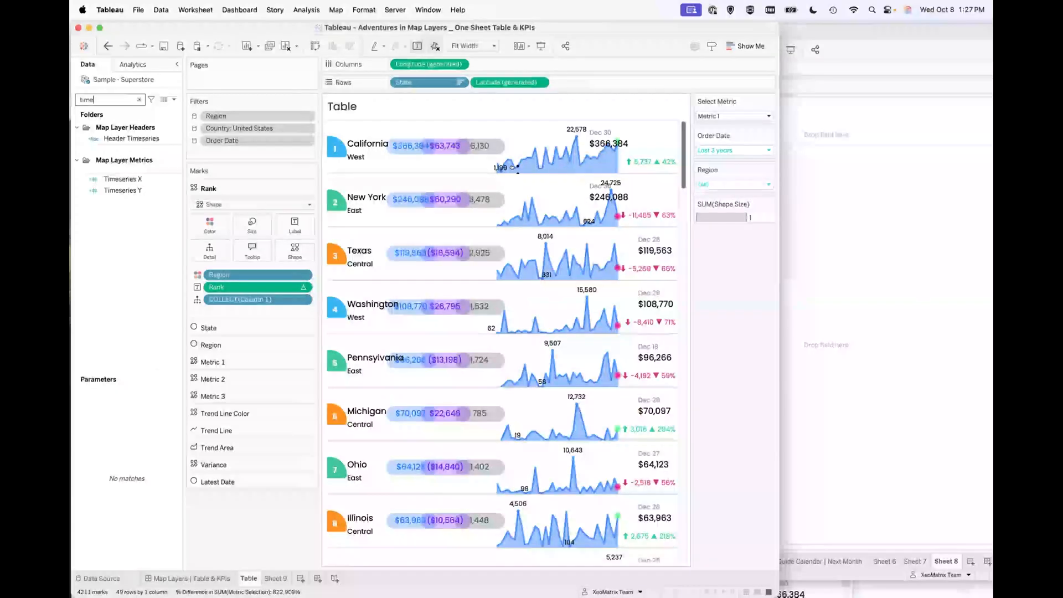
click(188, 578)
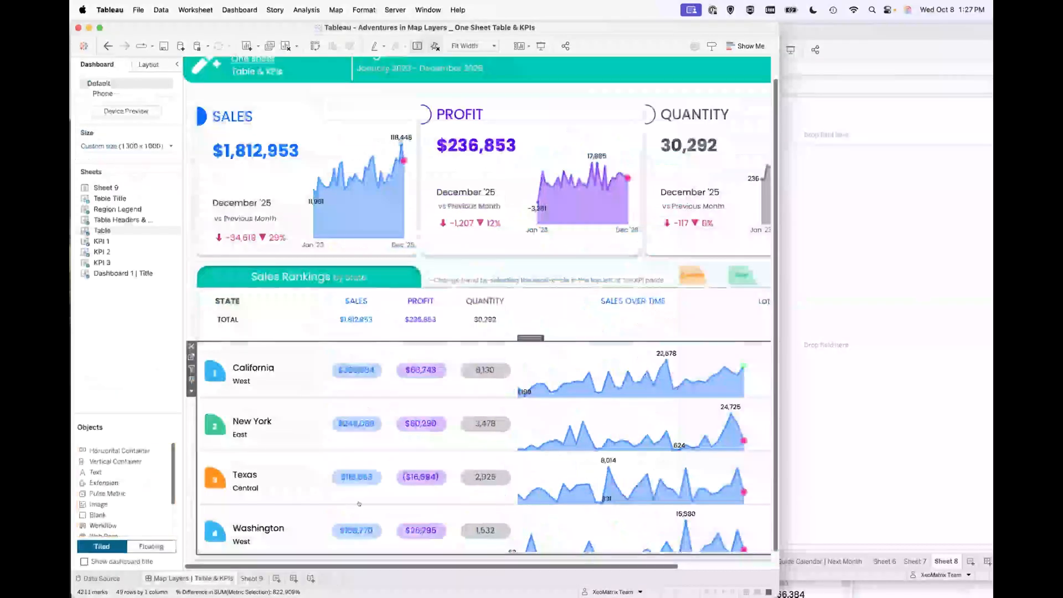
scroll(584, 485, down, 1)
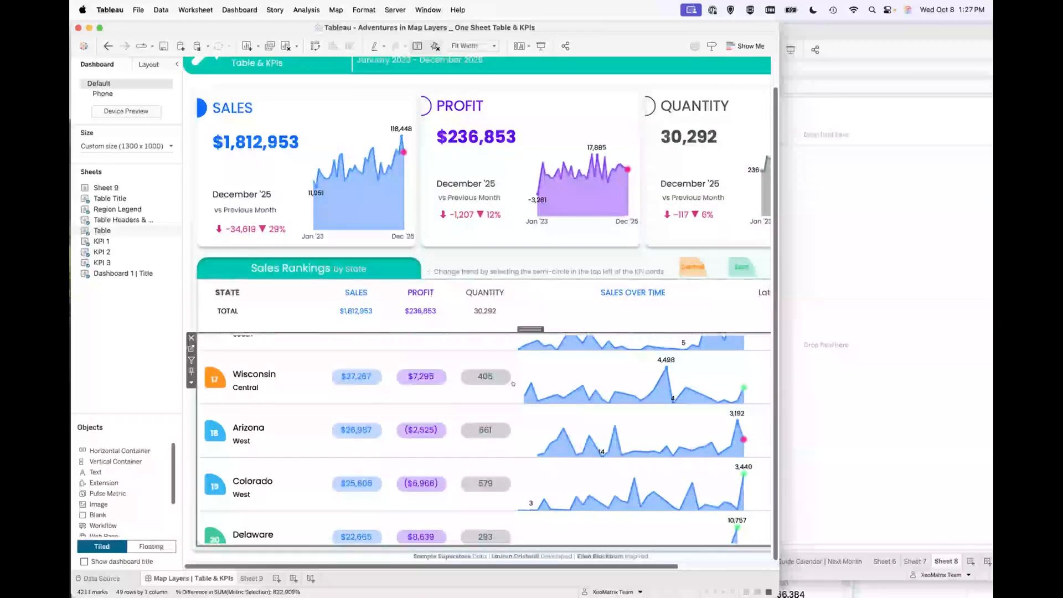
scroll(515, 385, up, 5)
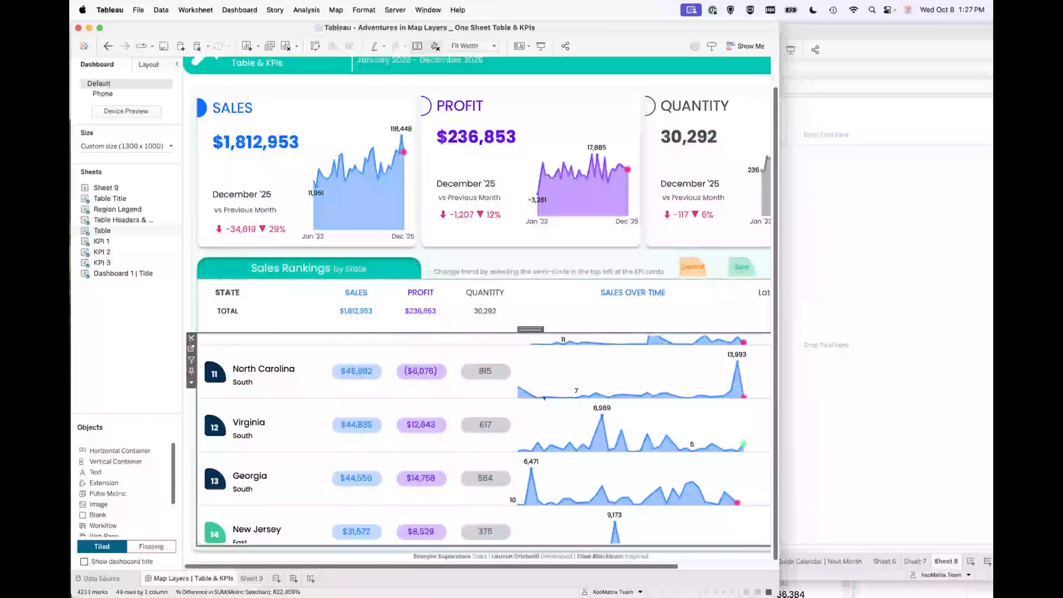
scroll(550, 366, up, 5)
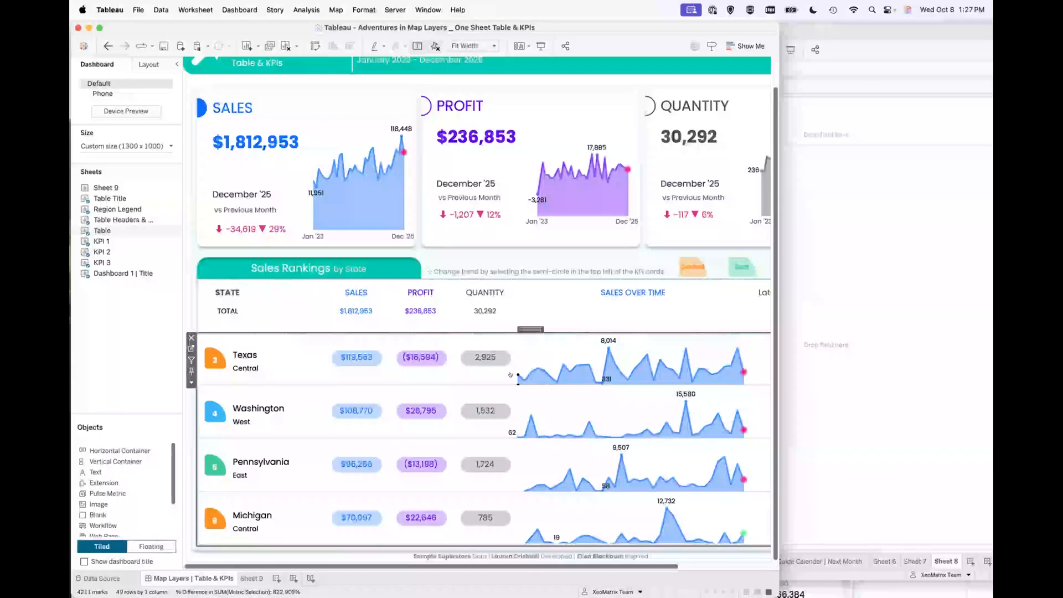
- Copy Timeseries X and Timeseries Y from the dashboard's Table sheet and paste them into the My TV Guide data source
click(190, 348)
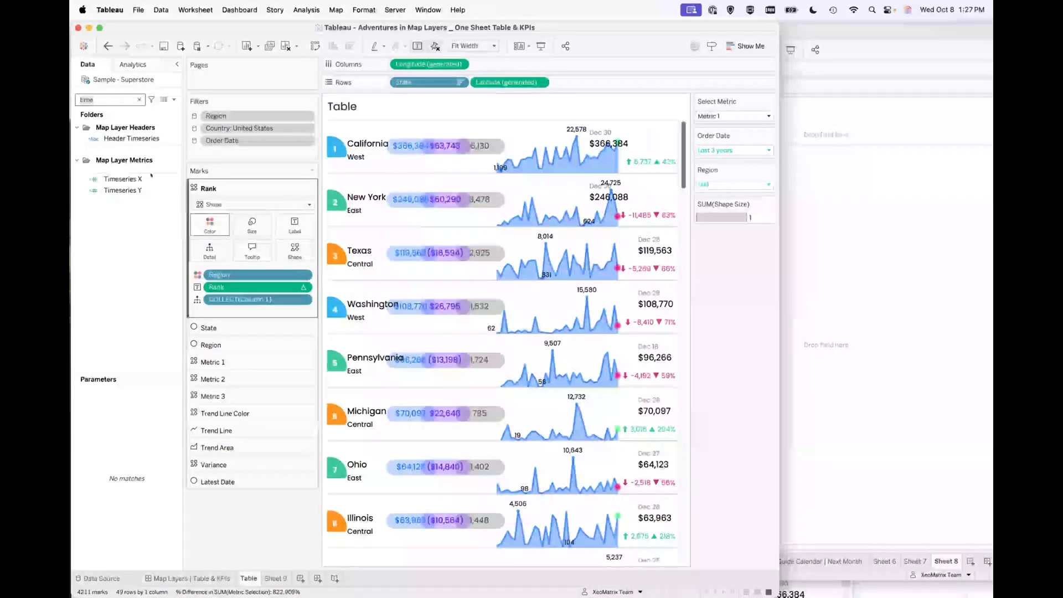
click(138, 179)
shift+click(140, 188)
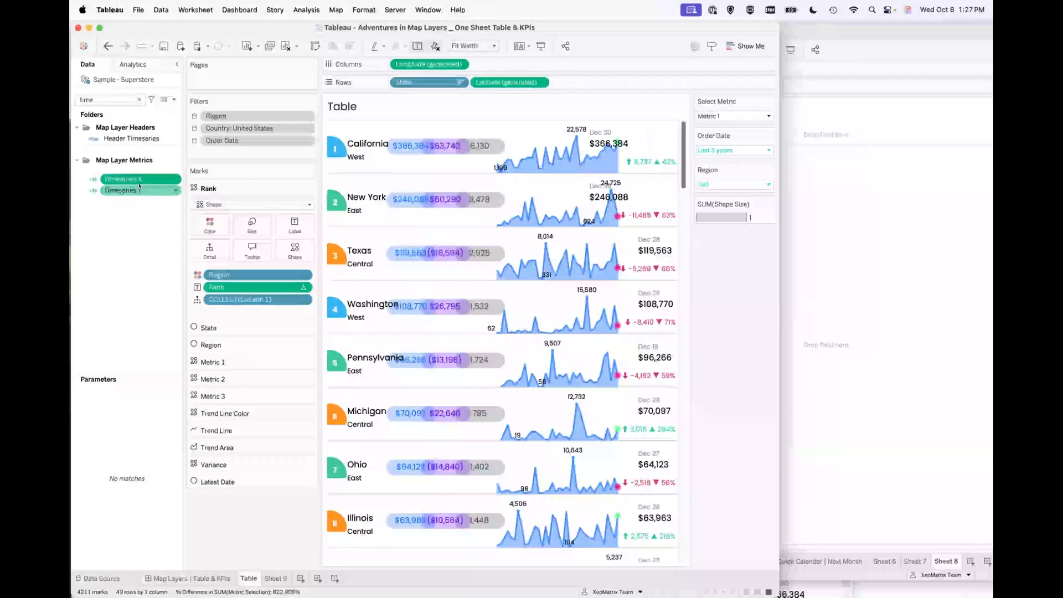
click(176, 190)
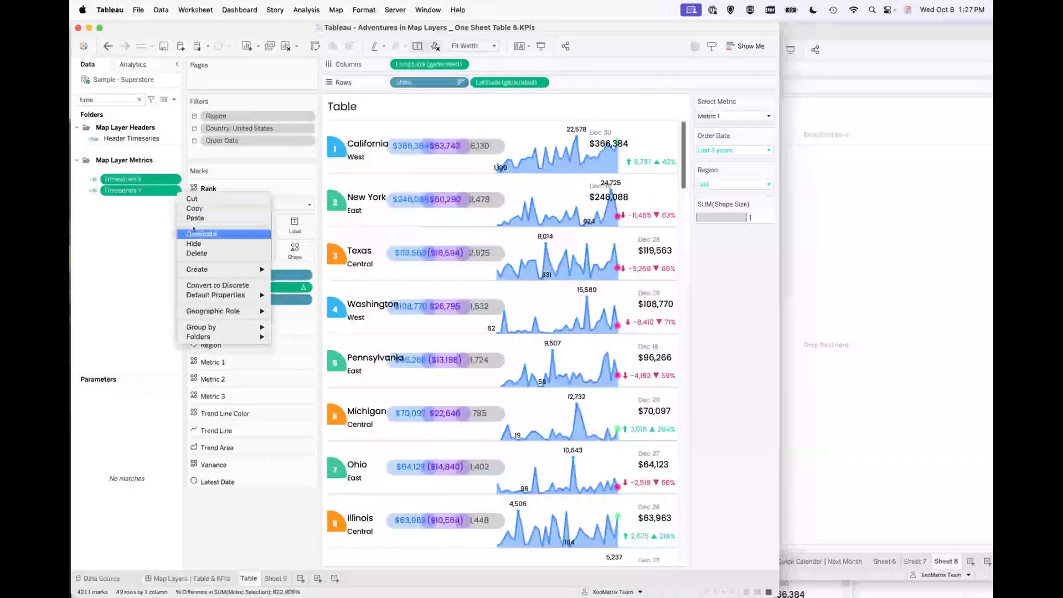
click(200, 210)
click(826, 321)
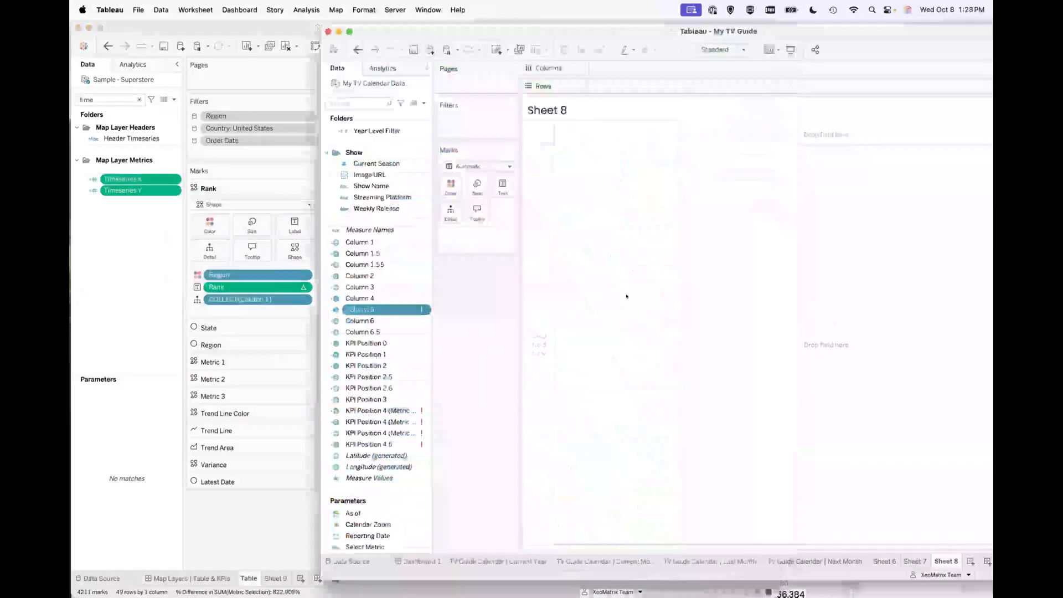
click(423, 103)
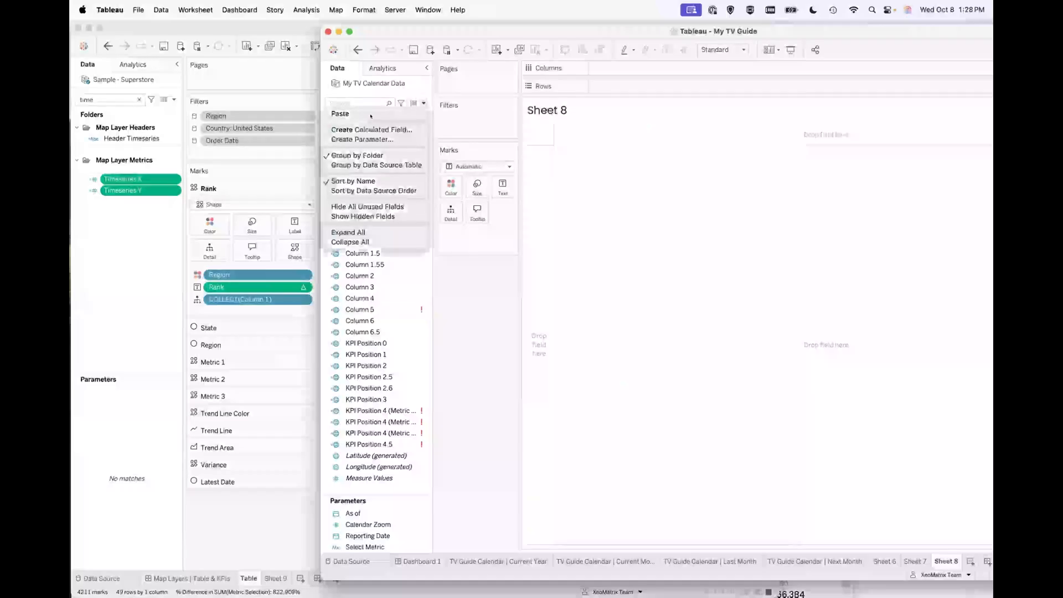
click(366, 111)
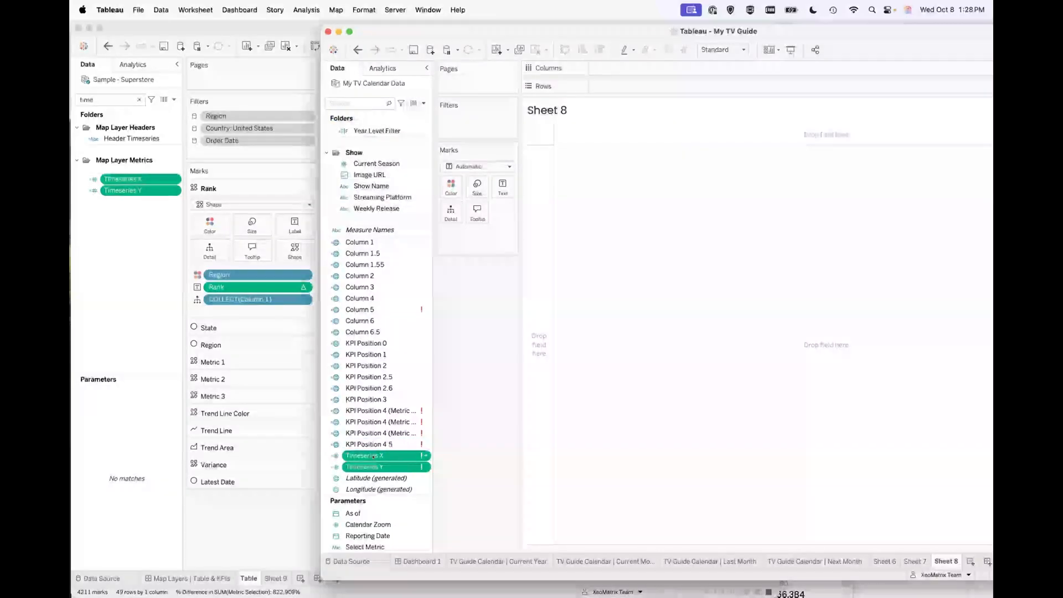
- Edit the Timeseries X calculation in My TV Guide, replacing both [Order Date] references with [Air Date], and save it
click(425, 455)
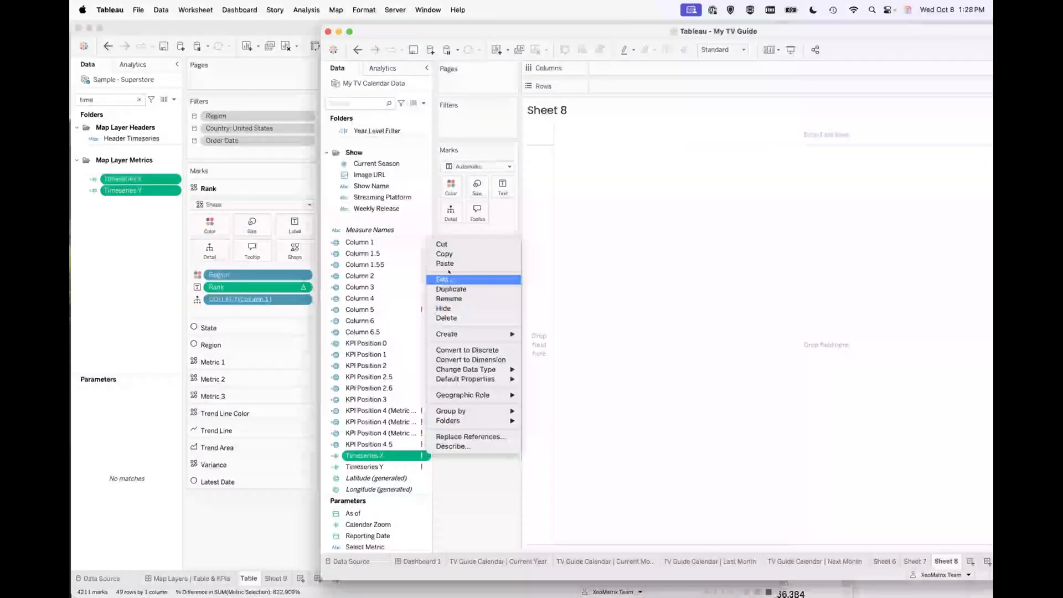
click(454, 279)
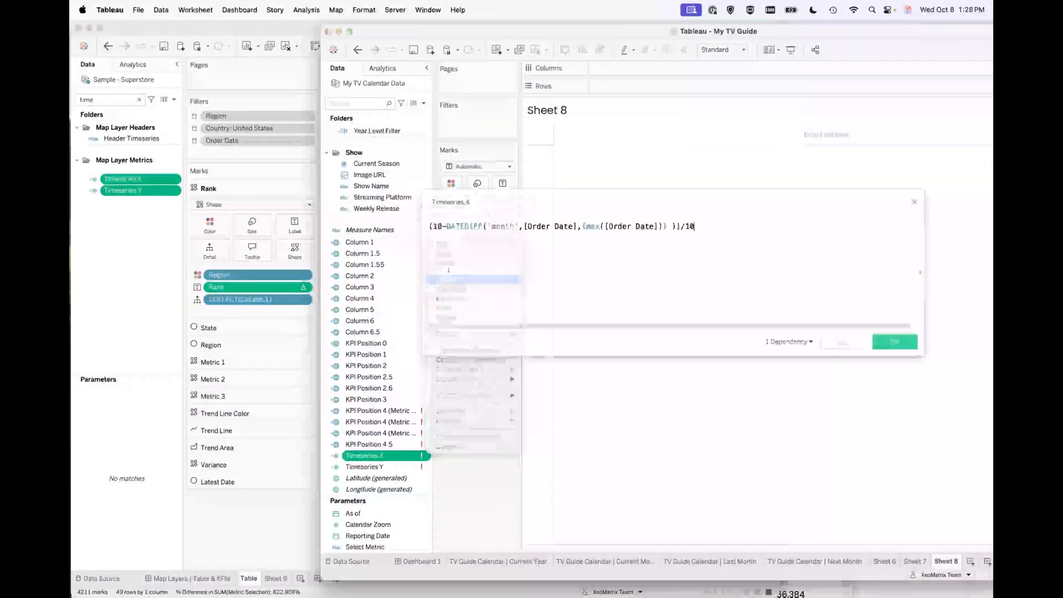
click(542, 219)
double_click(541, 218)
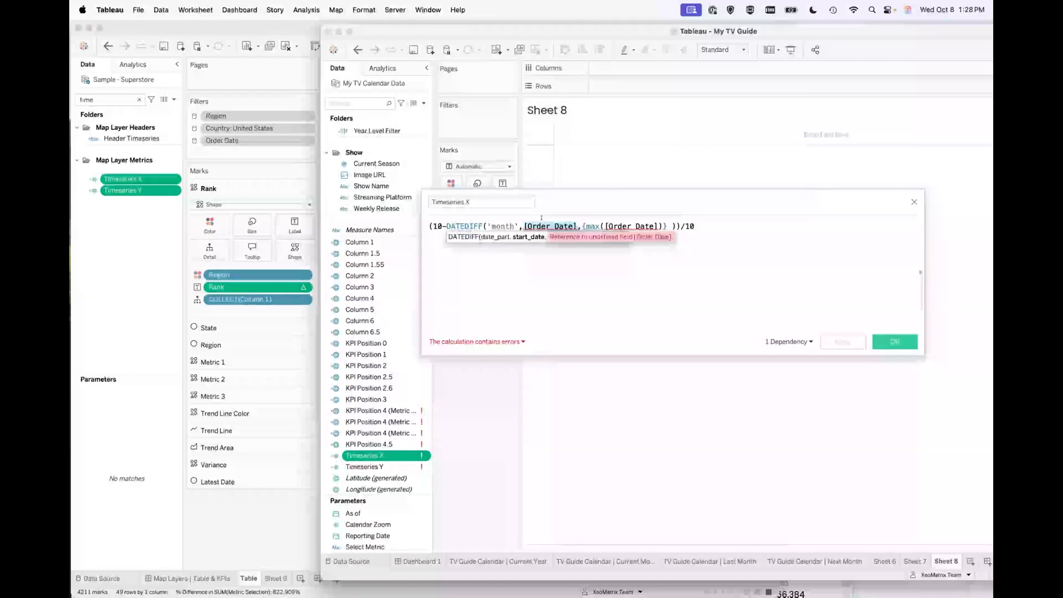
text(air)
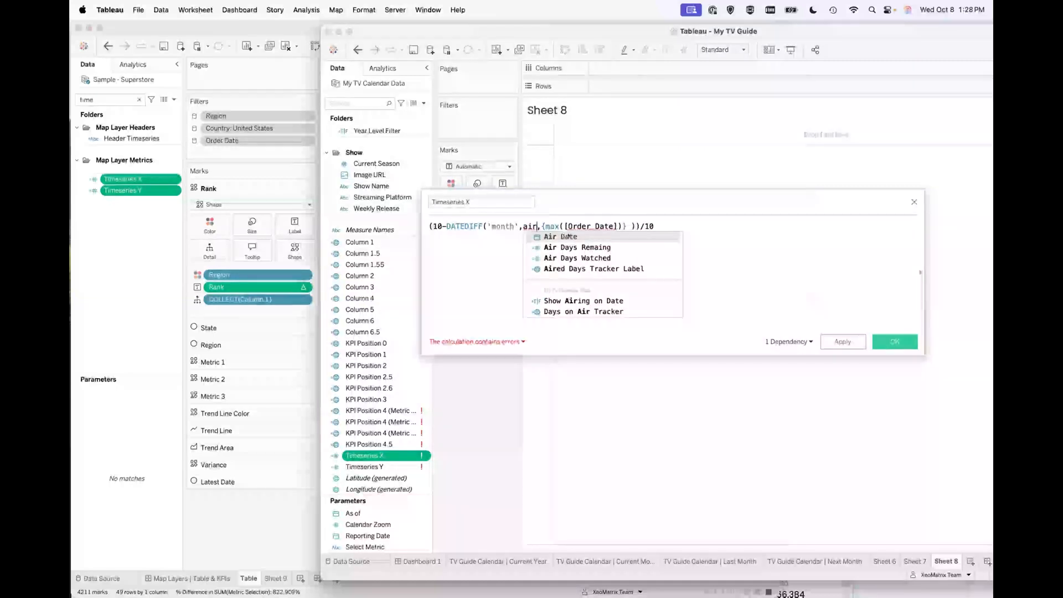
key(Return)
double_click(618, 219)
text(air)
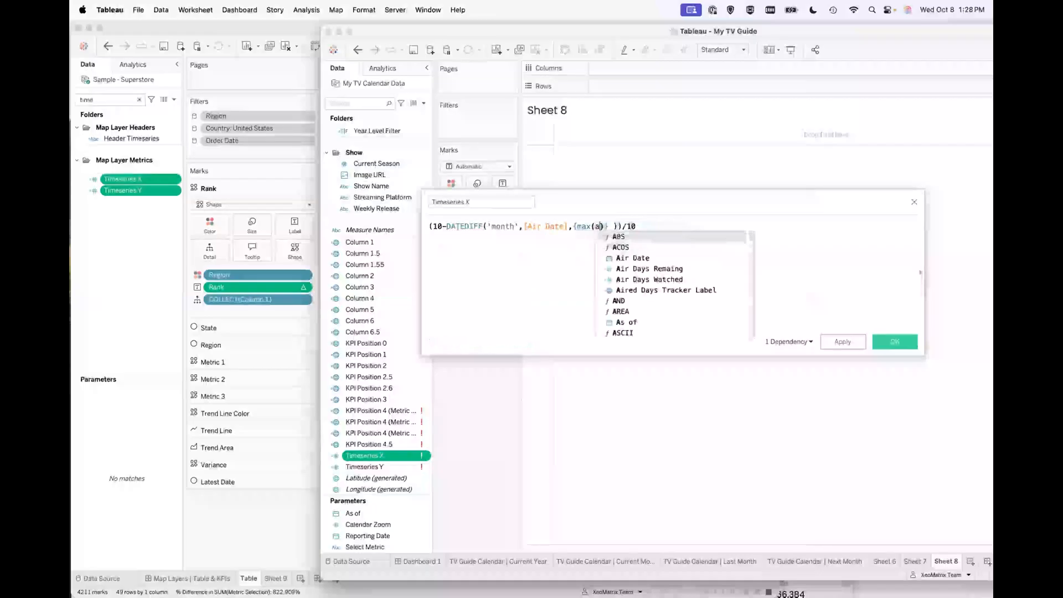
key(Return)
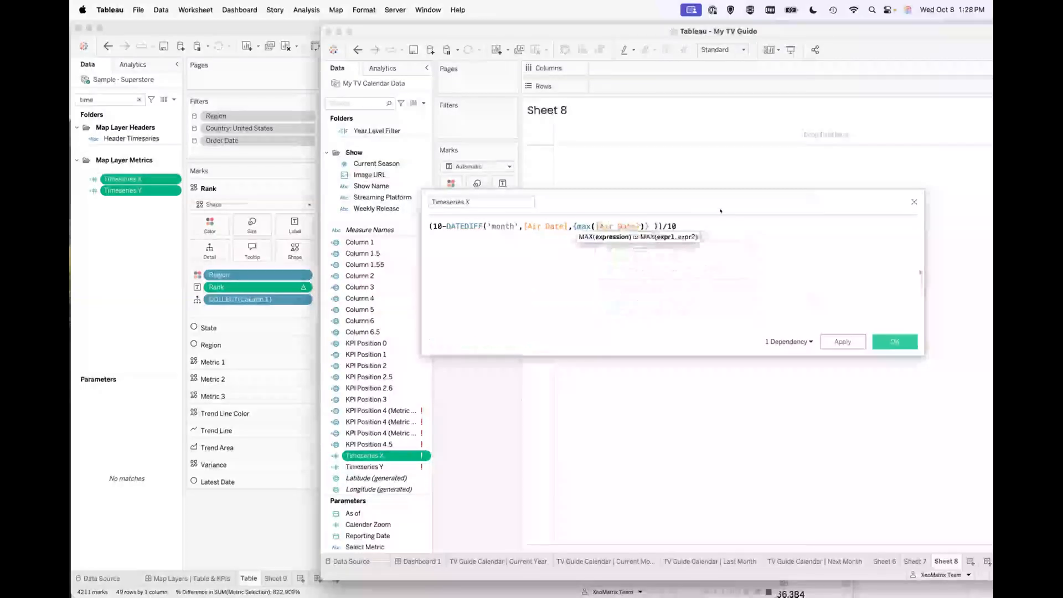
drag(714, 202, 715, 119)
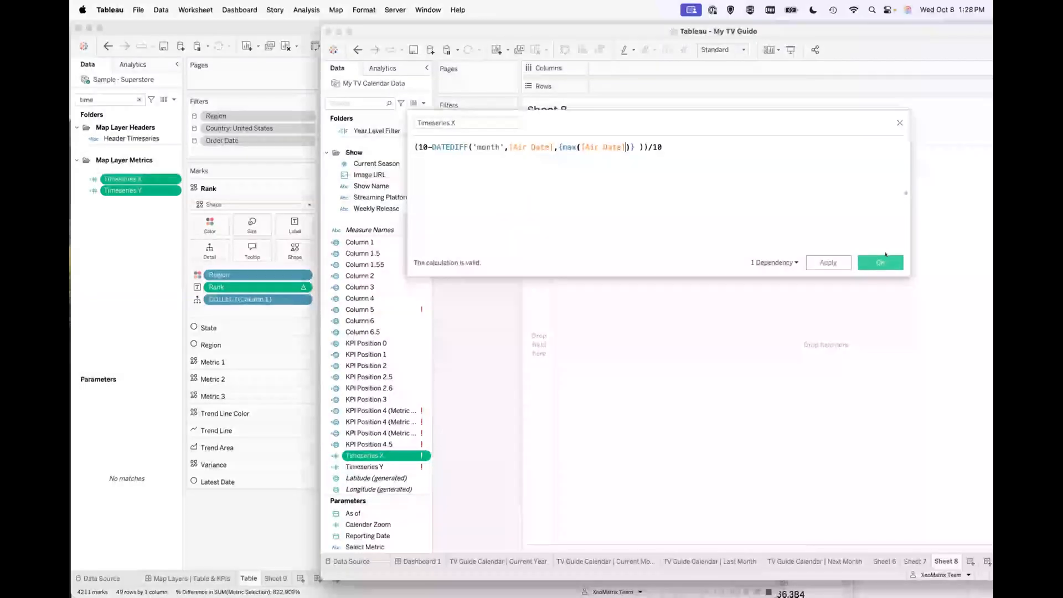
click(895, 258)
- Open the Timeseries Y calculation and replace [State/Province] in the outer FIXED expression with [Show Name]
click(443, 294)
drag(618, 116, 596, 210)
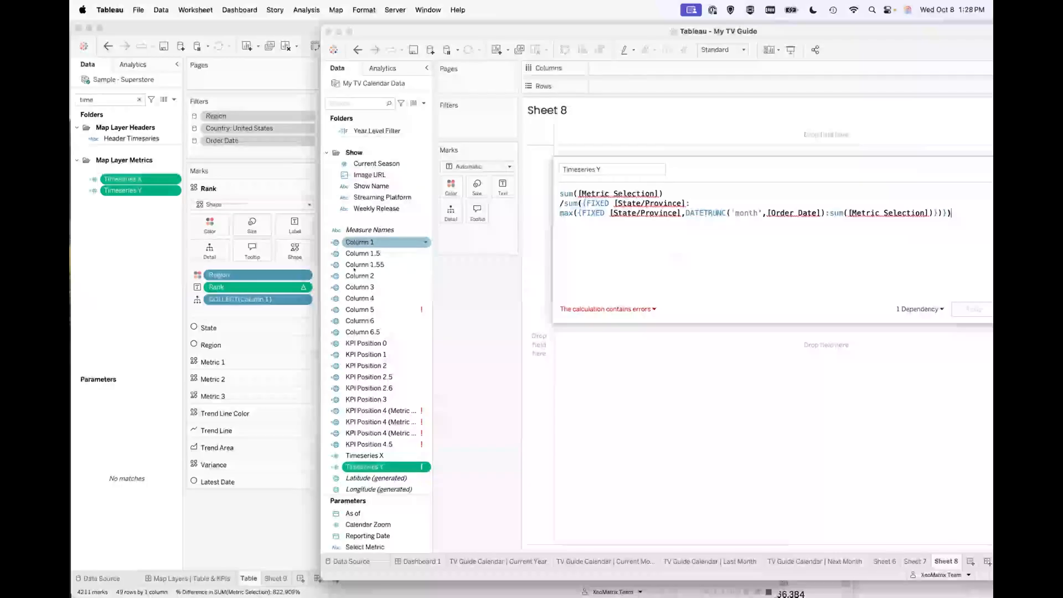
click(362, 253)
click(364, 286)
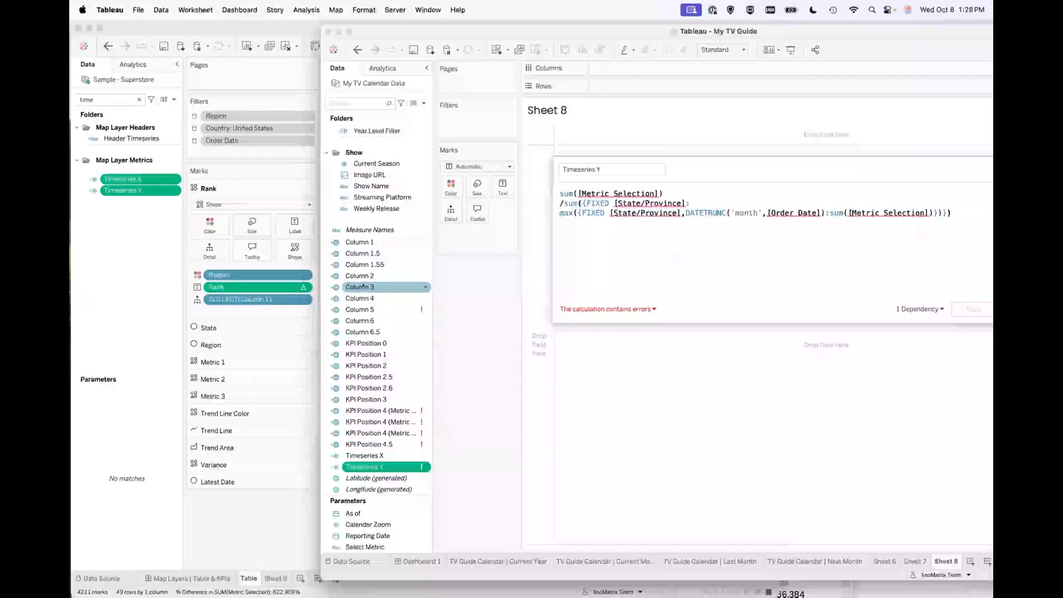
click(361, 262)
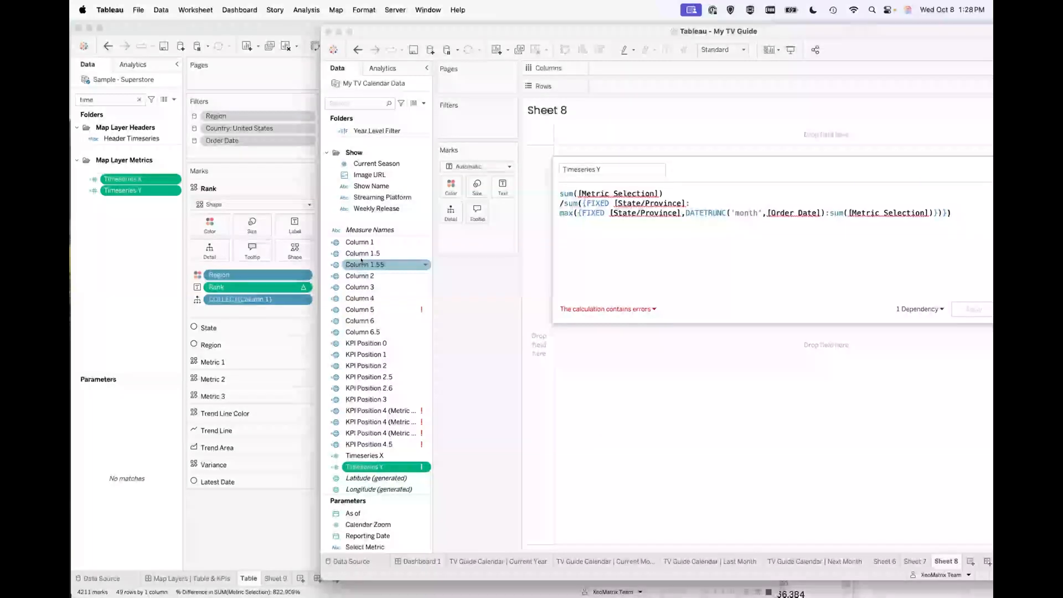
click(739, 158)
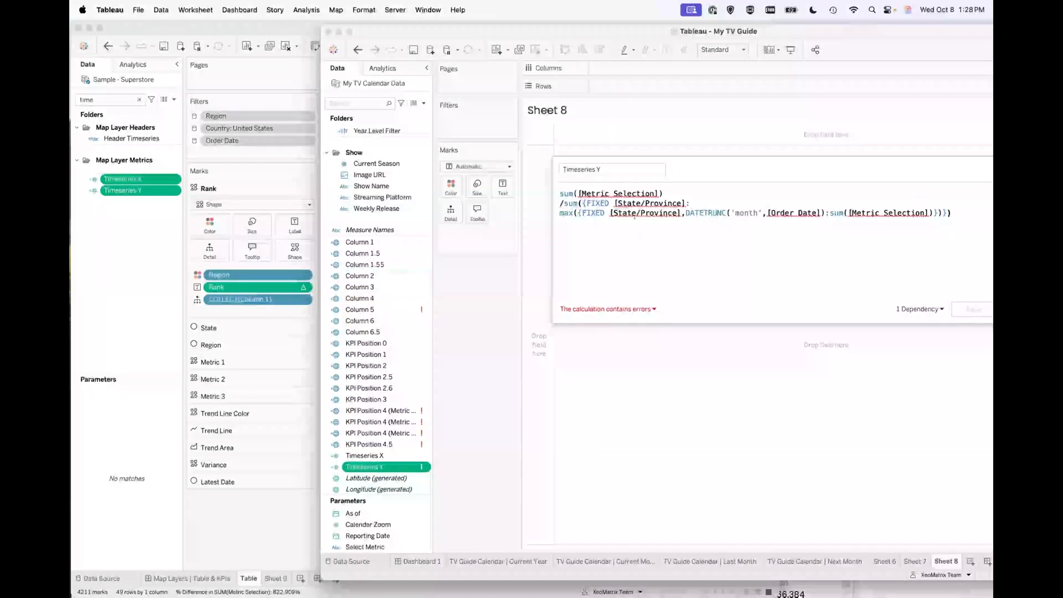
drag(740, 158, 641, 200)
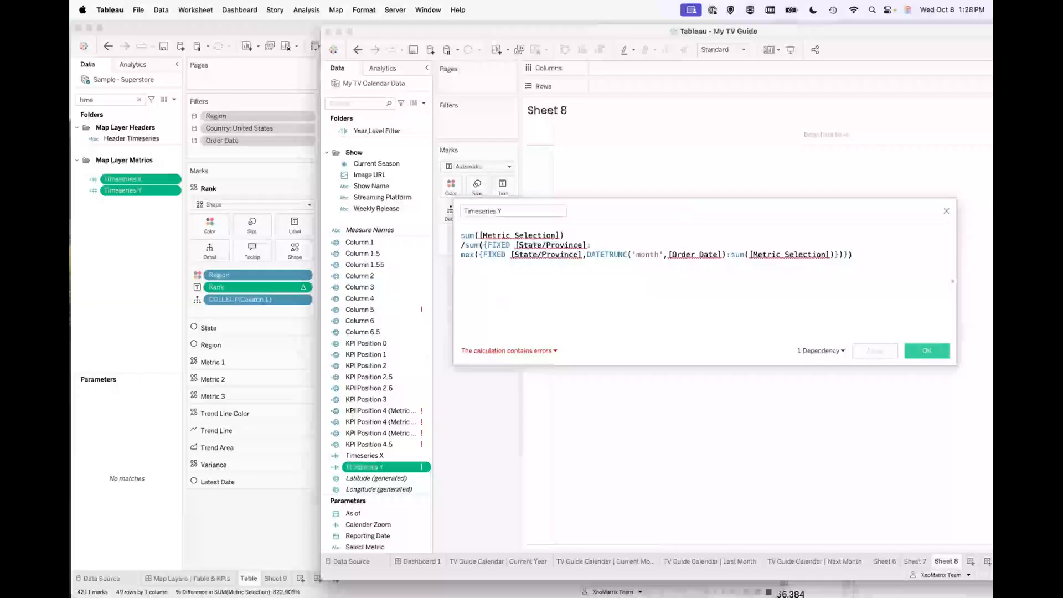
click(586, 330)
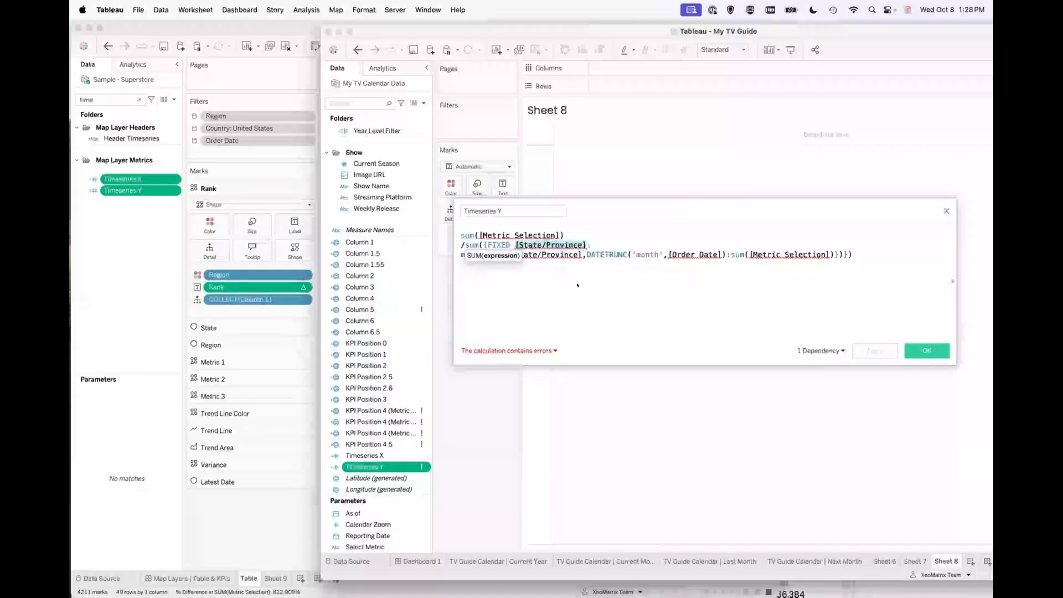
text(sho)
key(Down)
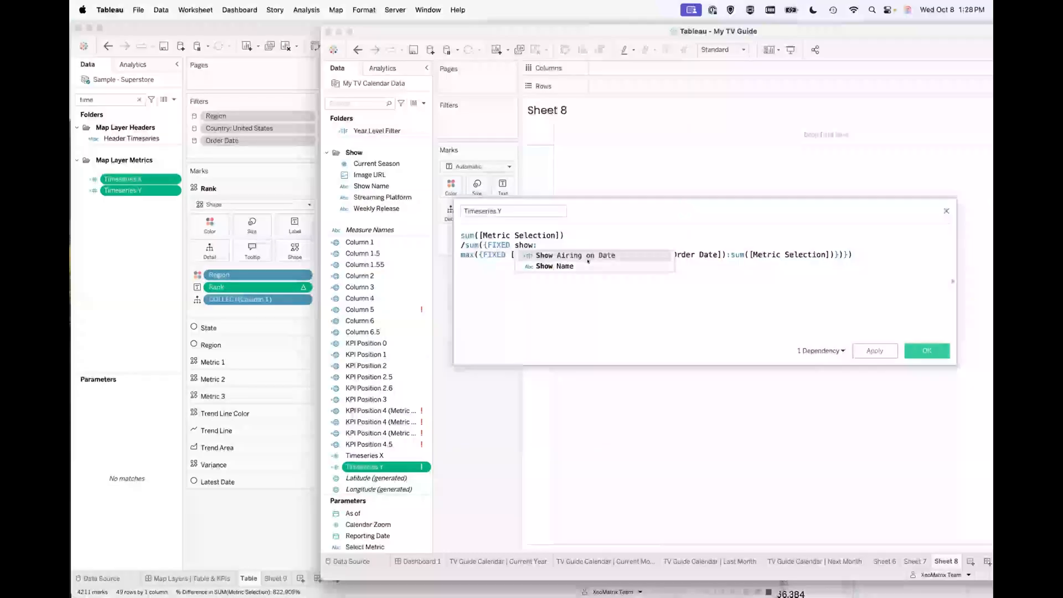
key(Return)
- Replace [State/Province] with [Show Name] in the inner FIXED expression, inside max(), of the Timeseries Y calculation
double_click(534, 253)
text(show,DATETRUNC('month',)
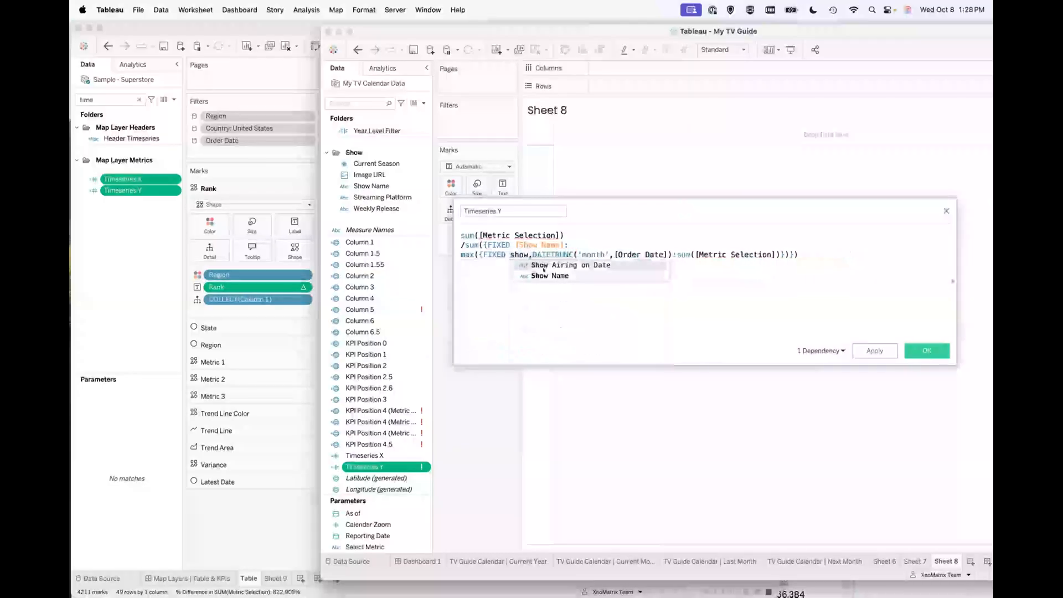
key(Down)
key(Return)
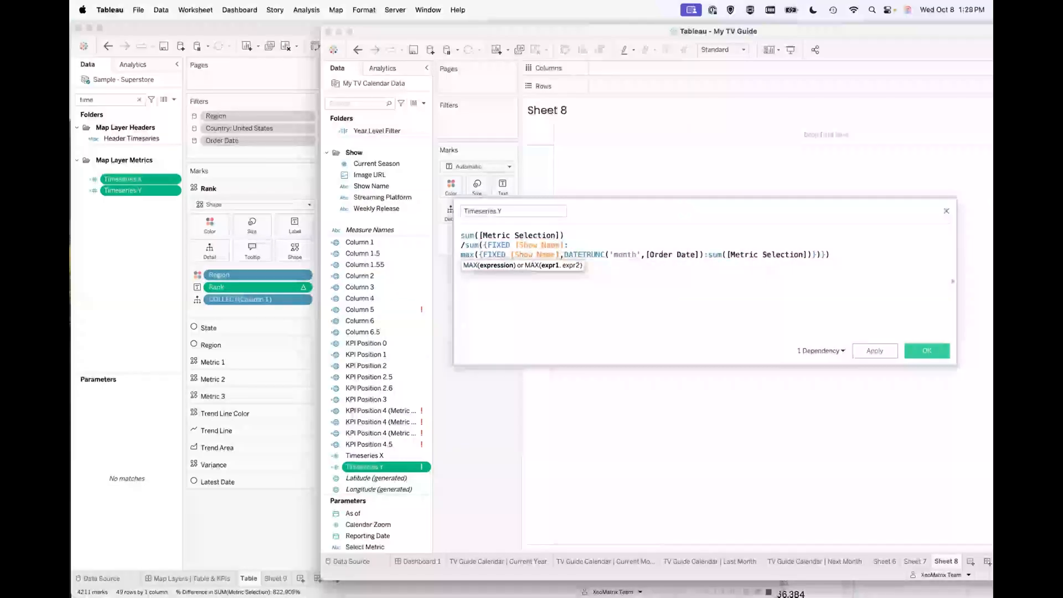
- In the inner FIXED expression of Timeseries Y, replace [Order Date] with [Air Date] and sum([Metric Selection]) with COUNT([Episode])
text(air)
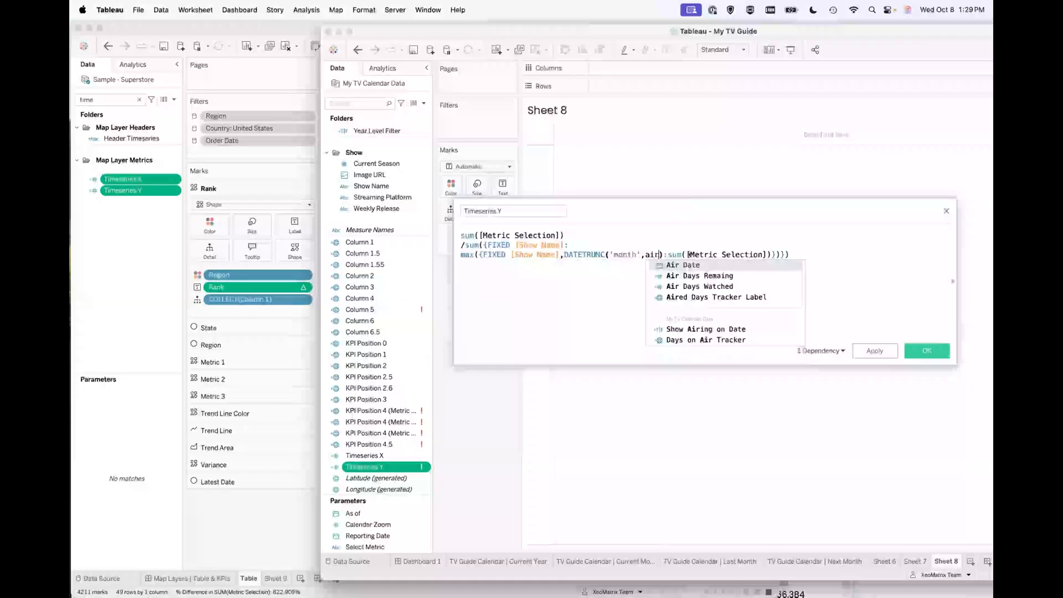
key(Return)
double_click(746, 253)
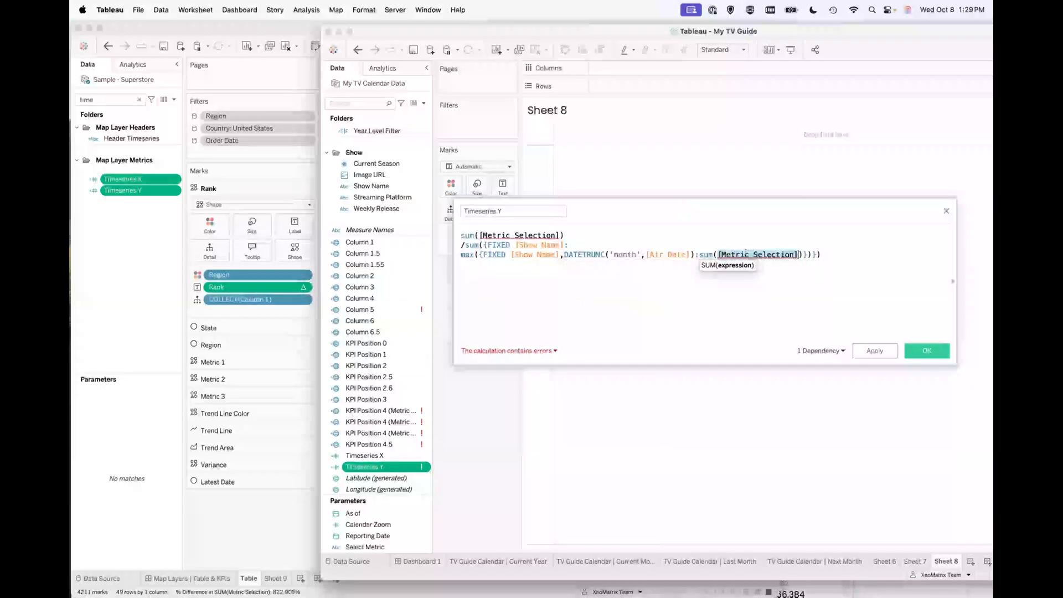
text(ep)
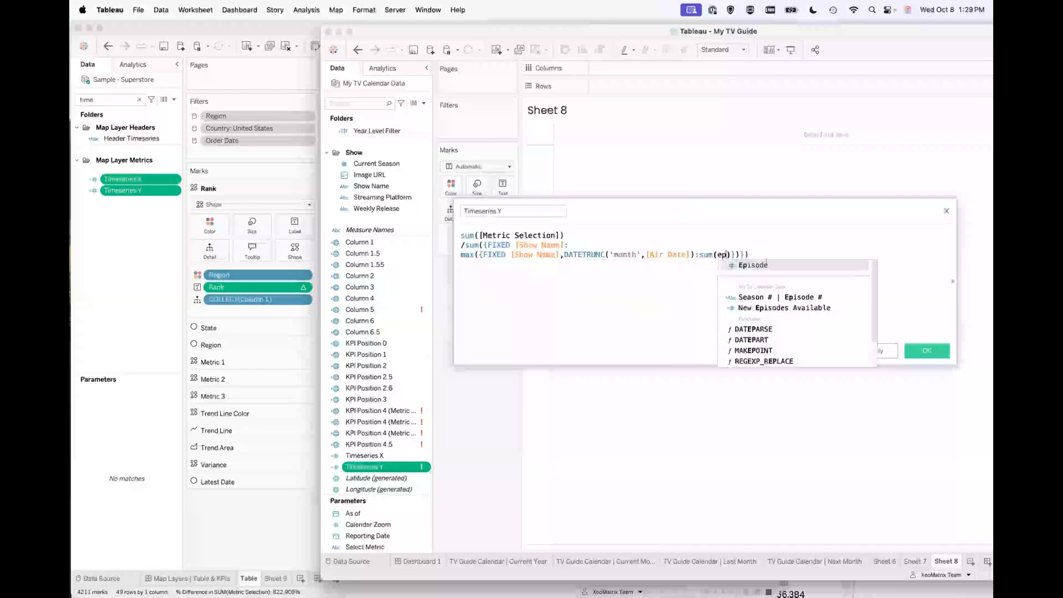
key(Return)
double_click(704, 254)
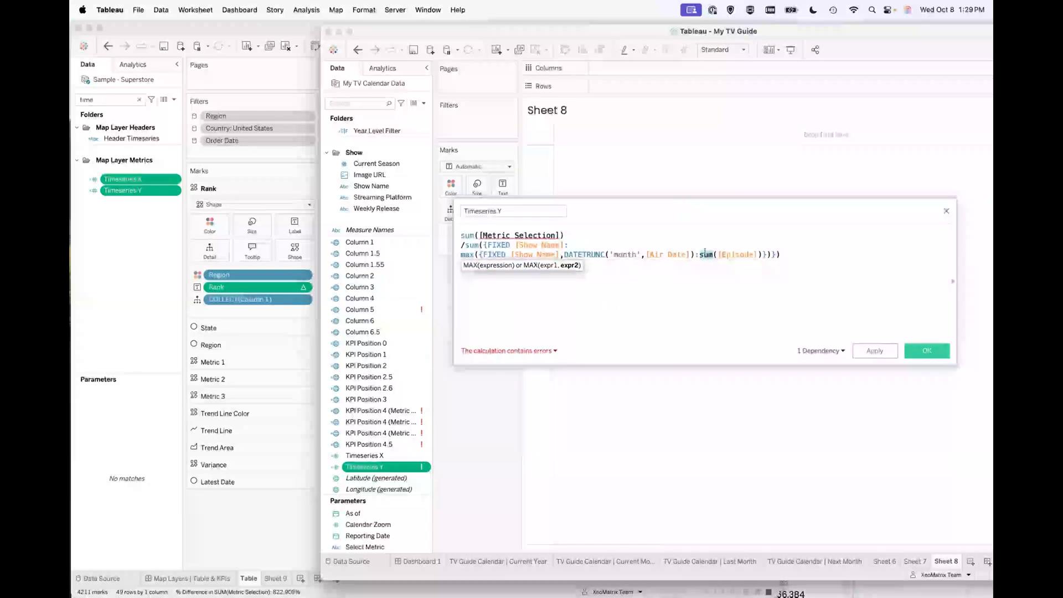
text(COUNT)
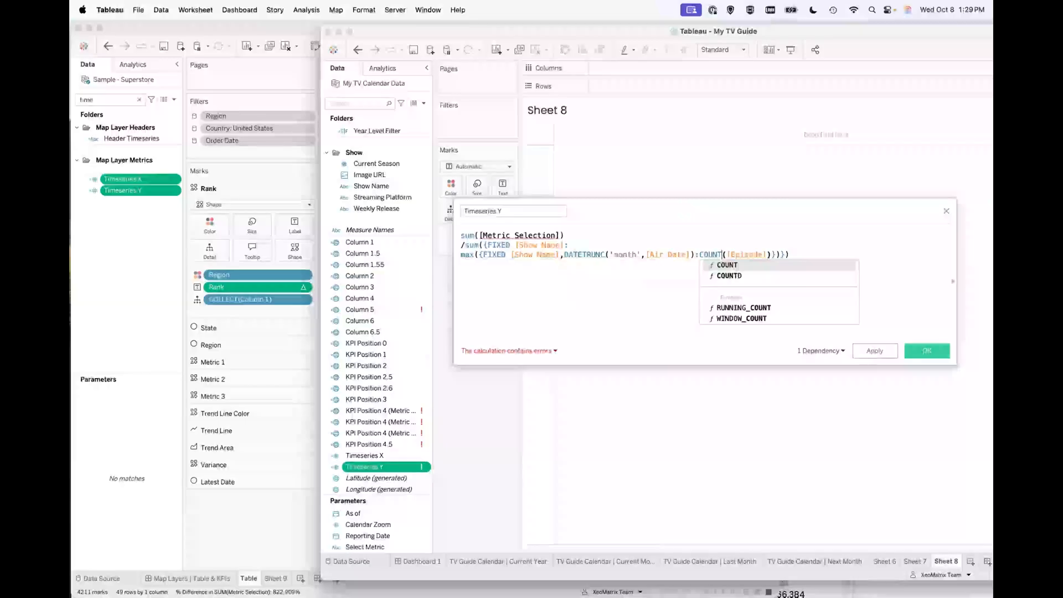
text(D)
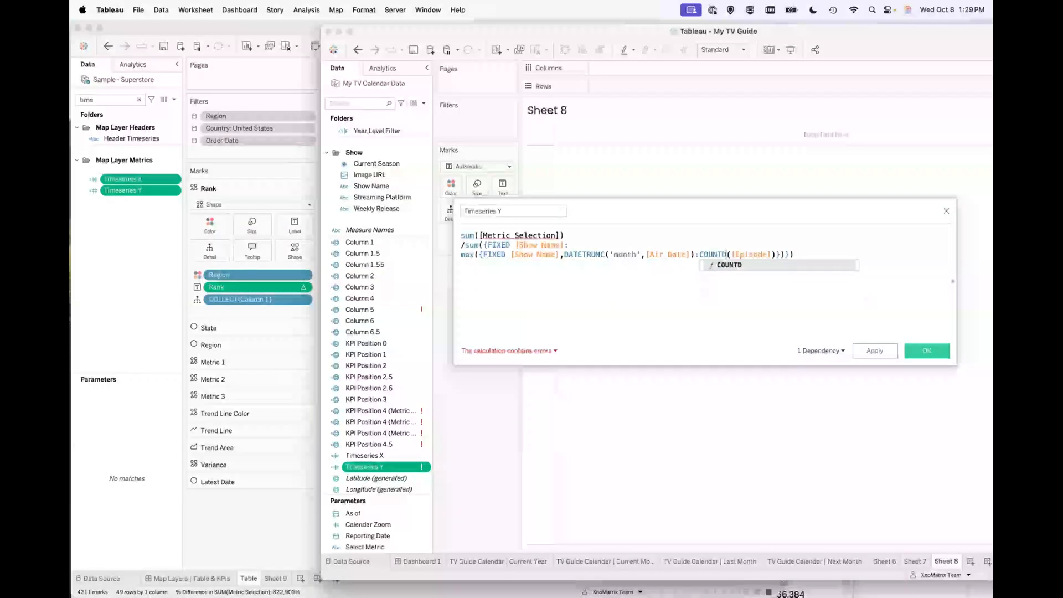
key(BackSpace)
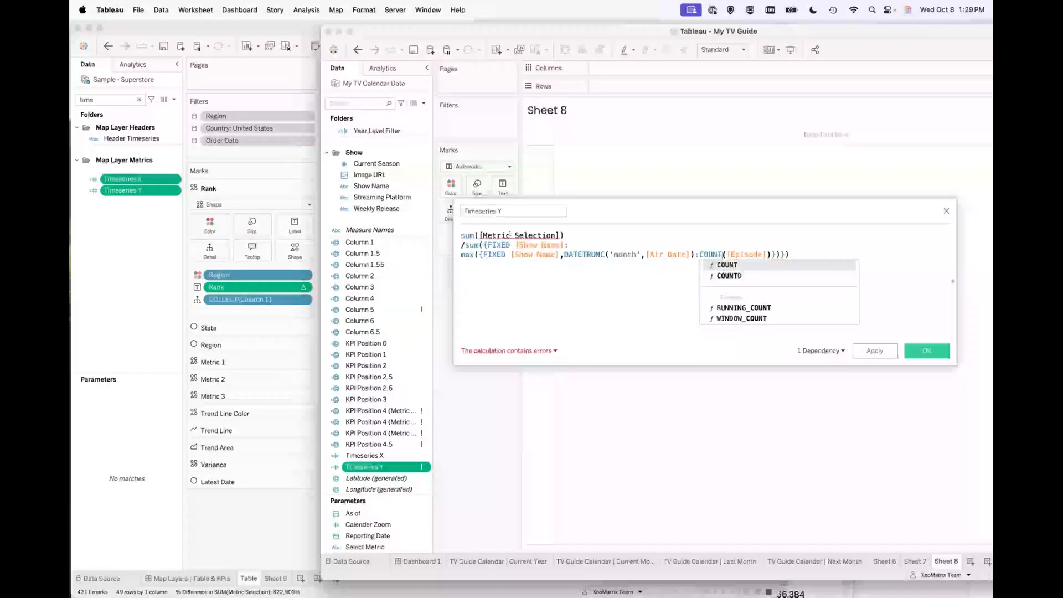
- Replace the opening sum([Metric Selection]) of Timeseries Y with COUNT([Episode]) and save the calculation
click(511, 236)
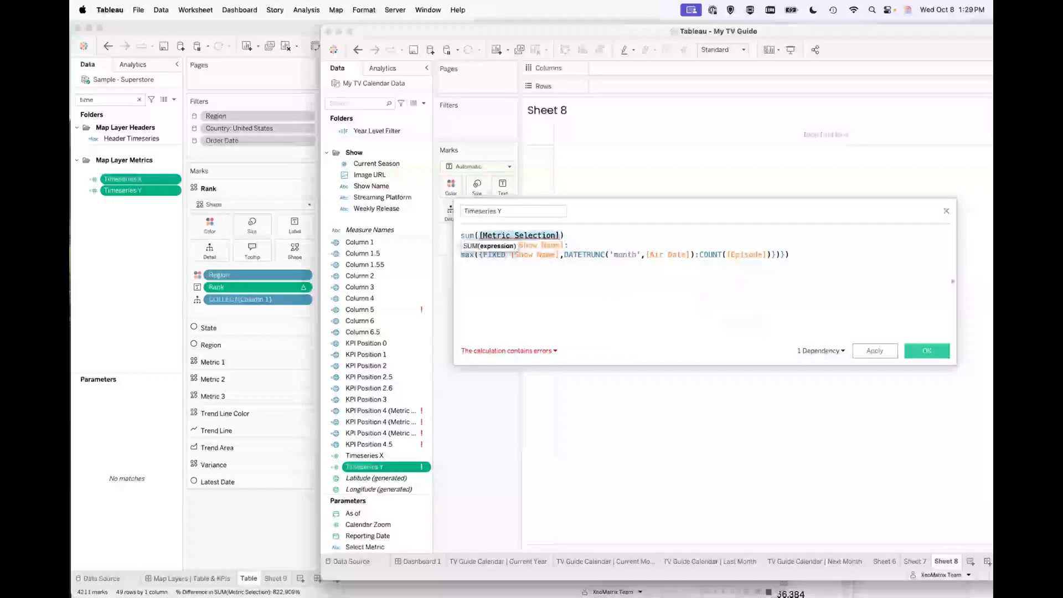
text(ep)
click(546, 244)
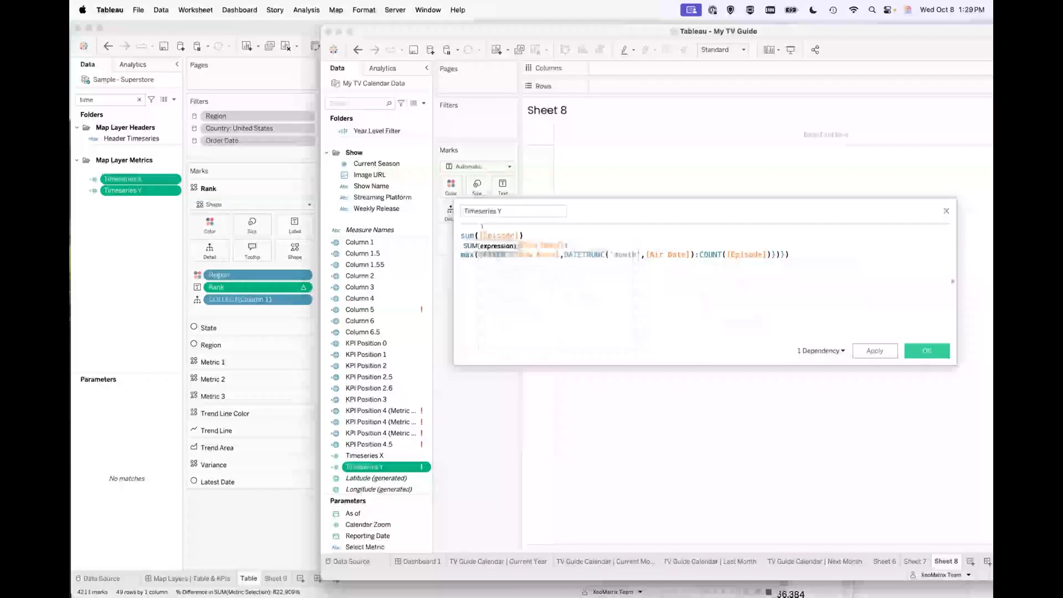
click(474, 234)
key(BackSpace)
key(BackSpace)
key(BackSpace)
text(COUNT)
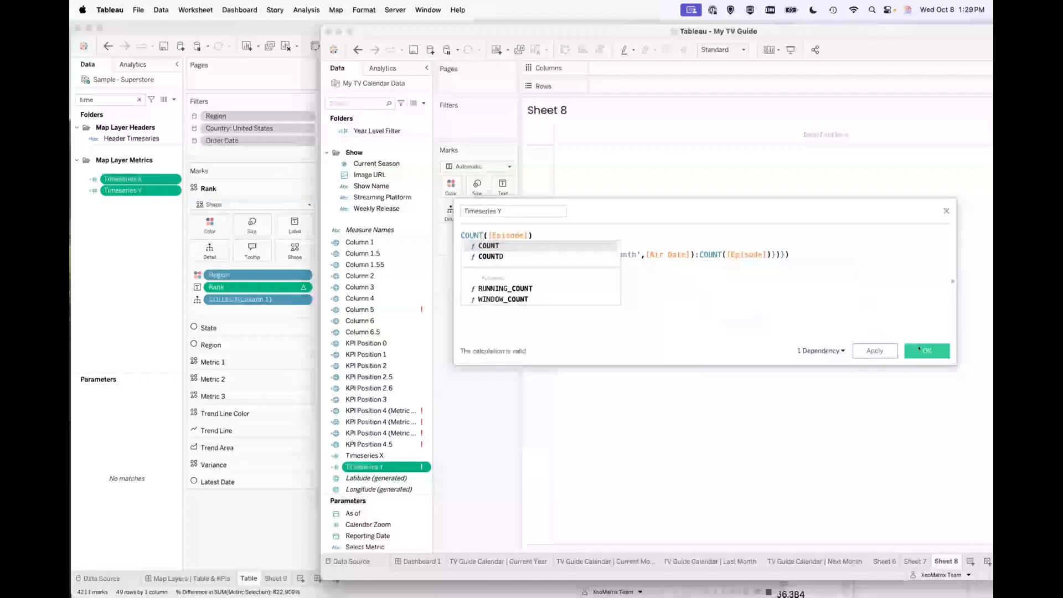
click(926, 350)
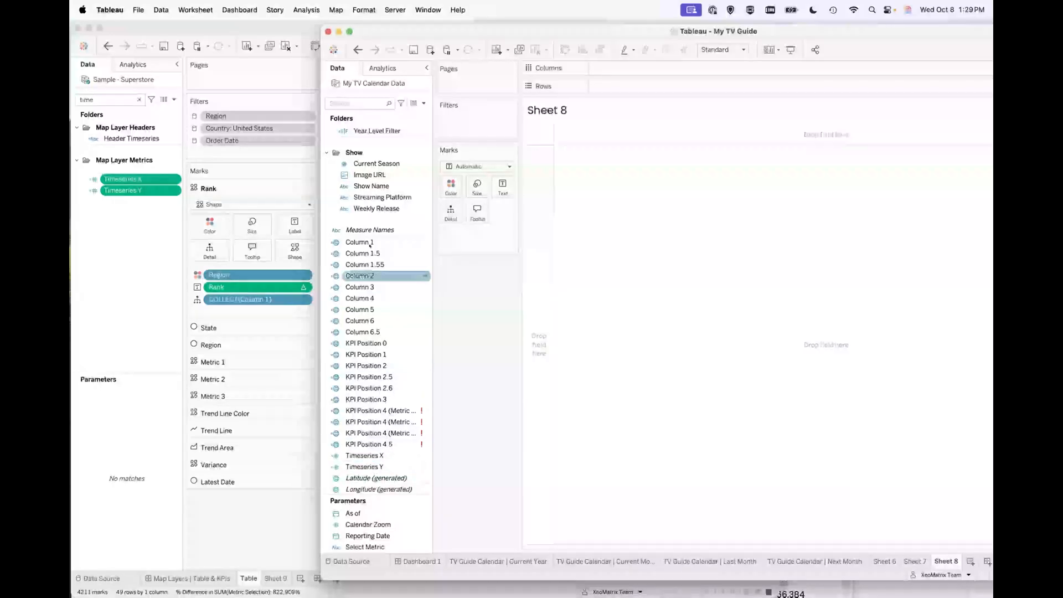
- Collapse the existing field folders and group Column 1 through Column 6.5 in a new folder named Map Layer Table
click(422, 243)
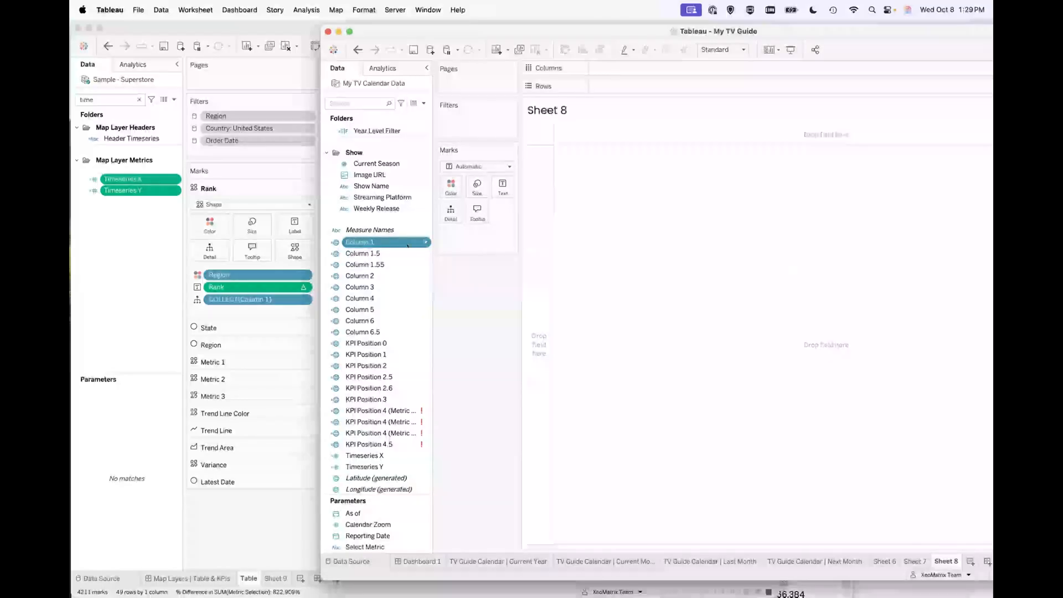
shift+click(378, 332)
scroll(382, 185, up, 10)
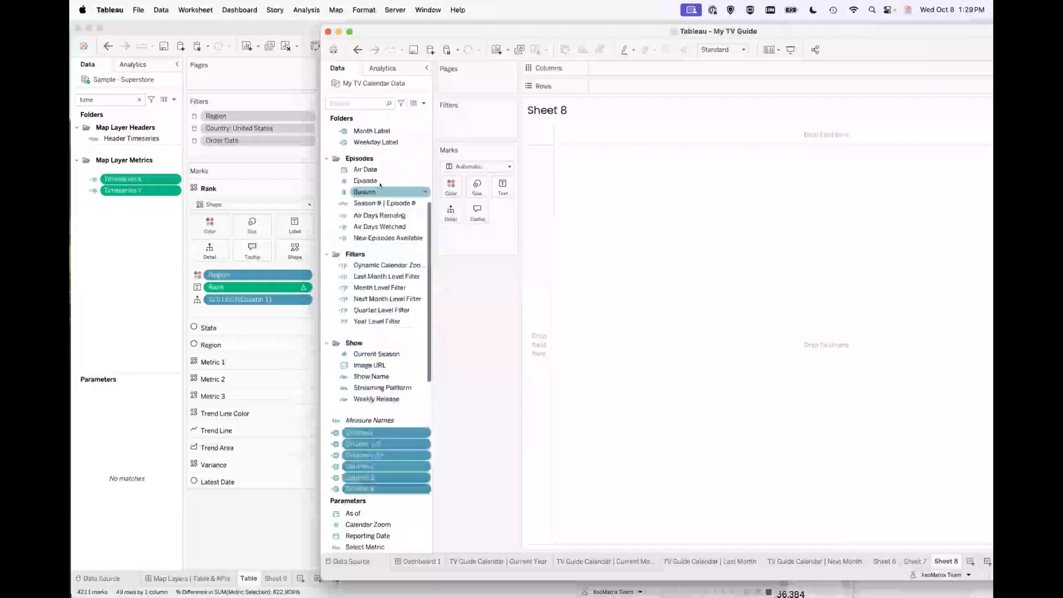
click(326, 131)
click(326, 145)
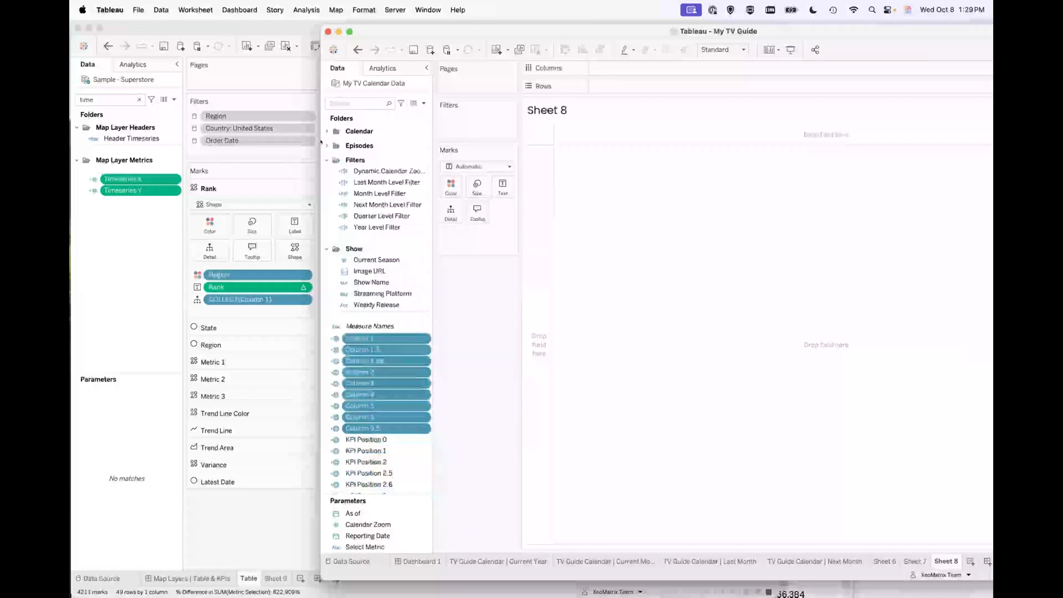
click(326, 160)
click(327, 174)
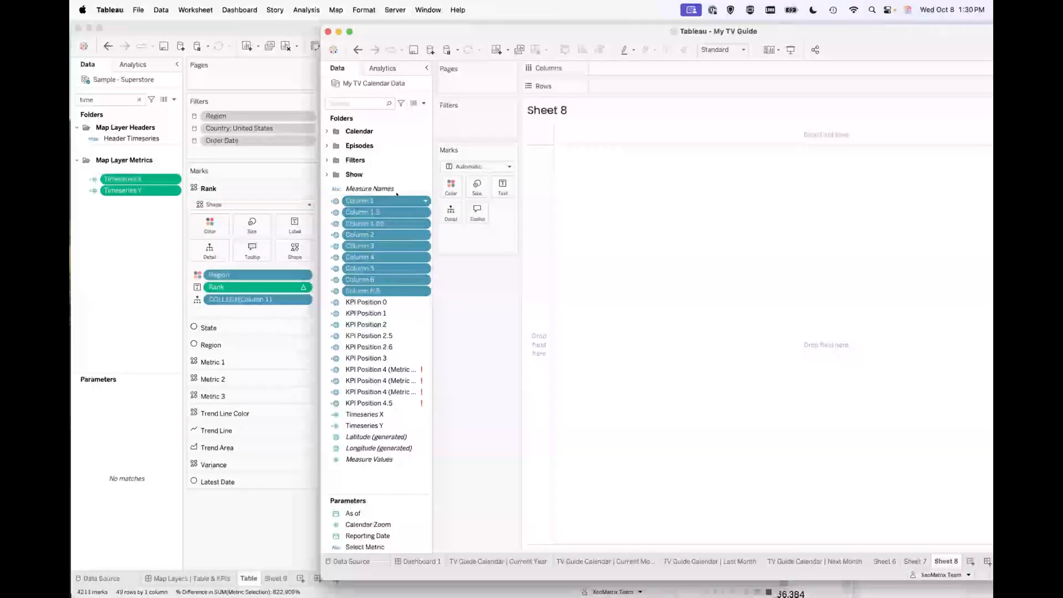
right_click(421, 288)
mouse_move(443, 392)
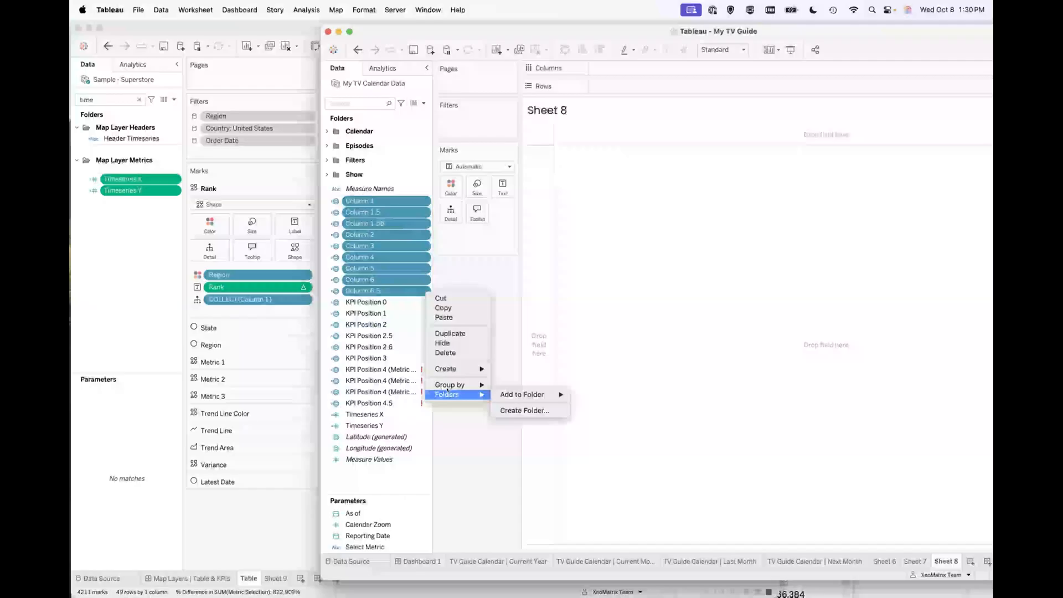
click(533, 408)
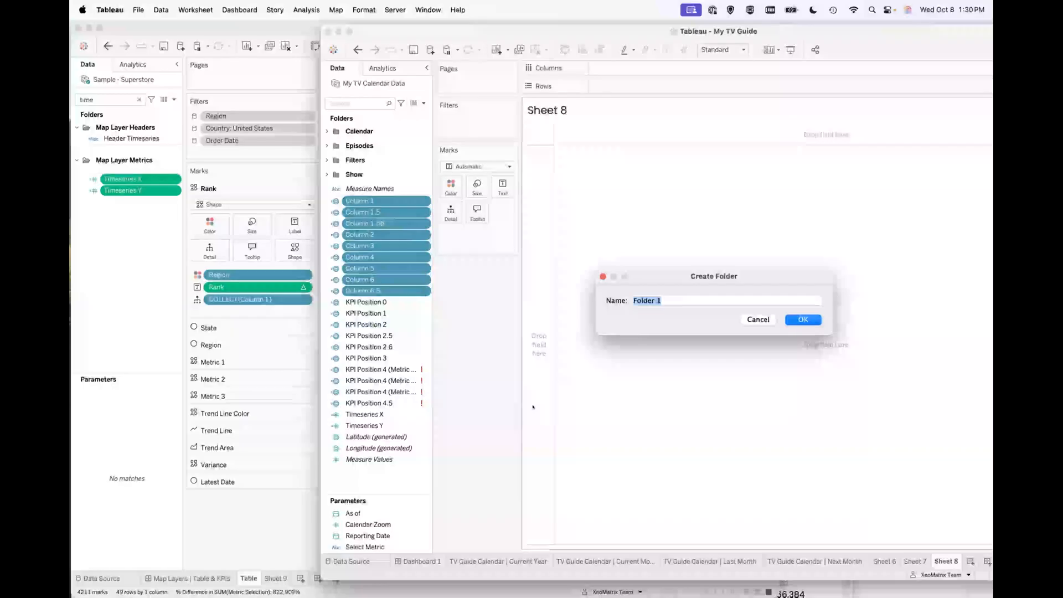
text(Map)
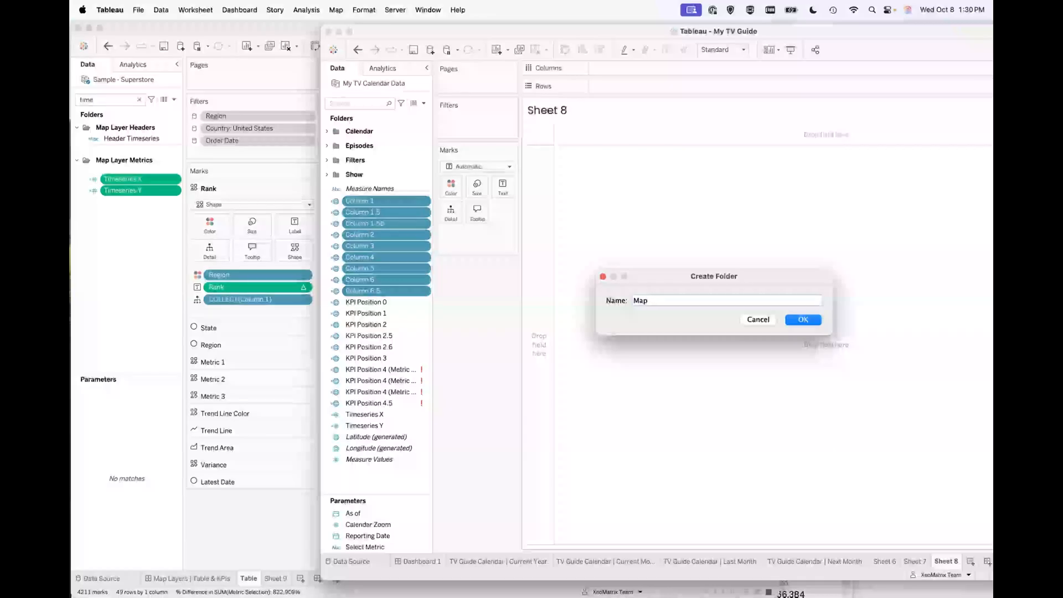
text(Layer)
text(Table)
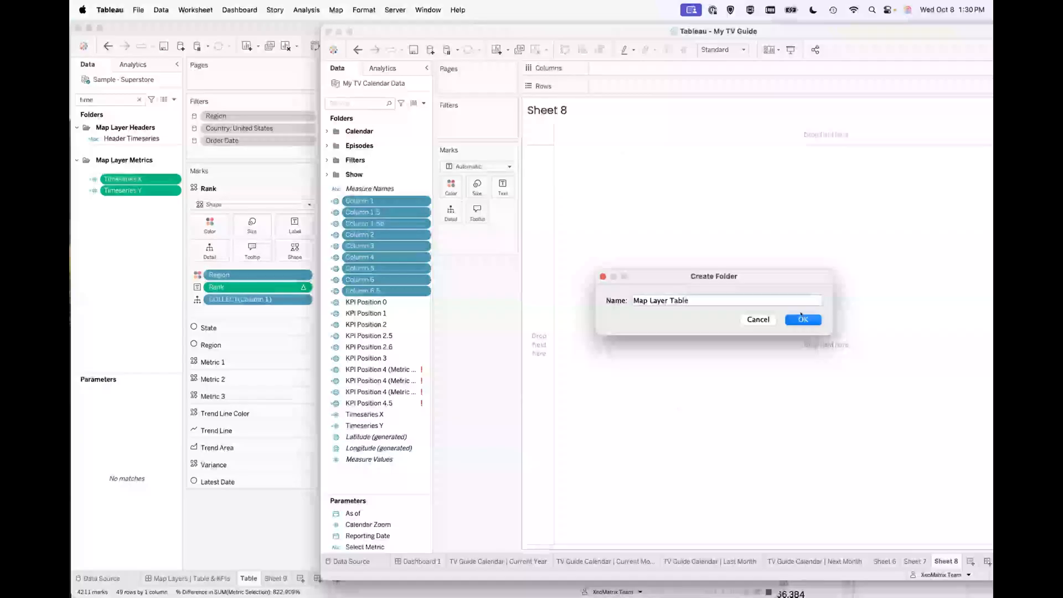
click(801, 318)
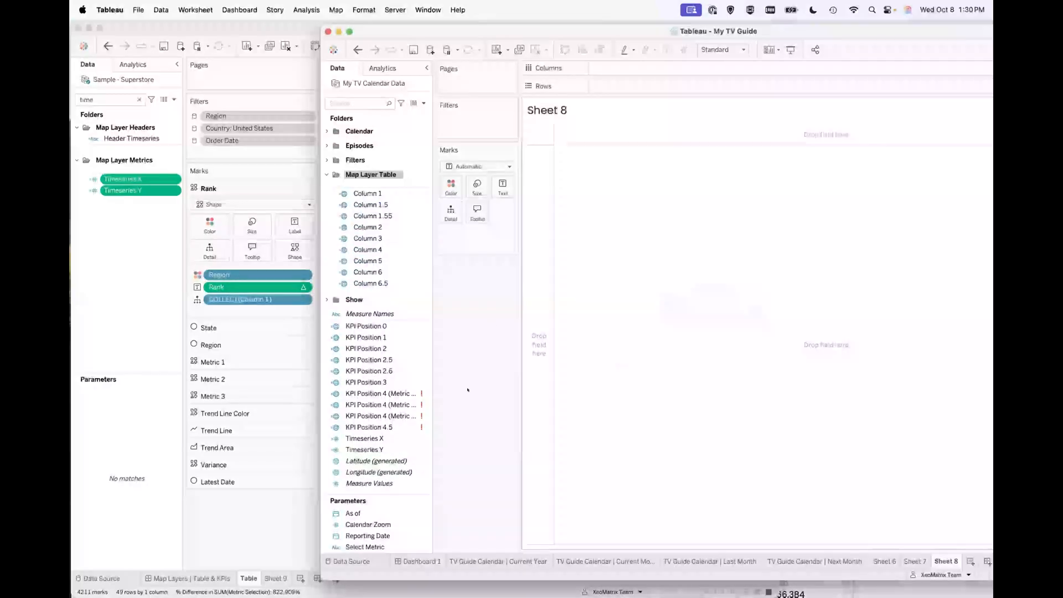
- Move Timeseries X and Timeseries Y into the Map Layer Table folder
drag(414, 441, 387, 264)
drag(365, 450, 382, 302)
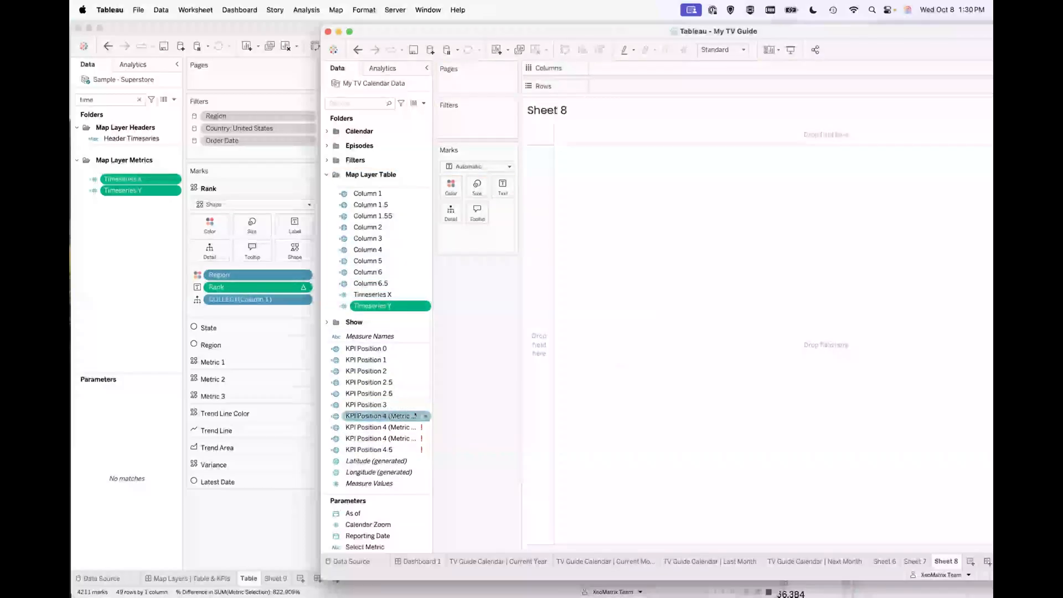
click(368, 193)
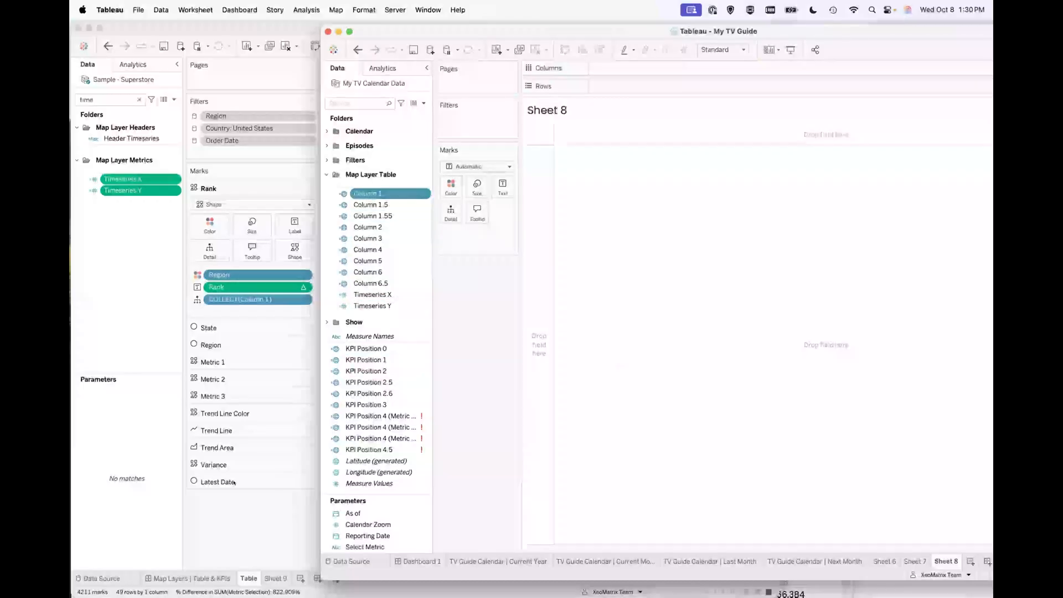
- Following the source workbook's Latest Date layer, place Column 6.5 on Sheet 8's canvas and set its mark type to Circle
click(278, 482)
click(833, 320)
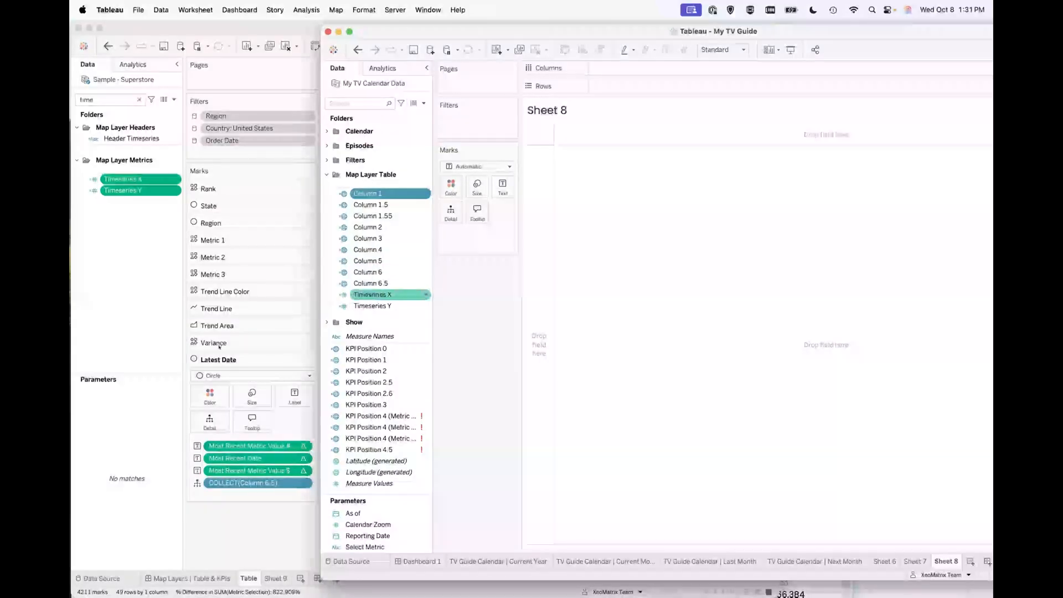
super+click(376, 305)
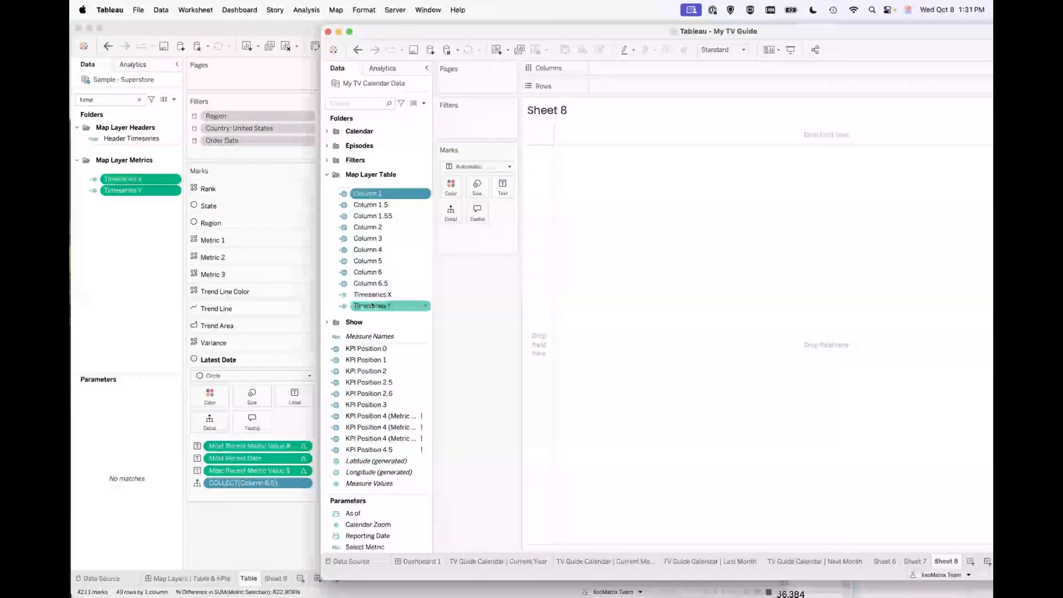
drag(383, 284, 681, 287)
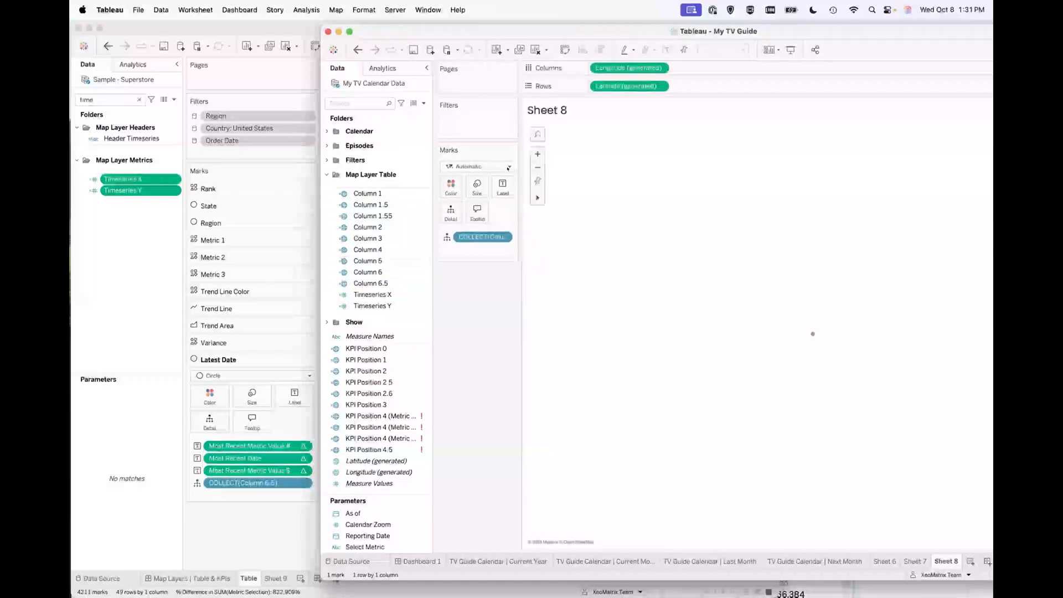
click(509, 166)
click(464, 237)
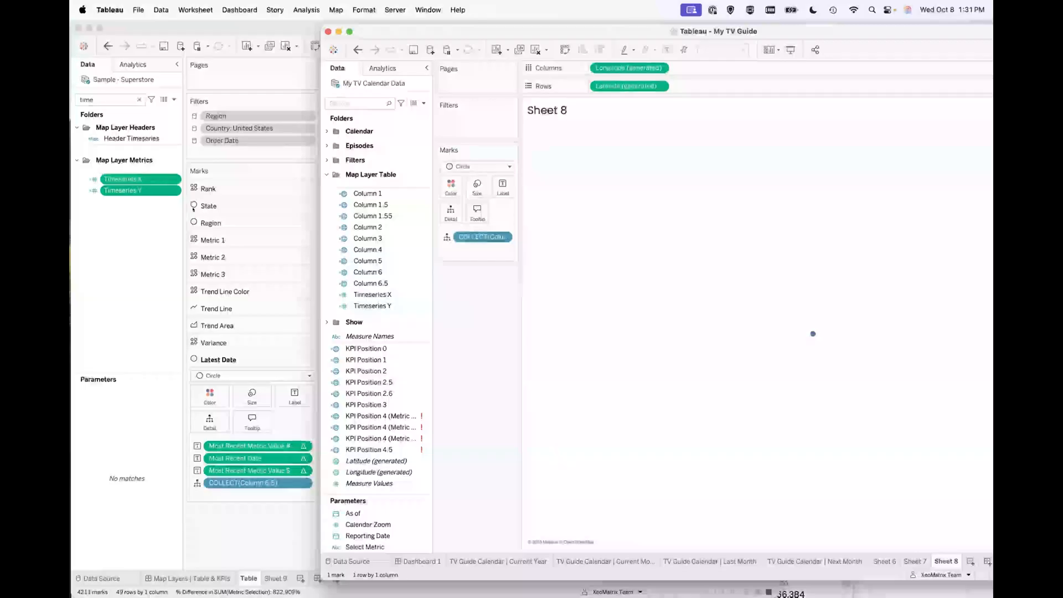
click(233, 375)
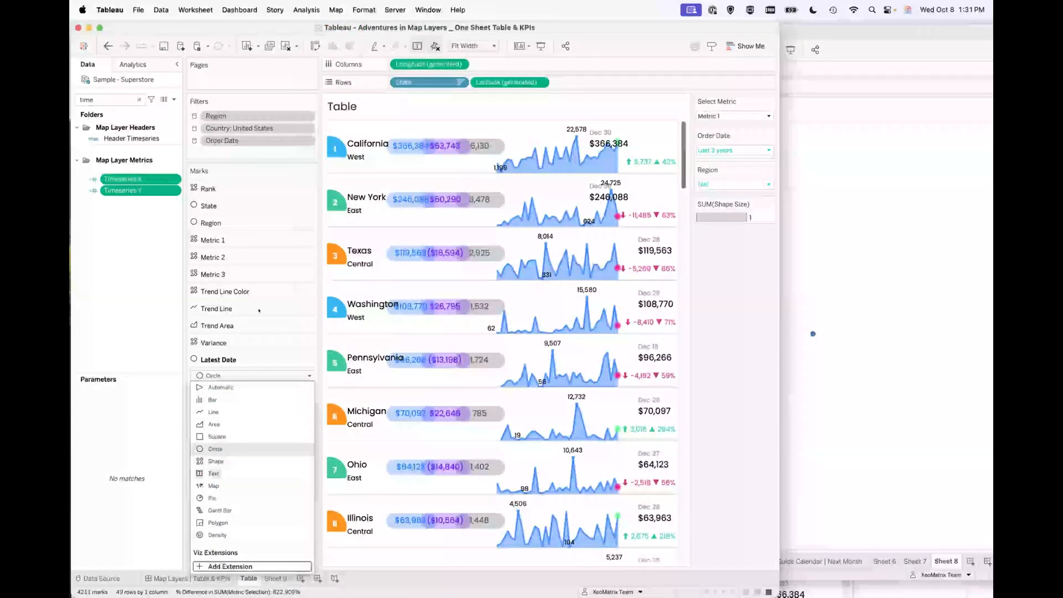
click(227, 355)
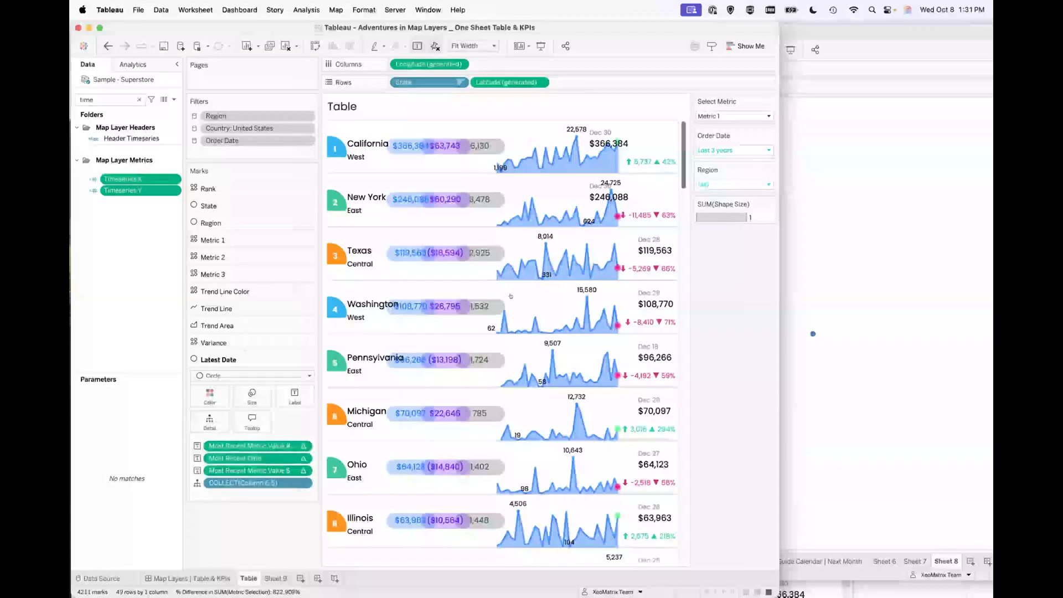
click(841, 236)
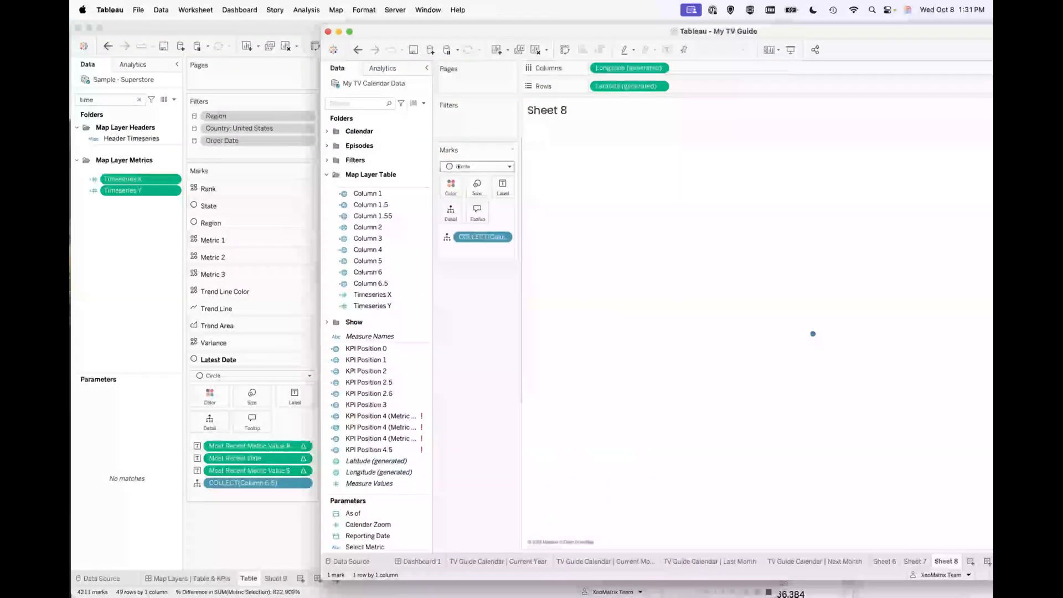
- Following the source workbook's Variance layer, add Column 6 as a new marks layer on Sheet 8 and set its mark type to Shape
click(209, 340)
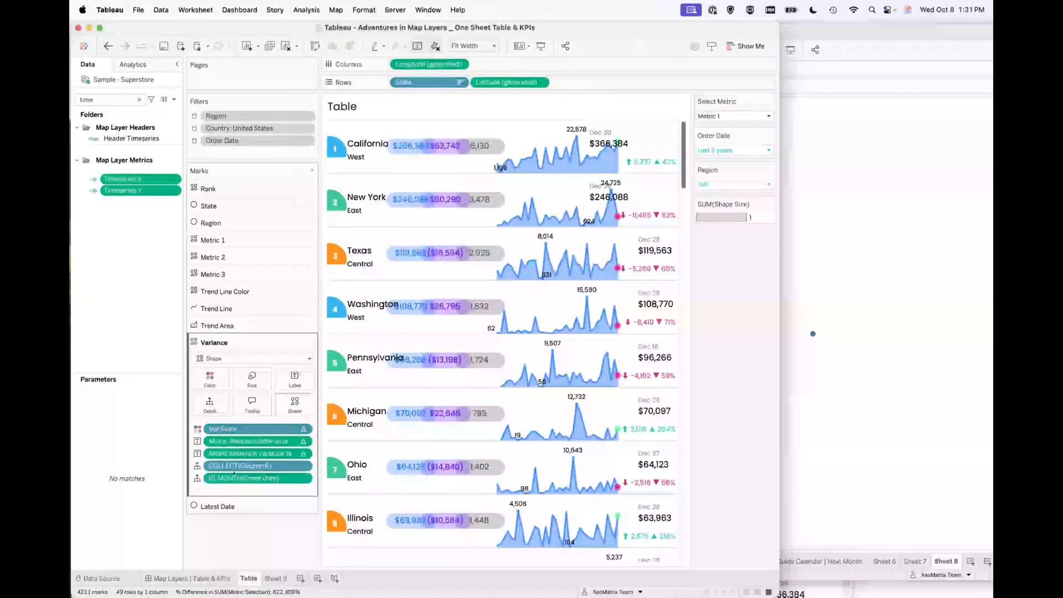
click(816, 328)
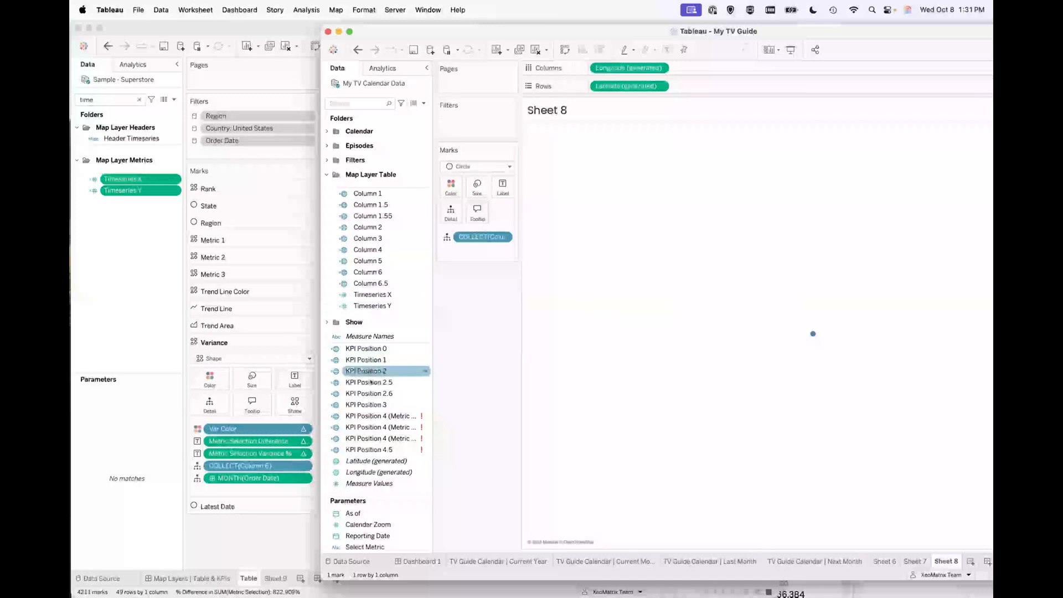
drag(364, 271, 621, 147)
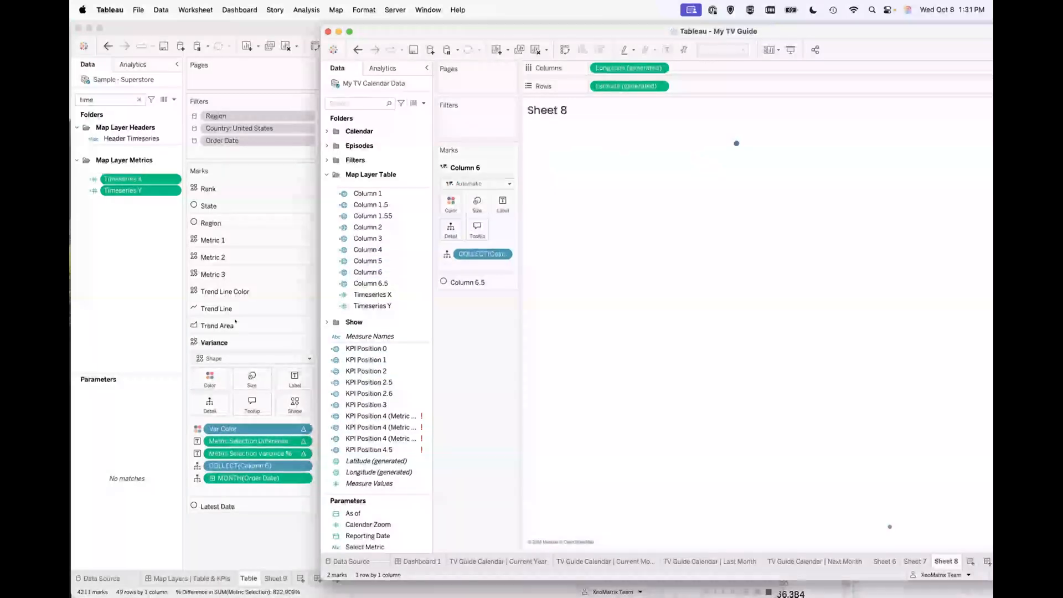
click(319, 408)
click(797, 346)
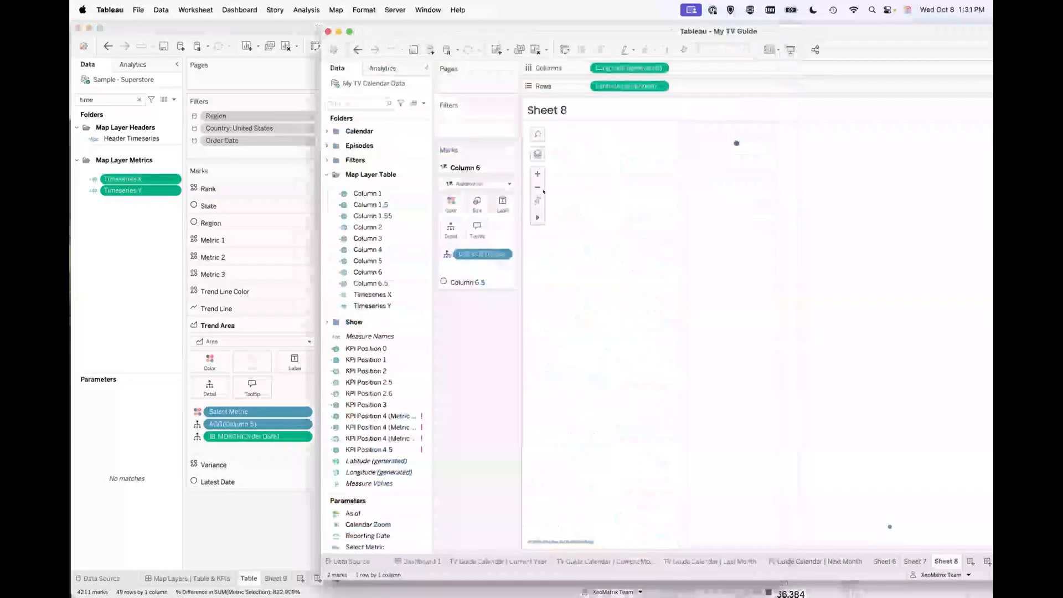
click(501, 183)
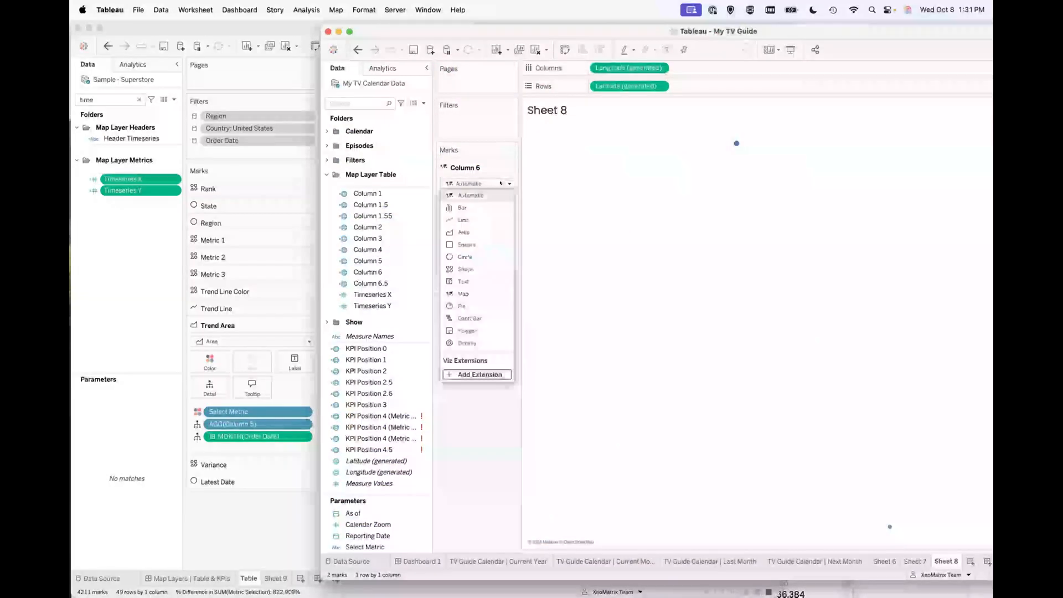
click(465, 269)
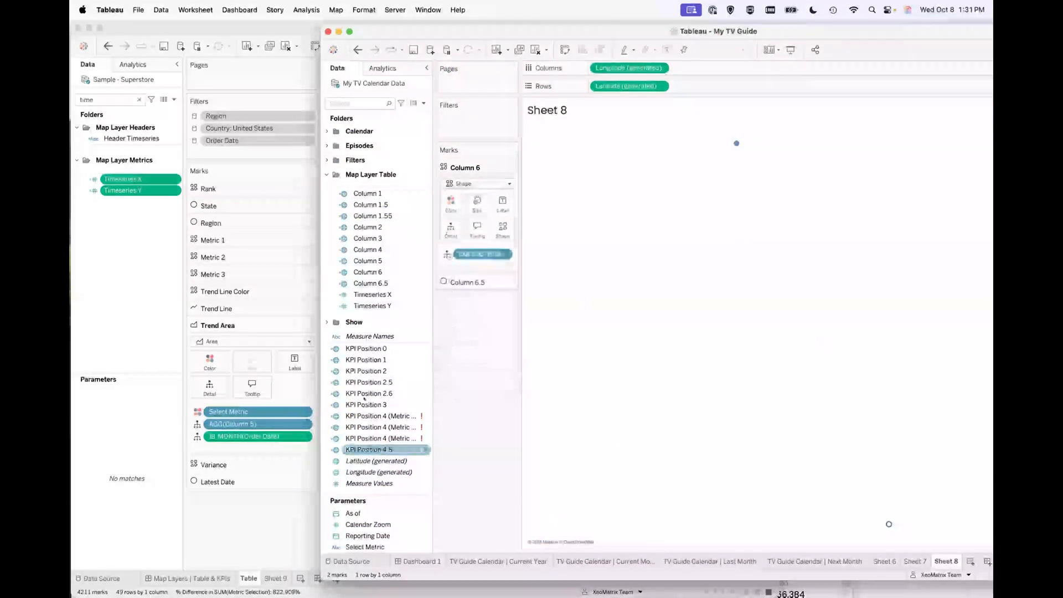
- Following the source workbook's Trend Area and Trend Line layers, add Column 5 to Sheet 8 twice as separate marks layers
drag(367, 261, 622, 144)
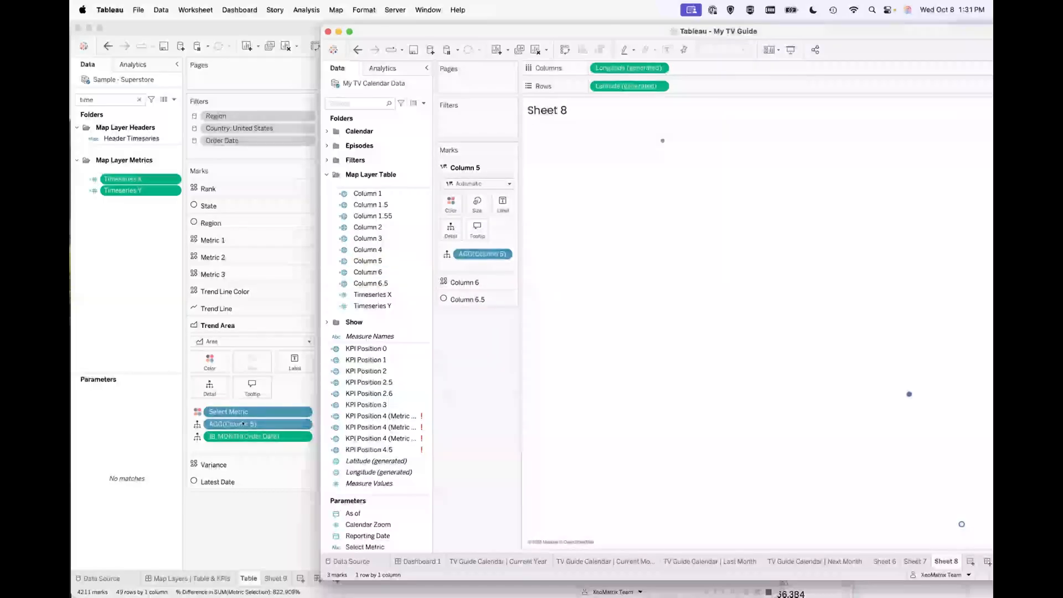
click(267, 448)
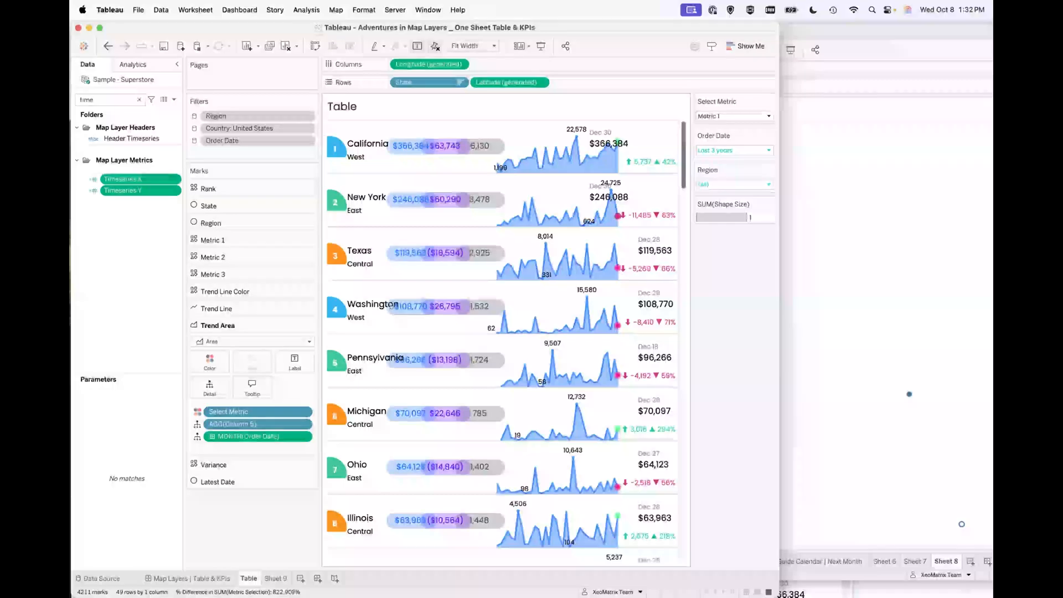
click(220, 306)
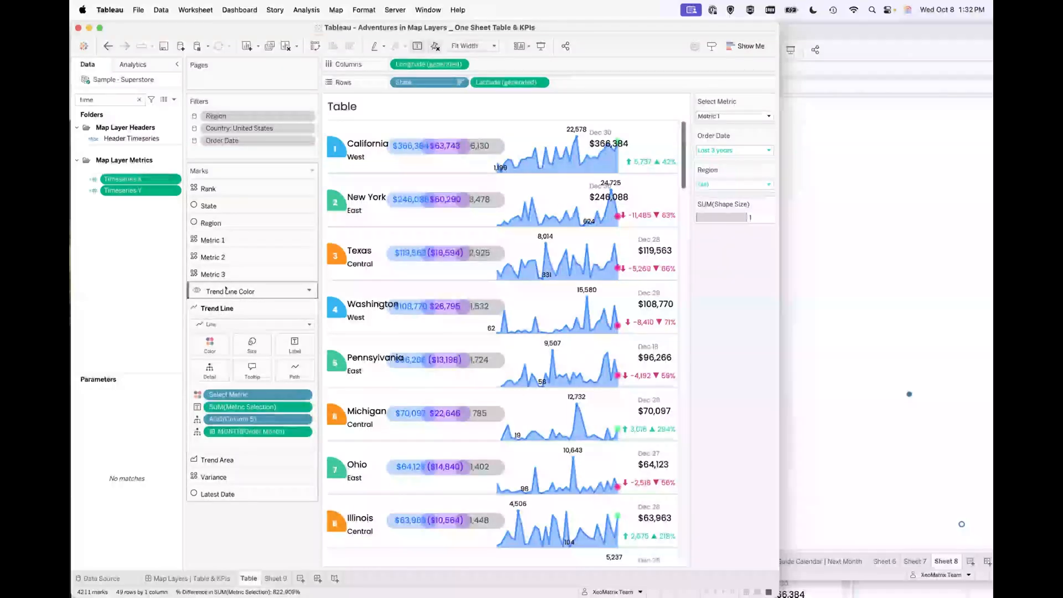
click(224, 291)
click(217, 442)
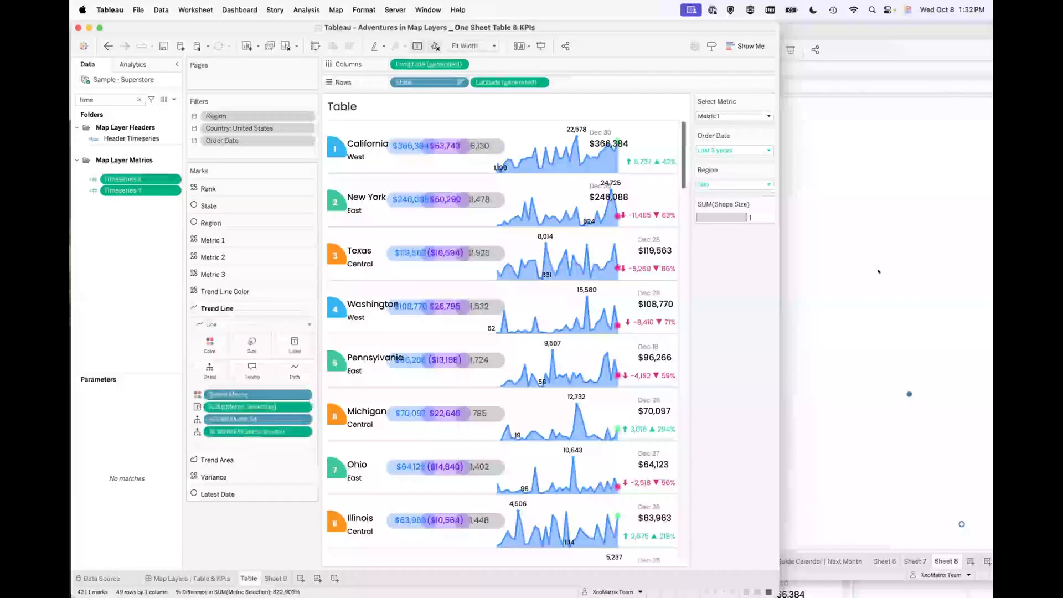
click(858, 288)
drag(365, 259, 619, 142)
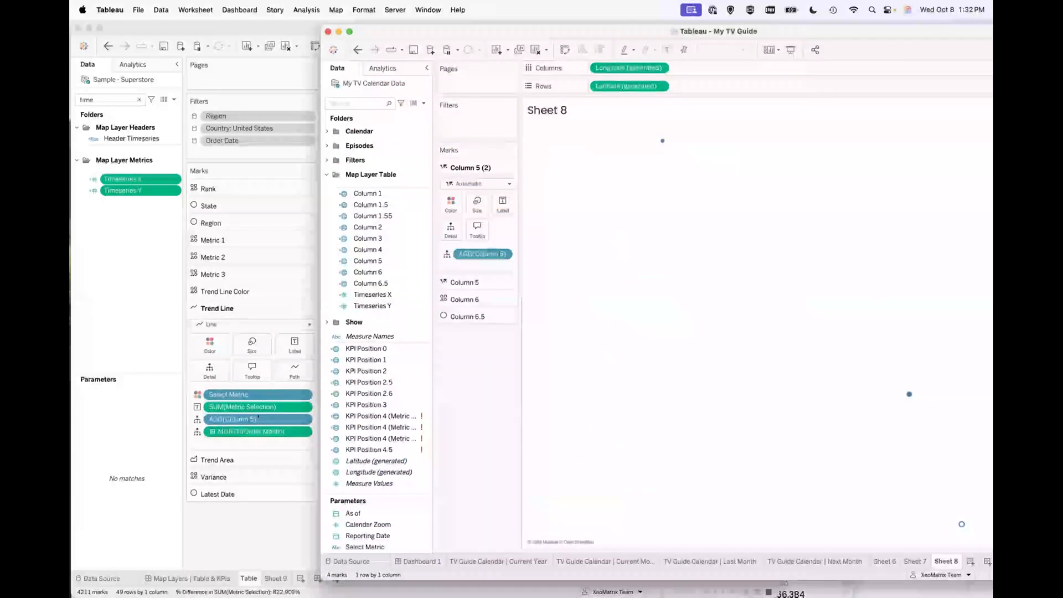
- Set the mark type of Sheet 8's Column 5 layer to Area and that of the Column 5 (2) layer to Line
click(235, 288)
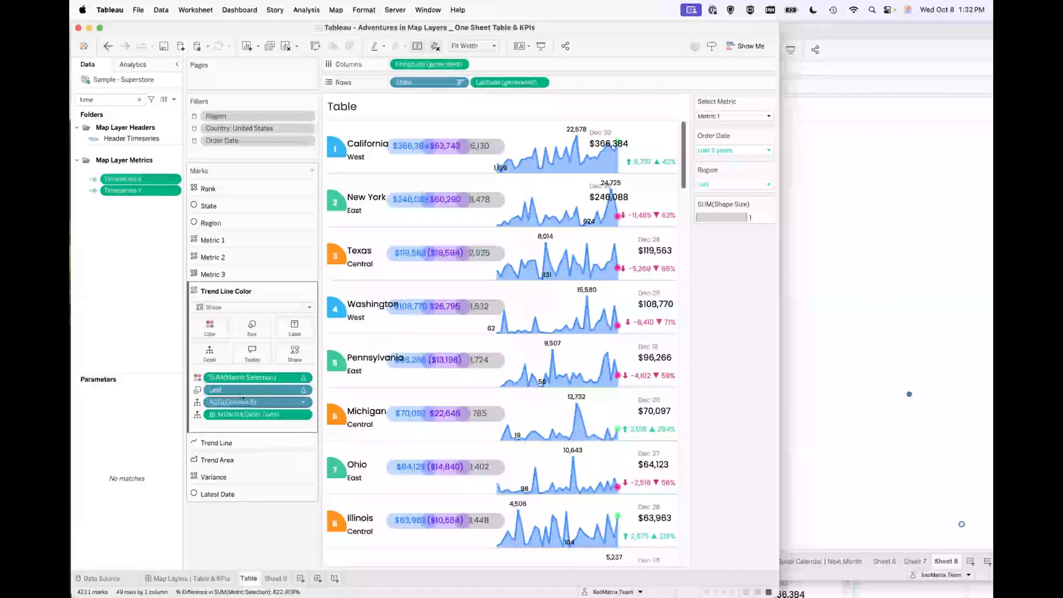
click(816, 219)
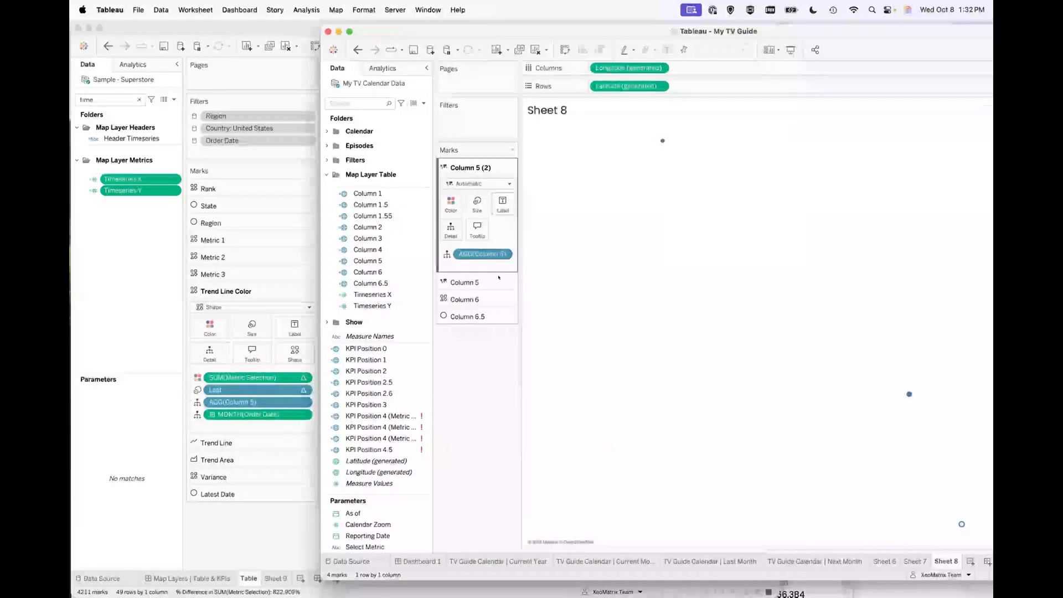
click(498, 280)
click(476, 200)
click(465, 232)
click(470, 167)
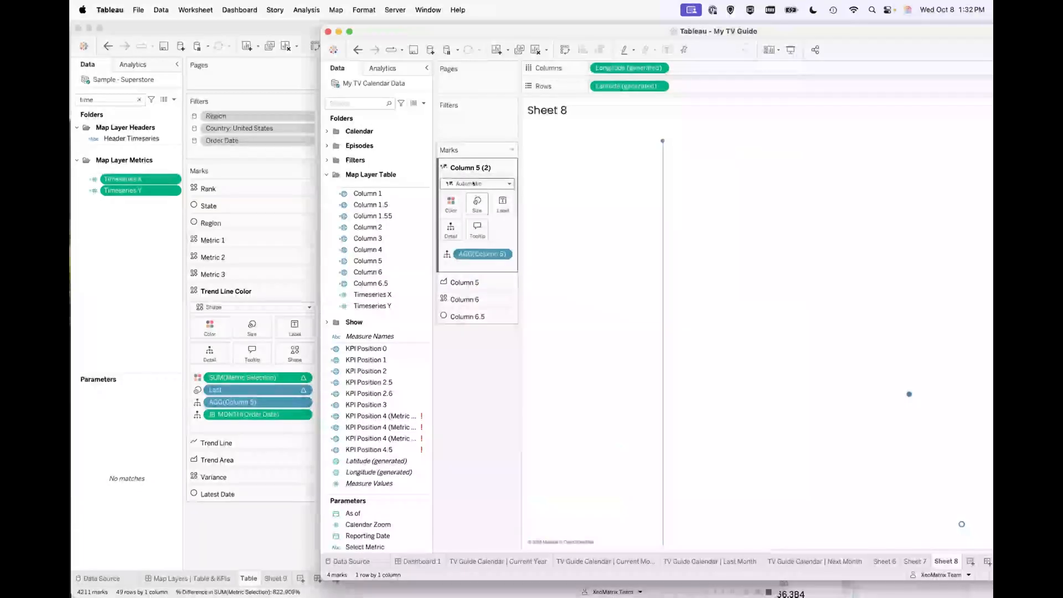
click(474, 183)
click(464, 216)
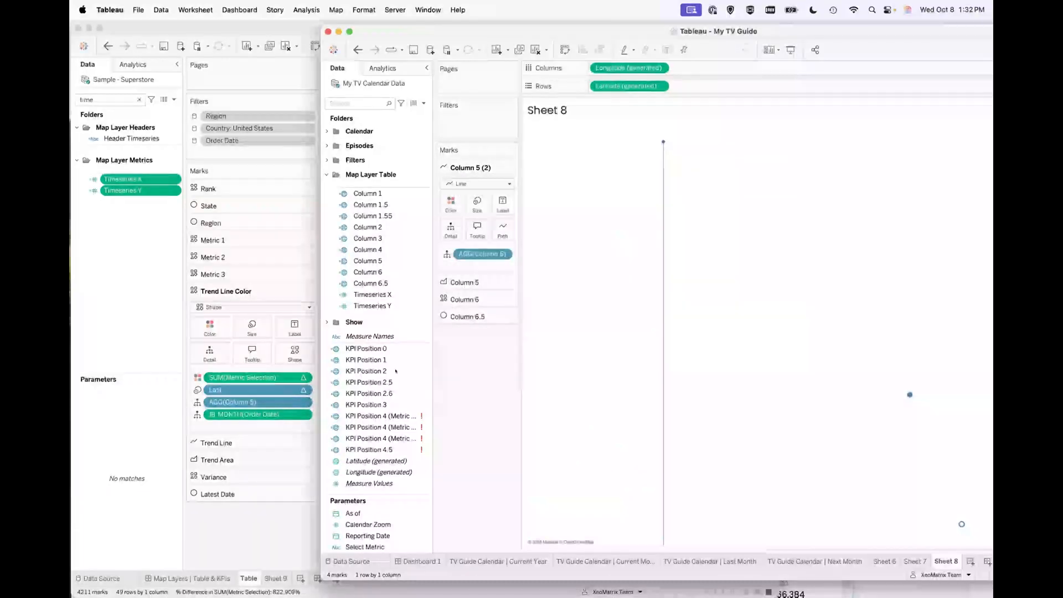
- Following the source workbook's Trend Line Color layer, add Column 5 as a third marks layer and set its mark type to Shape
drag(367, 260, 618, 141)
click(476, 183)
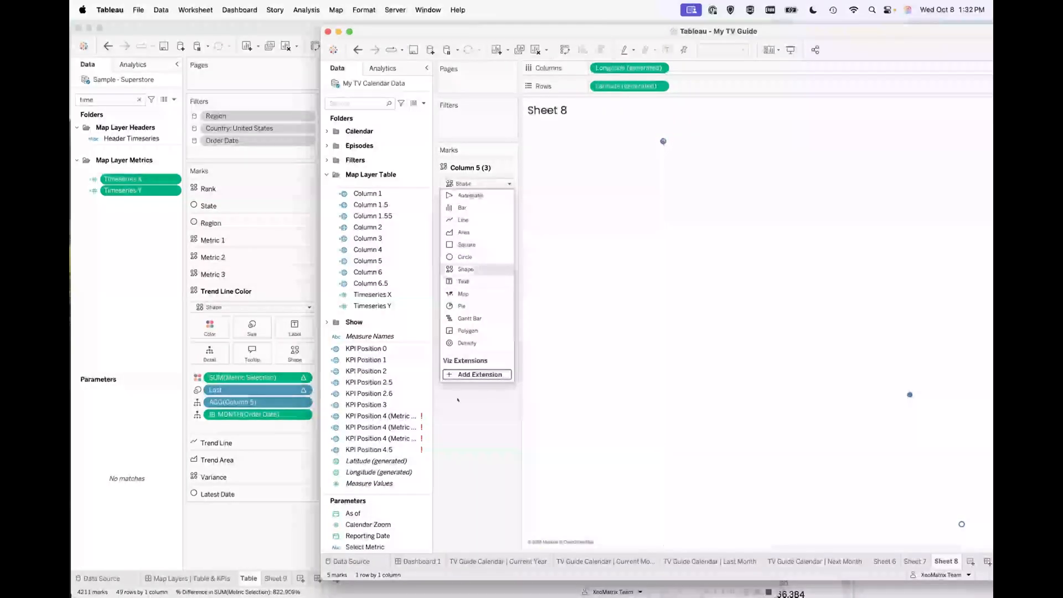
click(465, 269)
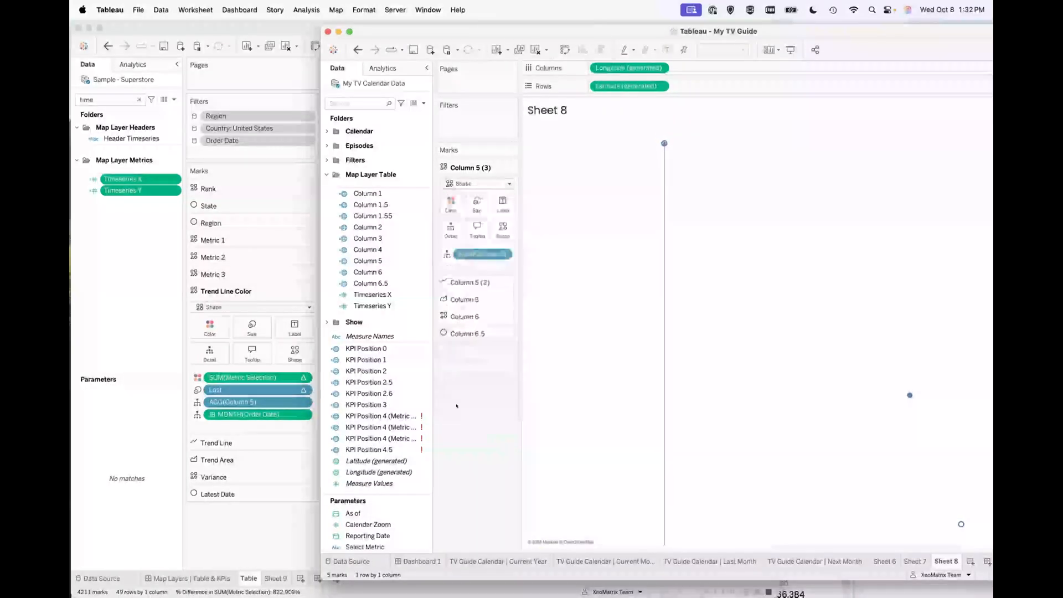
- Following the source workbook's Metric 3 layer, add Column 4 as a new marks layer on Sheet 8 and set its mark type to Shape
click(225, 269)
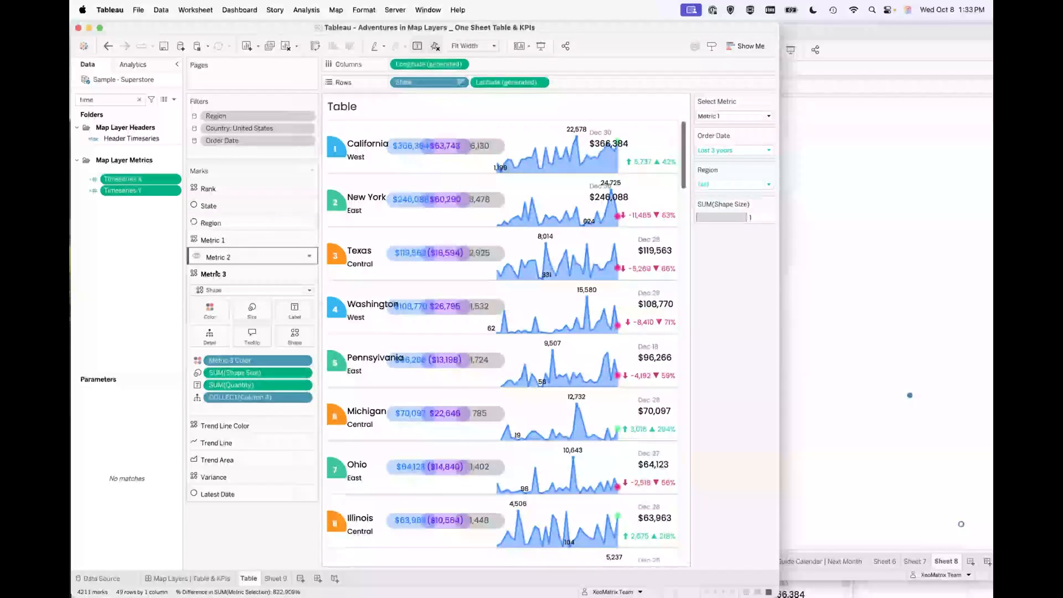
click(227, 256)
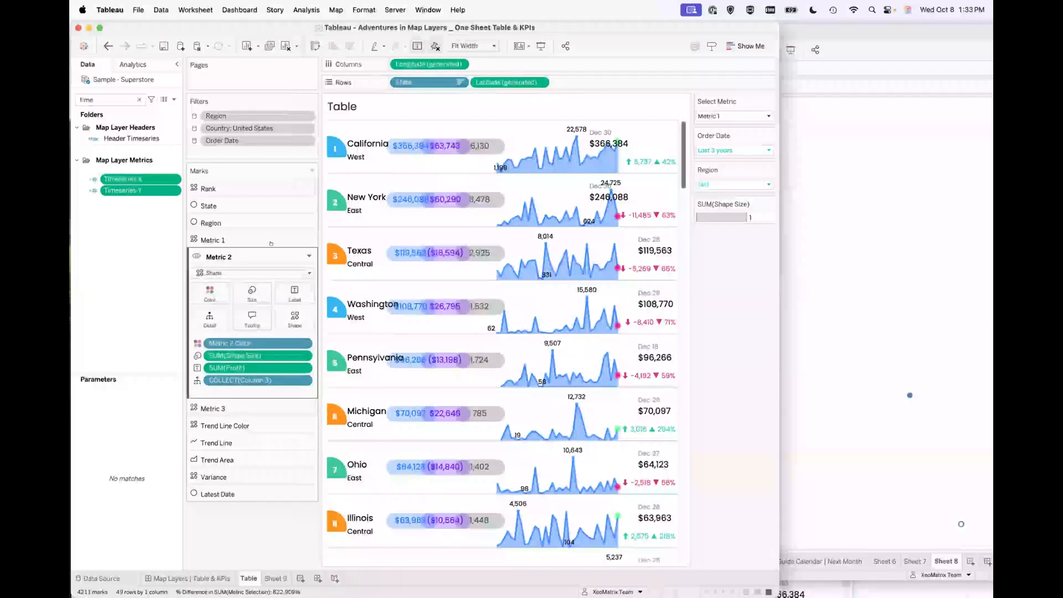
click(859, 211)
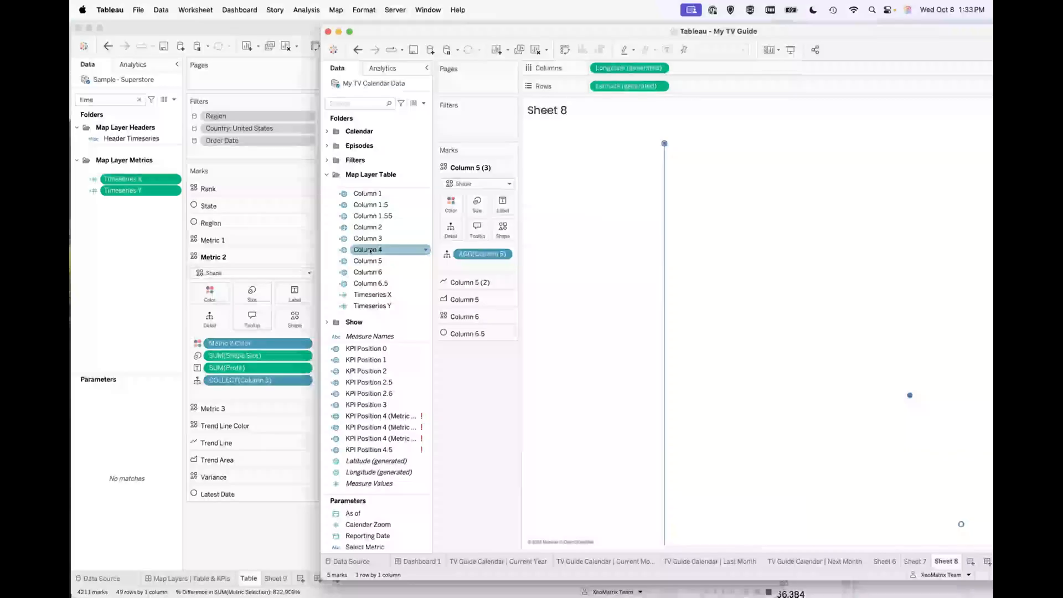
drag(520, 202, 622, 139)
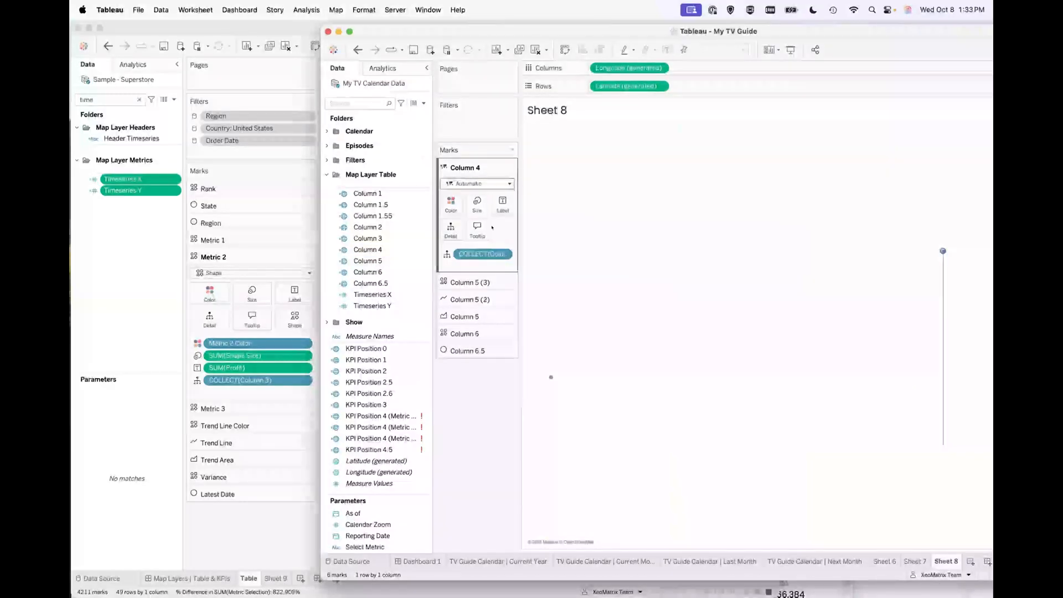
click(487, 183)
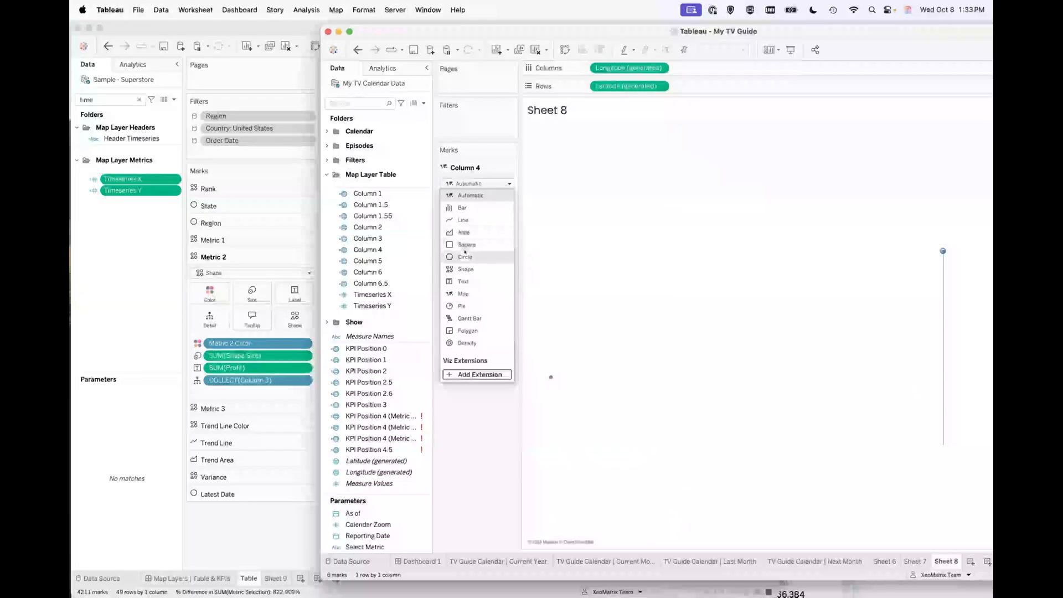
click(464, 269)
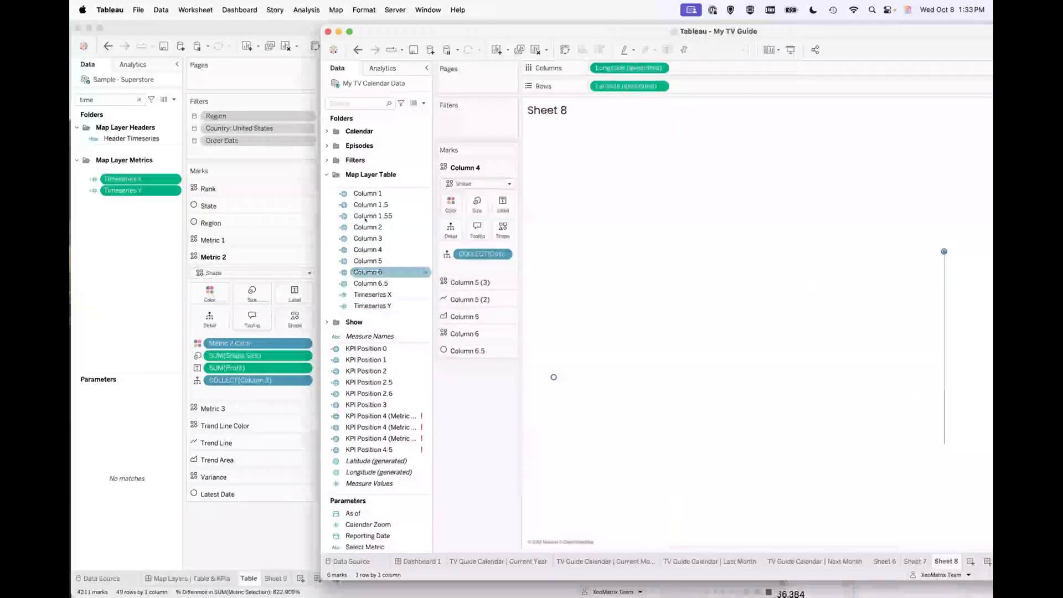
- Add Column 3 and Column 2 as new marks layers on Sheet 8 for the remaining metric columns of the source table
click(123, 312)
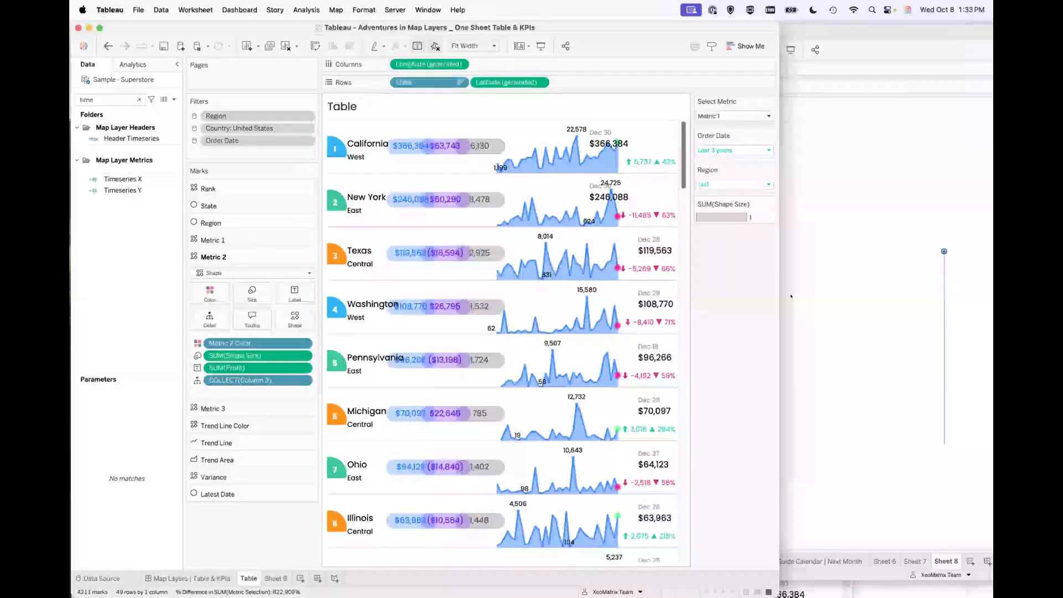
click(815, 277)
click(140, 284)
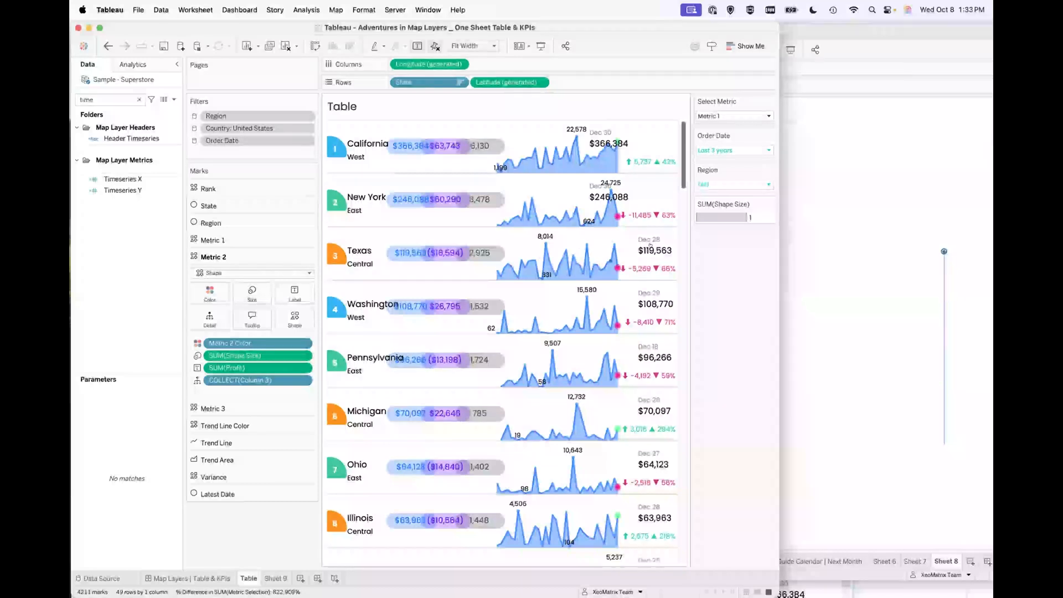
click(857, 278)
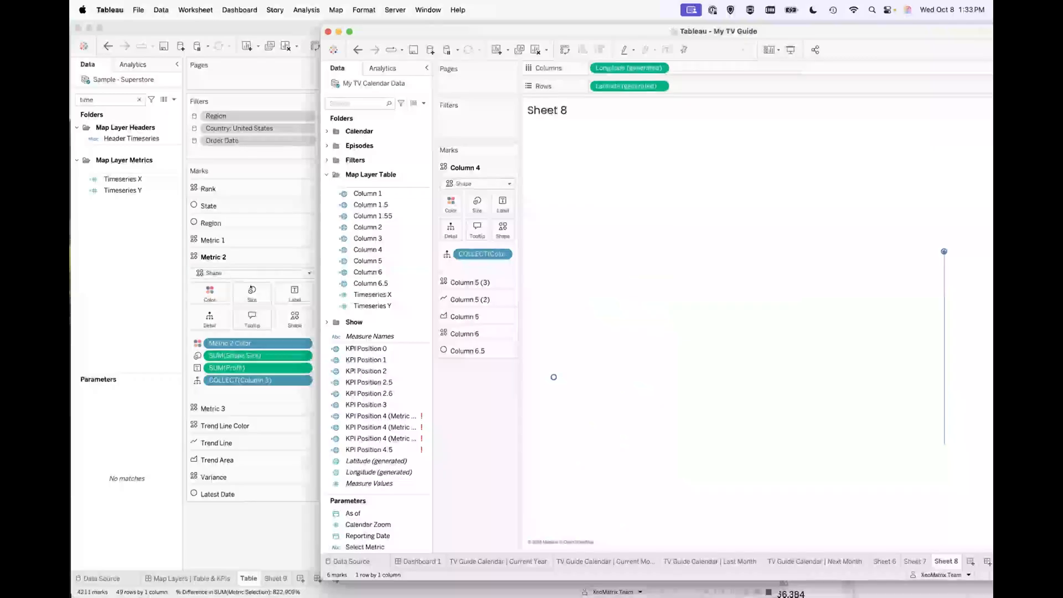
mouse_move(557, 297)
drag(369, 238, 615, 143)
drag(355, 237, 620, 145)
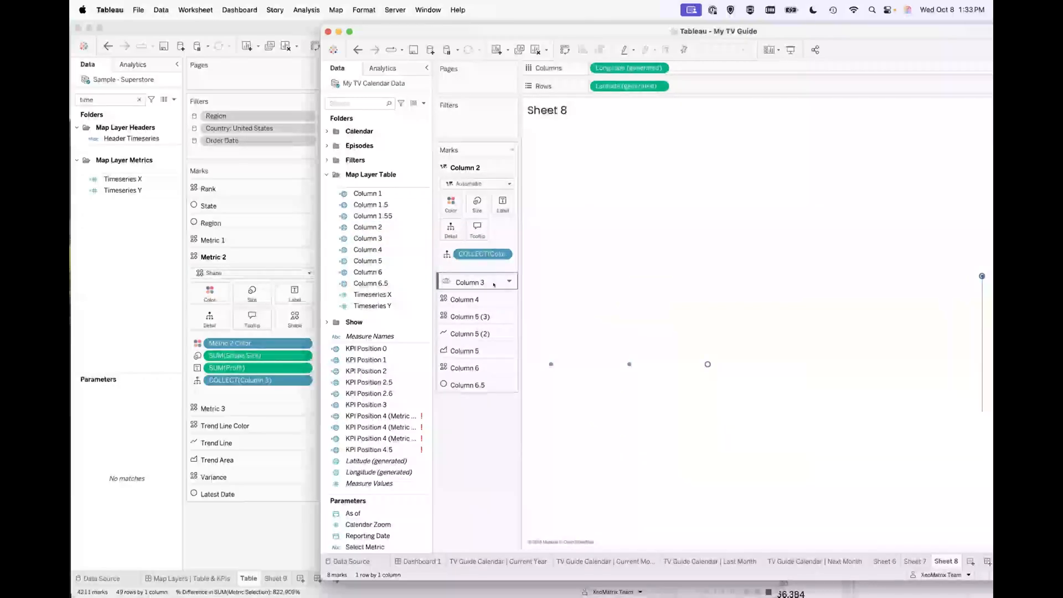
- Set the mark type of both the Column 3 and Column 2 layers to Shape
click(494, 284)
click(491, 201)
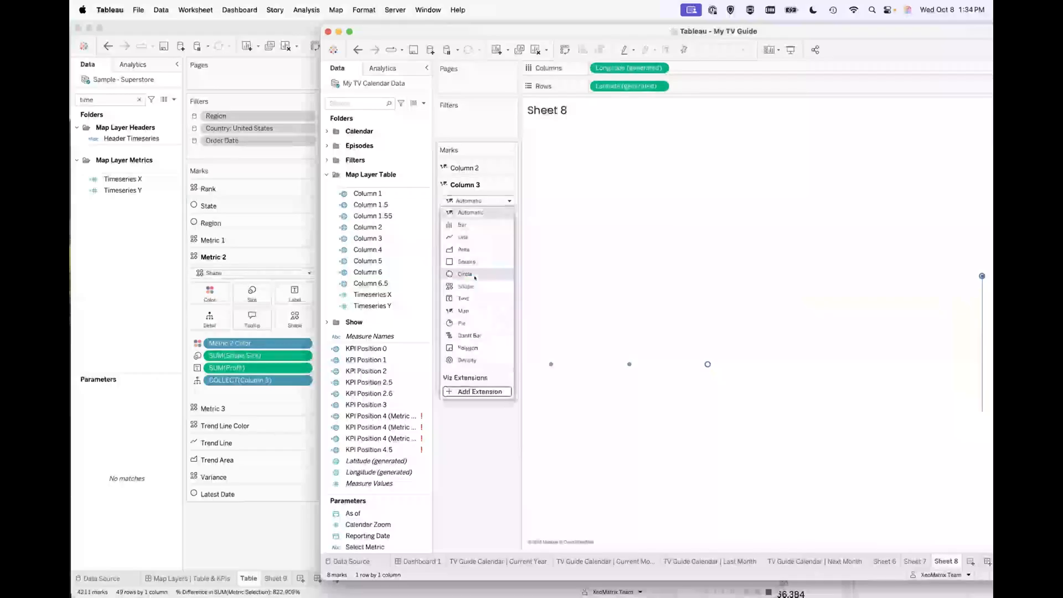
click(468, 286)
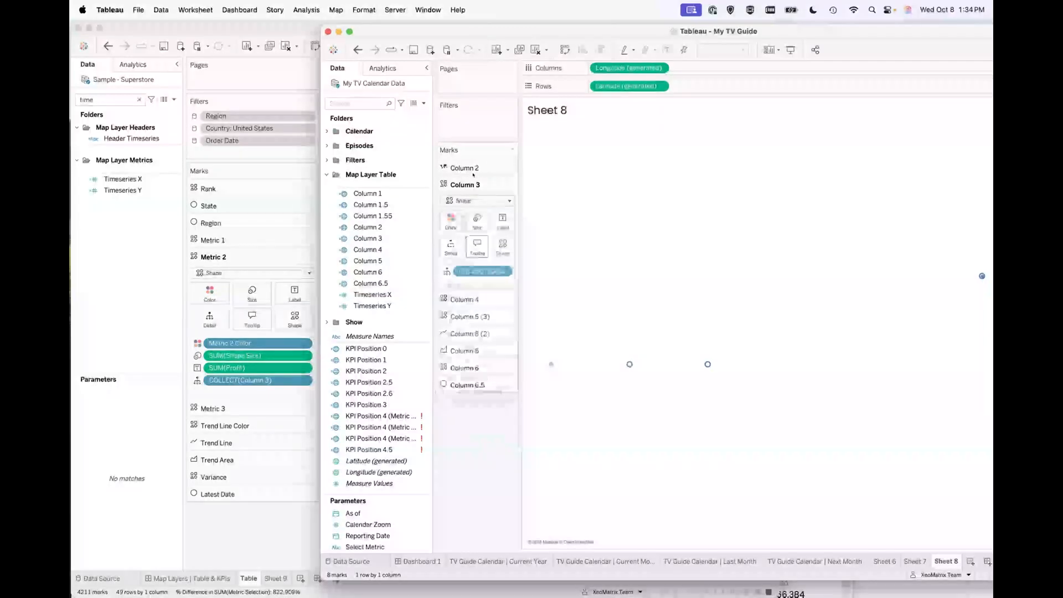
click(487, 167)
click(492, 183)
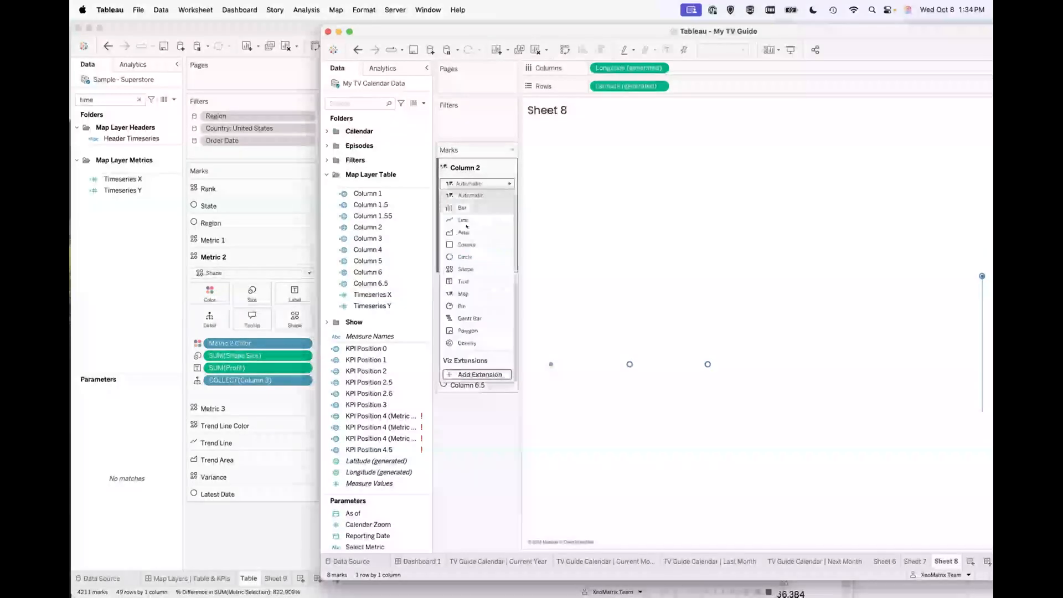
click(492, 270)
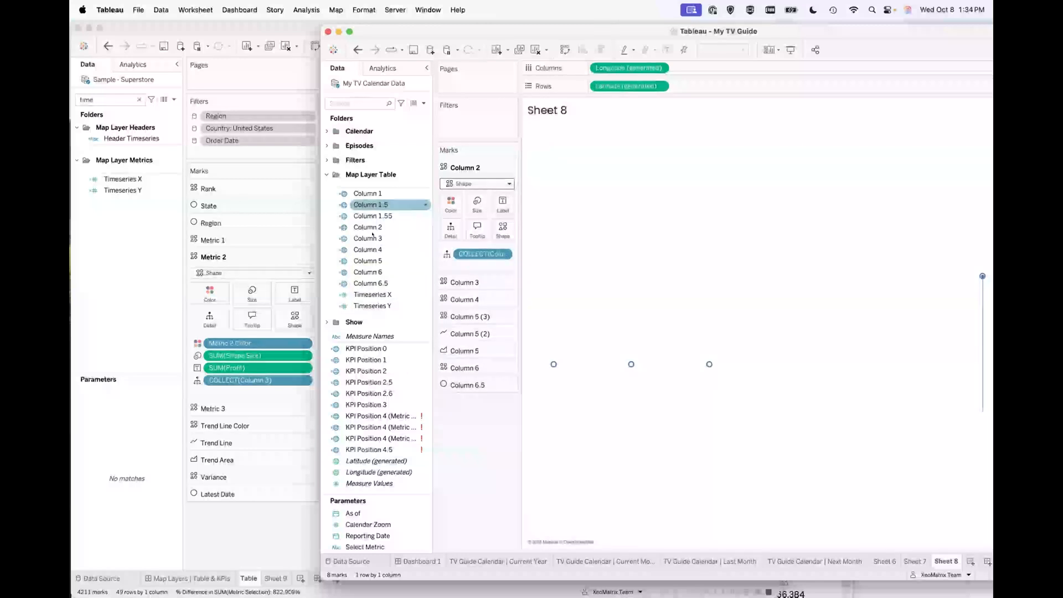
- Add Column 2 again, Column 1.55, Column 1.5 and Column 1 to Sheet 8 as new marks layers
click(368, 227)
drag(354, 227, 611, 147)
drag(367, 216, 615, 138)
drag(367, 193, 603, 140)
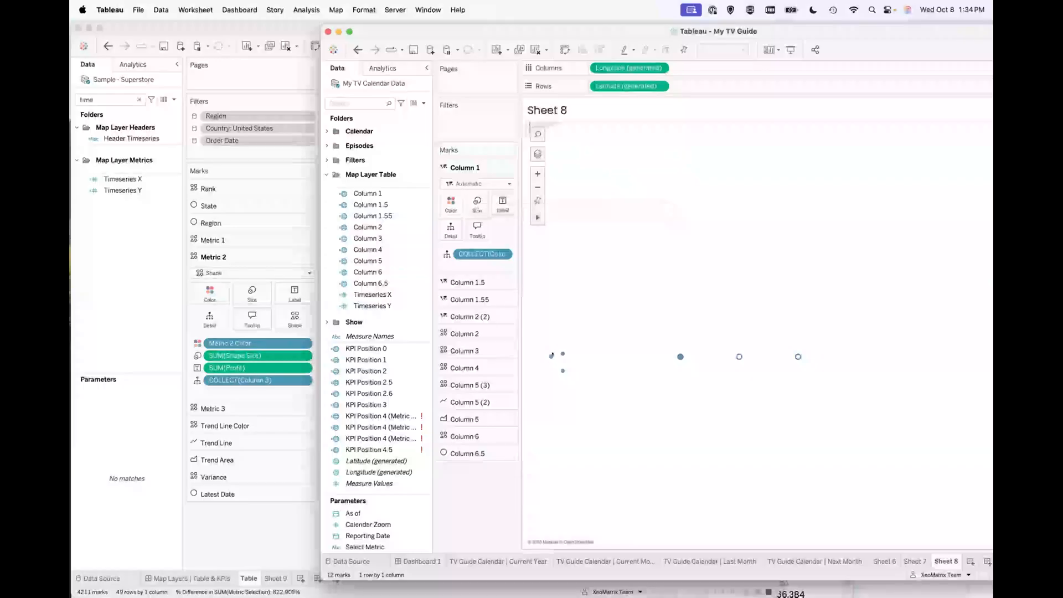
- Check the source workbook's Rank layer and set the mark type of Sheet 8's Column 1 layer to Circle
click(130, 322)
click(243, 188)
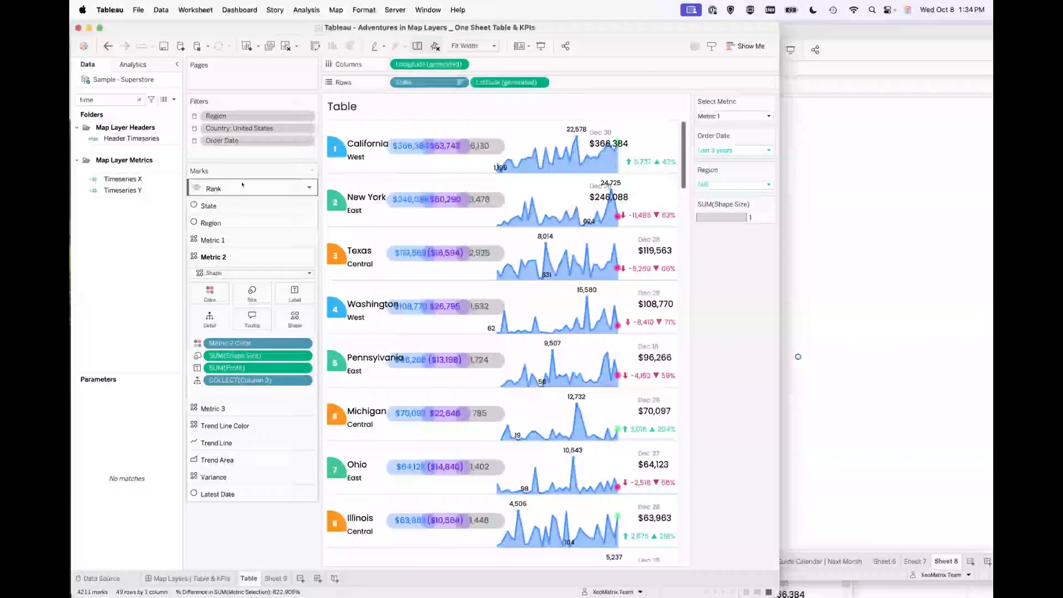
click(860, 238)
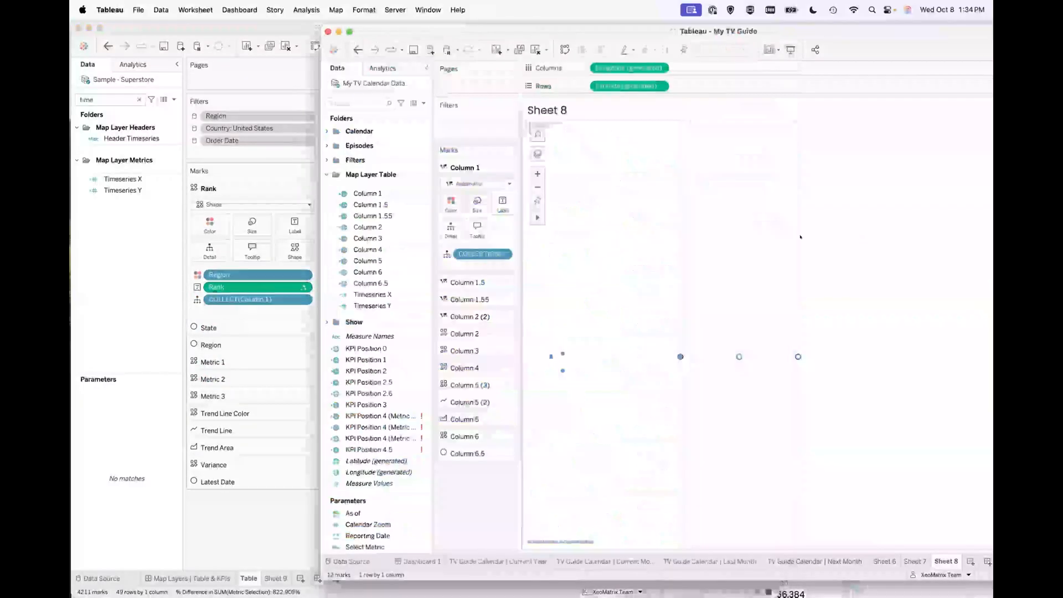
click(478, 183)
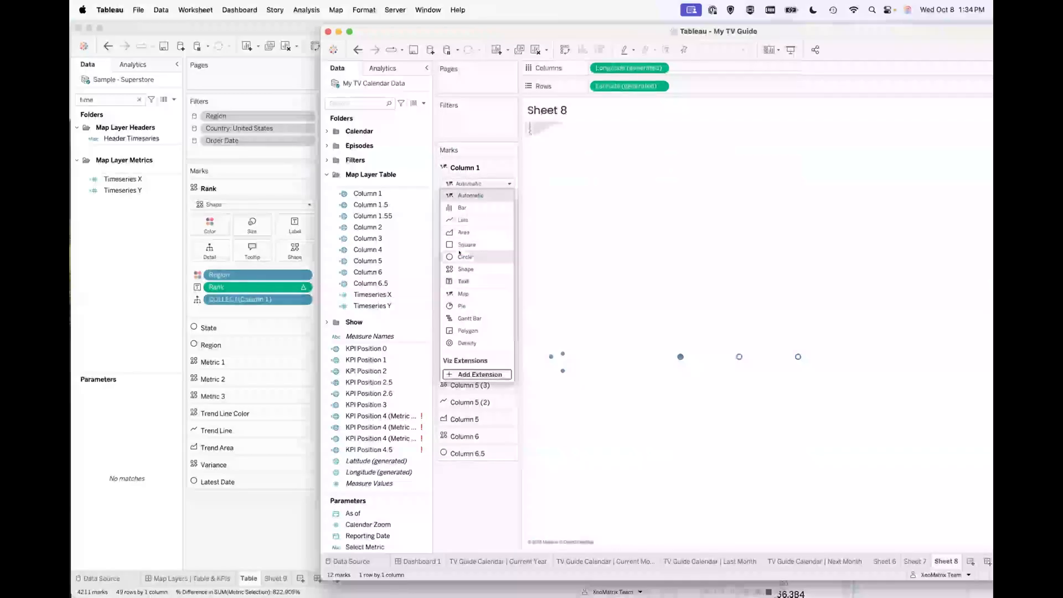
click(459, 255)
click(477, 183)
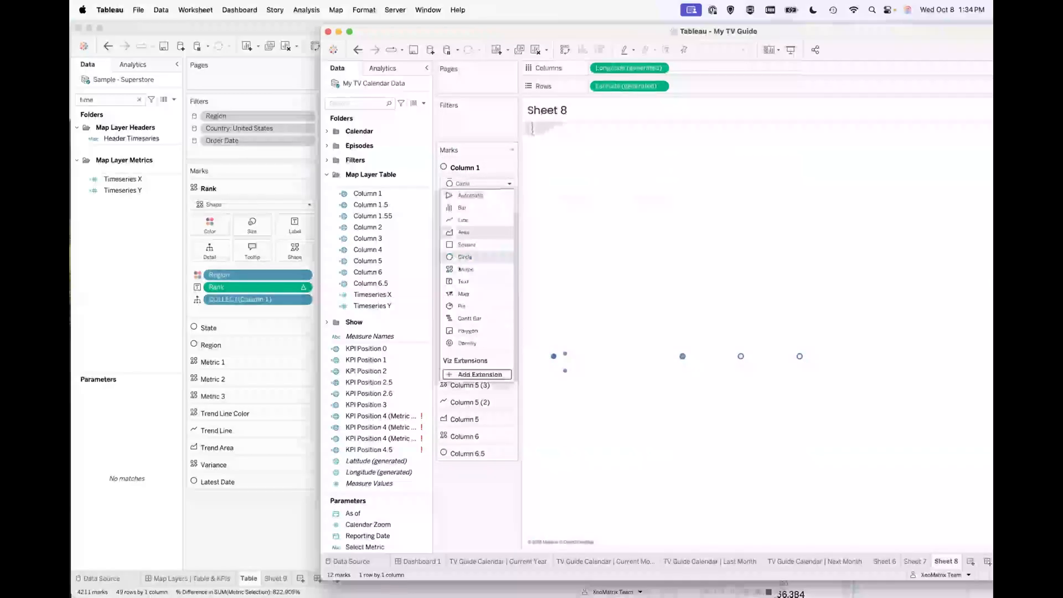
- Change the mark type of the Column 1 layer to Shape and the Column 1.5 layer to Circle
click(459, 269)
click(465, 261)
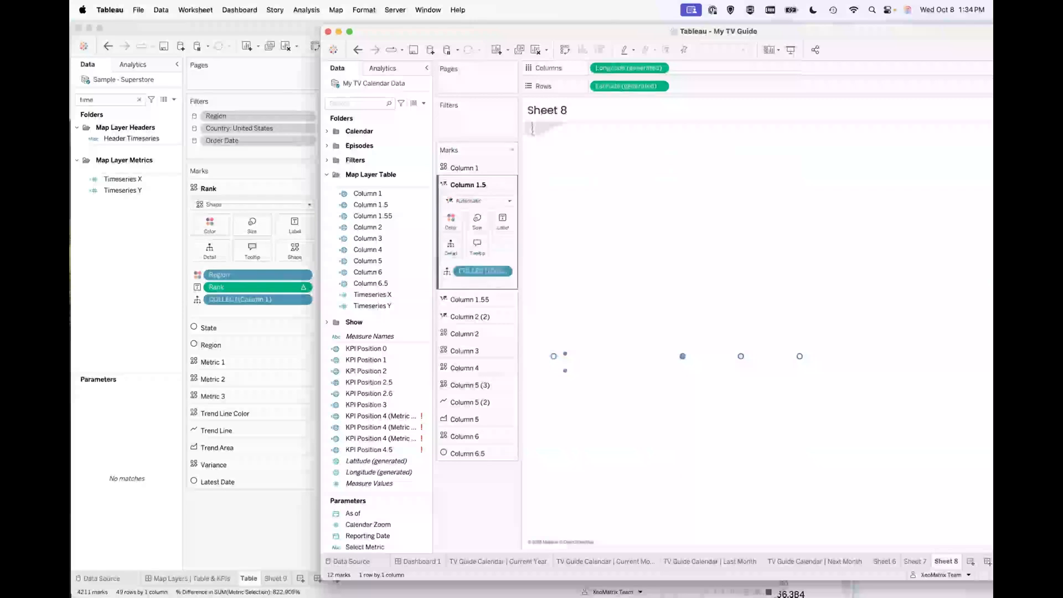
click(464, 200)
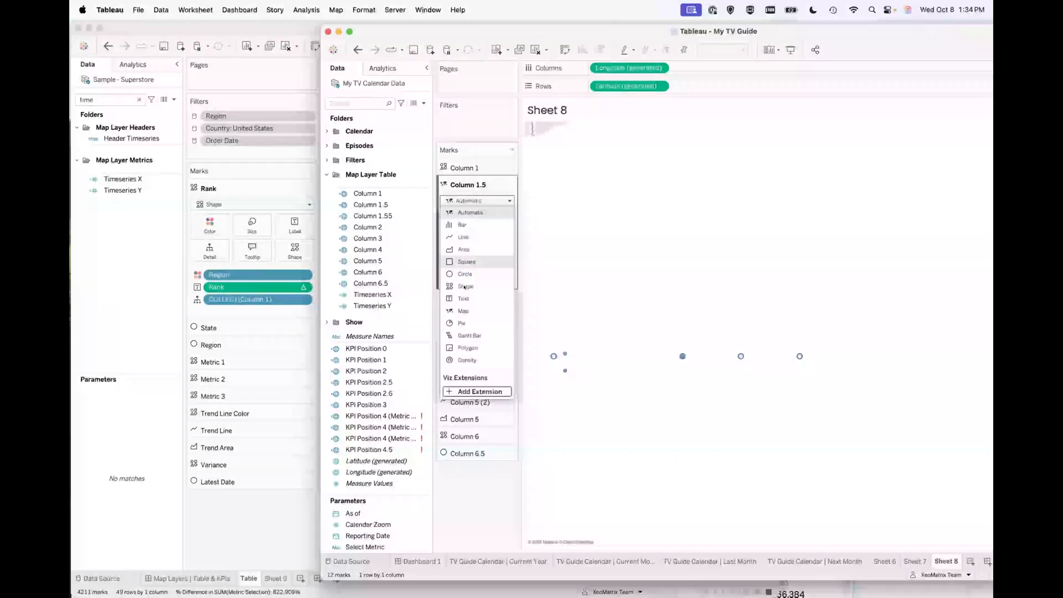
click(465, 275)
- Change the mark types of the Column 1.55 and Column 2 (2) layers to Circle
click(466, 298)
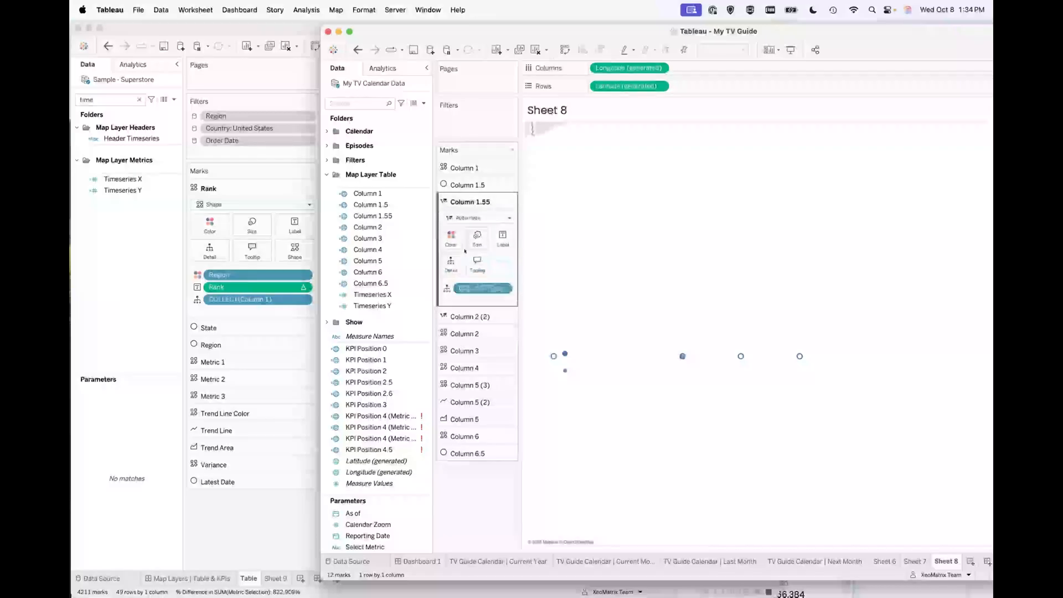
click(476, 217)
click(467, 292)
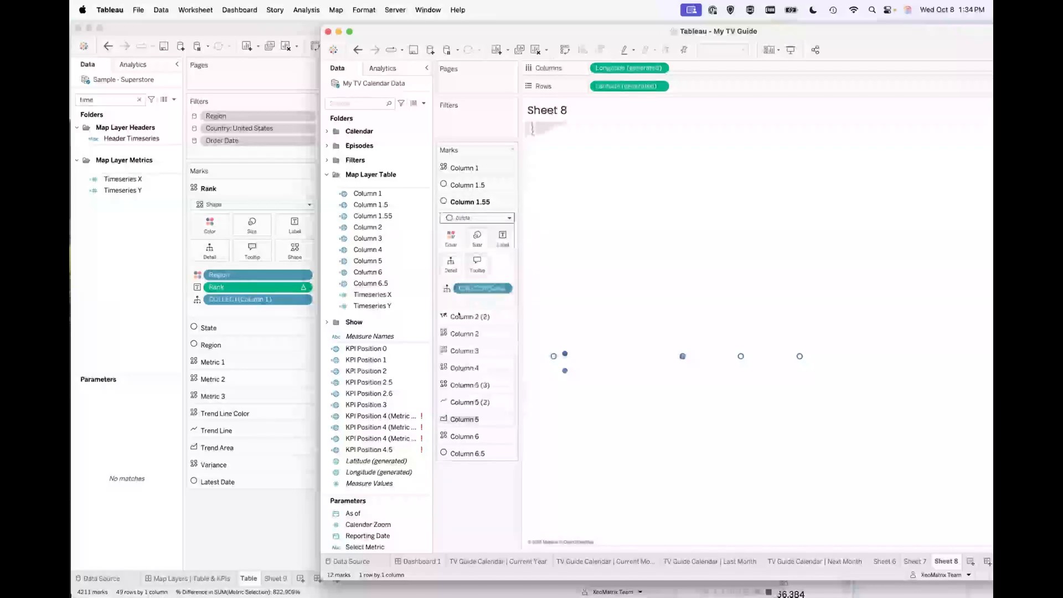
click(458, 315)
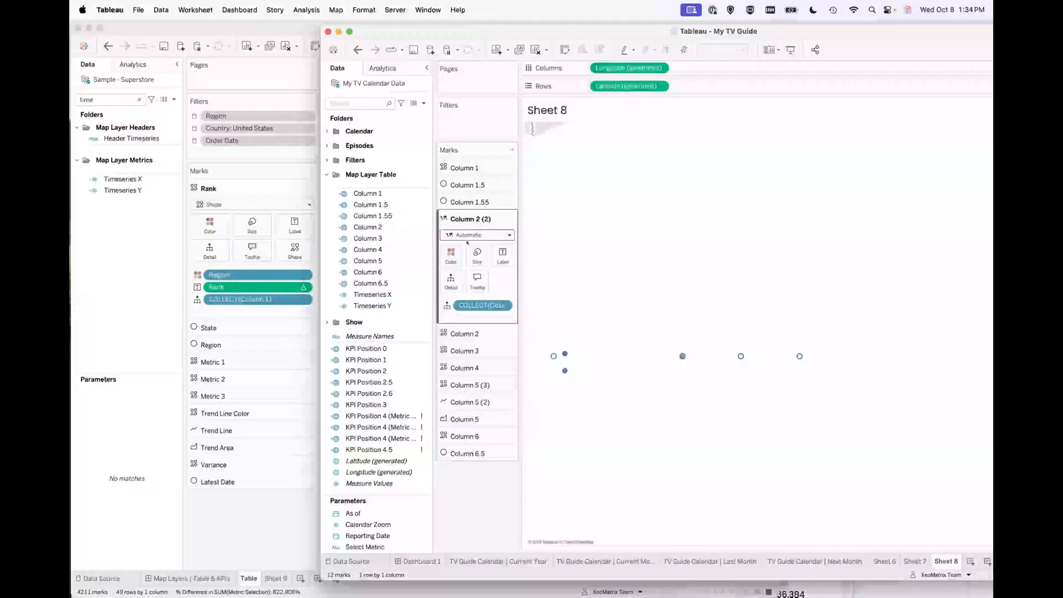
click(467, 238)
click(464, 307)
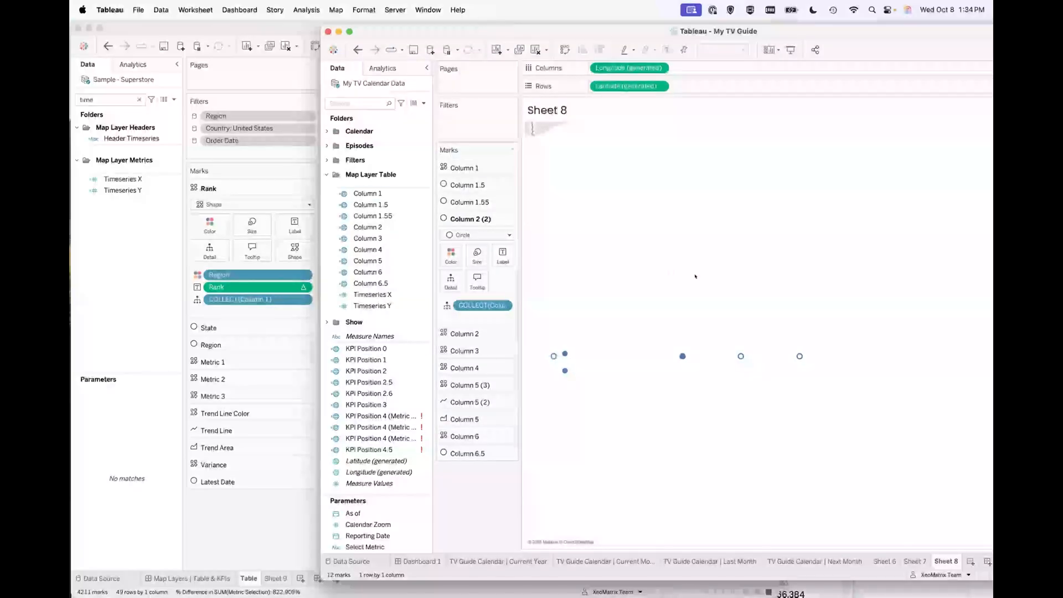
click(467, 164)
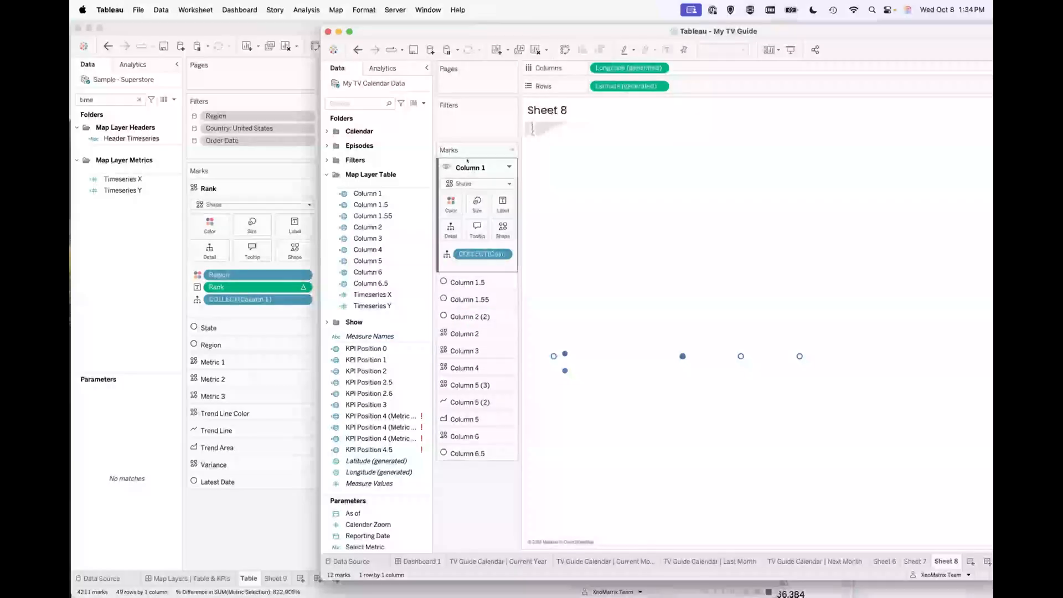
click(477, 183)
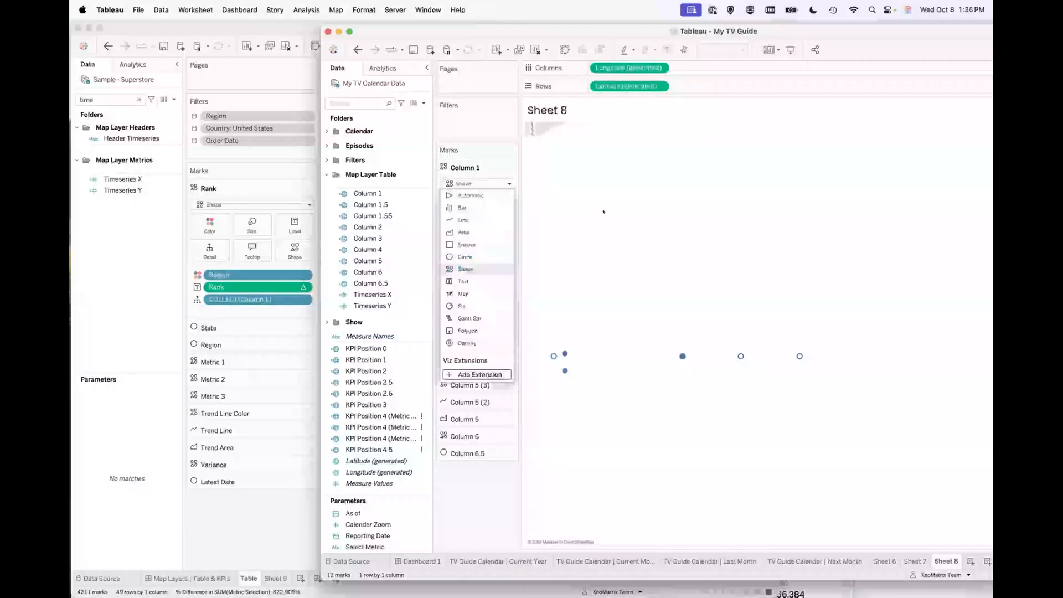
click(604, 211)
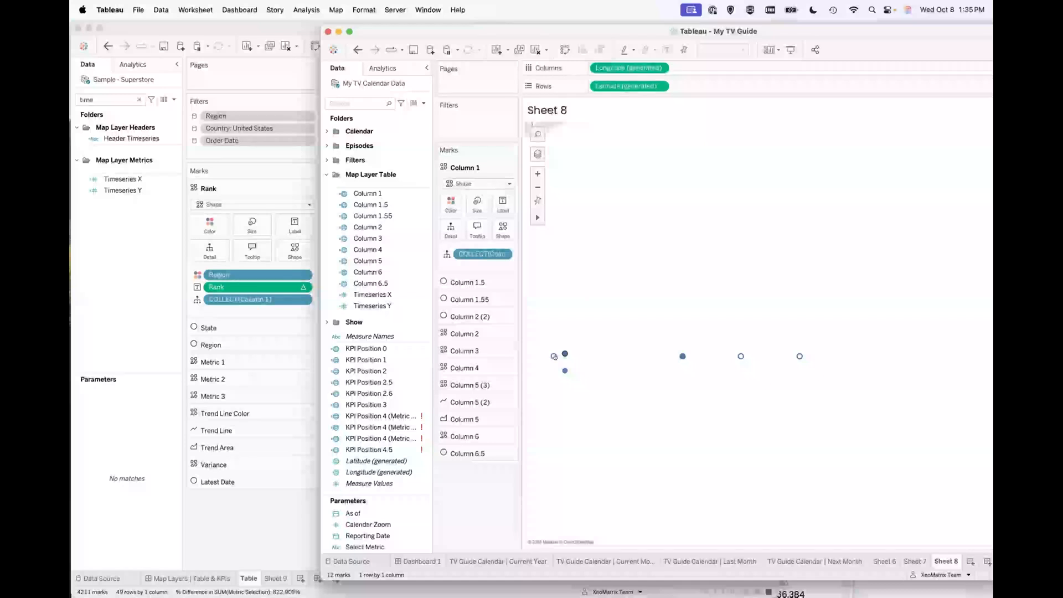
- Switch to the "Adventures in Map Layers" workbook and show the Longitude and Latitude axis headers on its Table sheet
click(151, 288)
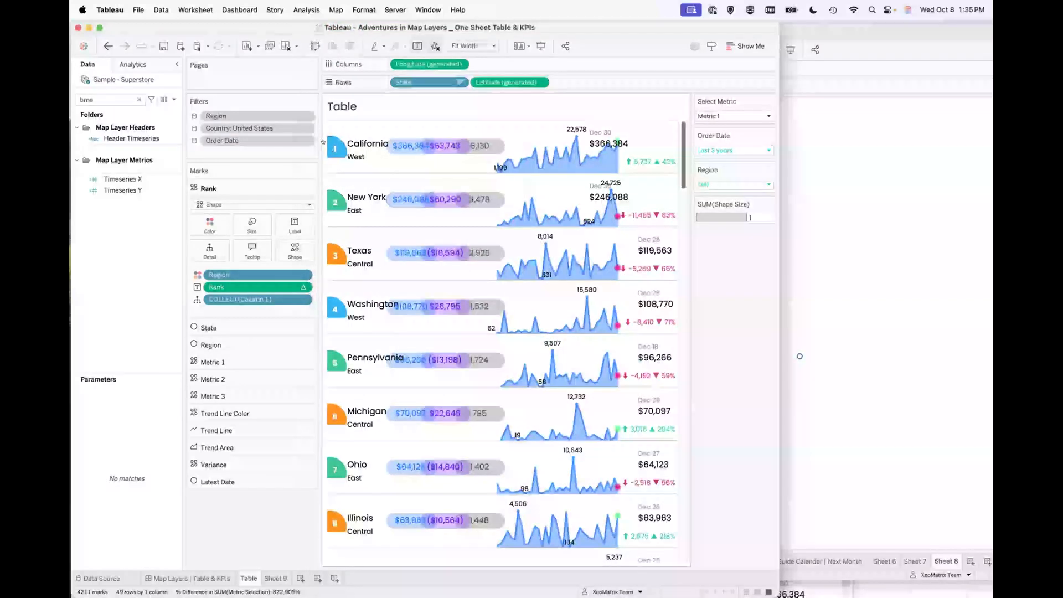
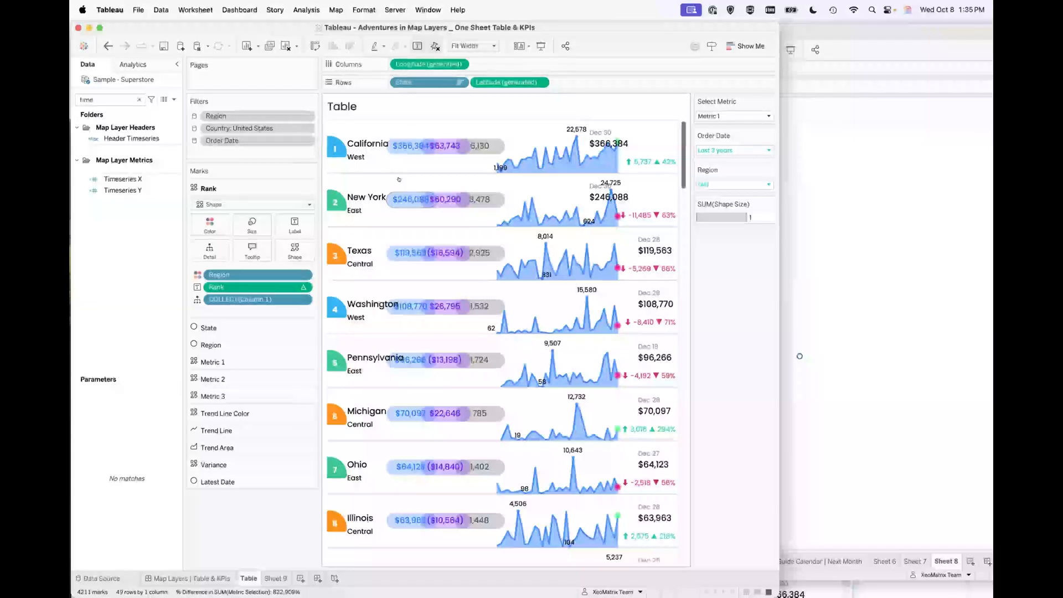
click(840, 195)
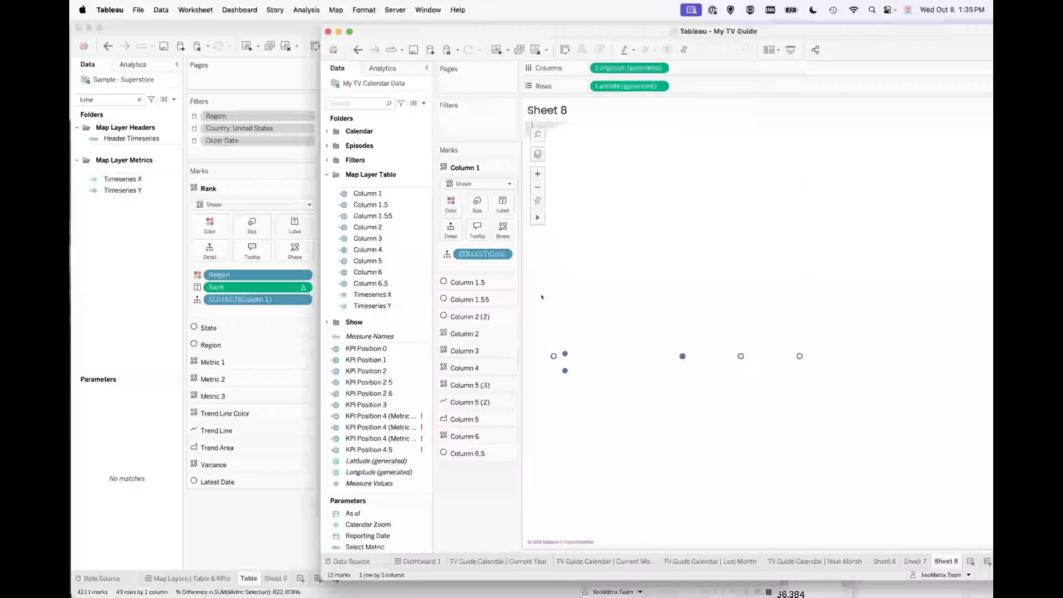
click(250, 141)
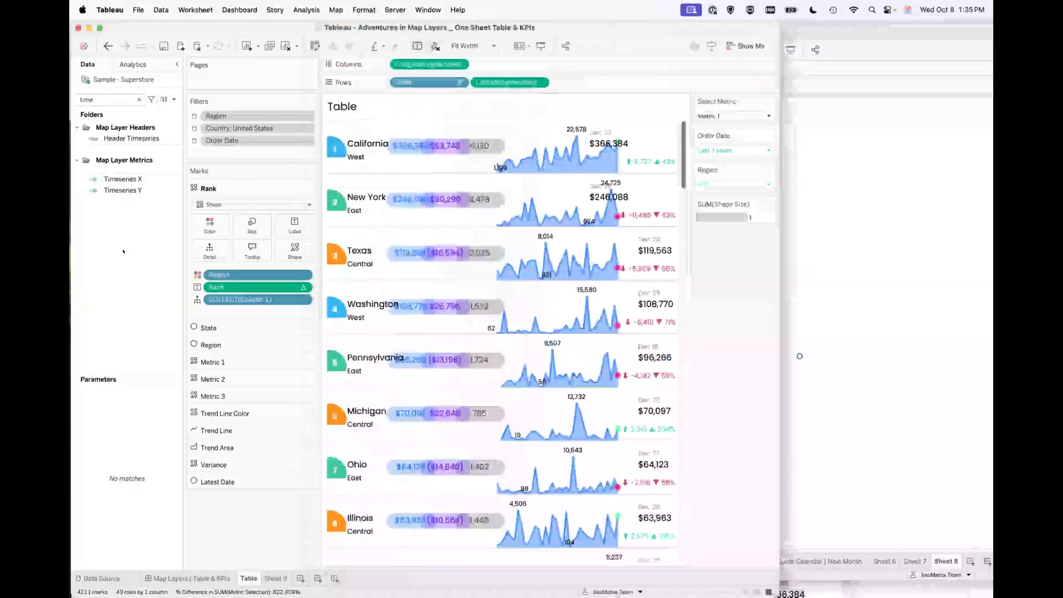
click(458, 64)
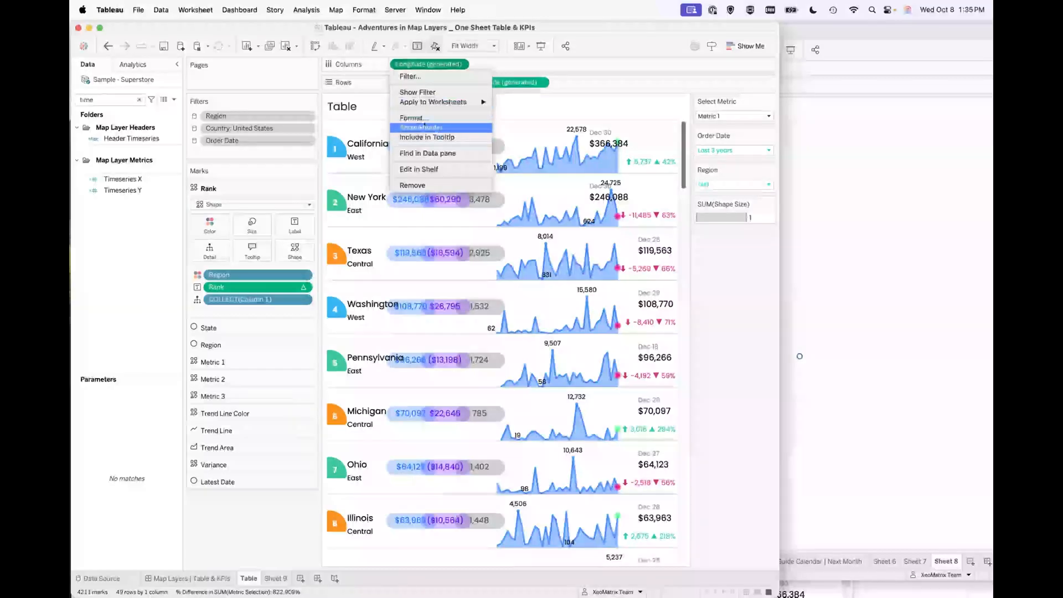
click(540, 81)
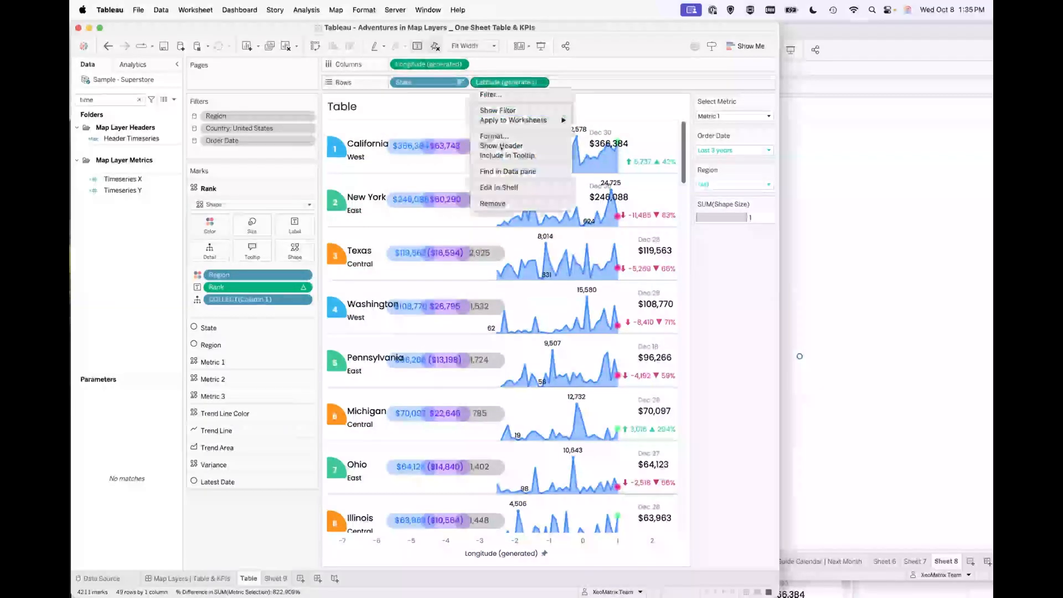
click(502, 146)
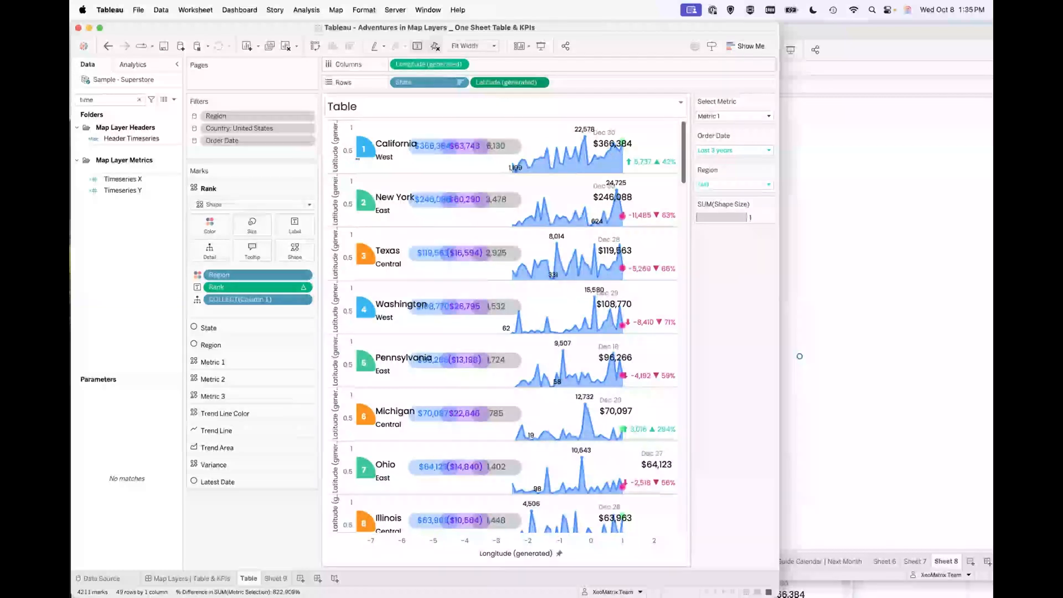
- Examine the custom fixed start and end of the Latitude axis on the reference Table sheet
right_click(354, 157)
click(368, 163)
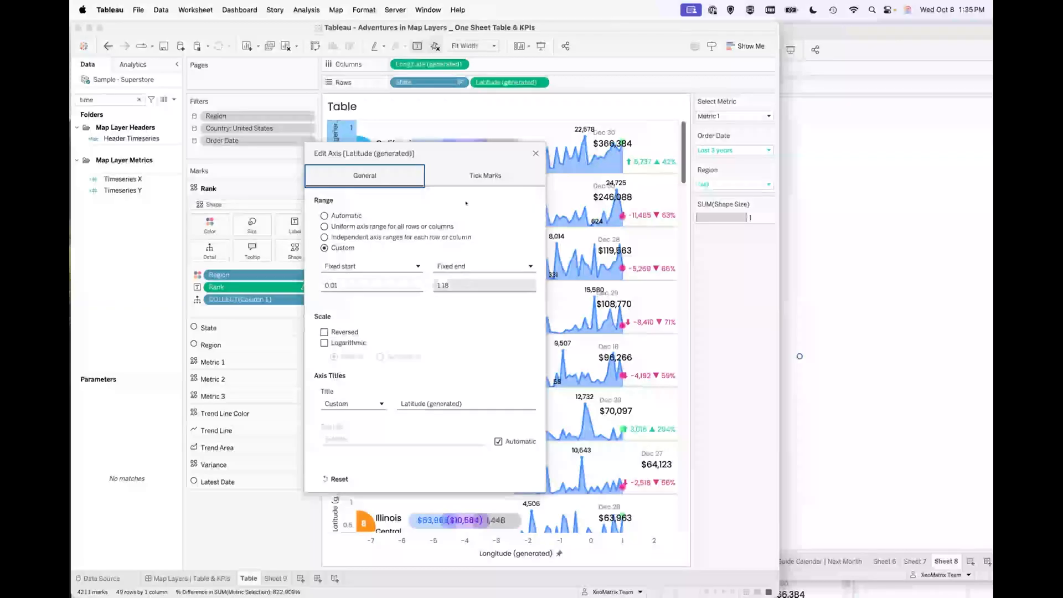
drag(421, 153, 518, 261)
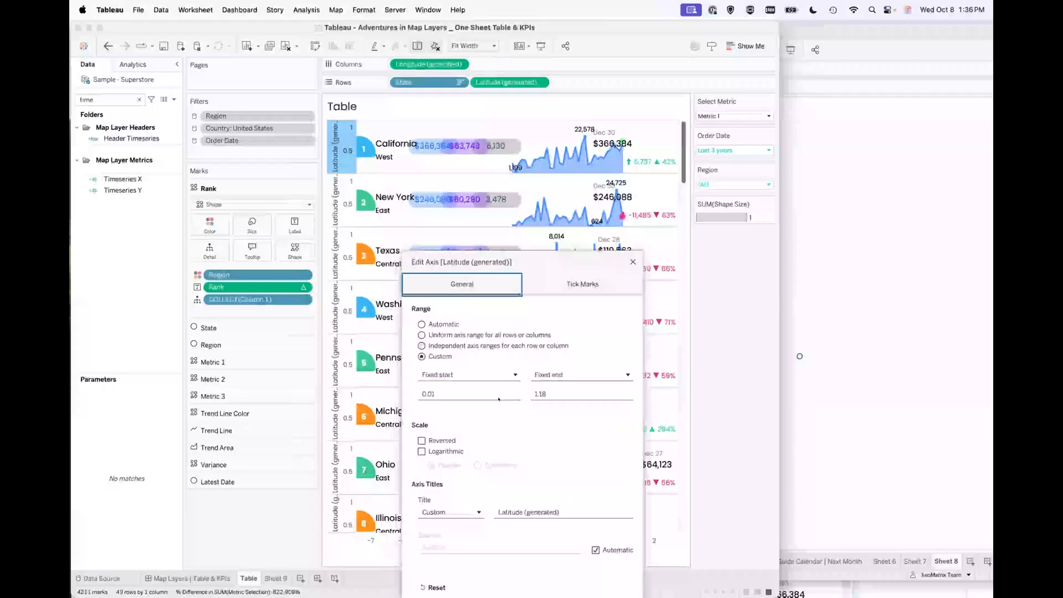
click(630, 261)
- Return to the My TV Guide workbook and set the background map of Sheet 8 to None
click(835, 272)
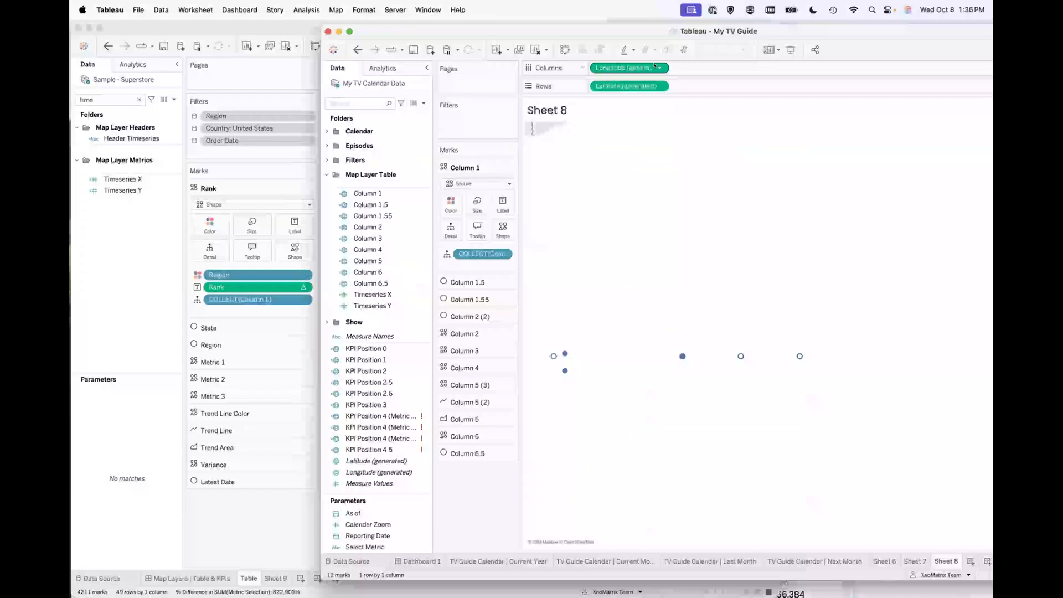
click(336, 10)
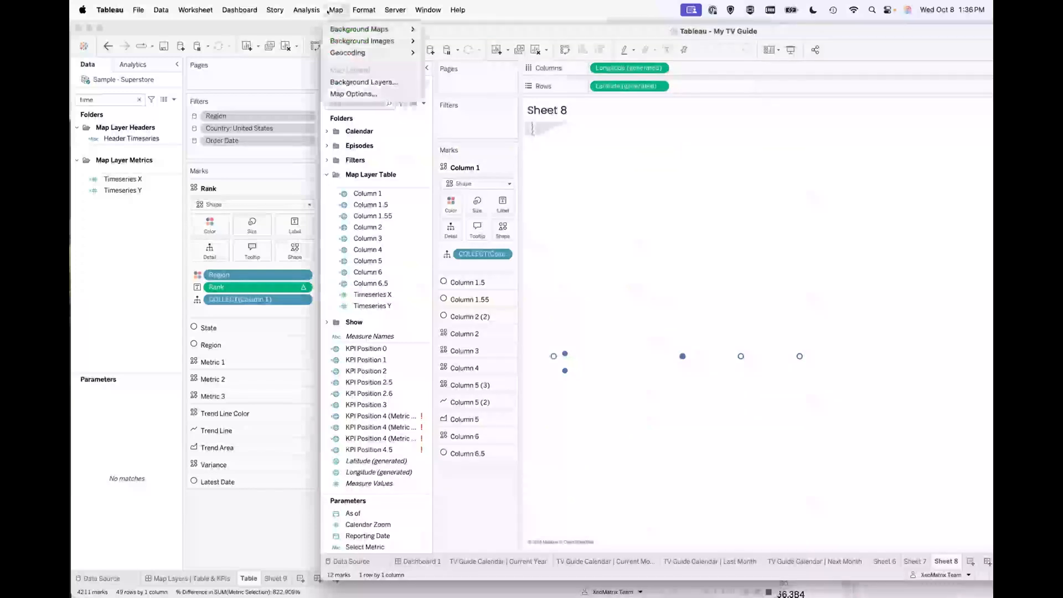
mouse_move(355, 28)
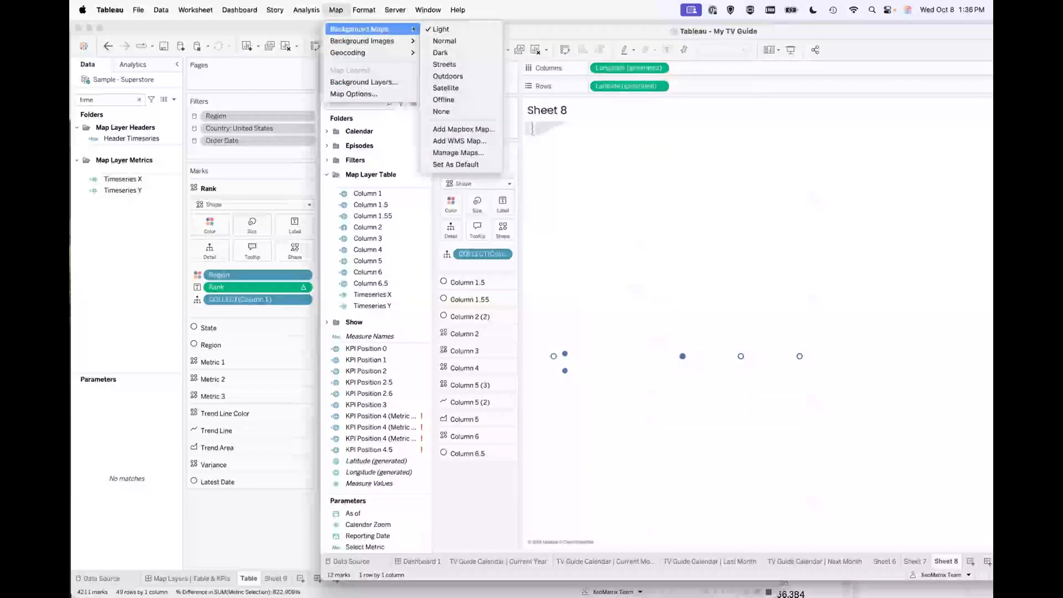
click(442, 111)
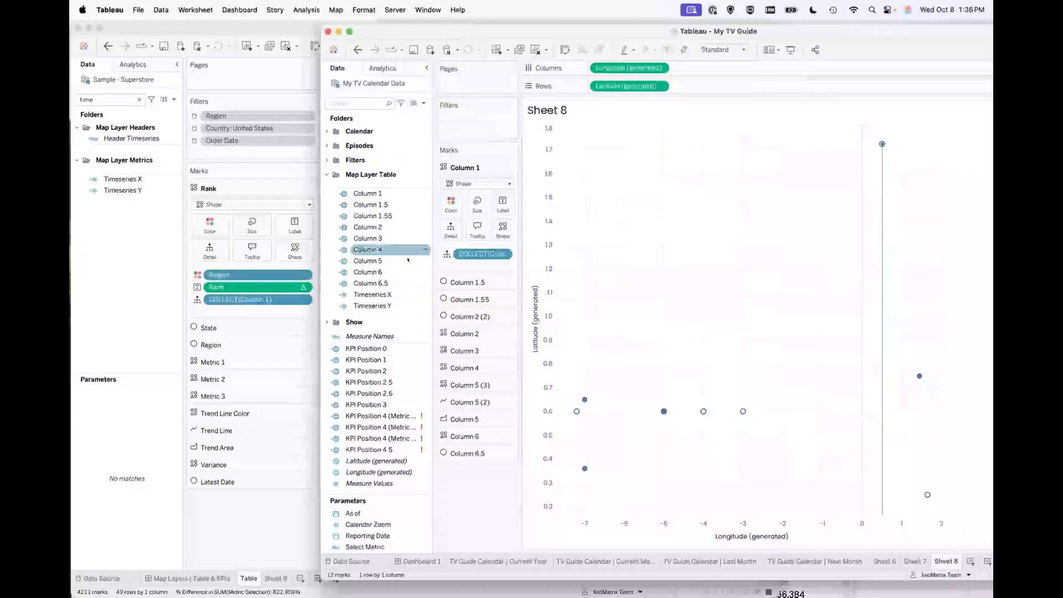
- Add Show Name and Image URL from the Show folder to Rows, ahead of the Latitude field
click(327, 175)
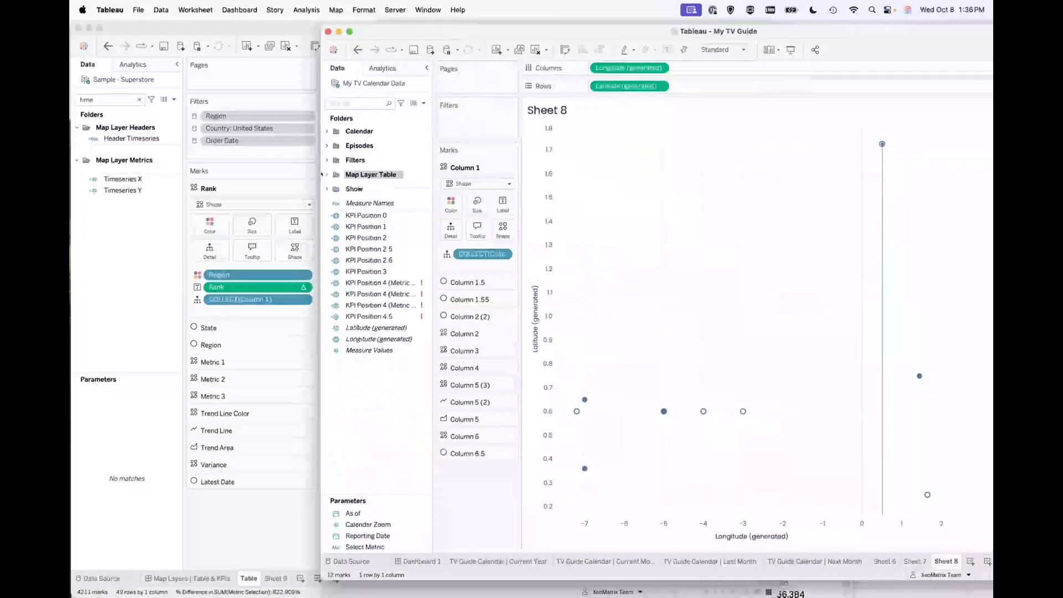
click(326, 189)
drag(371, 222, 588, 88)
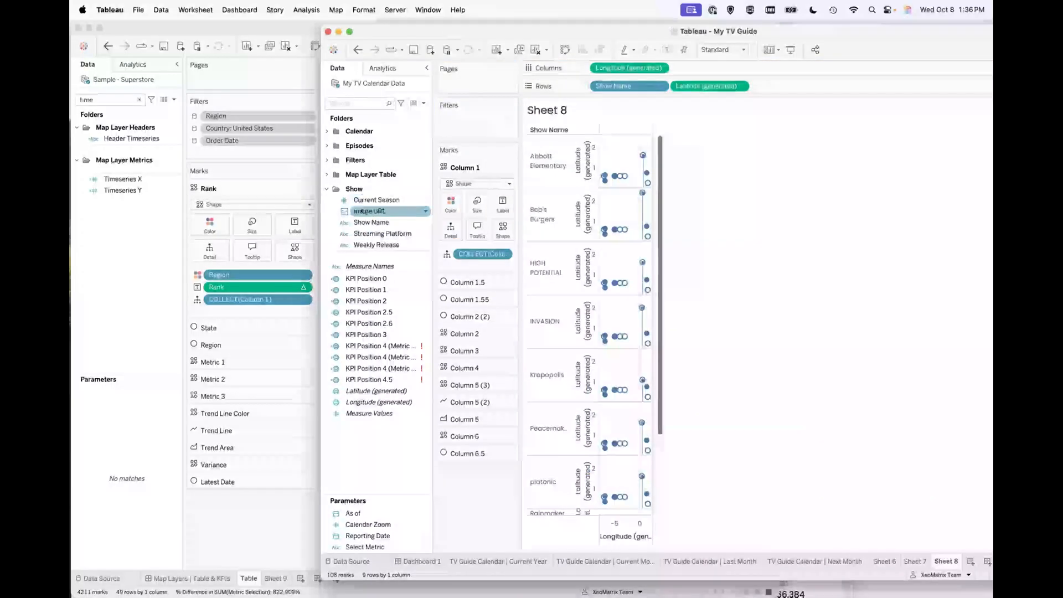
drag(354, 211, 663, 83)
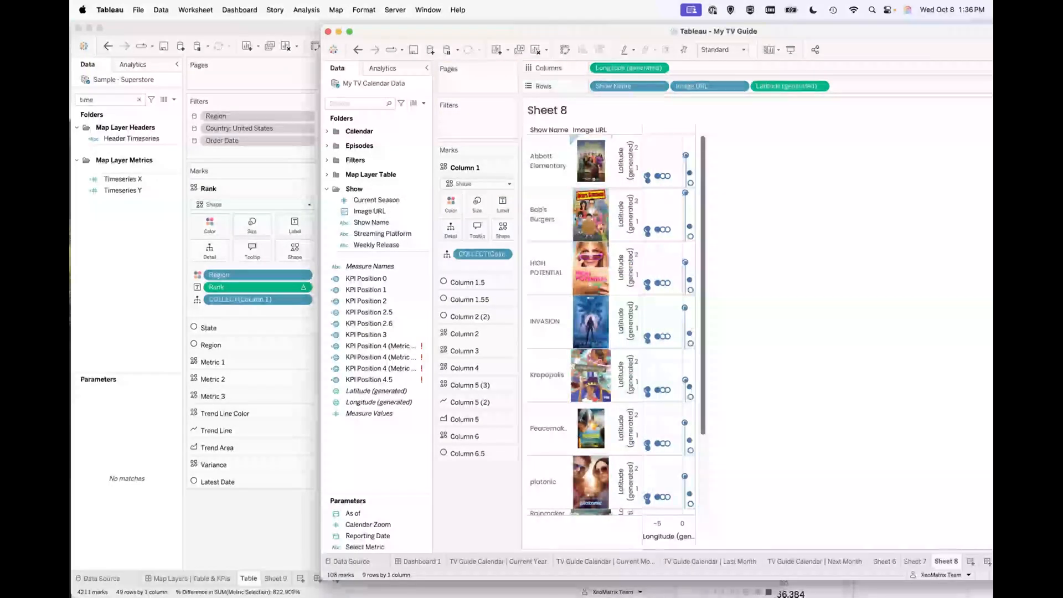
- Hide the Show Name header so that only the show images label the rows
click(656, 87)
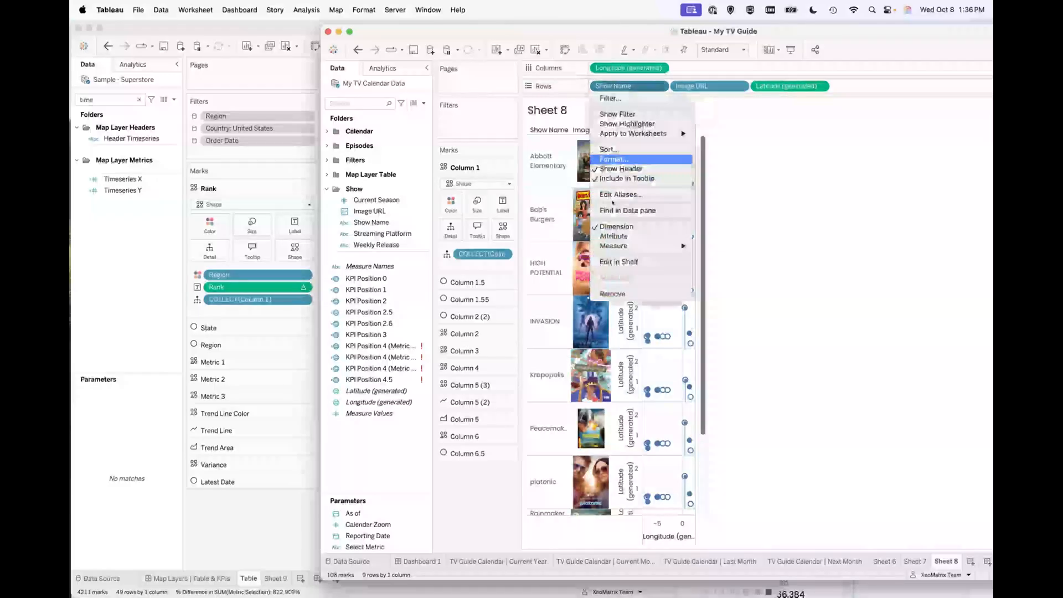
click(612, 169)
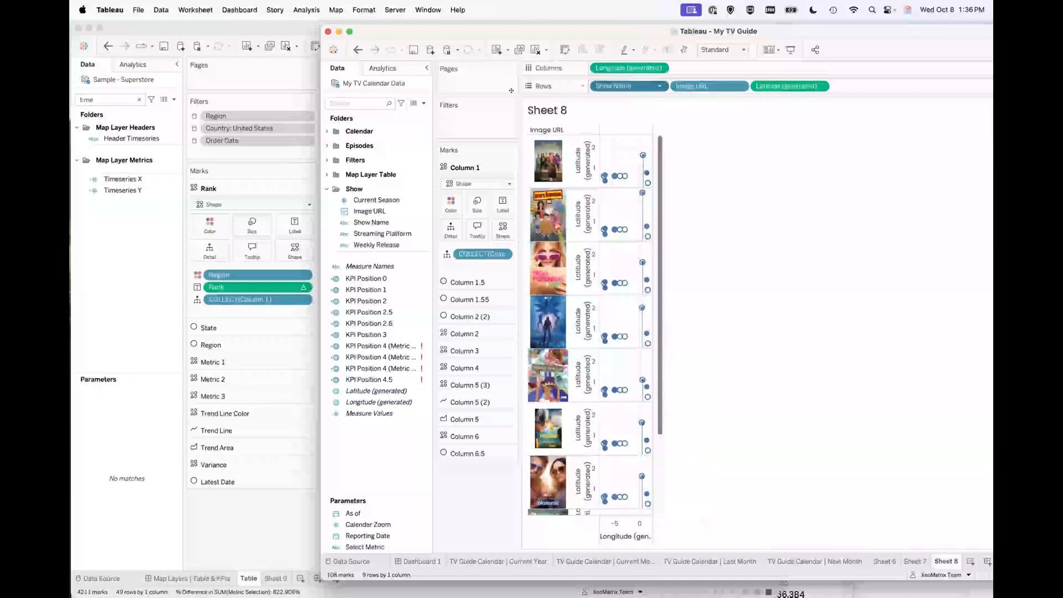
drag(316, 141, 131, 139)
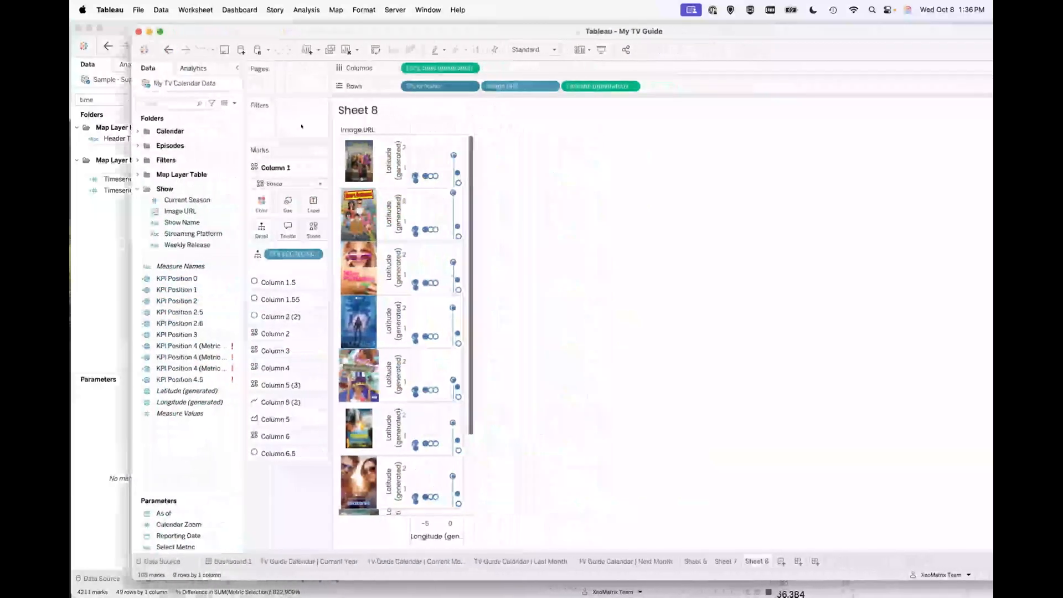
- Set the view of Sheet 8 to Fit Width
right_click(351, 129)
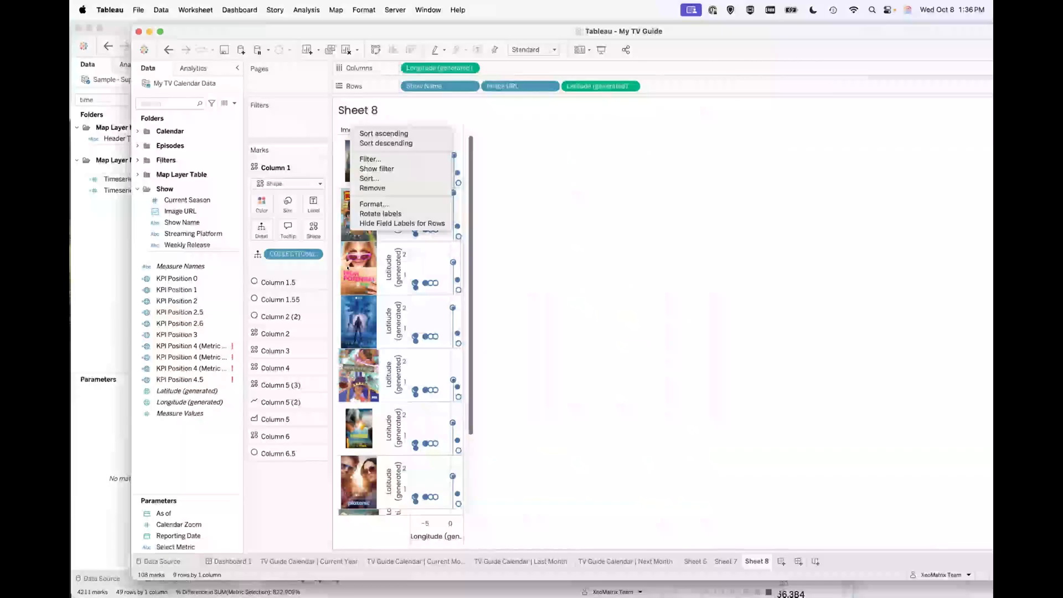
click(527, 175)
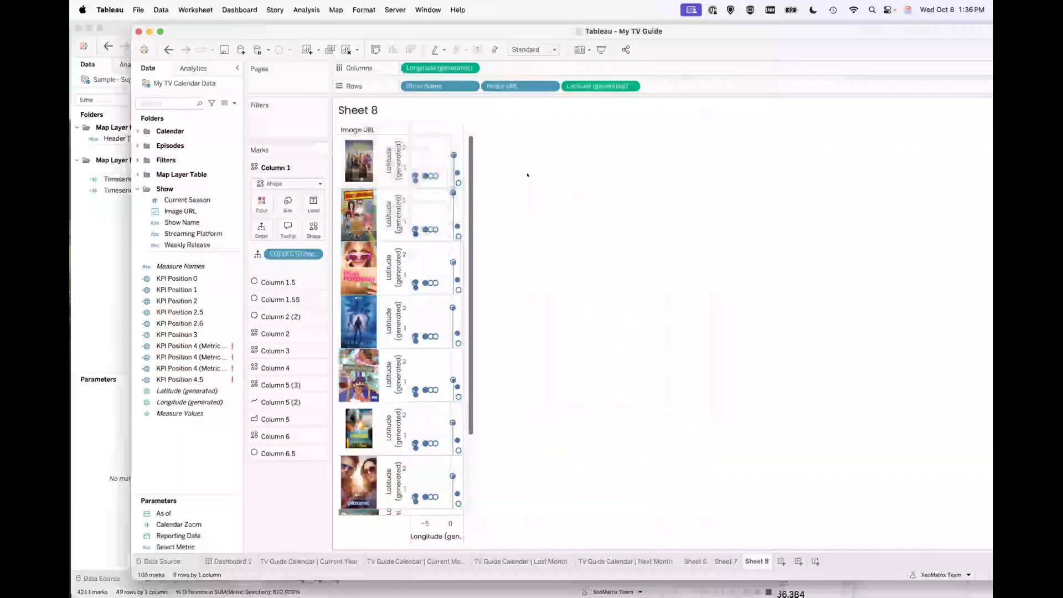
click(552, 50)
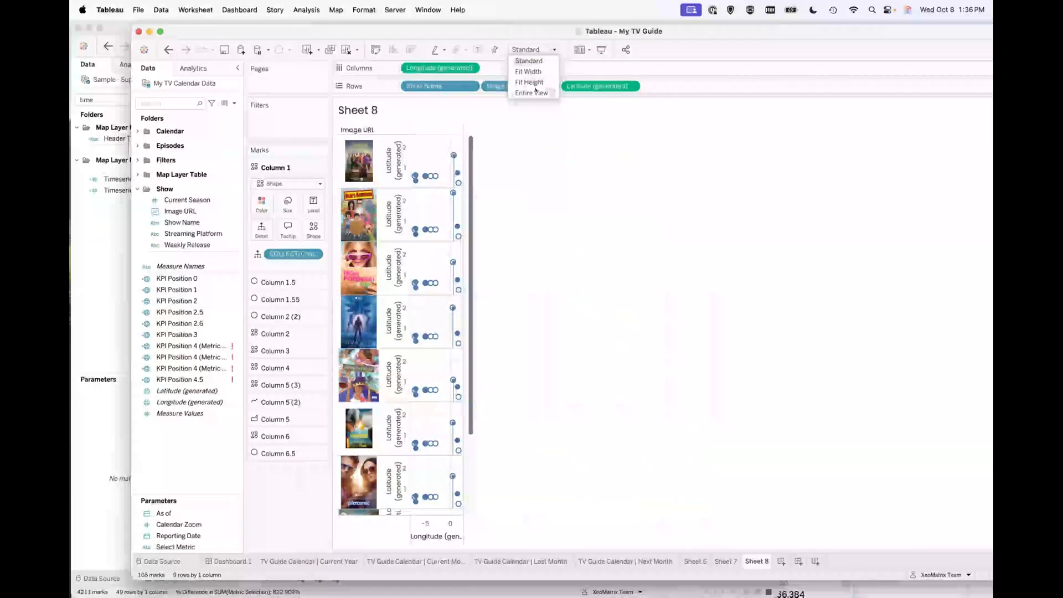
click(529, 72)
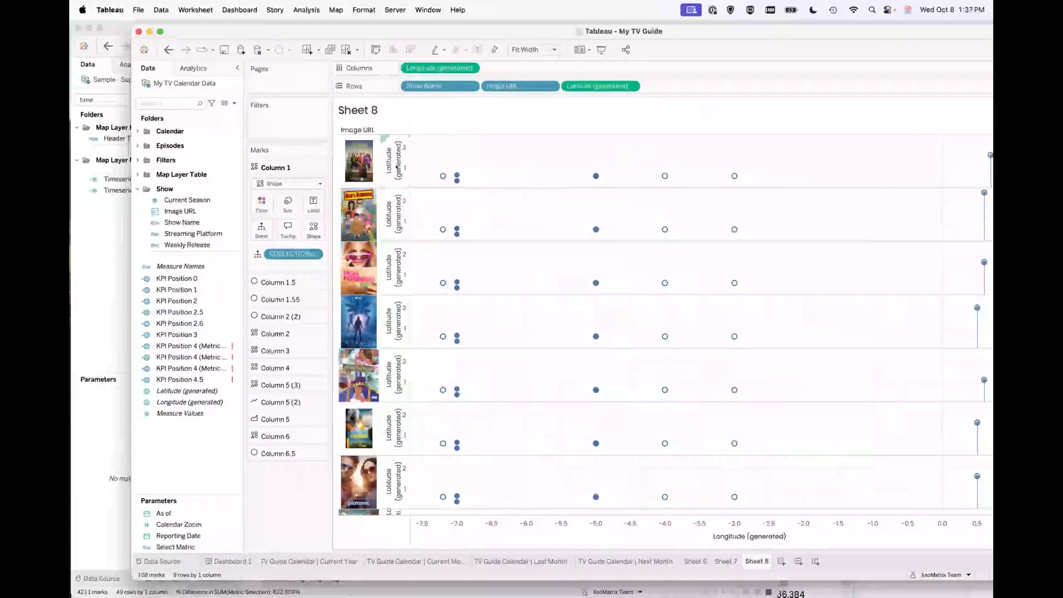
- Give the Latitude axis of Sheet 8 a custom range with a fixed start of 0.01
right_click(397, 168)
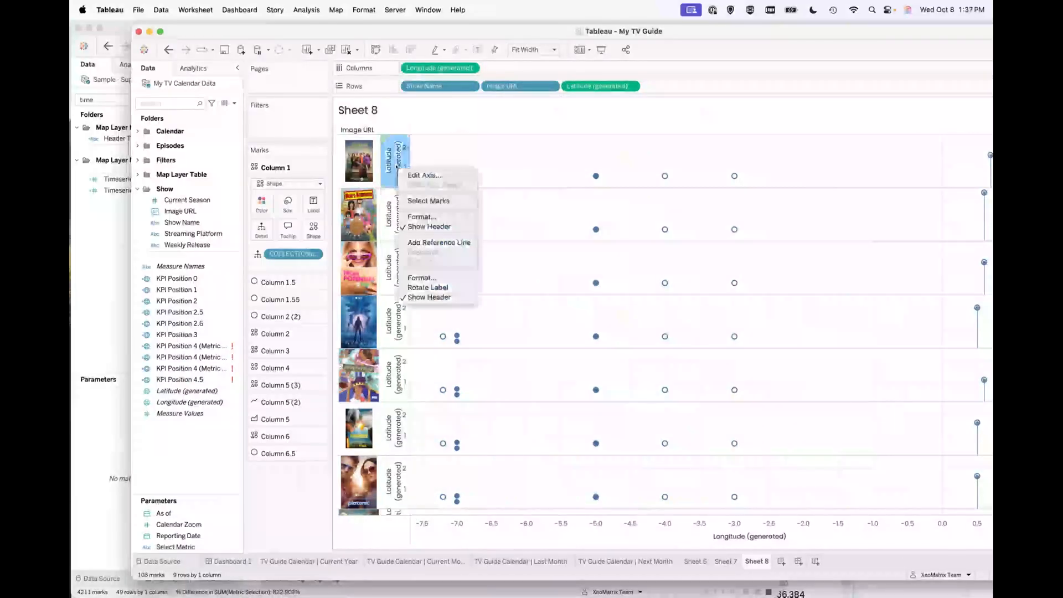
click(432, 176)
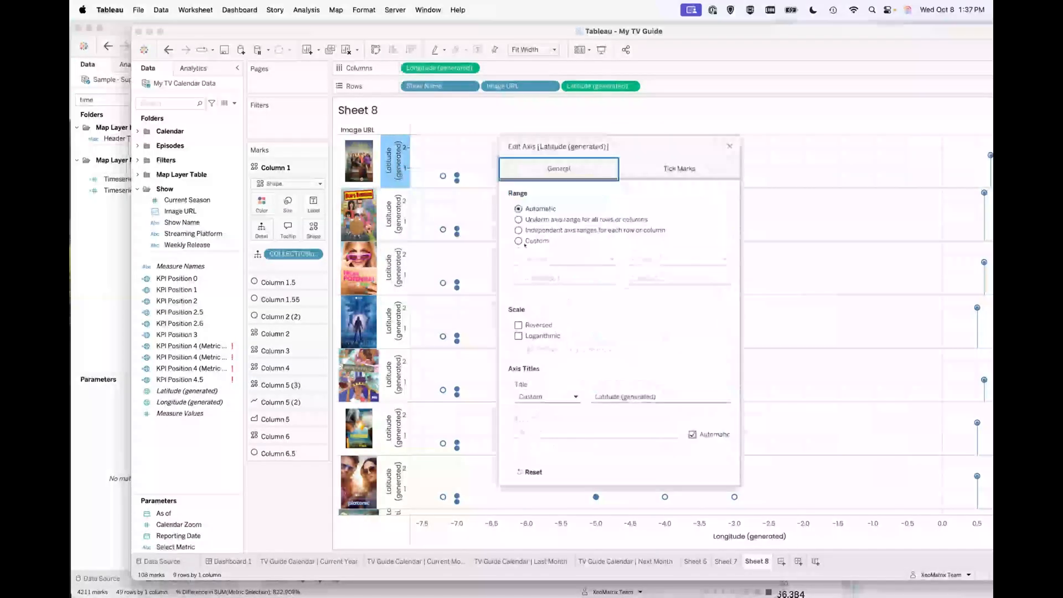
click(517, 240)
click(532, 278)
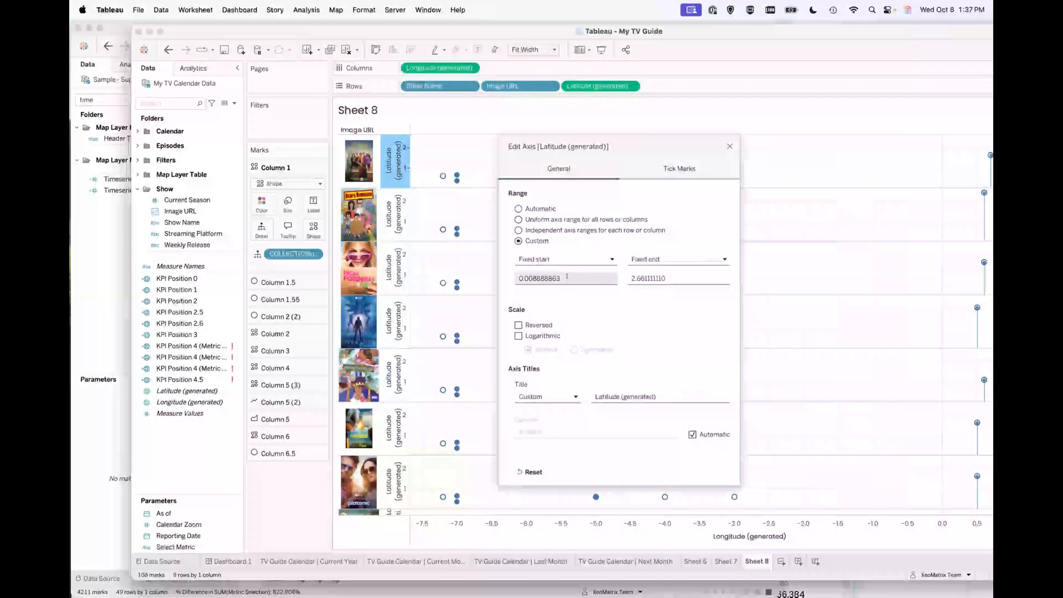
text(0.01)
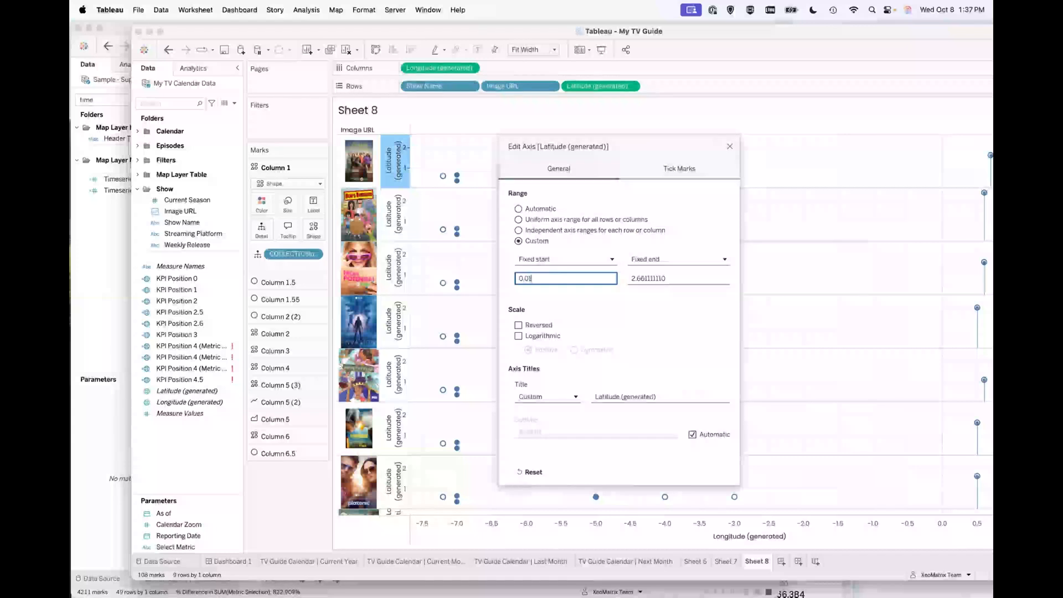
- Check the Latitude axis range on the reference workbook's Table sheet and set Sheet 8's Latitude fixed end to 1.18
click(677, 277)
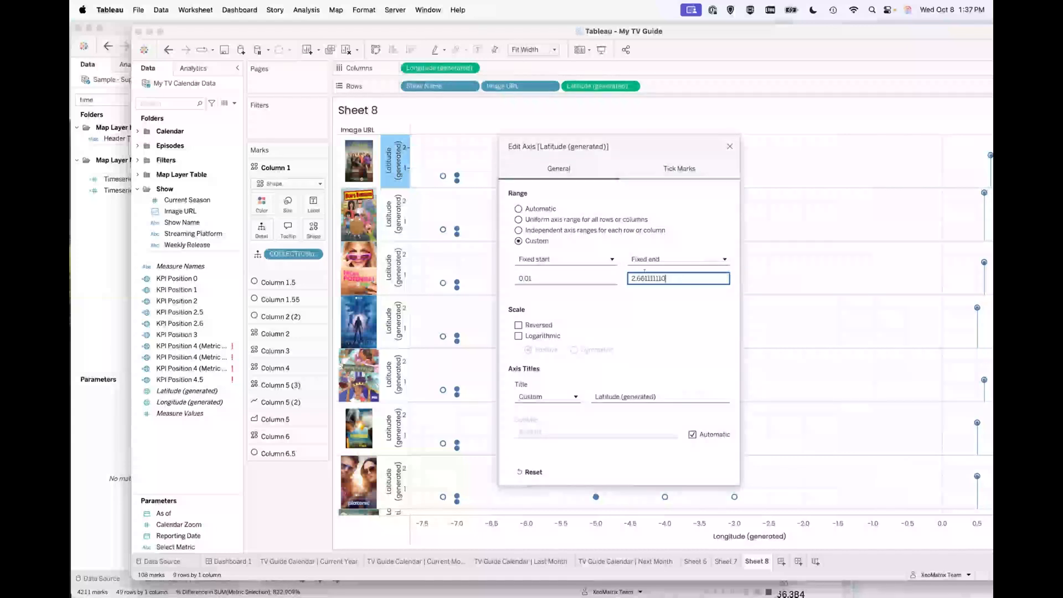
drag(669, 278, 636, 271)
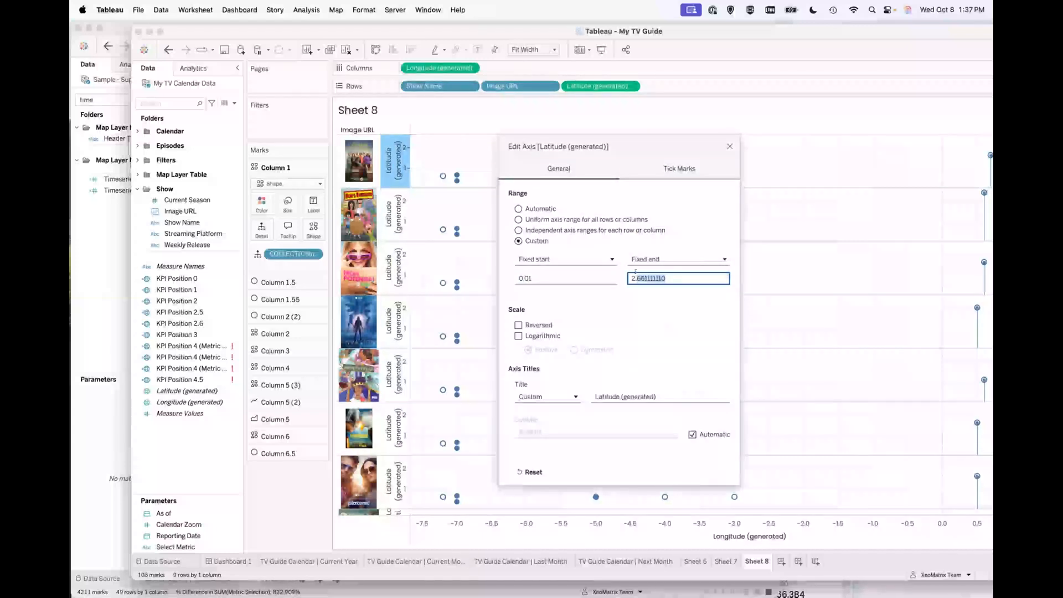
click(88, 320)
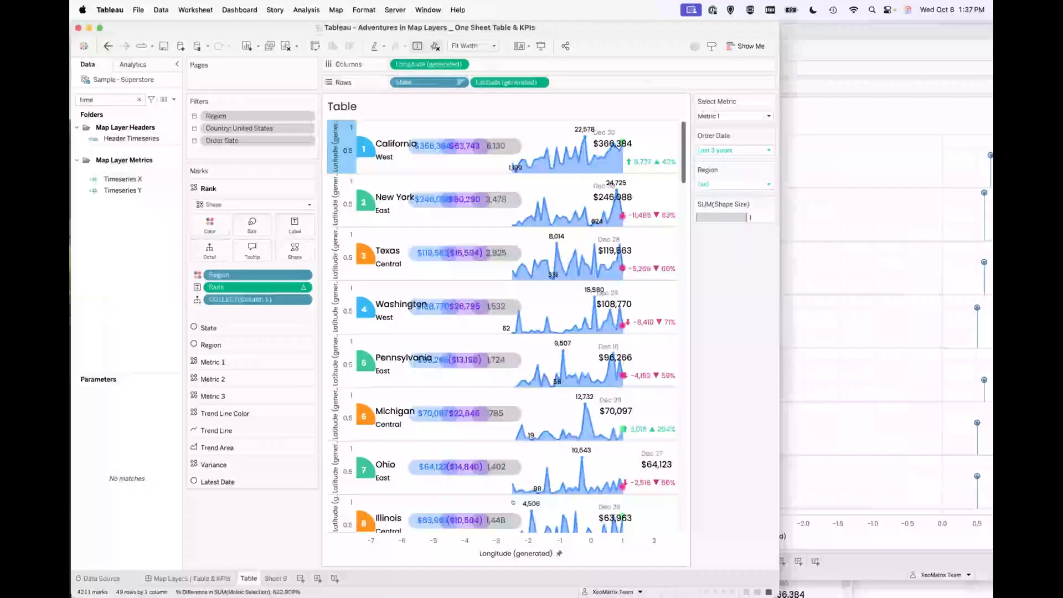
right_click(340, 145)
click(377, 166)
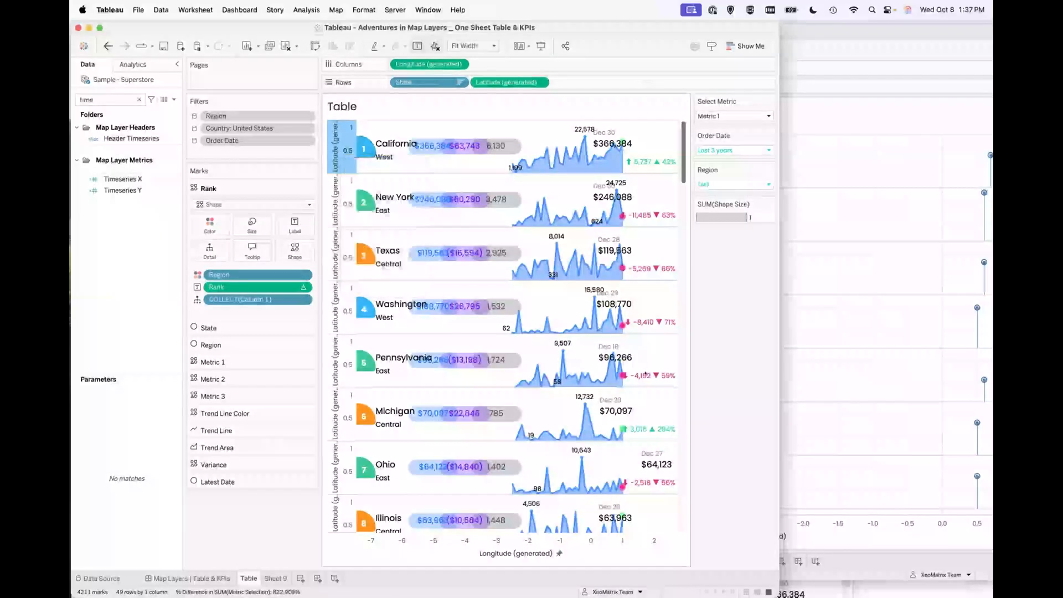
click(883, 237)
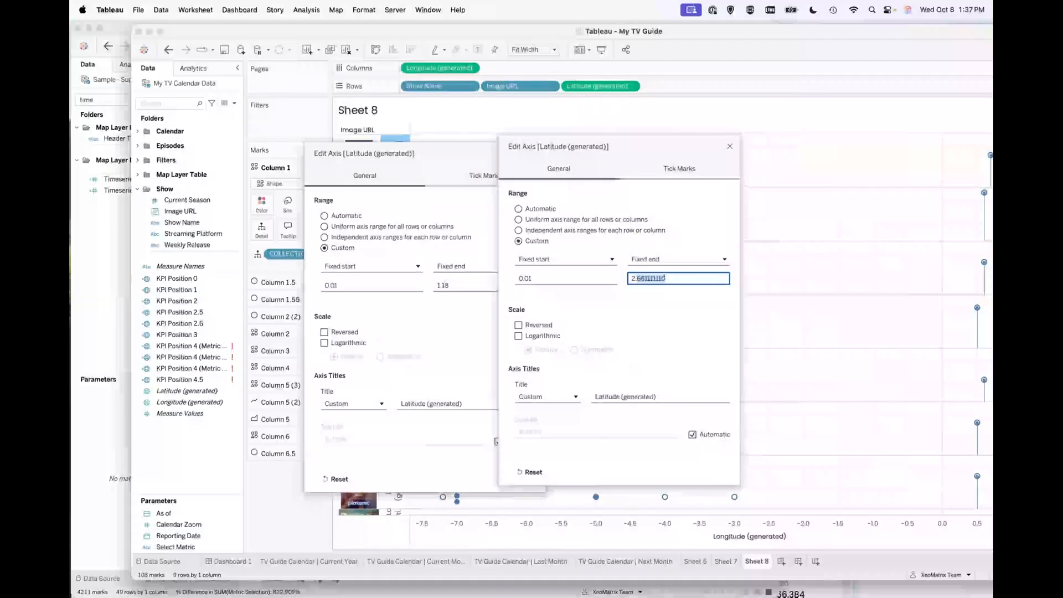
text(1)
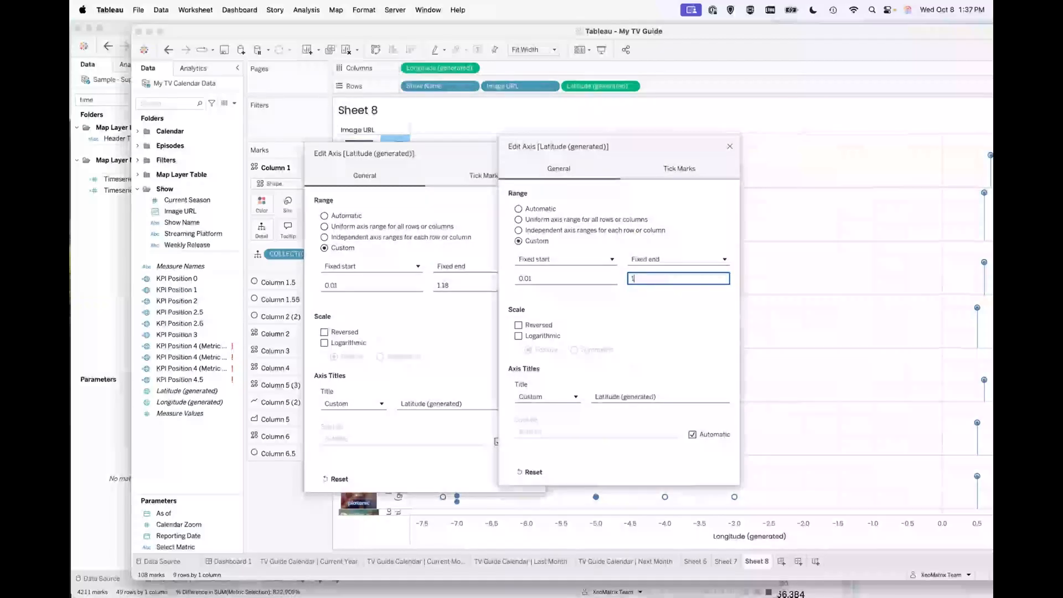
text(.18)
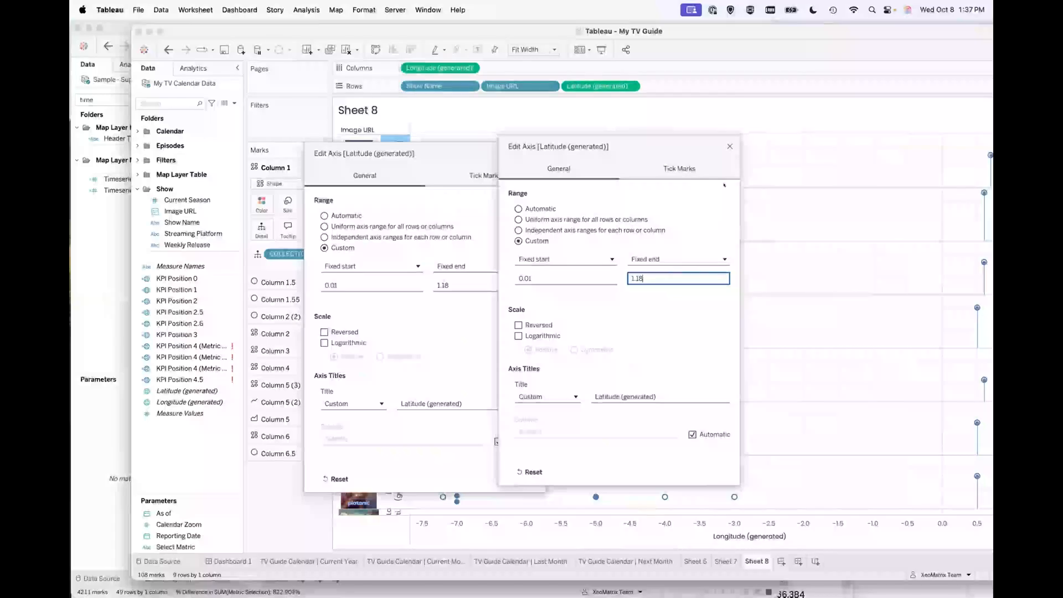
click(730, 146)
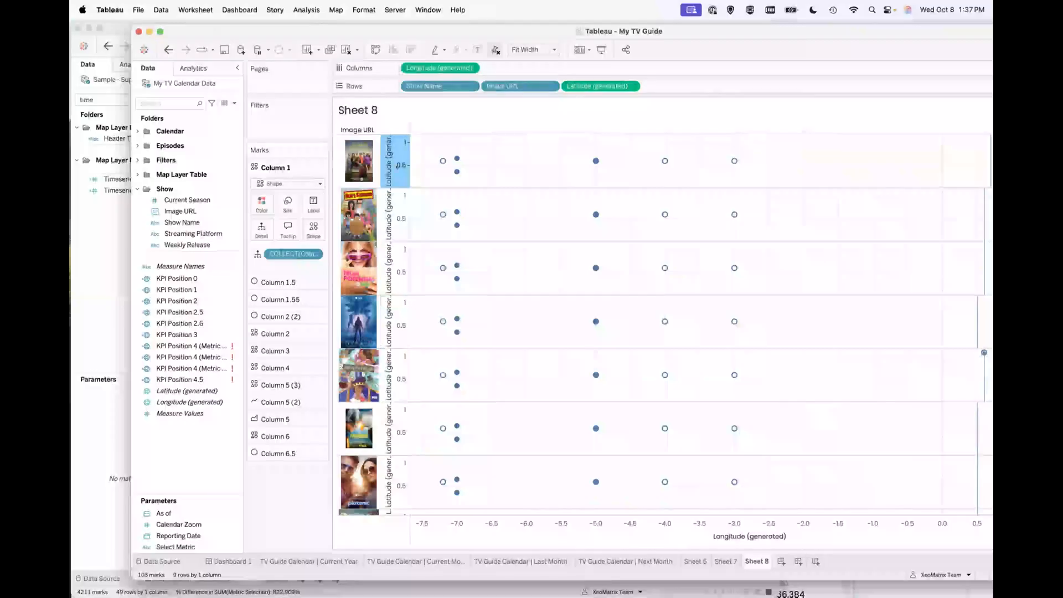
- Switch the Longitude axis range of Sheet 8 to Custom with a fixed start
right_click(445, 532)
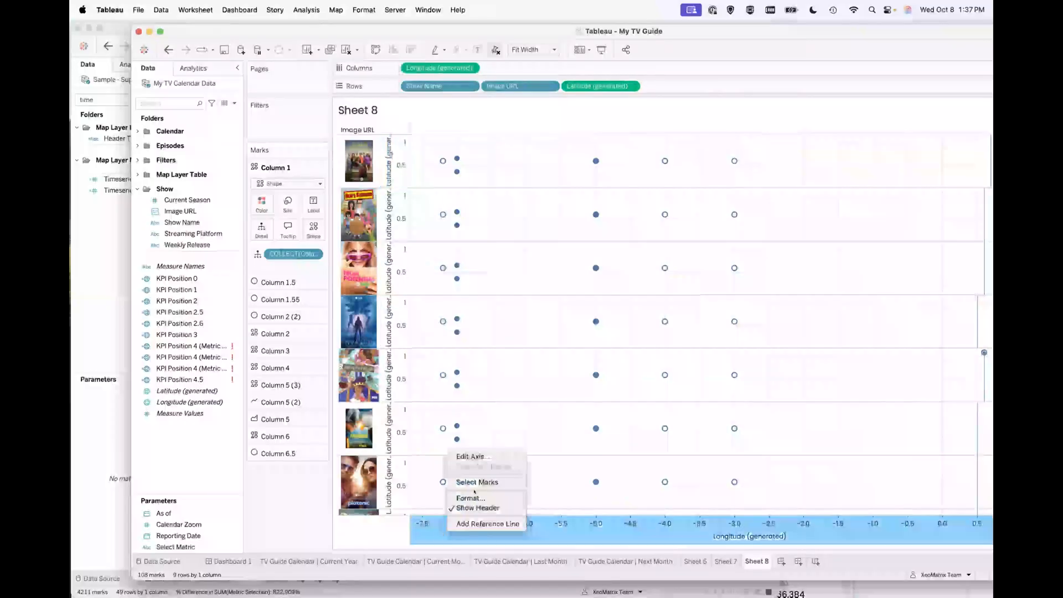
click(465, 456)
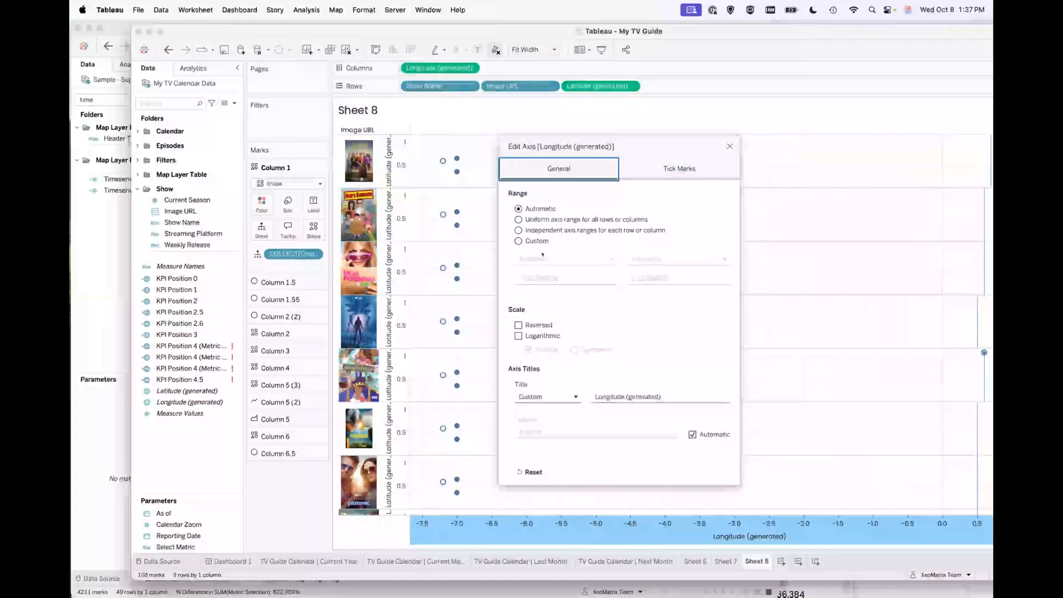
click(518, 241)
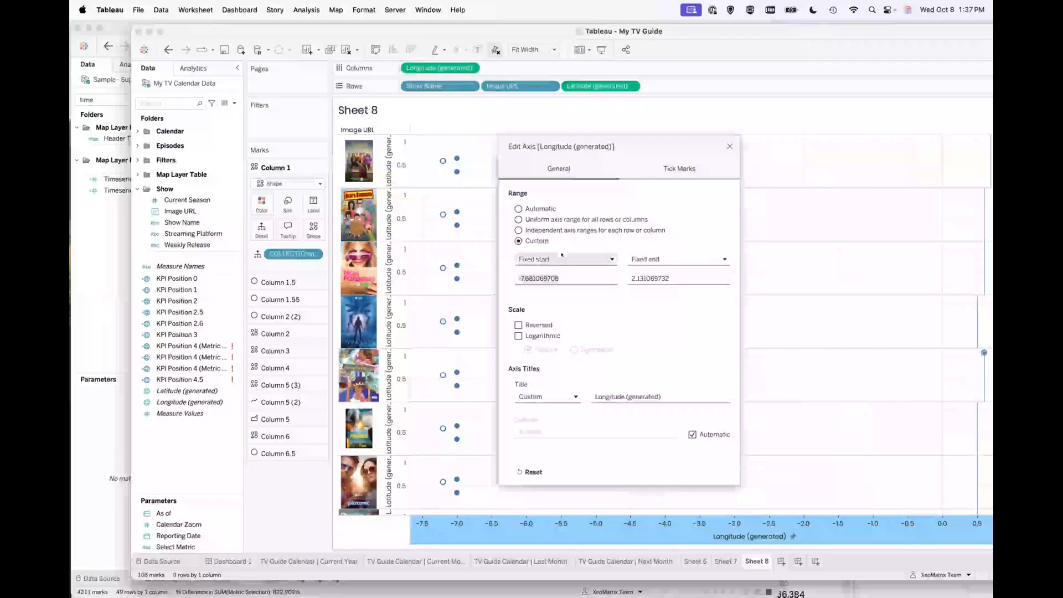
click(562, 254)
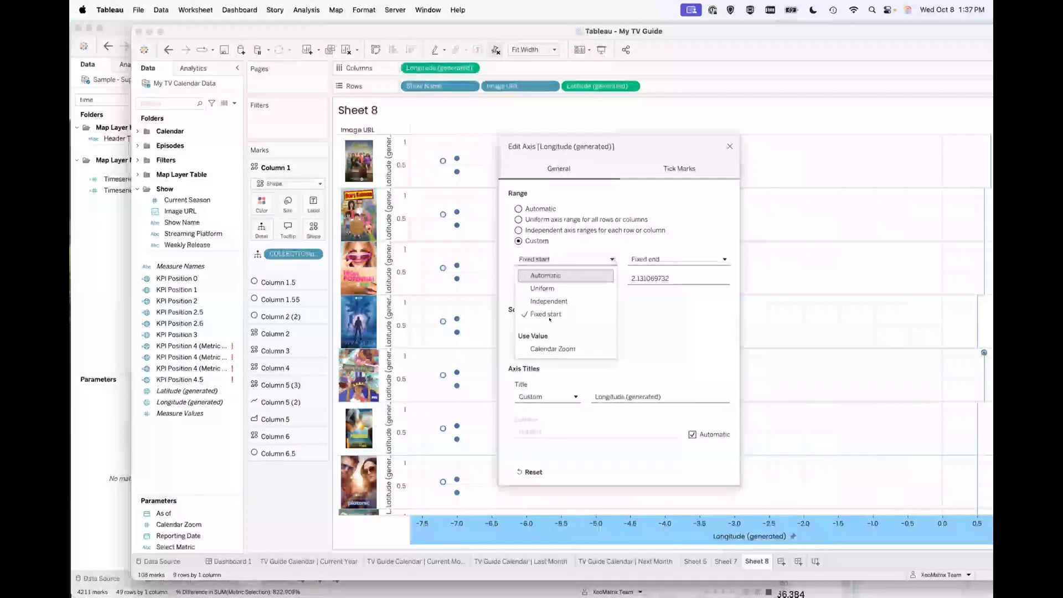
click(545, 308)
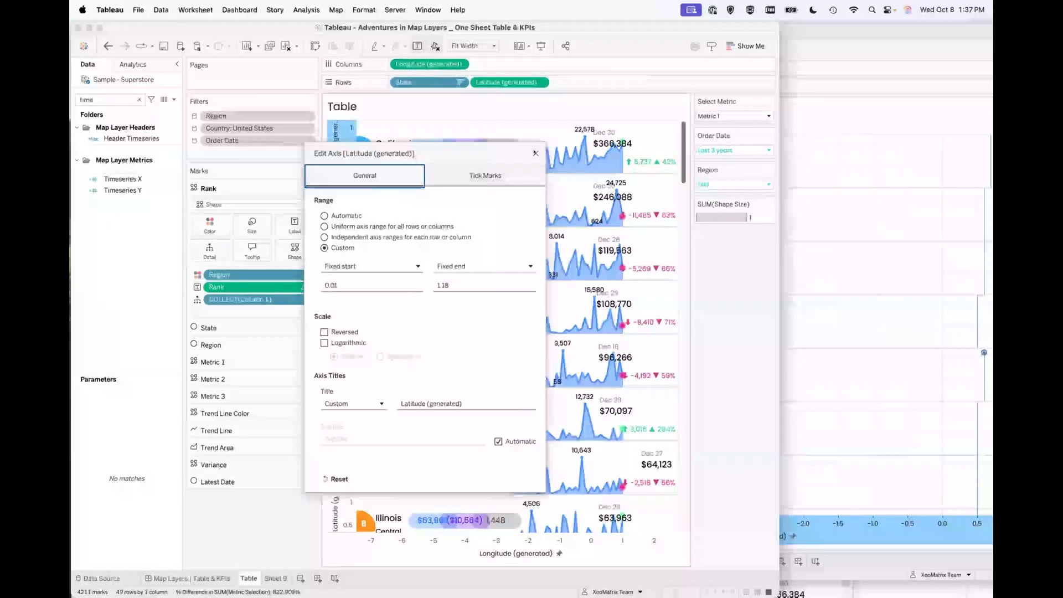
- In the reference workbook, close the Latitude axis settings and examine the Longitude axis range of the Table sheet
click(536, 153)
right_click(407, 546)
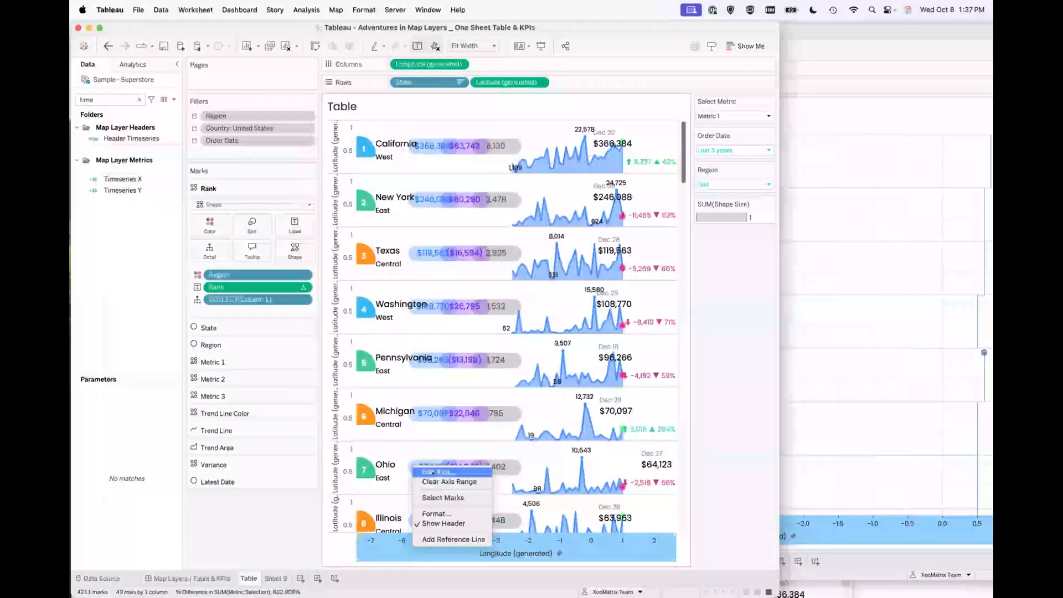
click(433, 472)
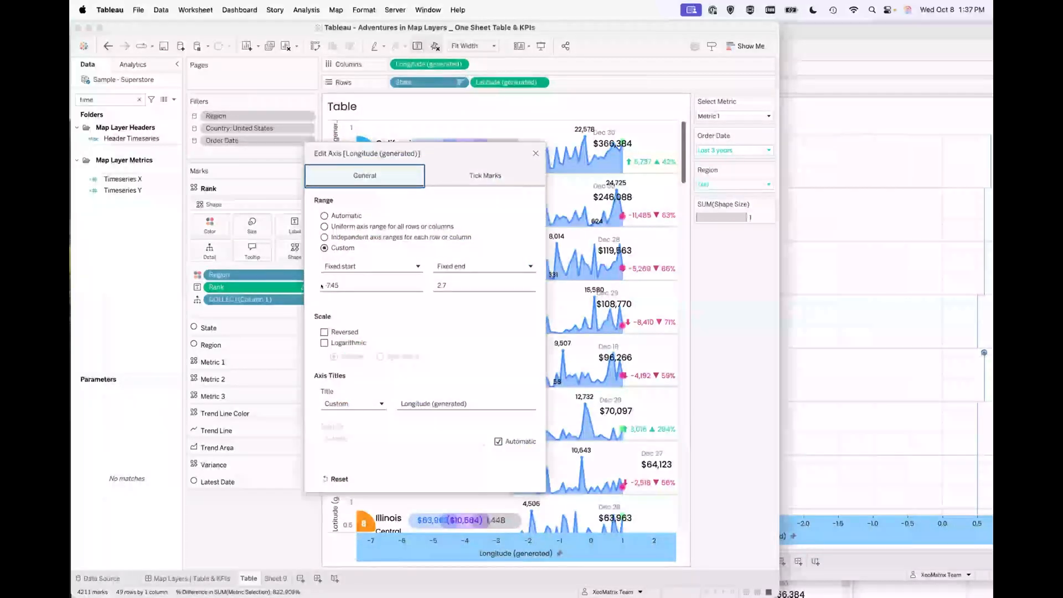
- Return to the My TV Guide workbook and set the fixed start of the Longitude axis to -7.45
click(852, 320)
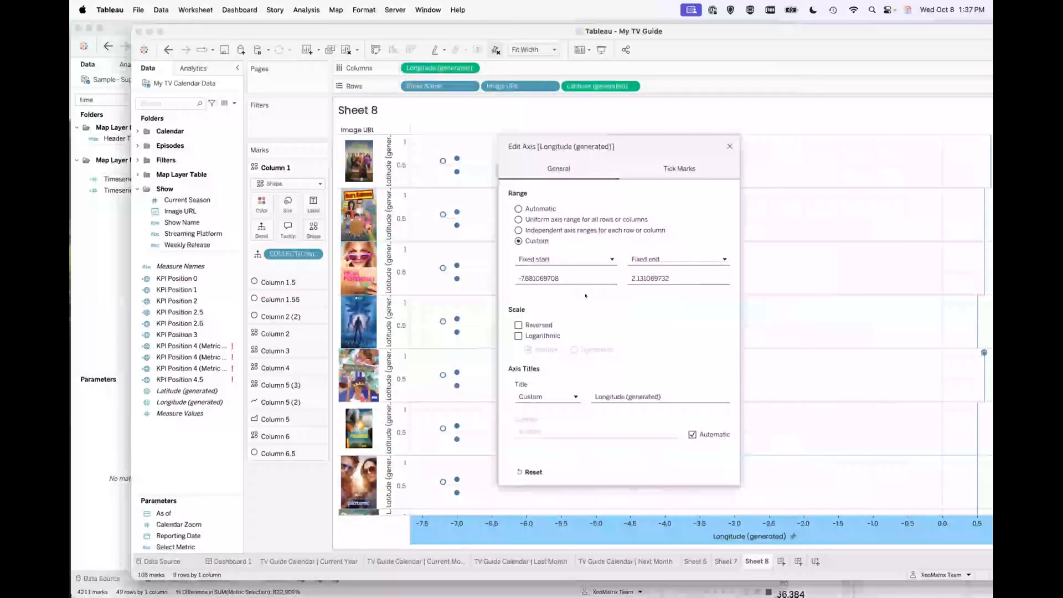
click(560, 278)
key(super+a)
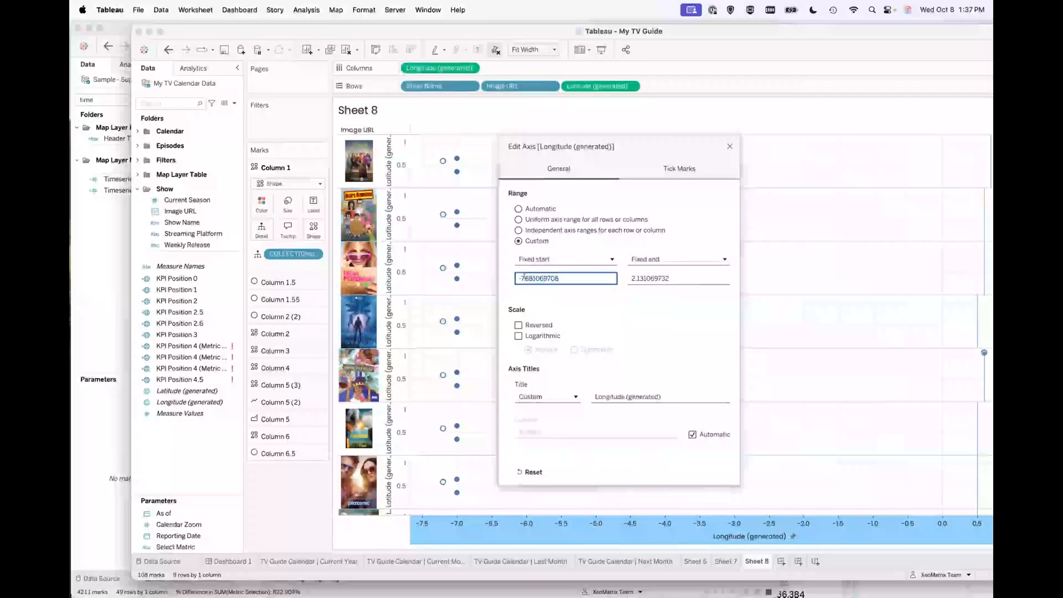
text(-7.645)
click(611, 303)
click(524, 278)
key(Delete)
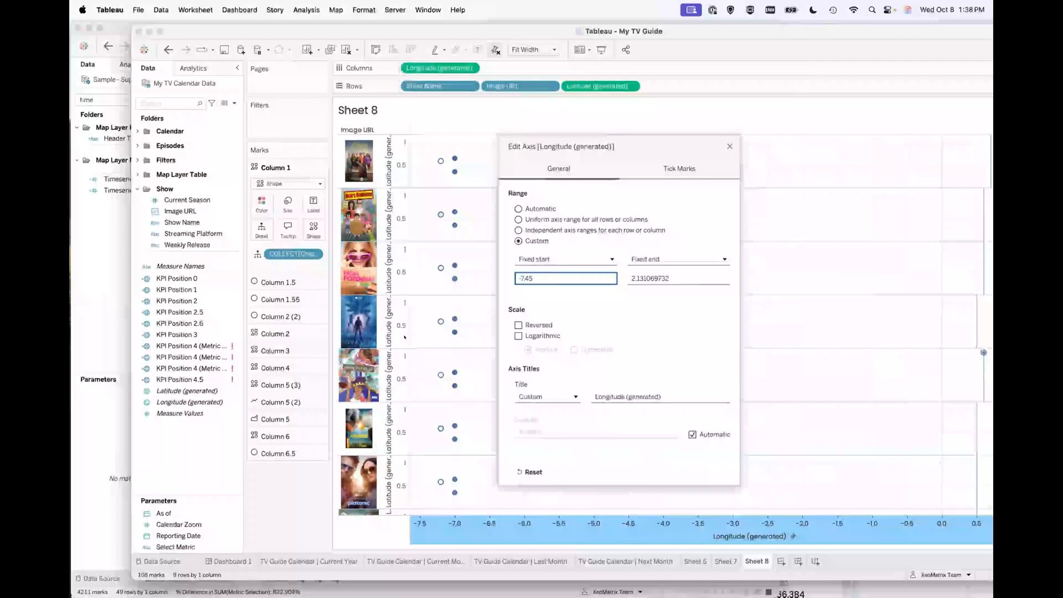
- Recheck the reference workbook's Longitude range, set Sheet 8's Longitude fixed end to 2.7 and close the axis settings
click(89, 339)
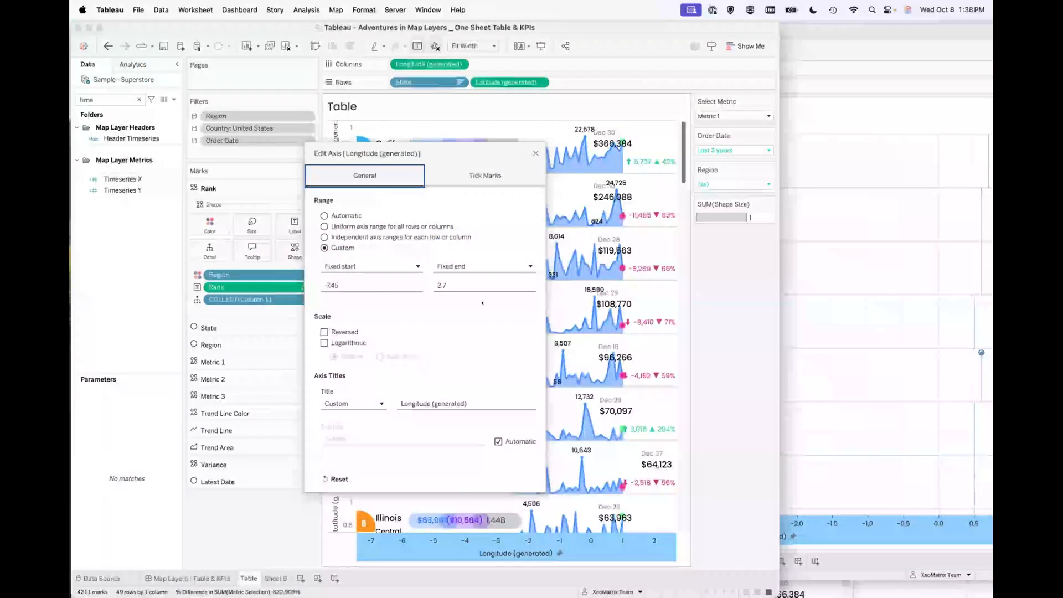
click(809, 287)
click(679, 277)
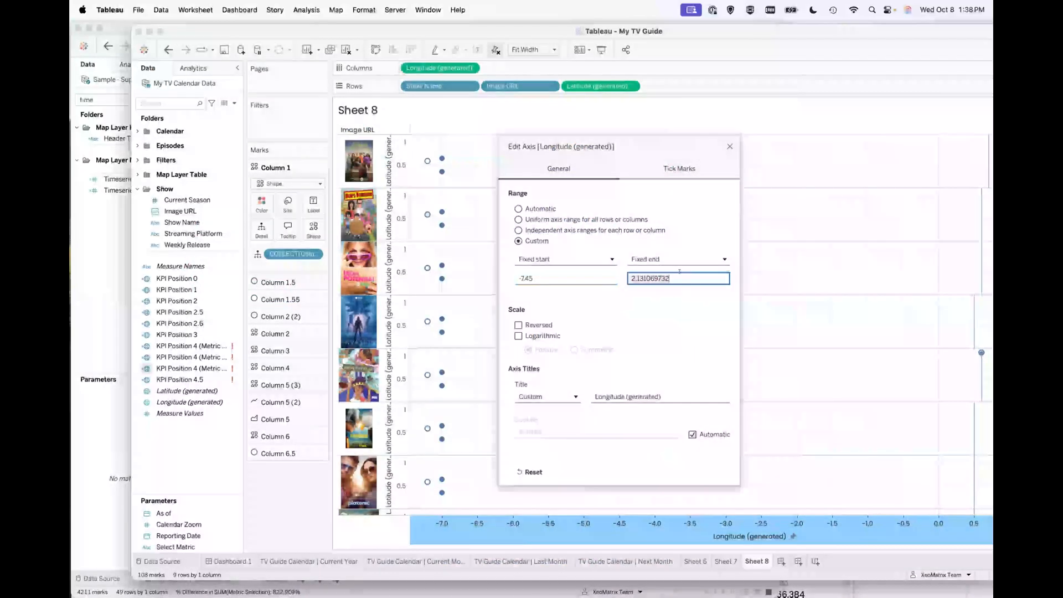
key(BackSpace)
key(BackSpace)
key(BackSpace)
key(BackSpace)
key(BackSpace)
click(686, 305)
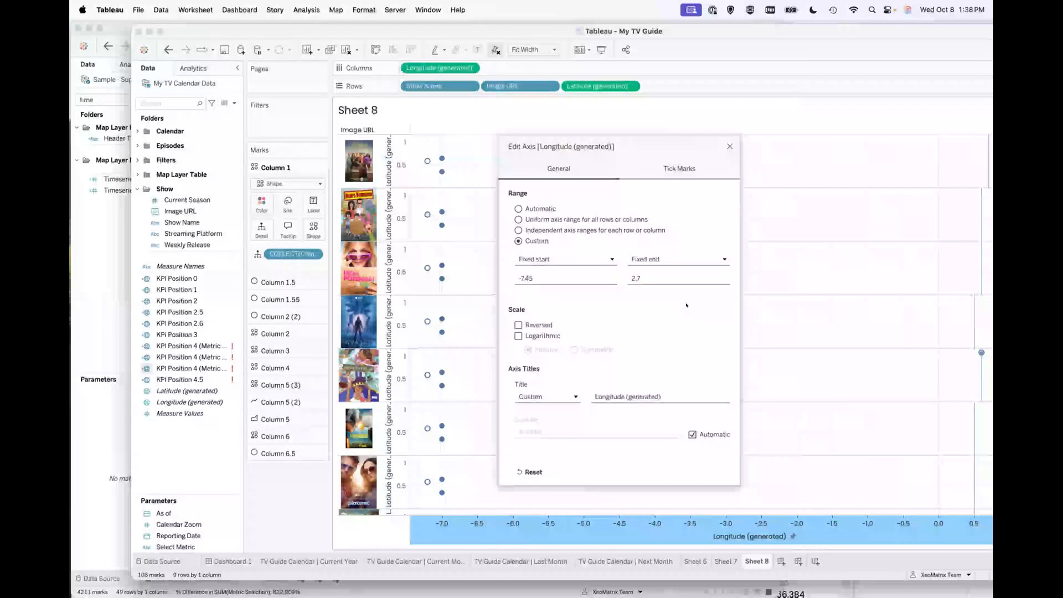
click(729, 146)
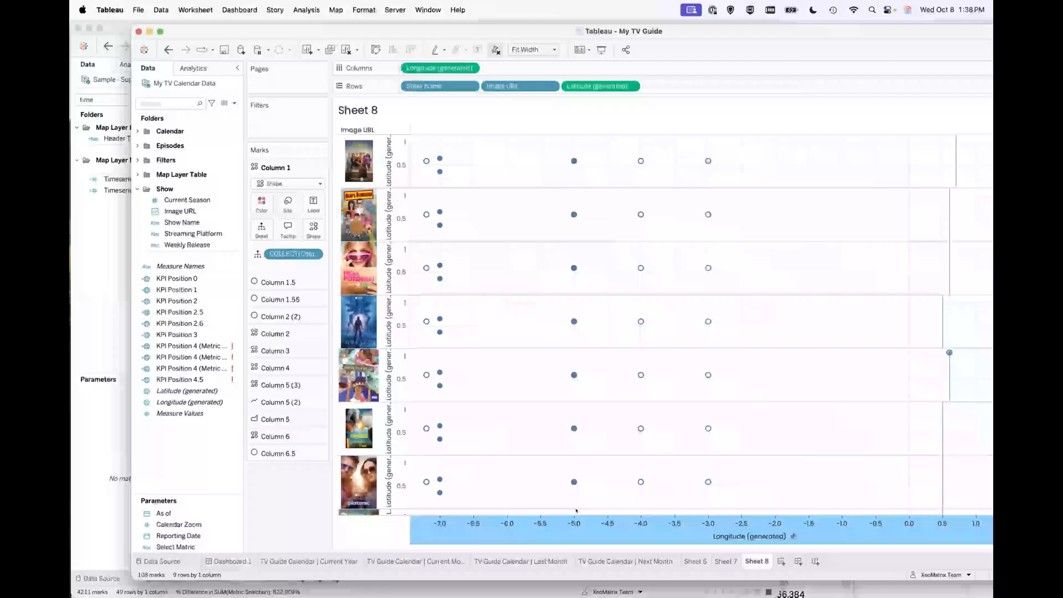
- Hide the headers of the Longitude and Latitude axes on Sheet 8
right_click(534, 529)
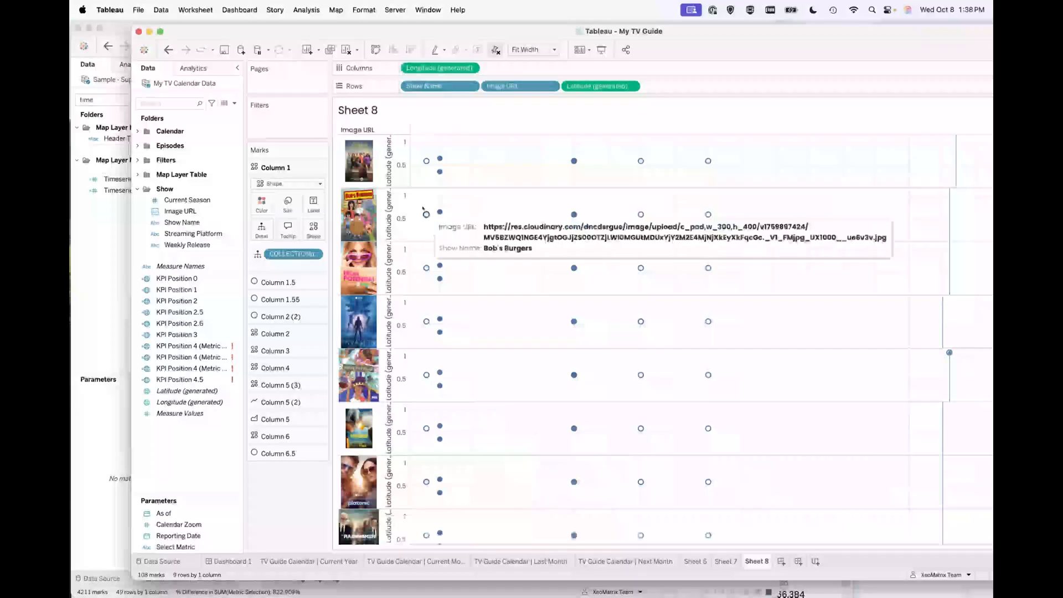
right_click(398, 165)
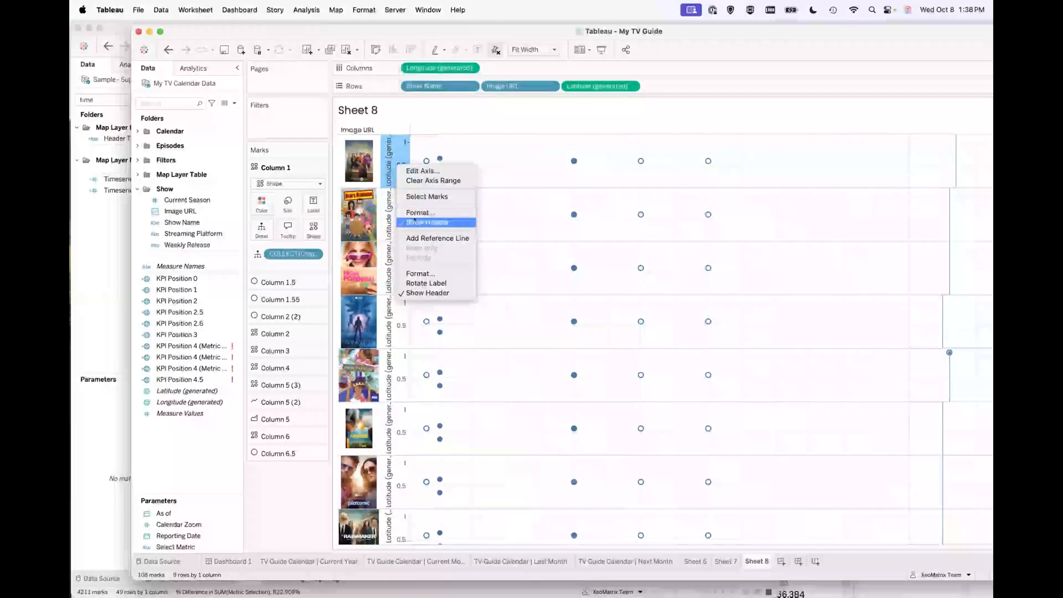
key(Escape)
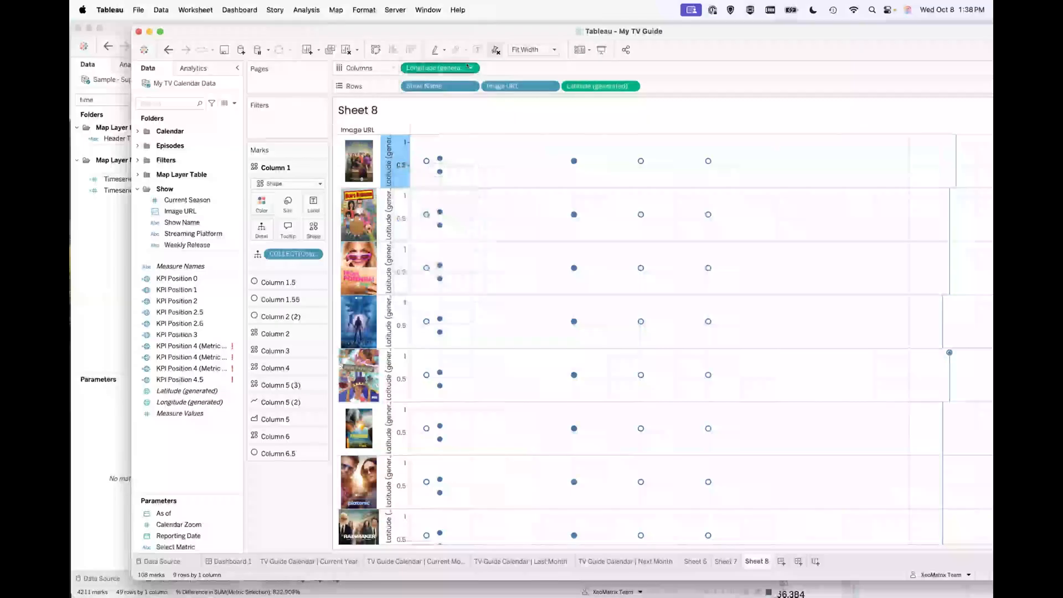
right_click(467, 67)
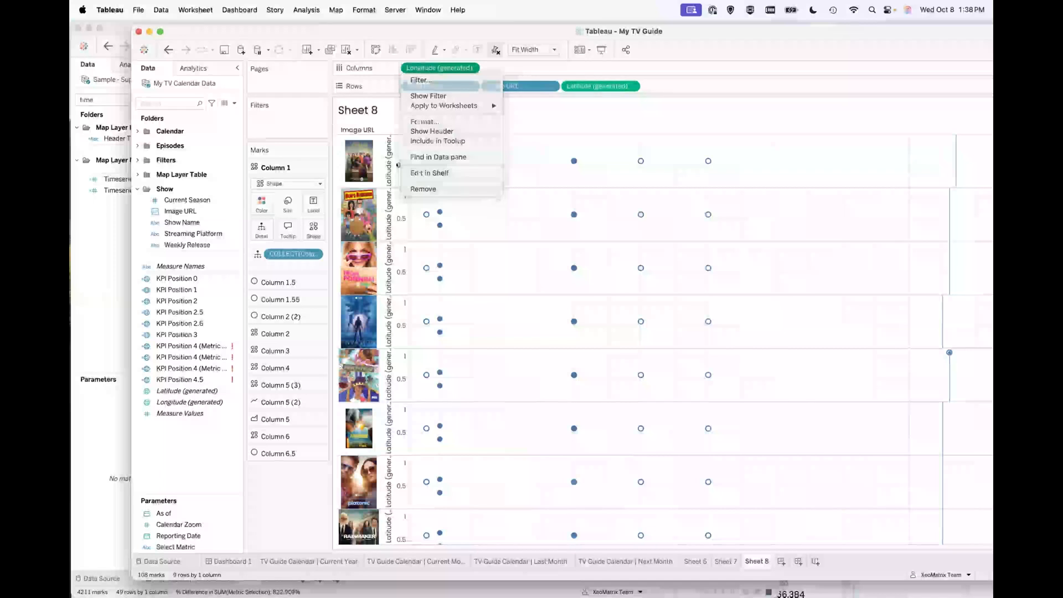
right_click(398, 165)
click(420, 223)
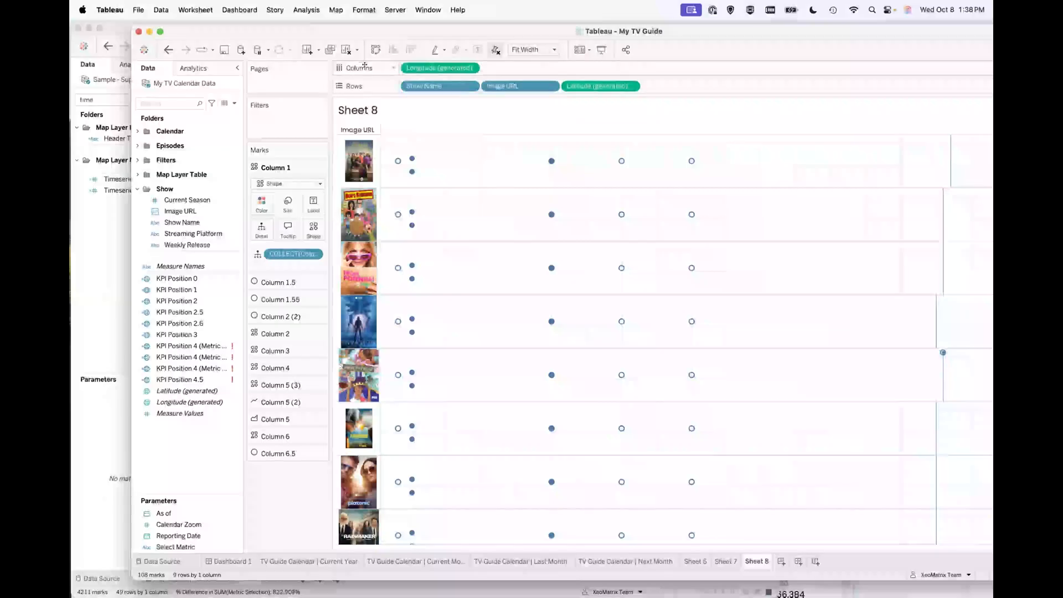
- Hide the field labels for rows above the show images
mouse_move(395, 161)
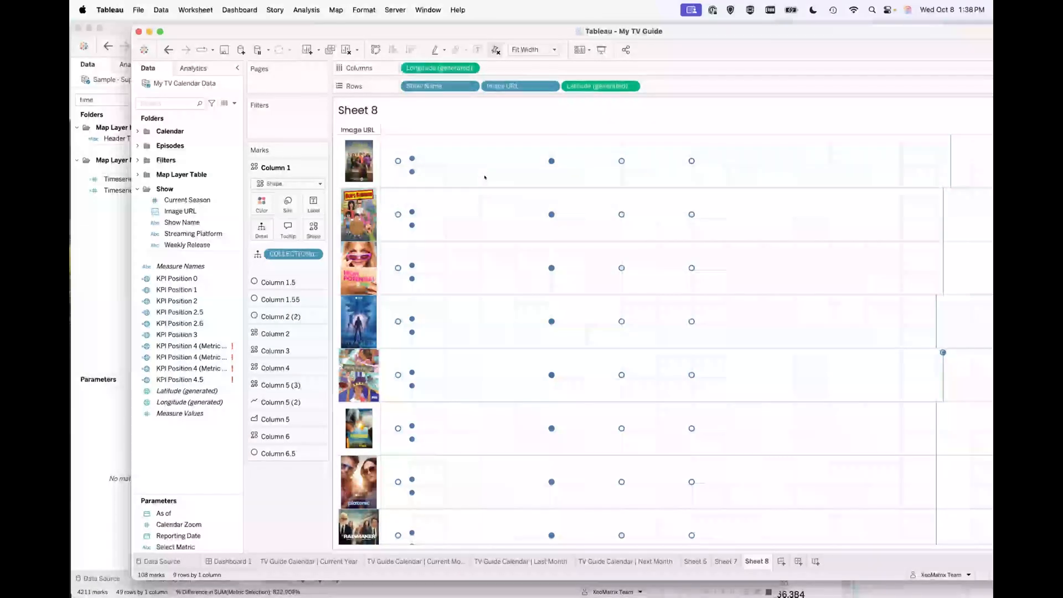
right_click(356, 128)
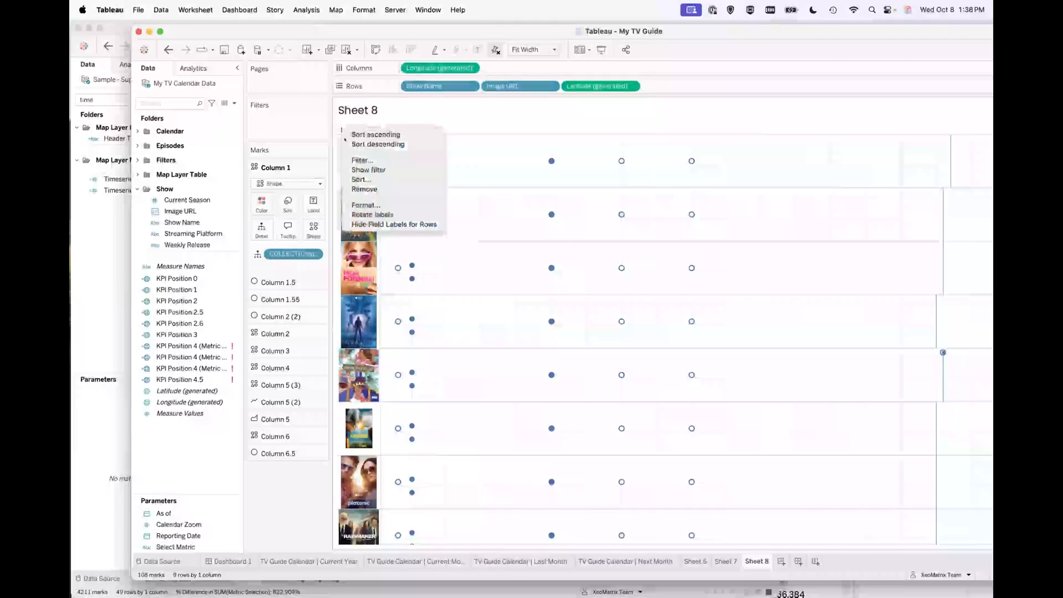
click(390, 224)
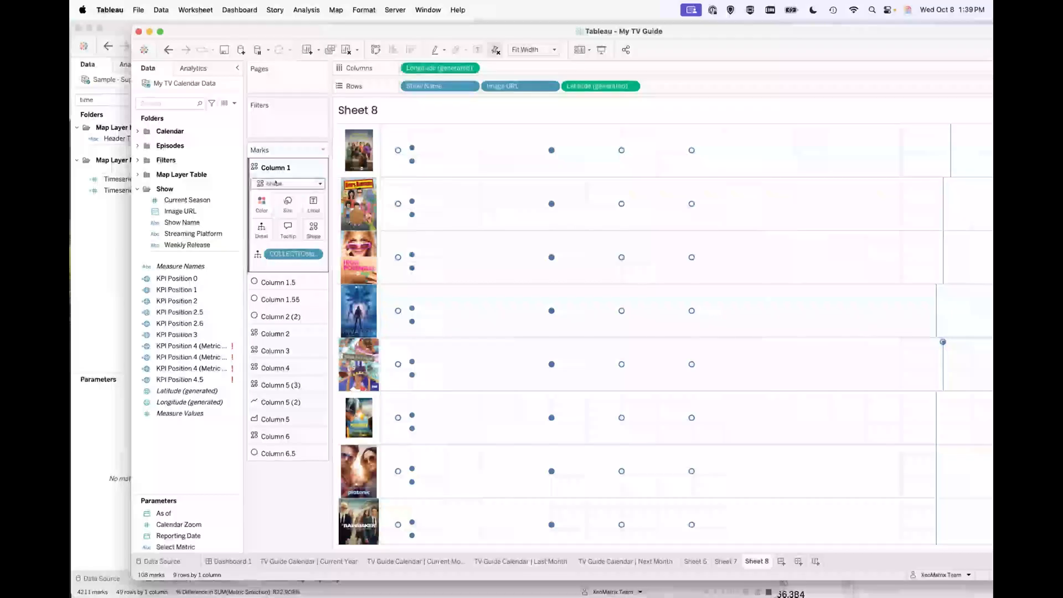
- Inspect the first marks in the Abbott Elementary row to identify their layers and activate the Column 1 layer
click(396, 150)
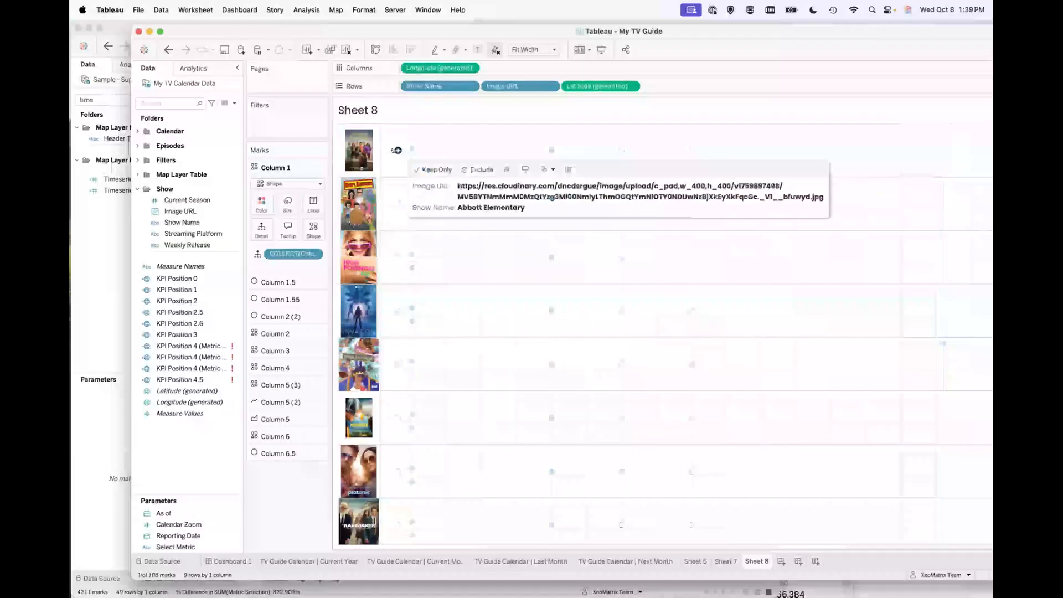
click(397, 150)
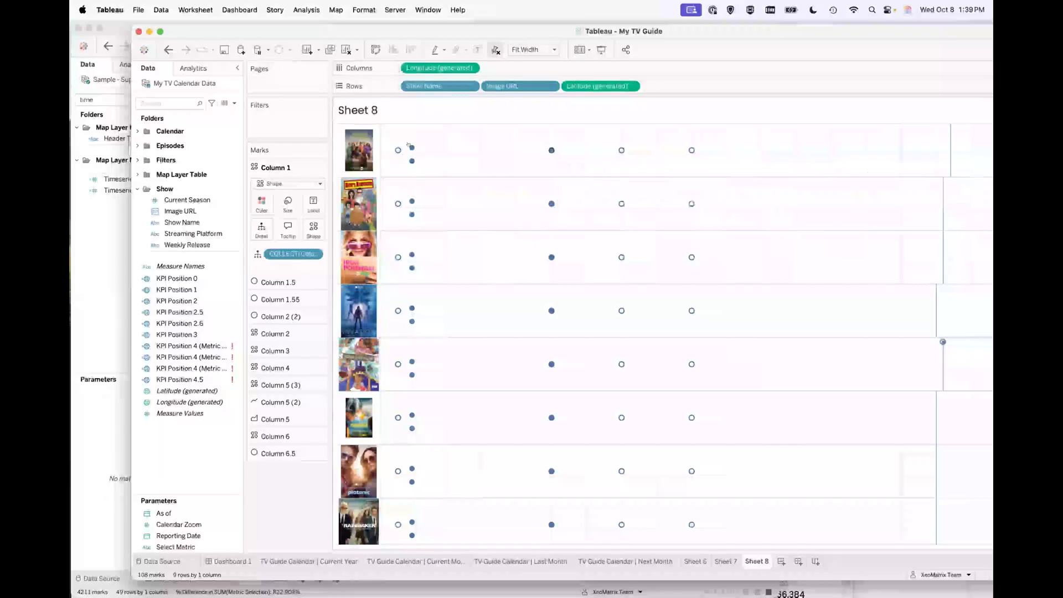
click(412, 147)
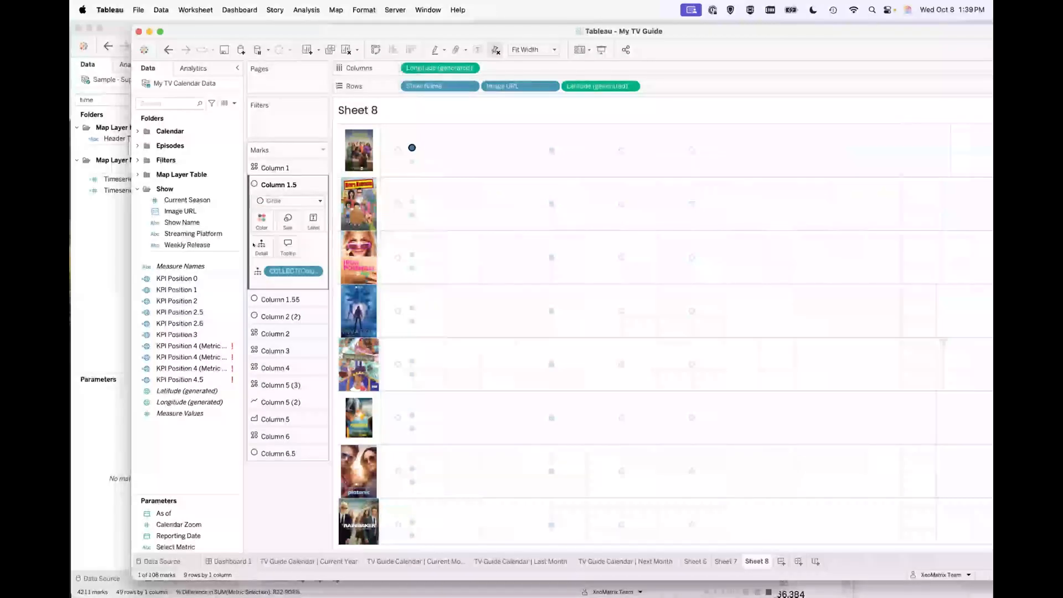
click(413, 148)
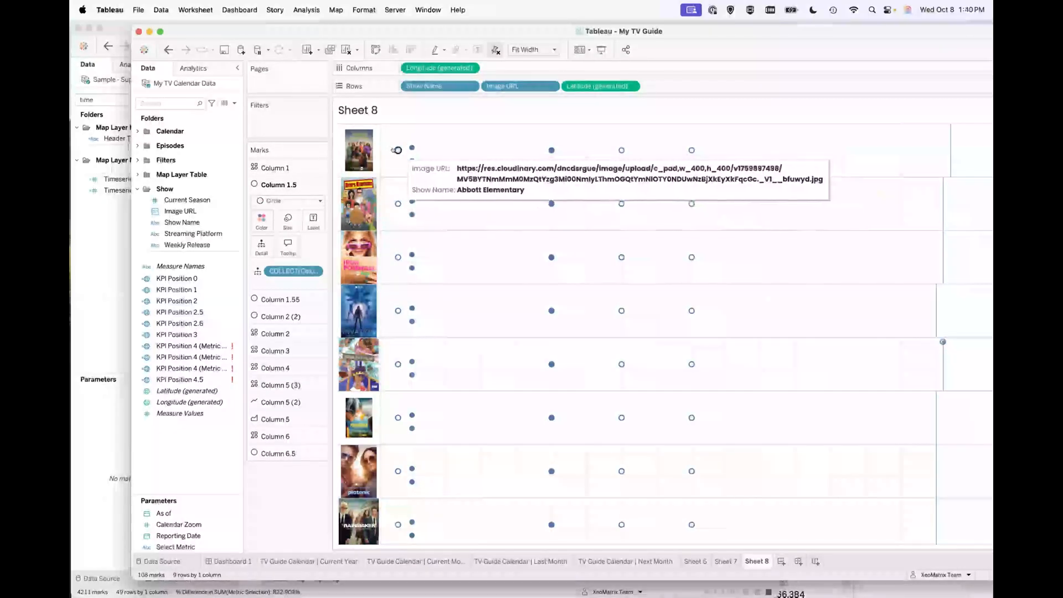
click(398, 150)
click(397, 160)
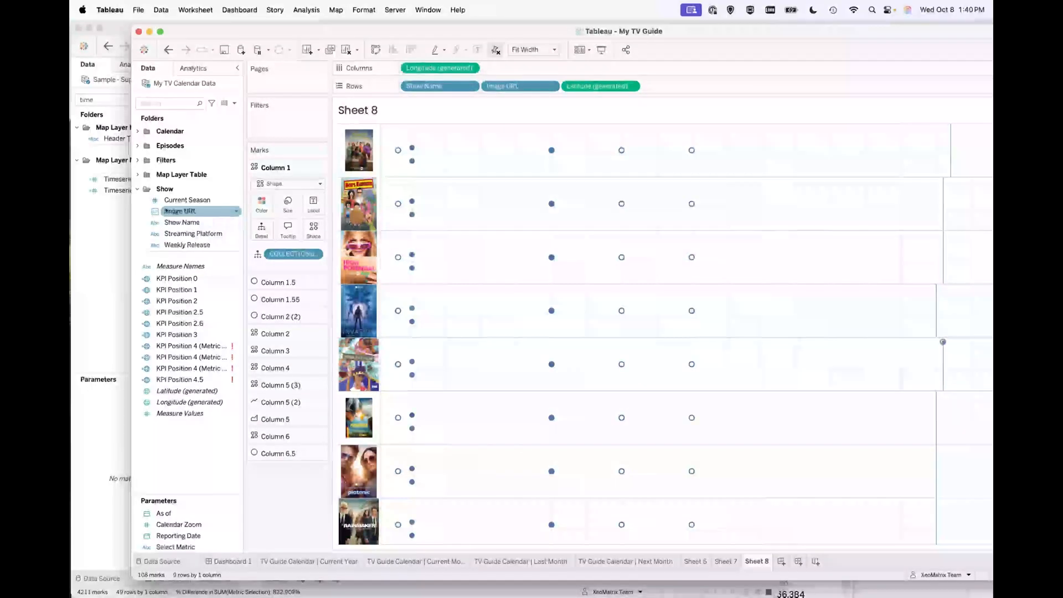
- Assign the Streaming Platform field to Shape on the Column 1 layer
drag(182, 245, 173, 235)
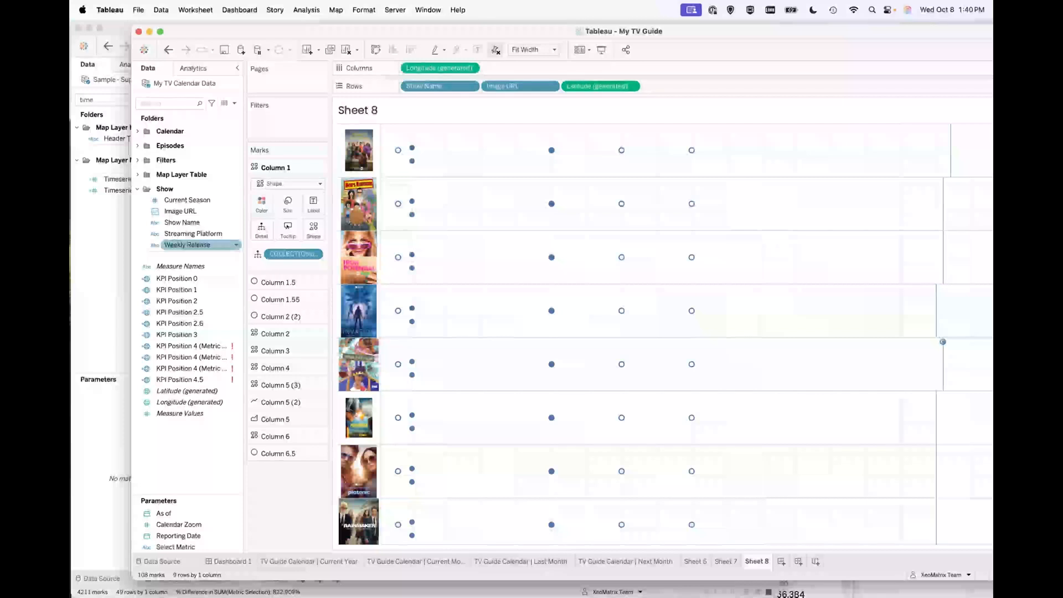
drag(174, 236, 322, 234)
drag(181, 208, 182, 209)
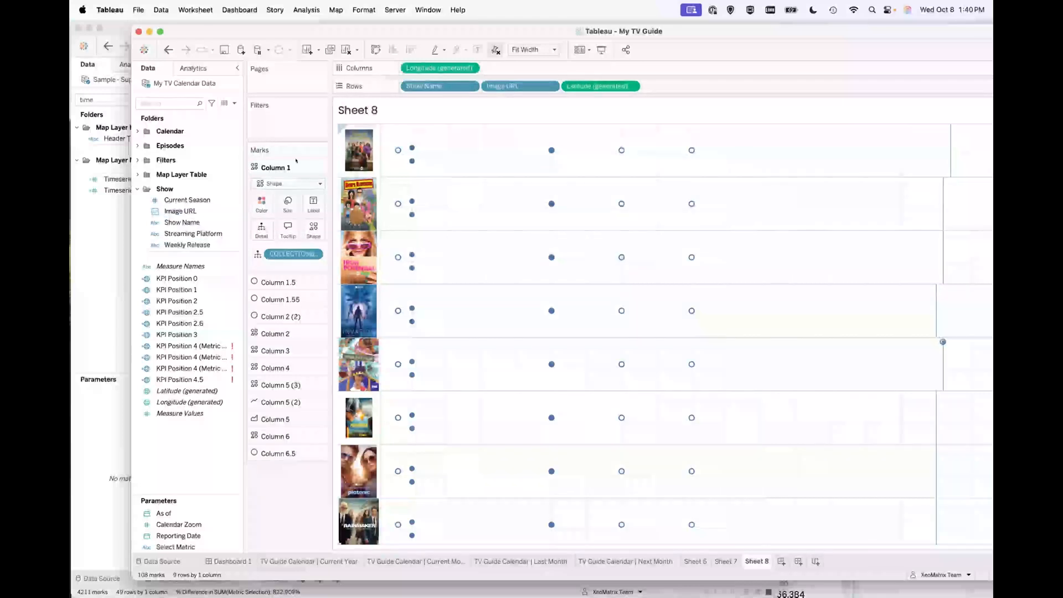
click(191, 234)
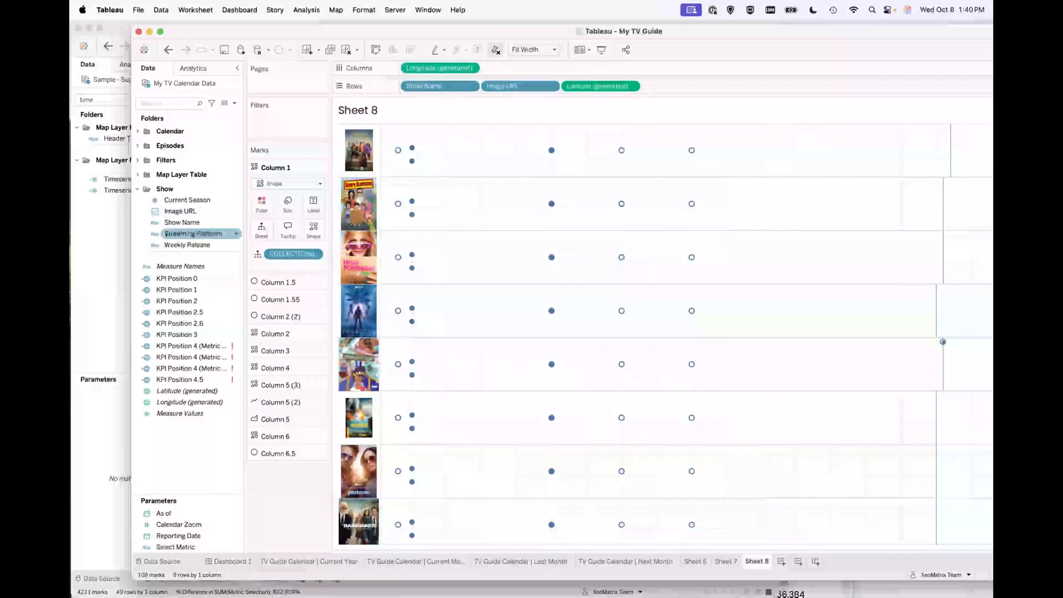
drag(192, 234, 313, 228)
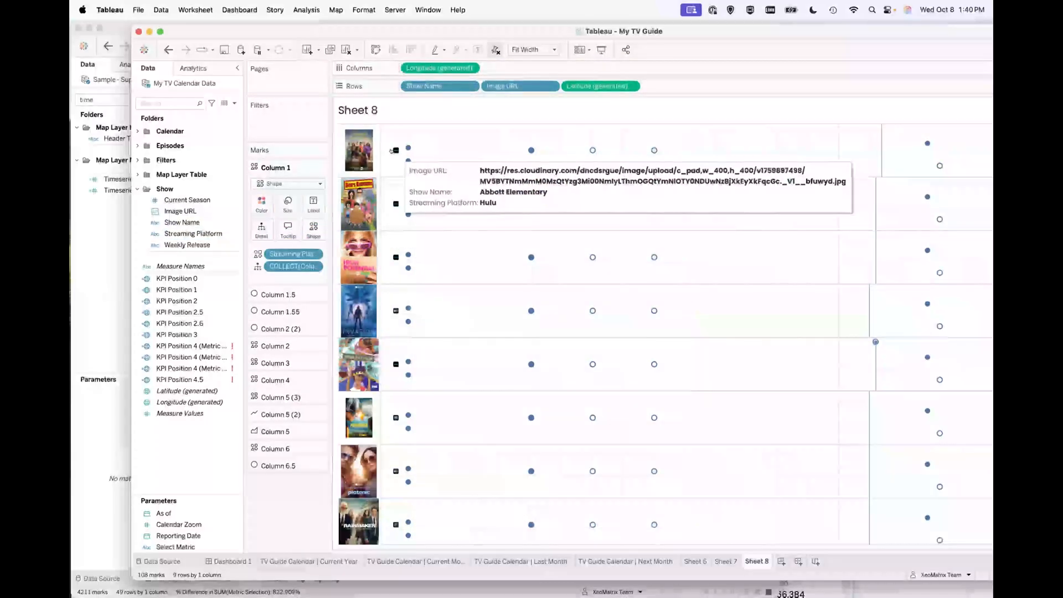
- Review the default shapes assigned to Streaming Platform with the TV Icons palette, and close the settings without changes
click(232, 244)
click(235, 234)
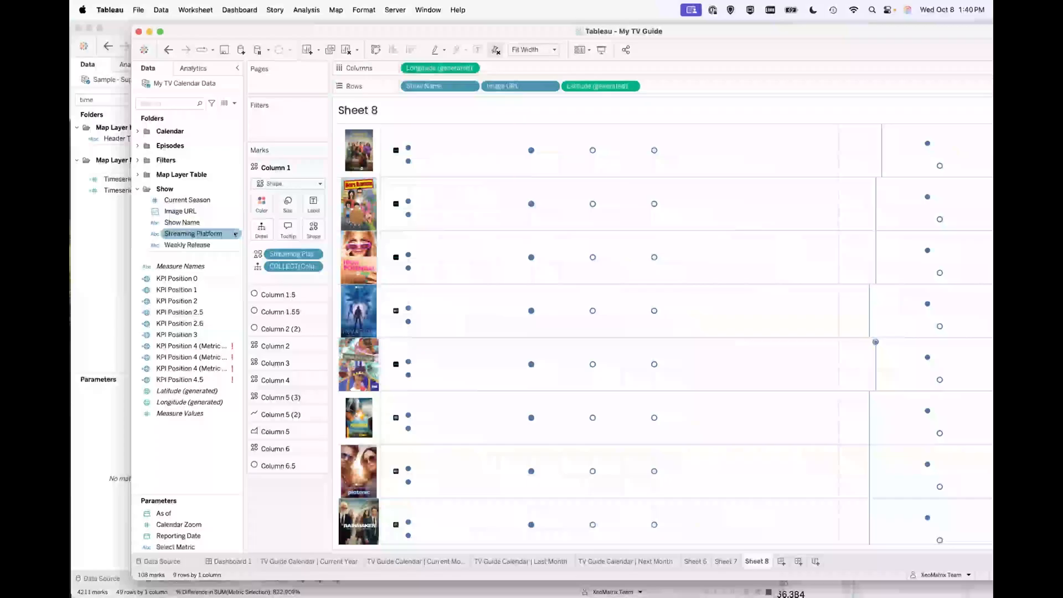
click(177, 223)
click(234, 234)
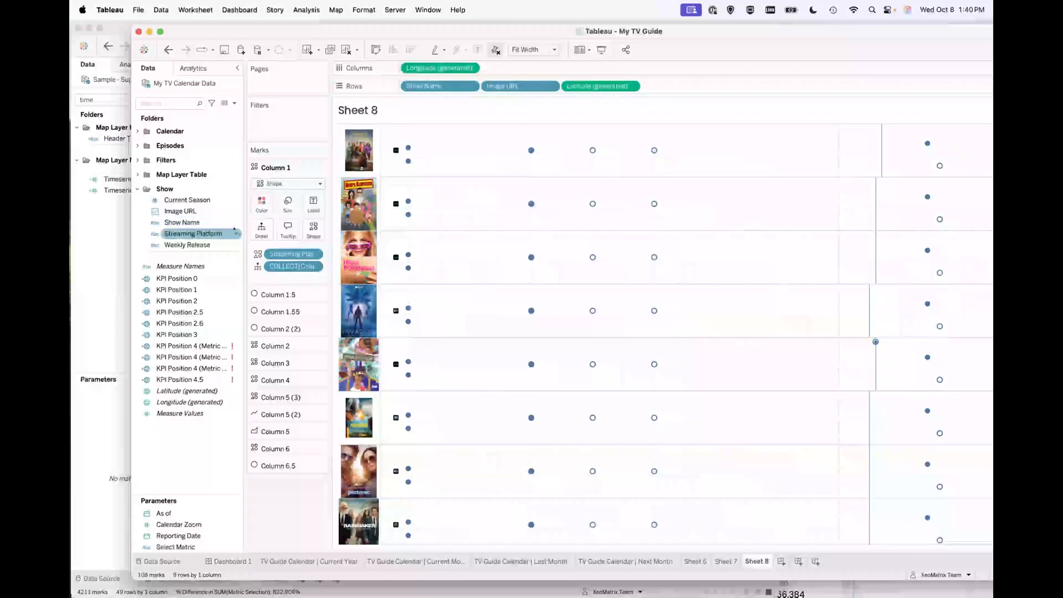
click(237, 233)
mouse_move(277, 371)
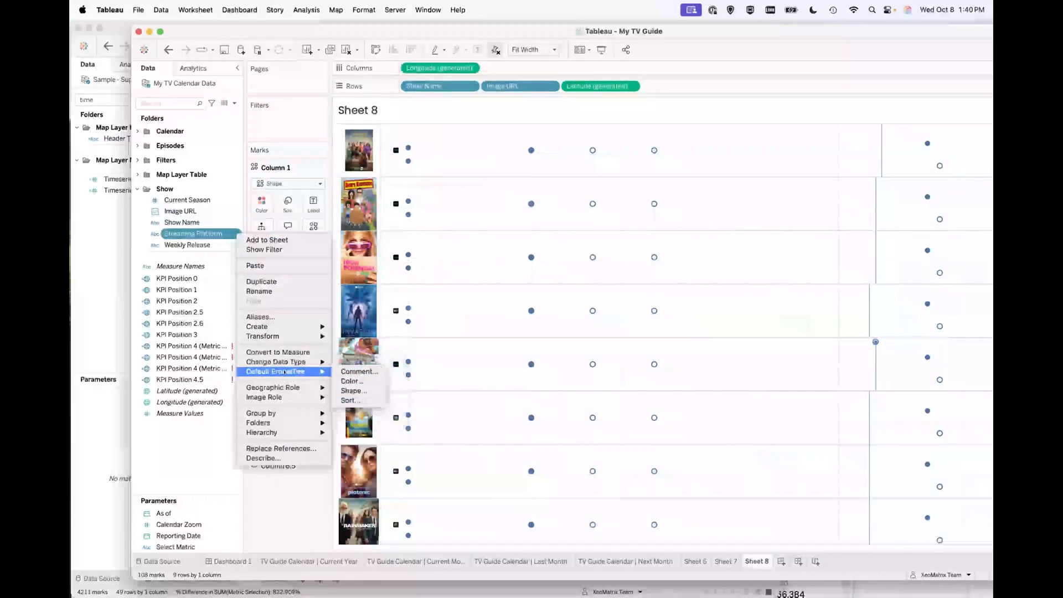
click(353, 391)
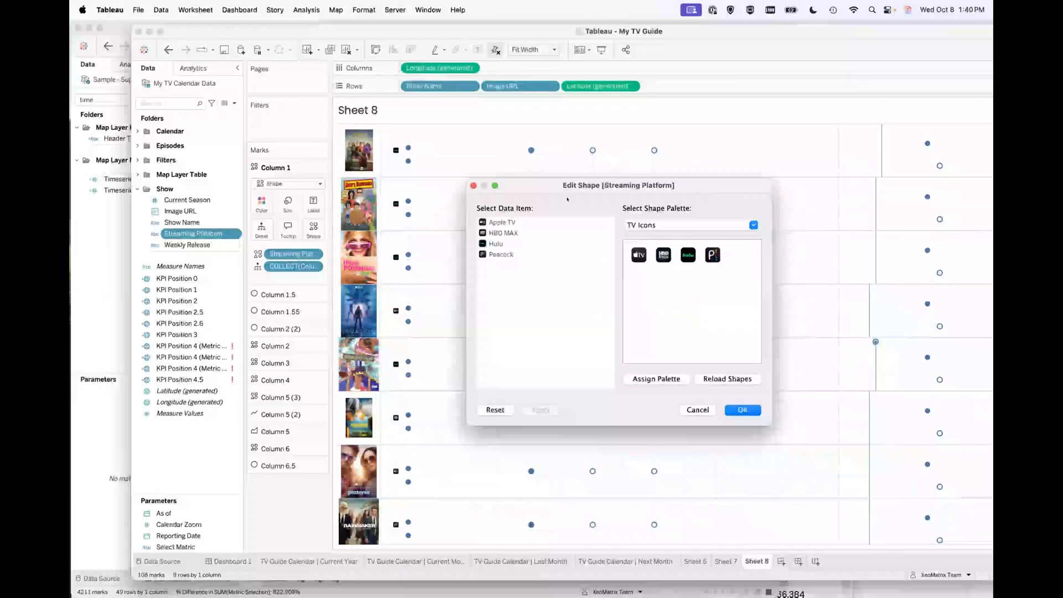
drag(559, 185, 508, 141)
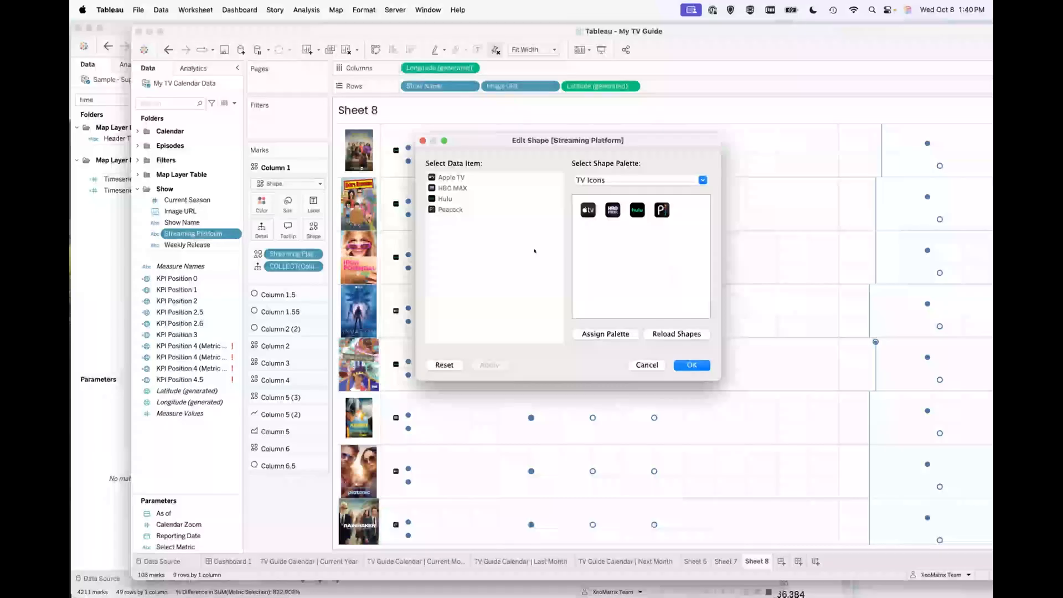
drag(637, 133, 526, 122)
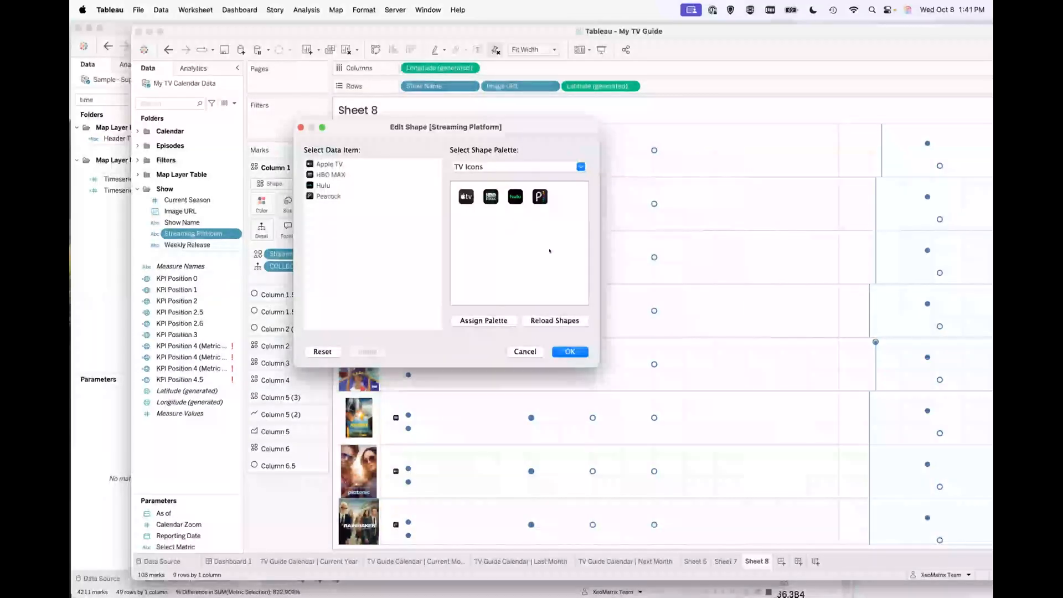
click(524, 351)
- Enlarge the streaming platform icons on the Column 1 layer until the logos are legible
mouse_move(393, 149)
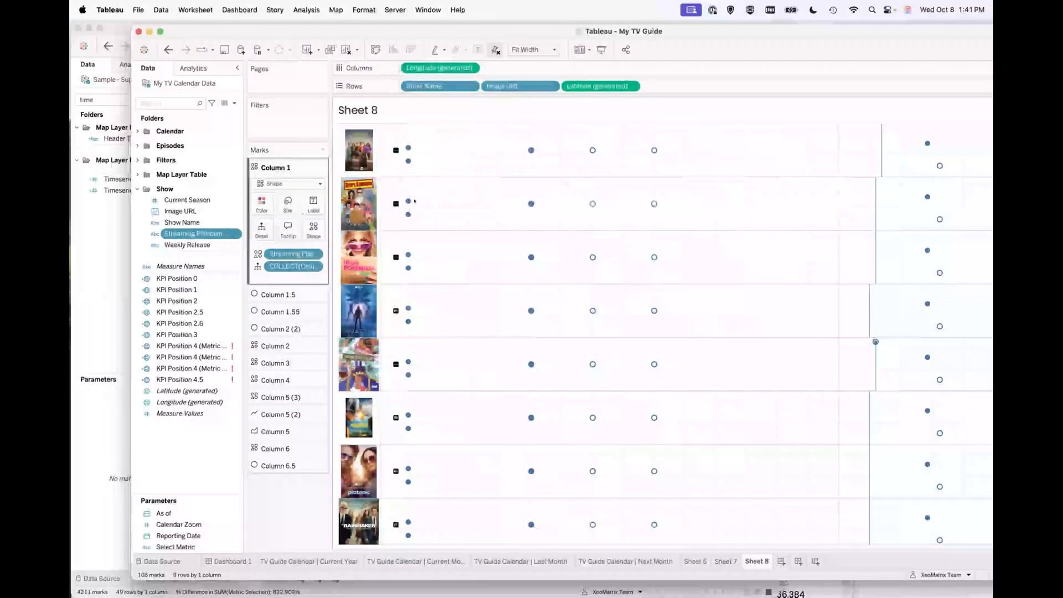
click(287, 202)
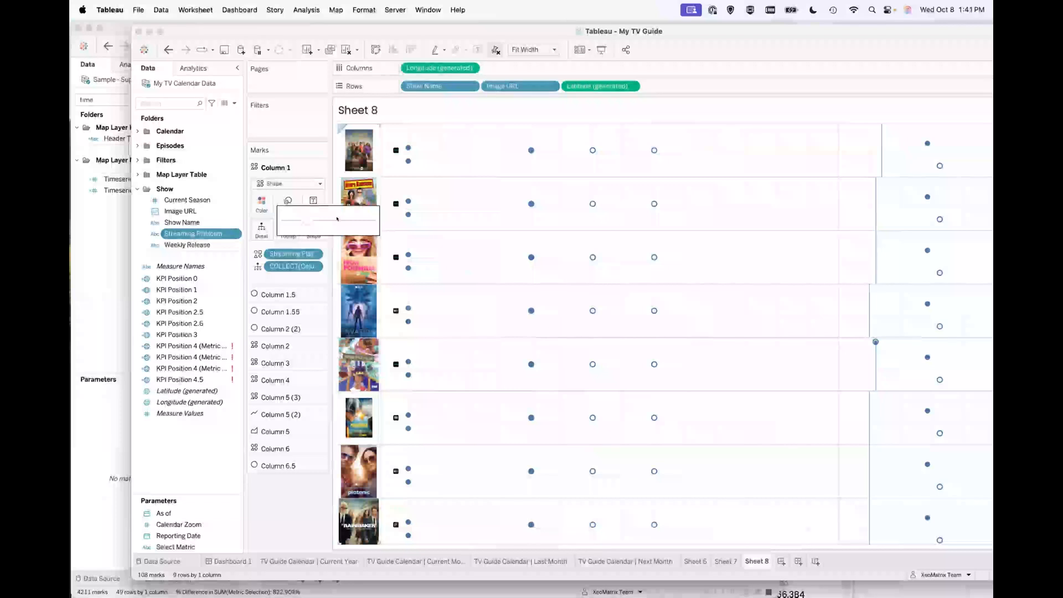
drag(328, 218, 337, 218)
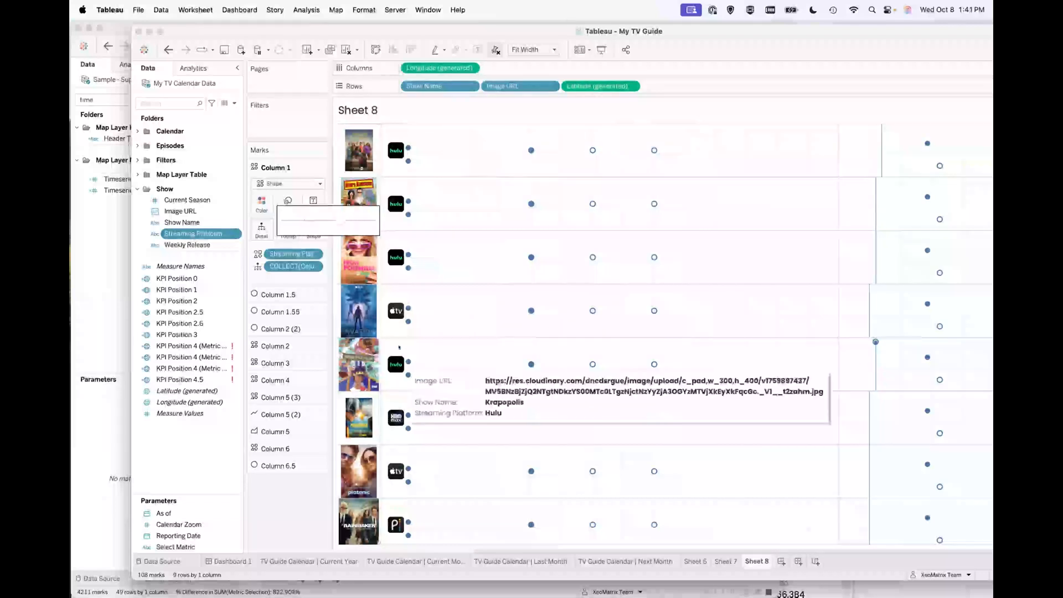
click(433, 202)
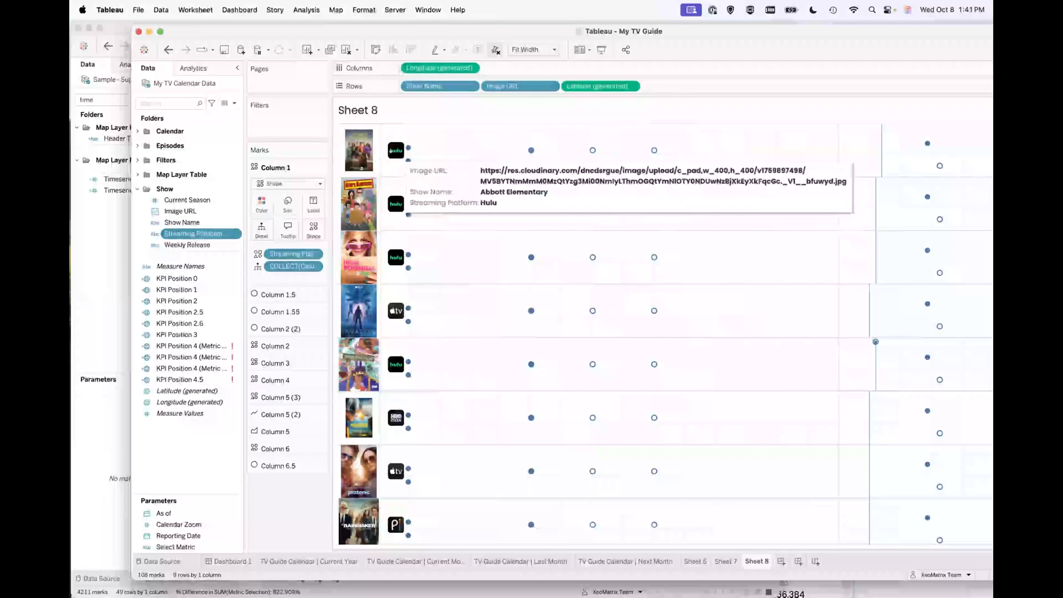
click(296, 209)
click(345, 231)
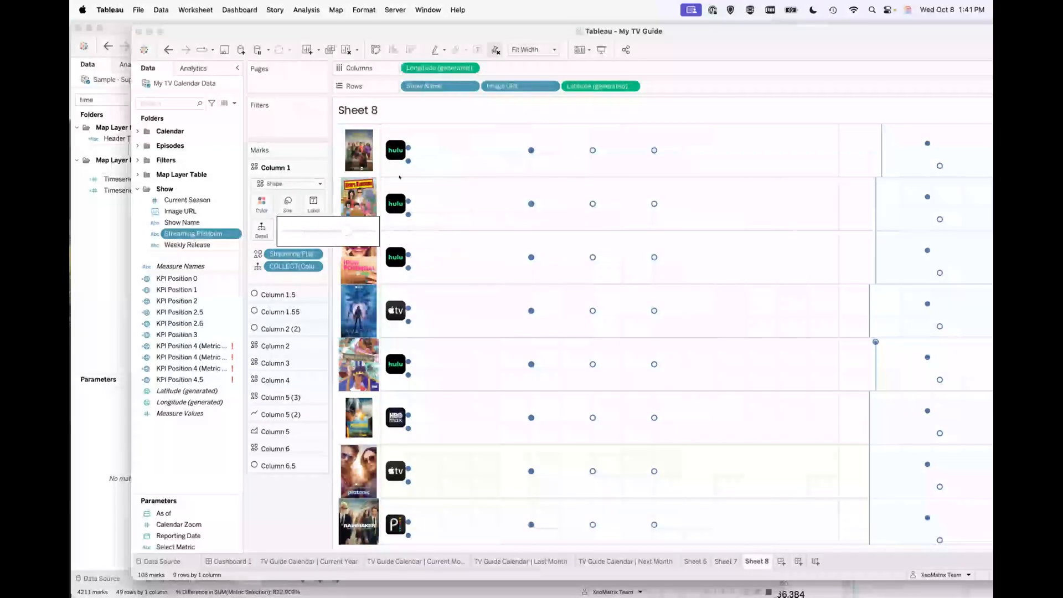
click(442, 185)
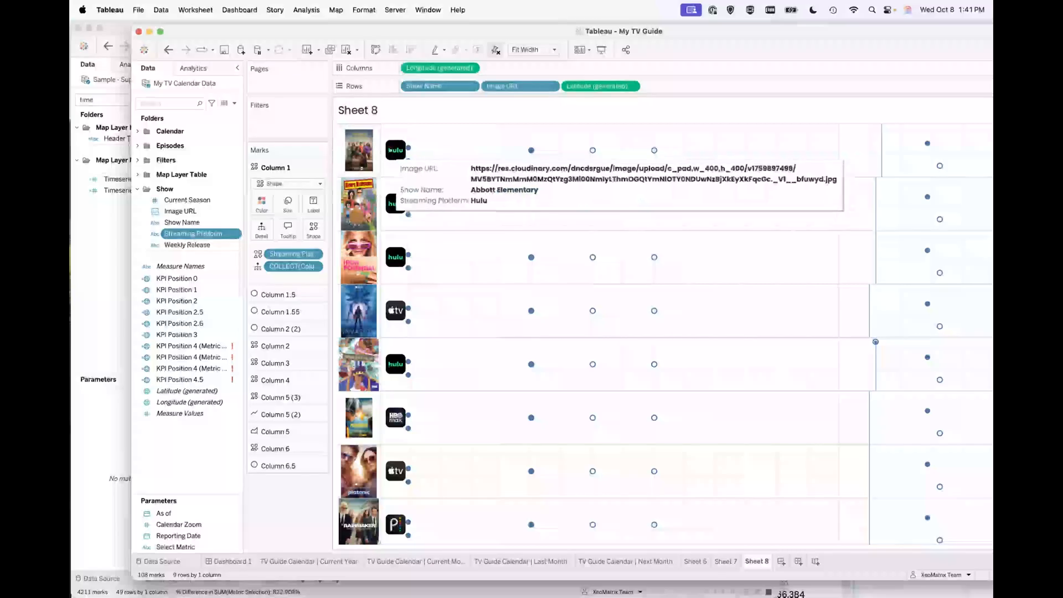
mouse_move(433, 209)
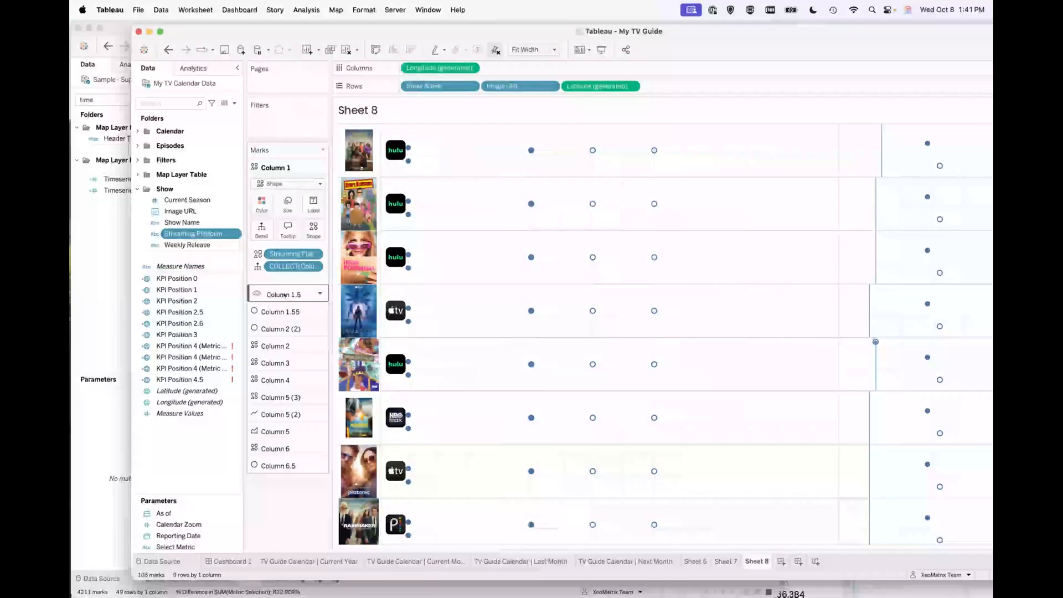
- Add Show Name as the mark label on the Column 1.5 layer and check its label settings
click(270, 295)
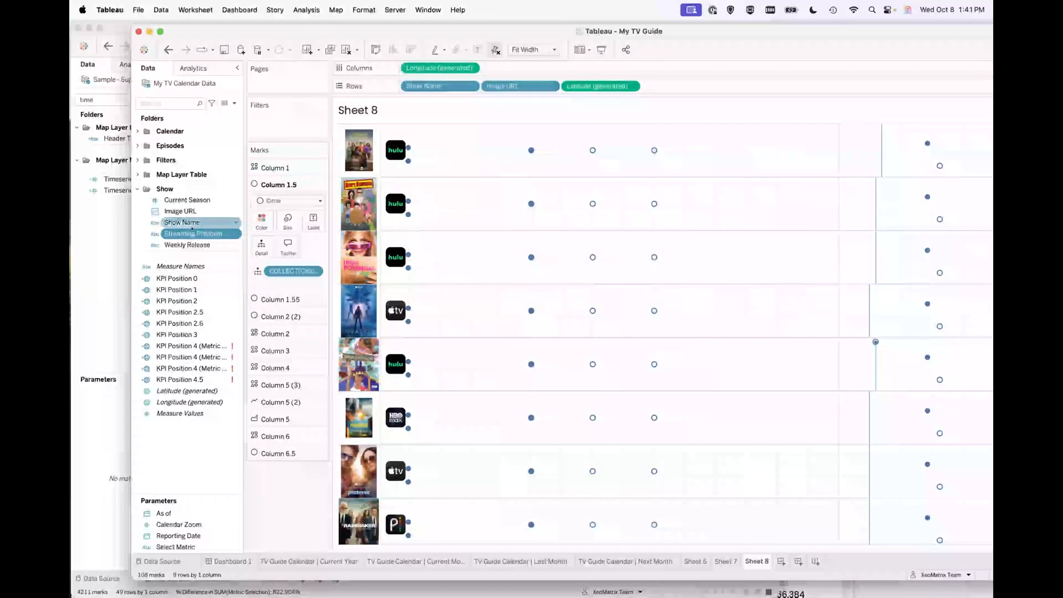
drag(193, 222, 312, 221)
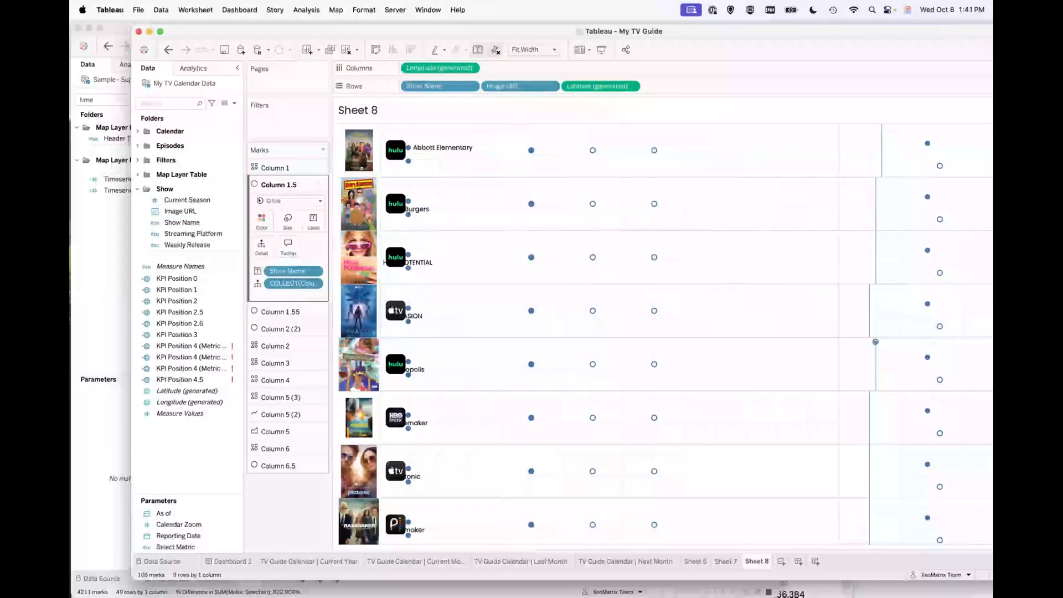
click(314, 221)
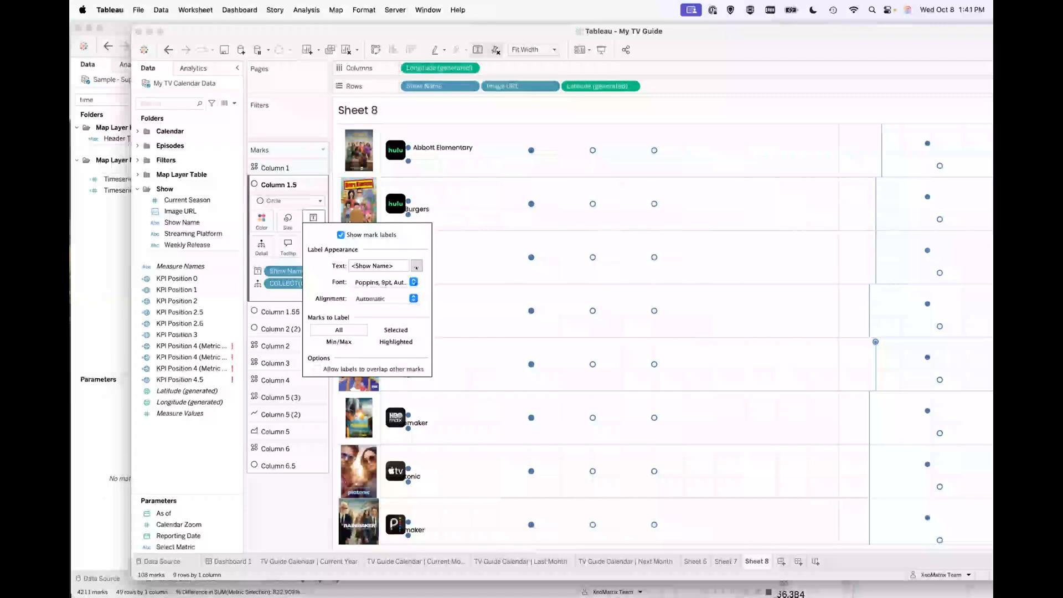
click(441, 202)
mouse_move(417, 143)
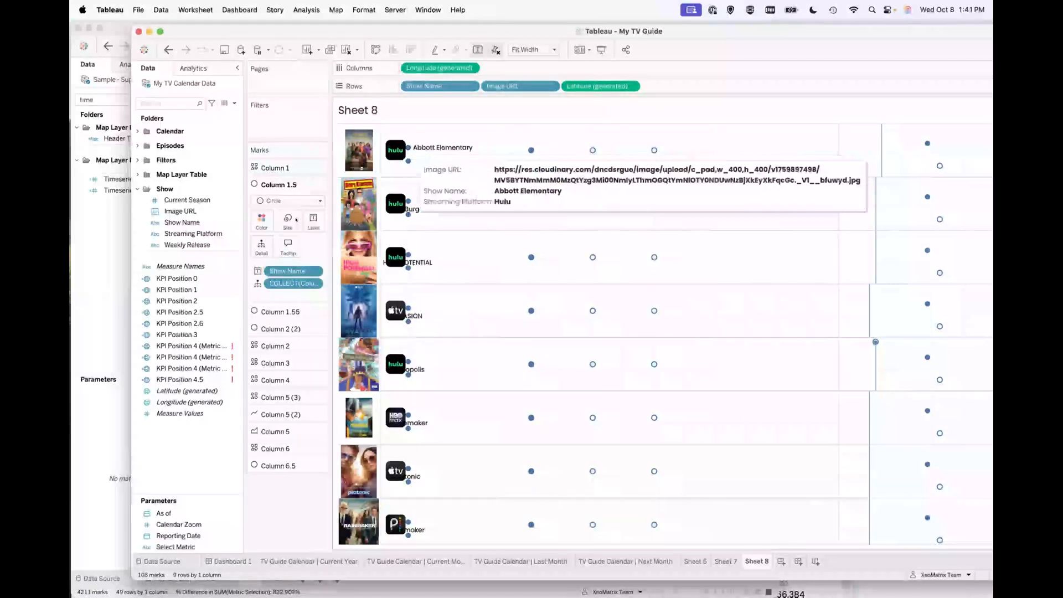
- Change the Column 1.5 mark type to Text and set its alignment to right horizontally and middle vertically
click(290, 201)
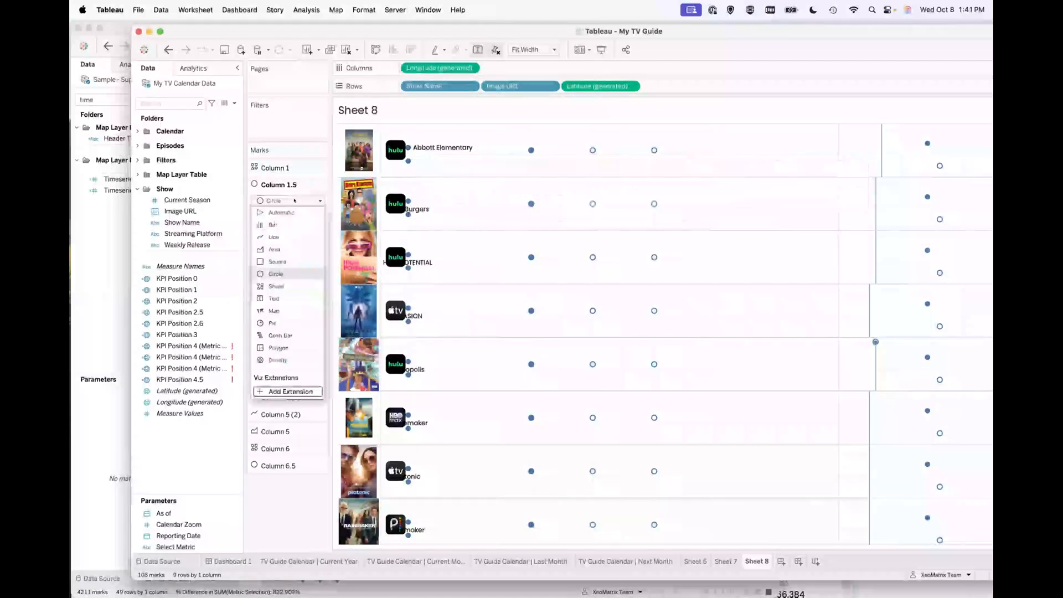
click(274, 298)
mouse_move(409, 143)
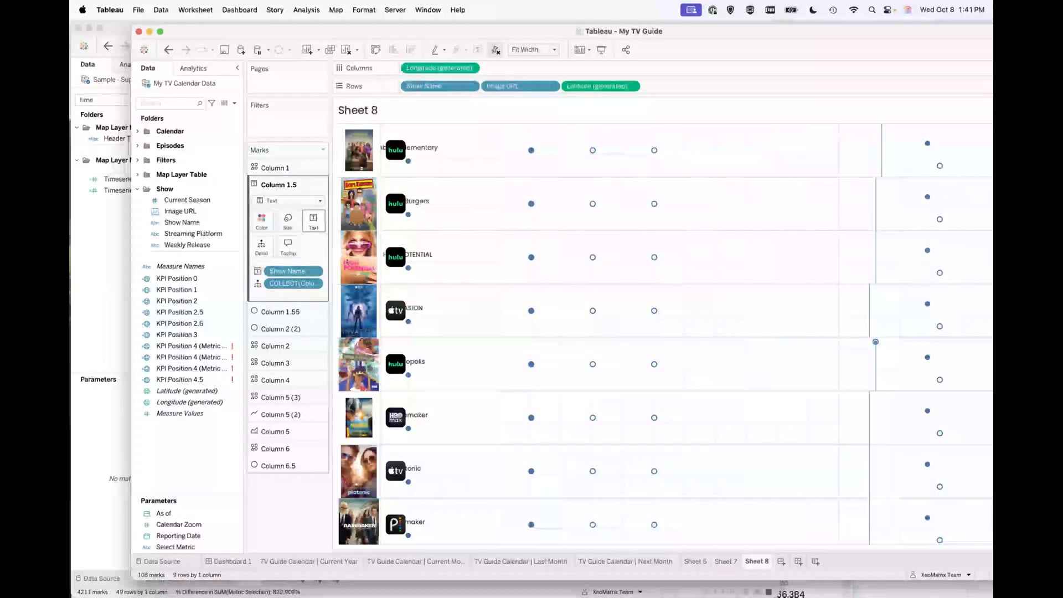
click(314, 220)
click(406, 261)
click(390, 298)
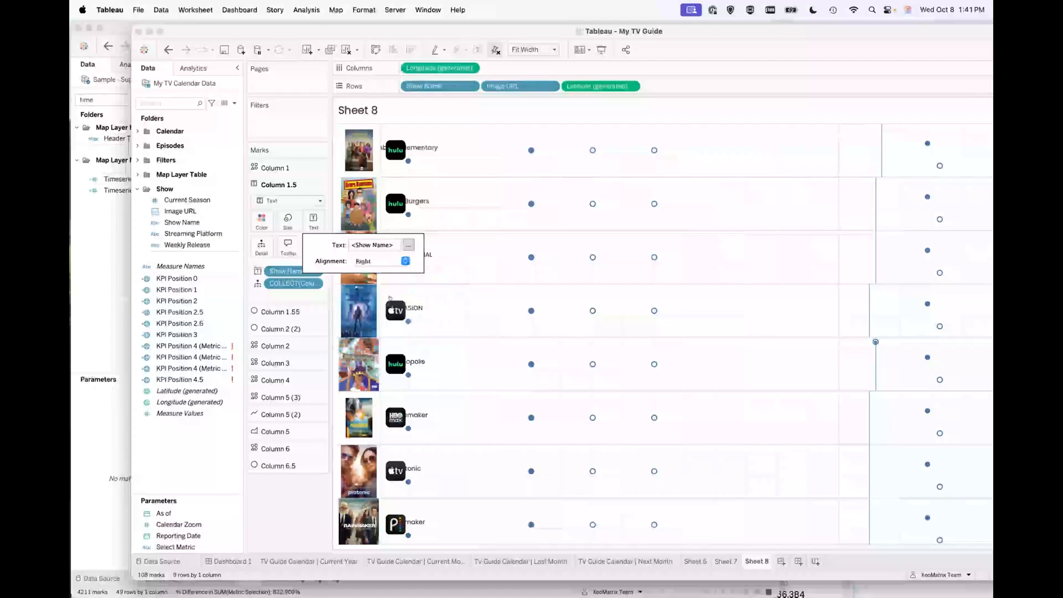
click(405, 261)
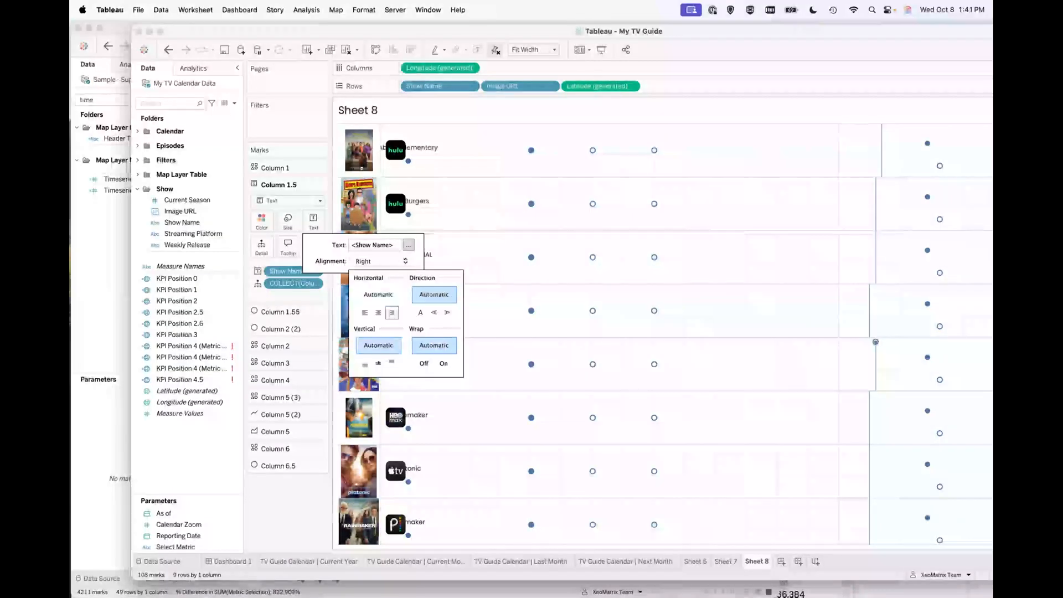
click(378, 363)
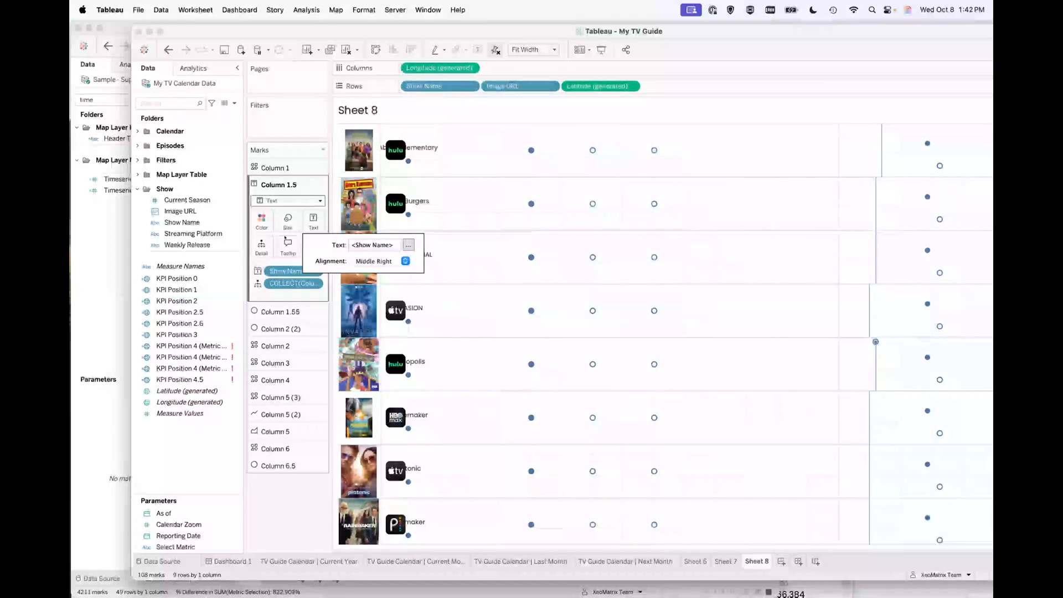
- Switch the Column 1.5 mark type back to Circle
click(289, 200)
click(272, 274)
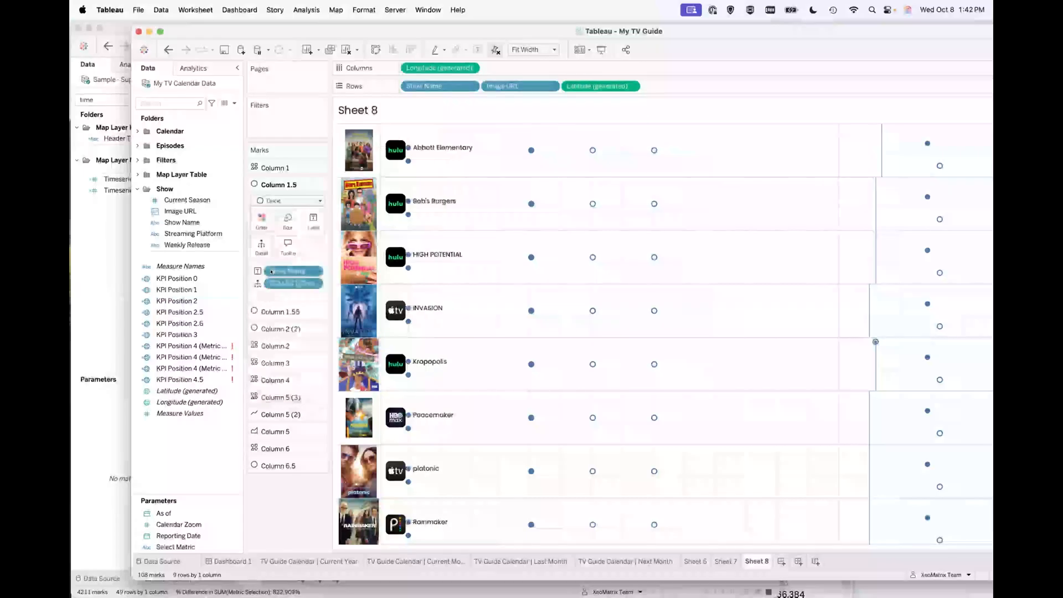
mouse_move(449, 155)
- Edit the Column 1.5 mark label to add a "Show Name" heading line above the show name field
click(314, 221)
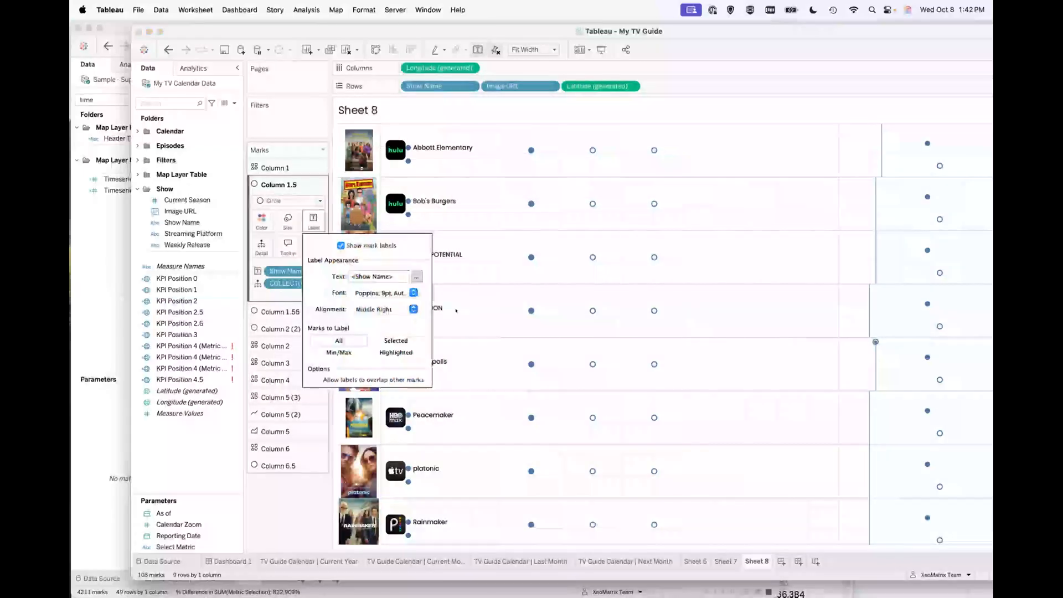
click(412, 309)
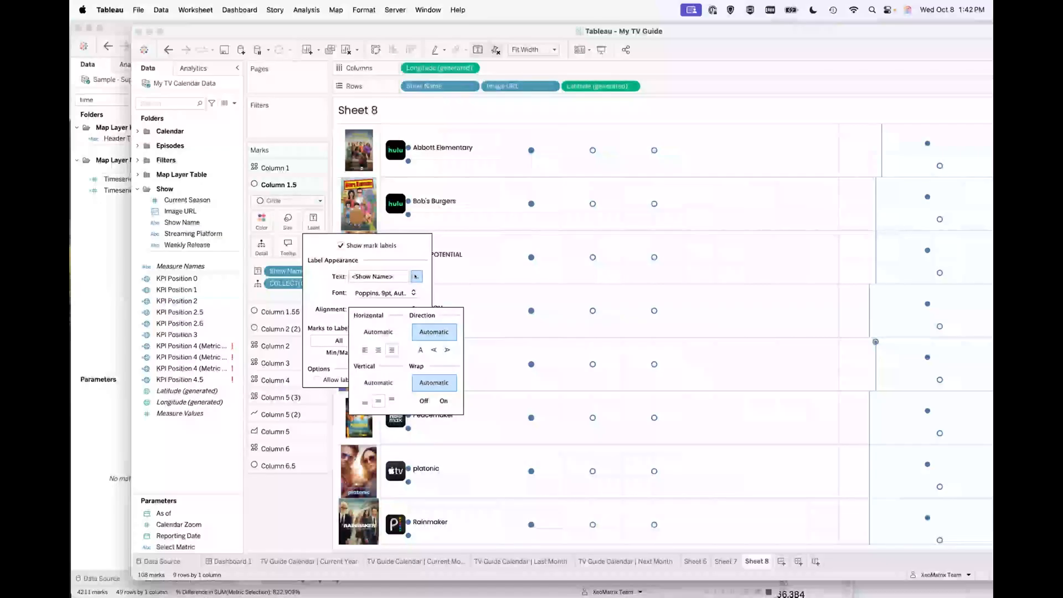
click(415, 275)
click(416, 275)
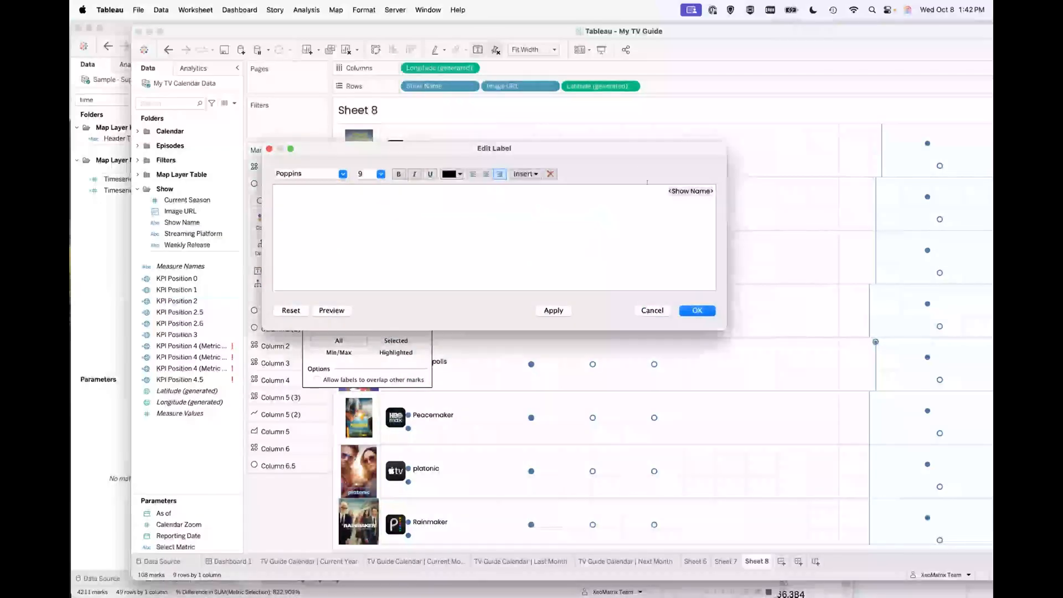
drag(637, 147, 560, 288)
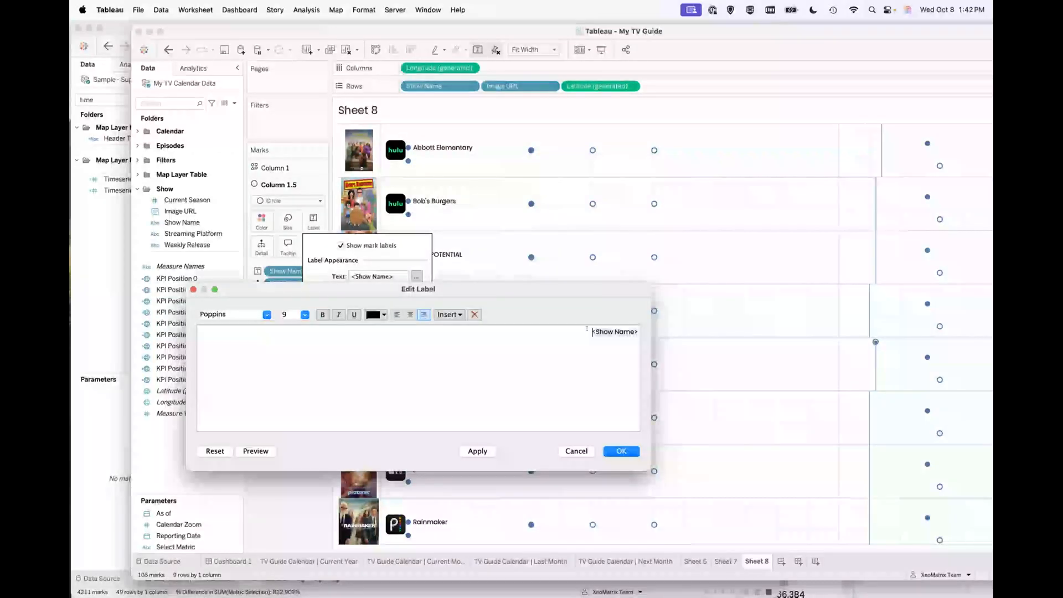
key(Return)
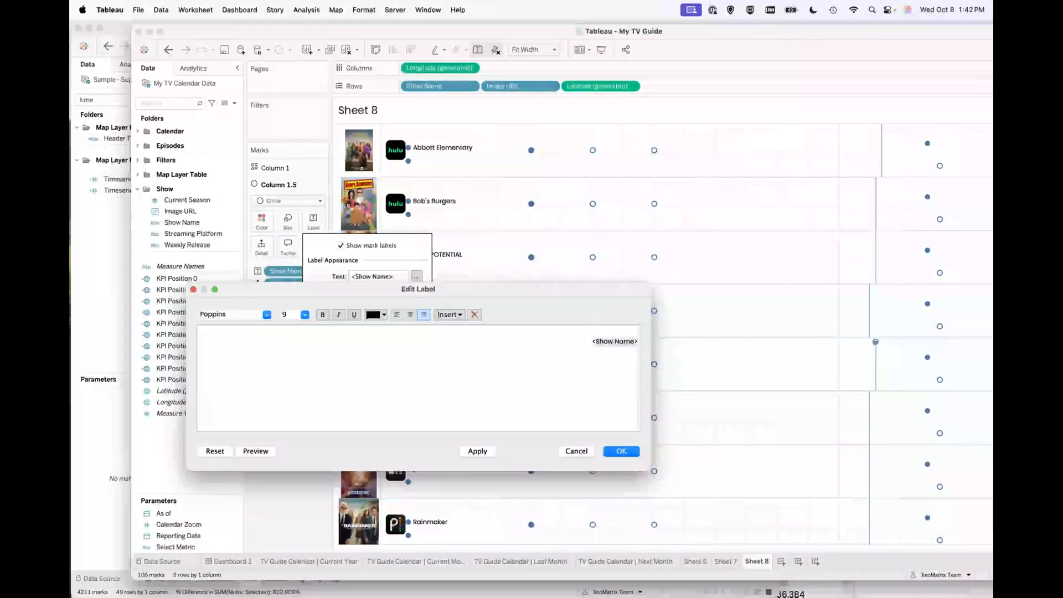
text(Show Name)
click(636, 455)
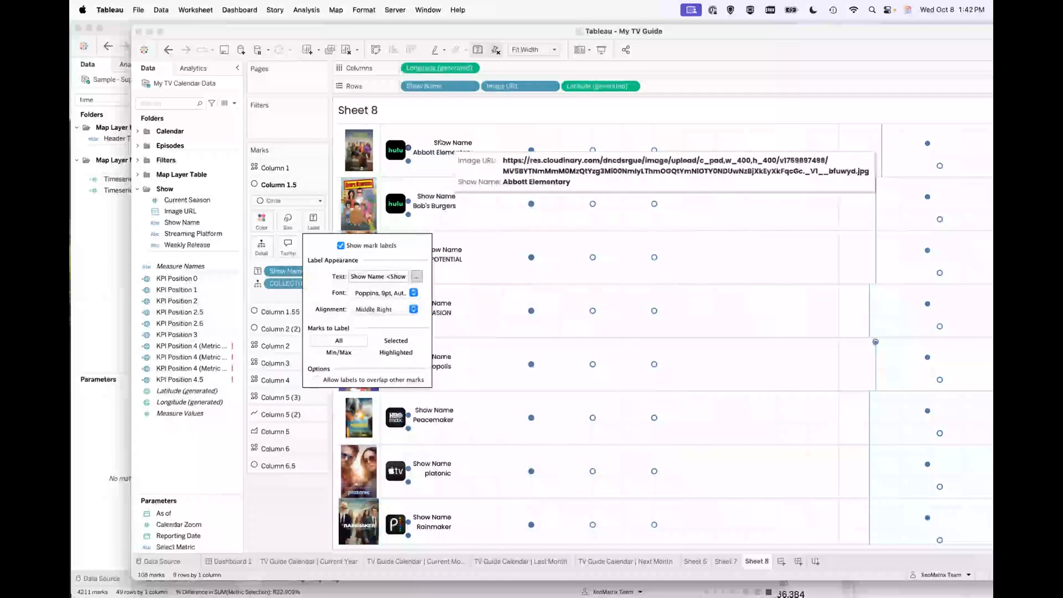
- Left-align both lines of the Column 1.5 label text
click(417, 276)
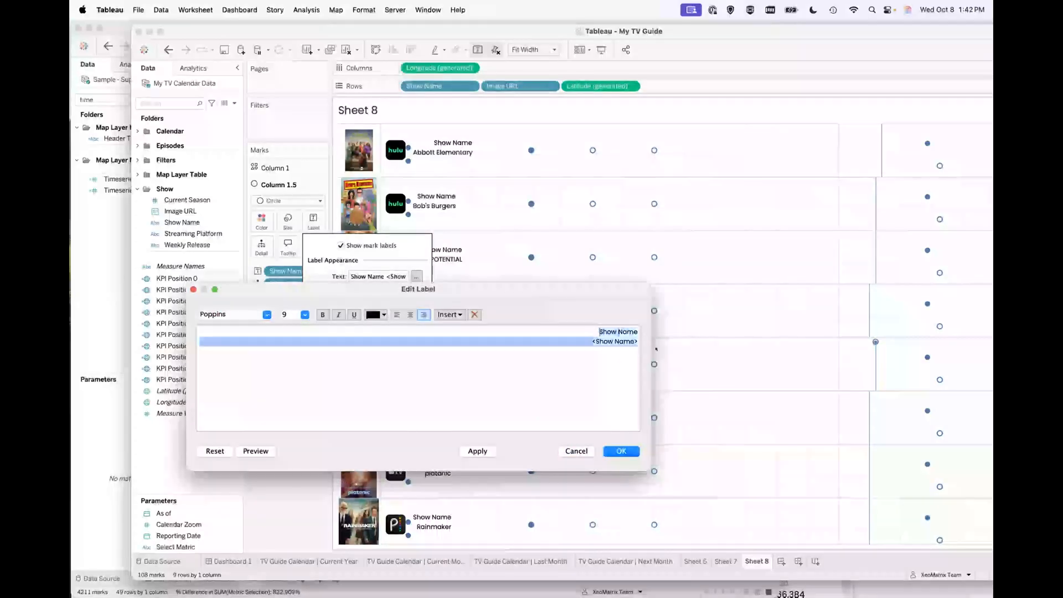
click(396, 315)
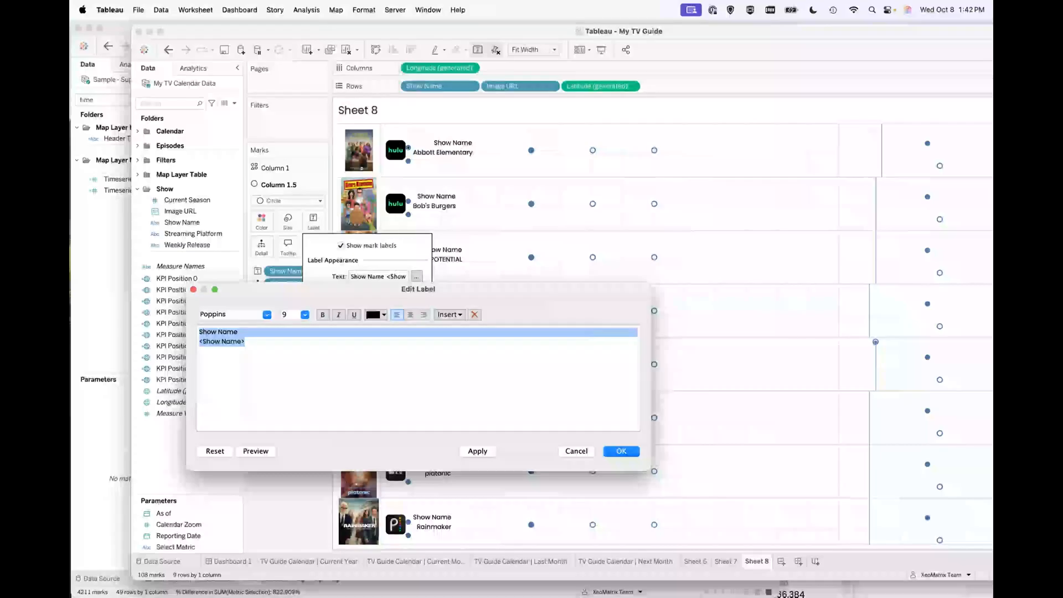
click(624, 451)
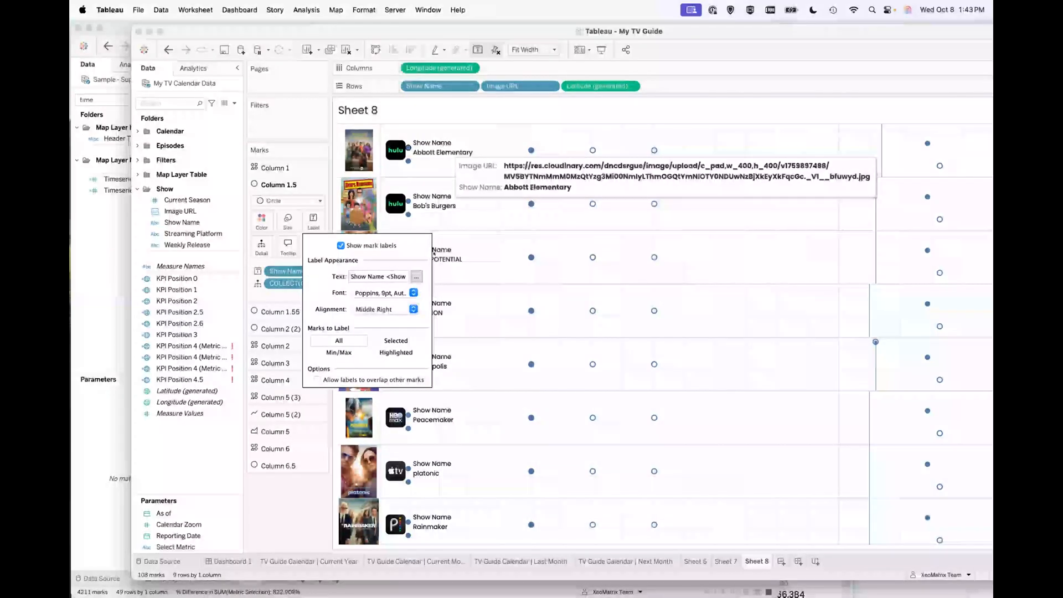
- Set the Column 1.5 circle opacity to 0% and open the Column 1.55 layer's mark settings
click(263, 218)
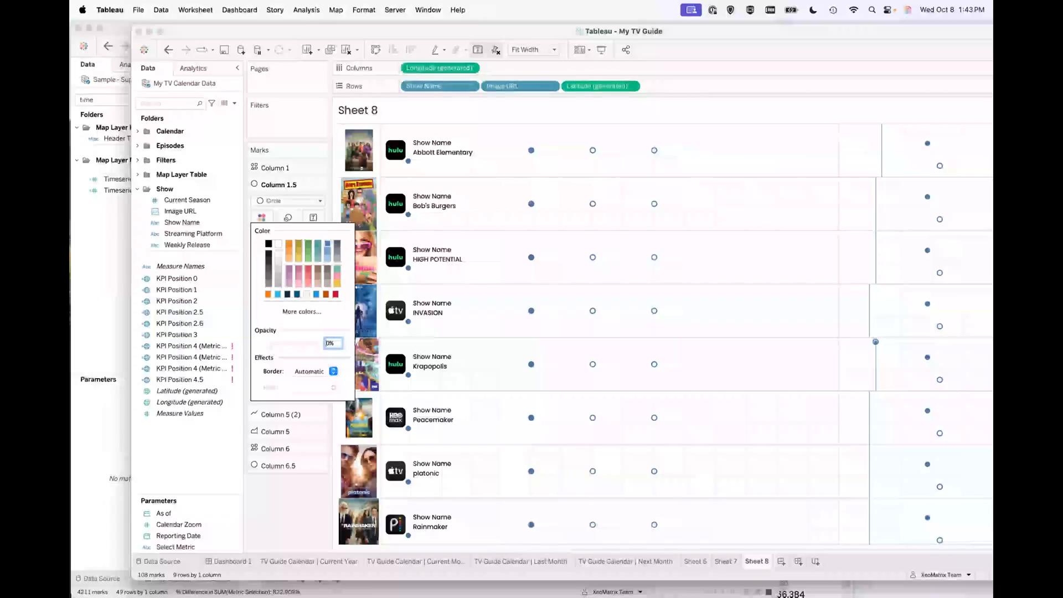
mouse_move(407, 142)
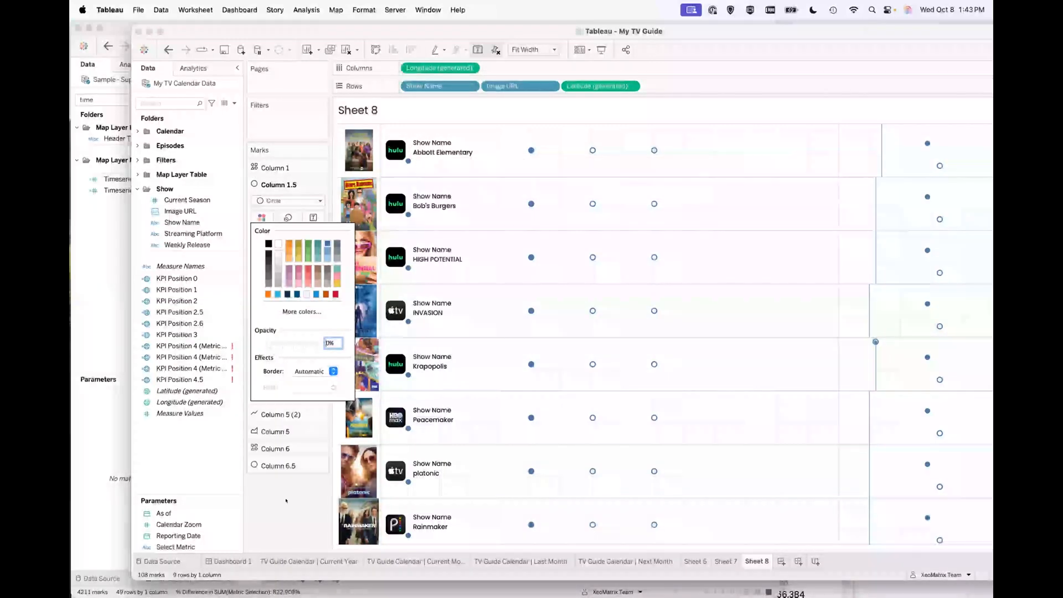
click(493, 208)
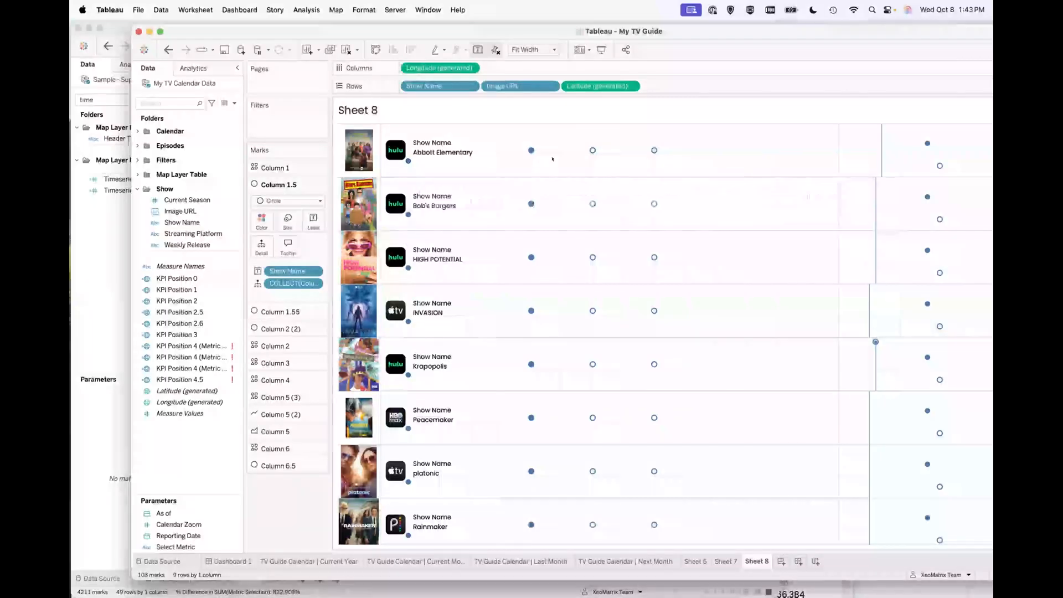
mouse_move(531, 204)
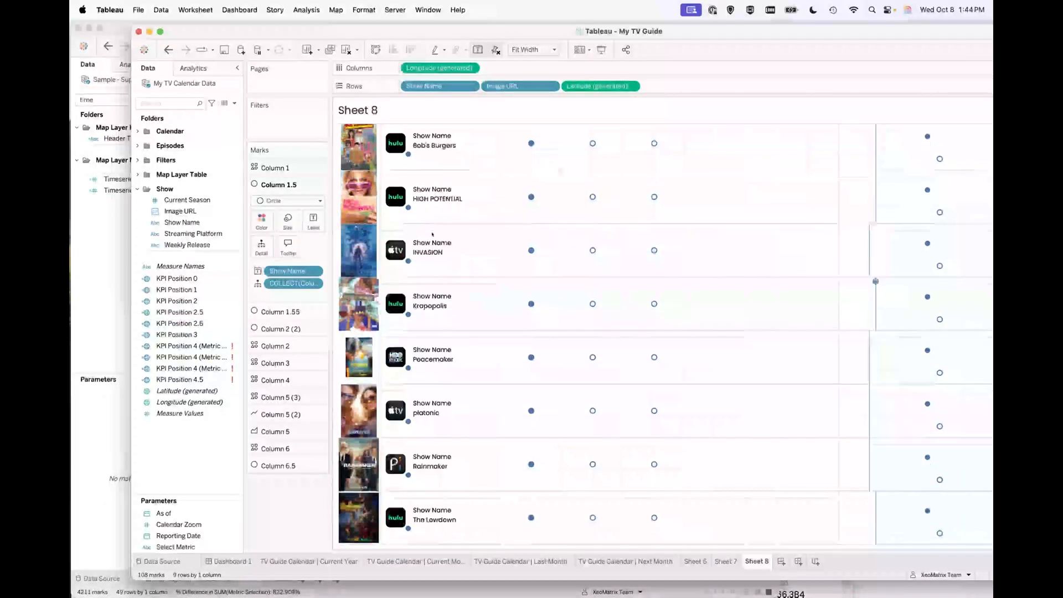
mouse_move(432, 230)
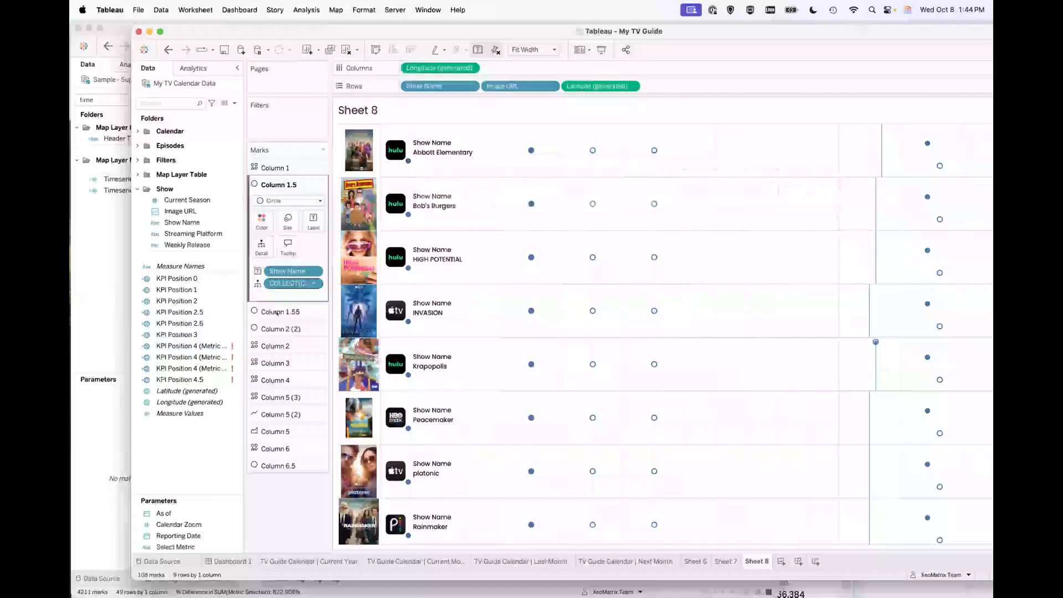
click(276, 305)
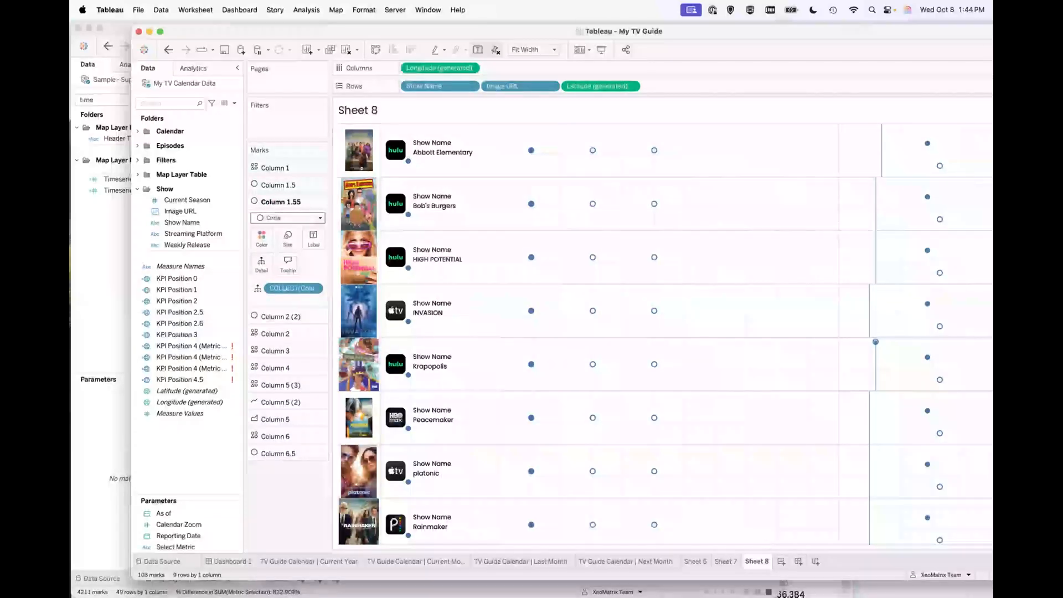
mouse_move(534, 256)
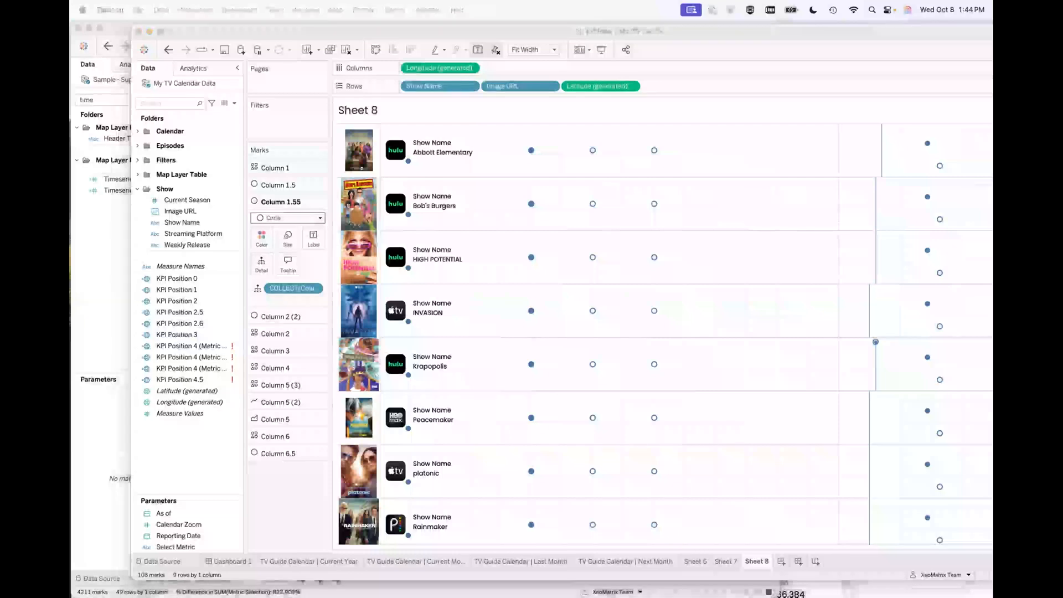
- Switch to the My TV Guide v2 workbook, enlarge its window, and look through the show lineup on the TV Guide dashboard
drag(71, 62, 288, 21)
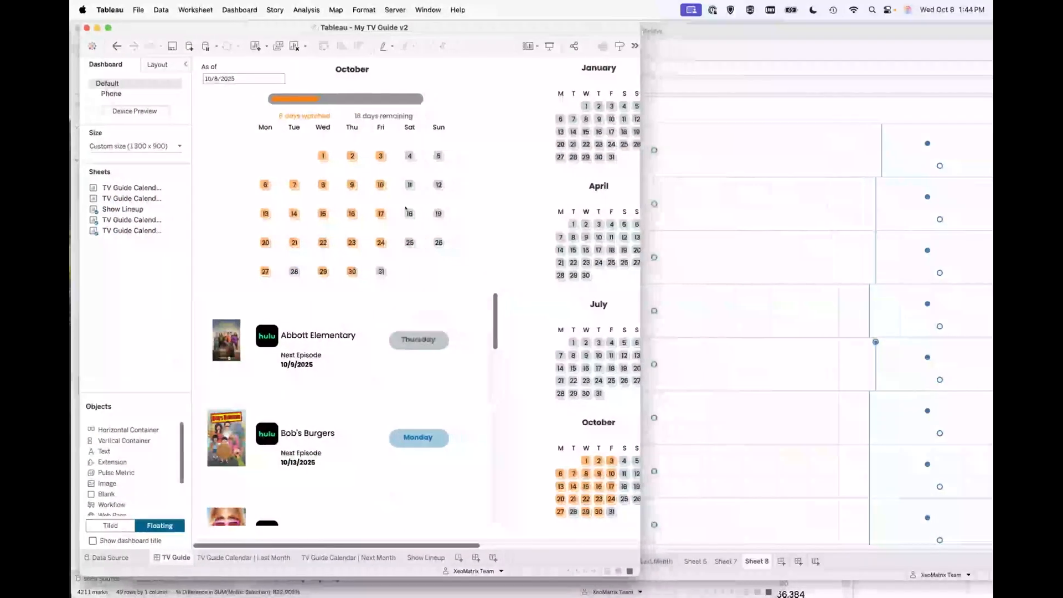
drag(638, 573, 976, 596)
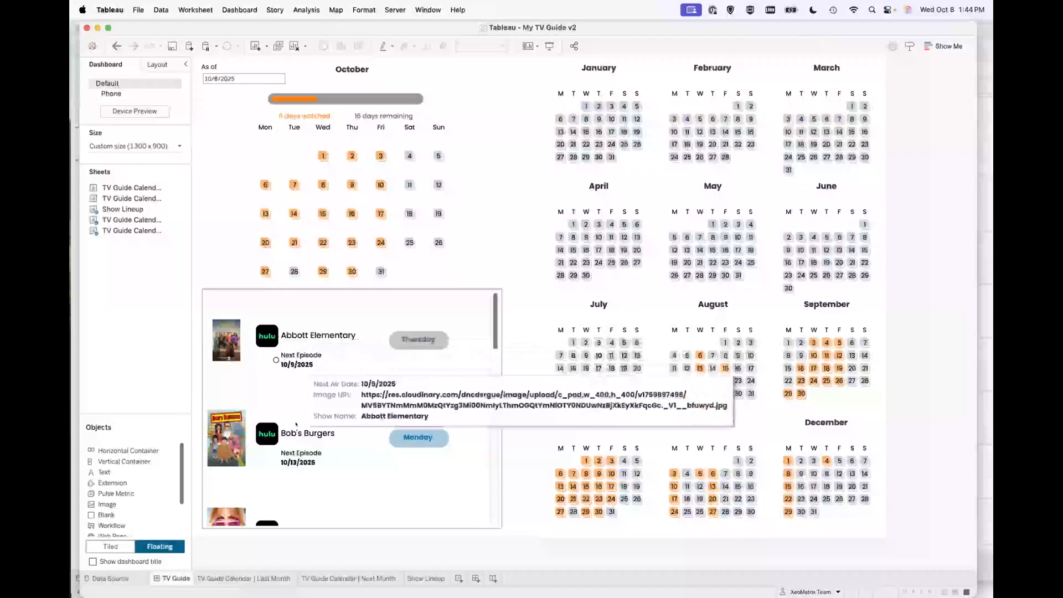
scroll(297, 424, down, 5)
scroll(296, 441, down, 8)
scroll(296, 441, up, 15)
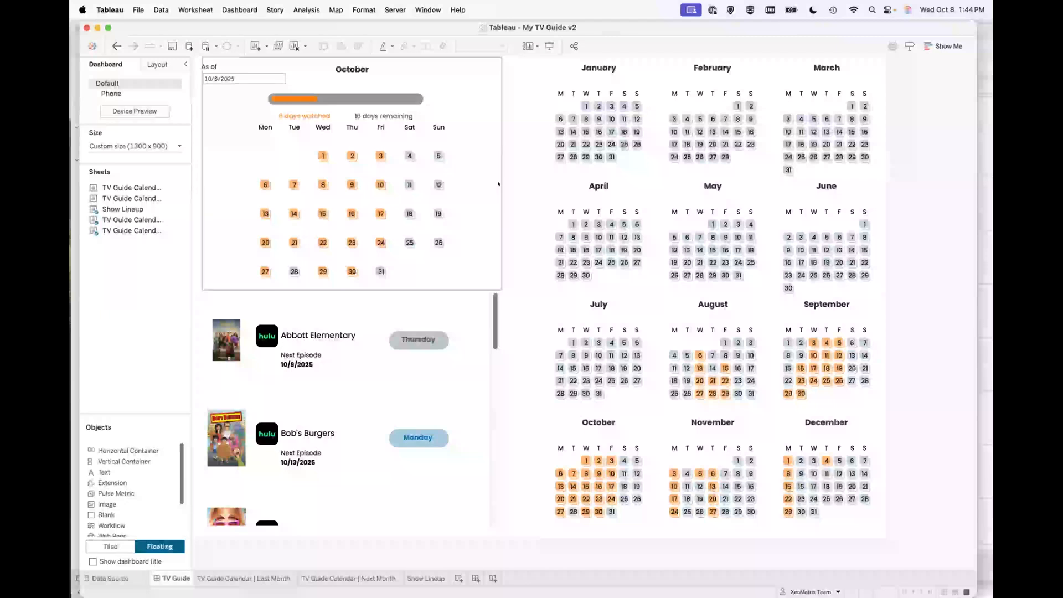
- Open the worksheet behind the dashboard's current month calendar, examine its progress bar, and close the meeting reminder
click(467, 134)
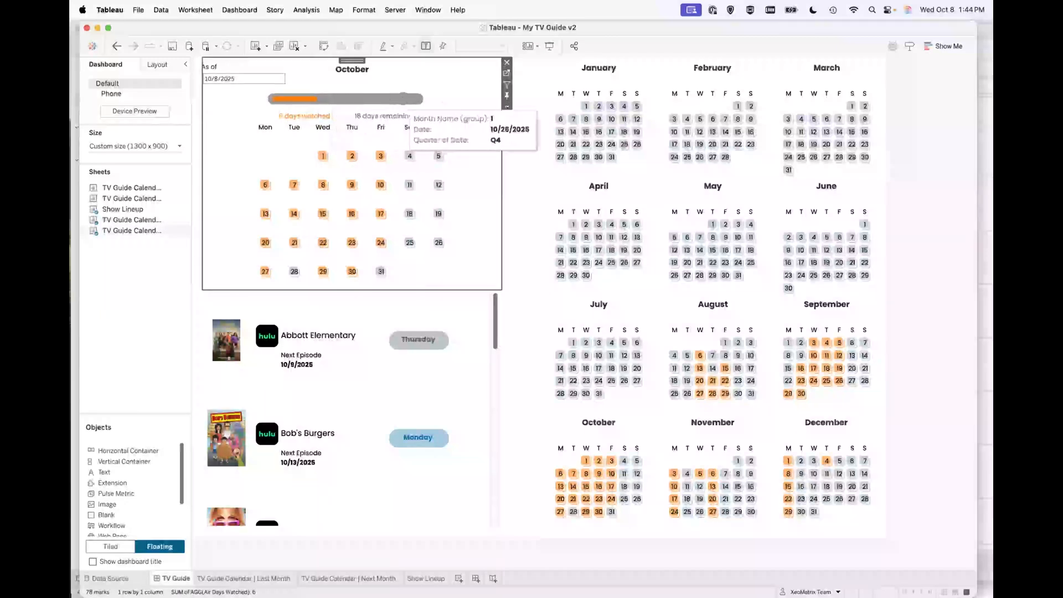
click(506, 73)
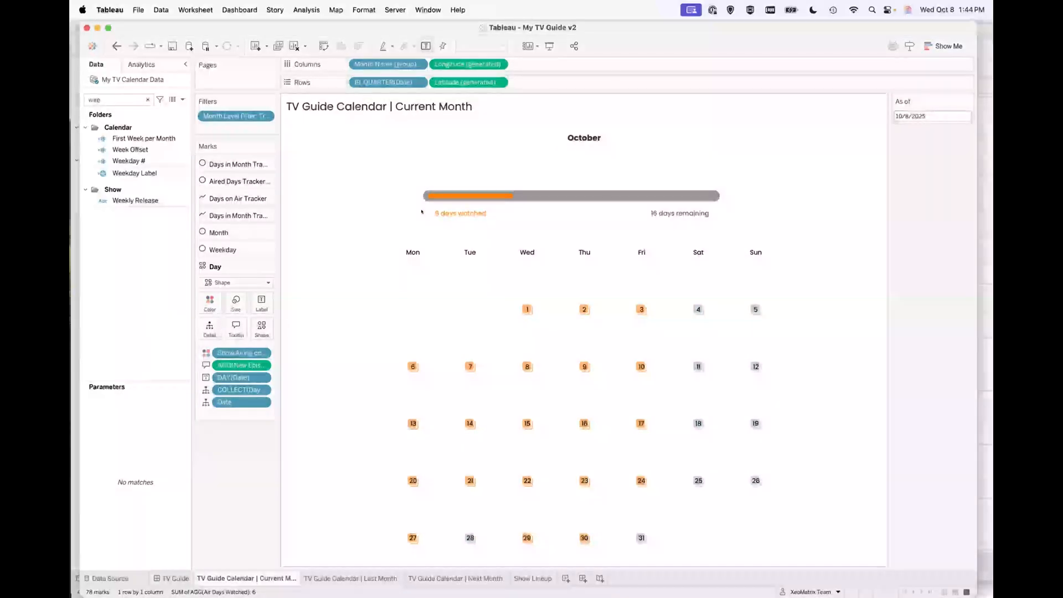
mouse_move(460, 201)
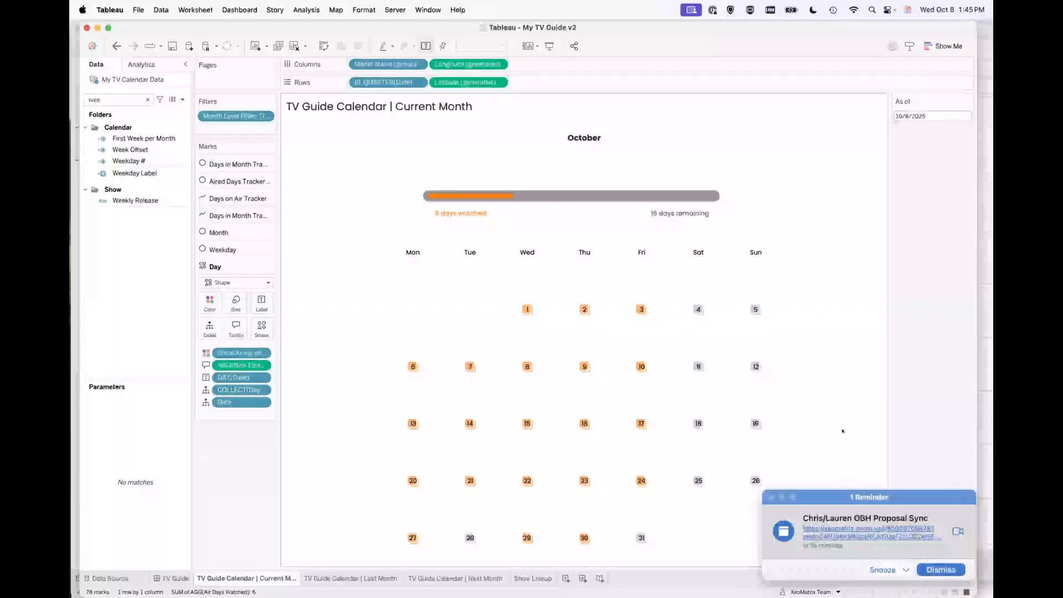
click(771, 497)
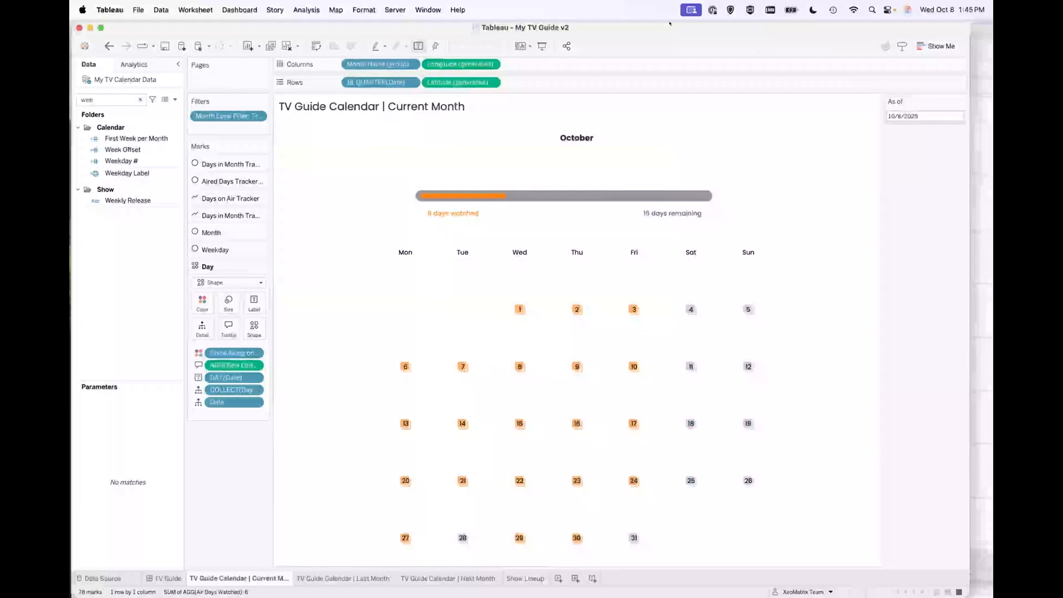
- Open the My TV Calendar Data source and inspect the Universal Dates connection and the relationship between Sheet1 and TV Tracker Air Dates
mouse_move(425, 194)
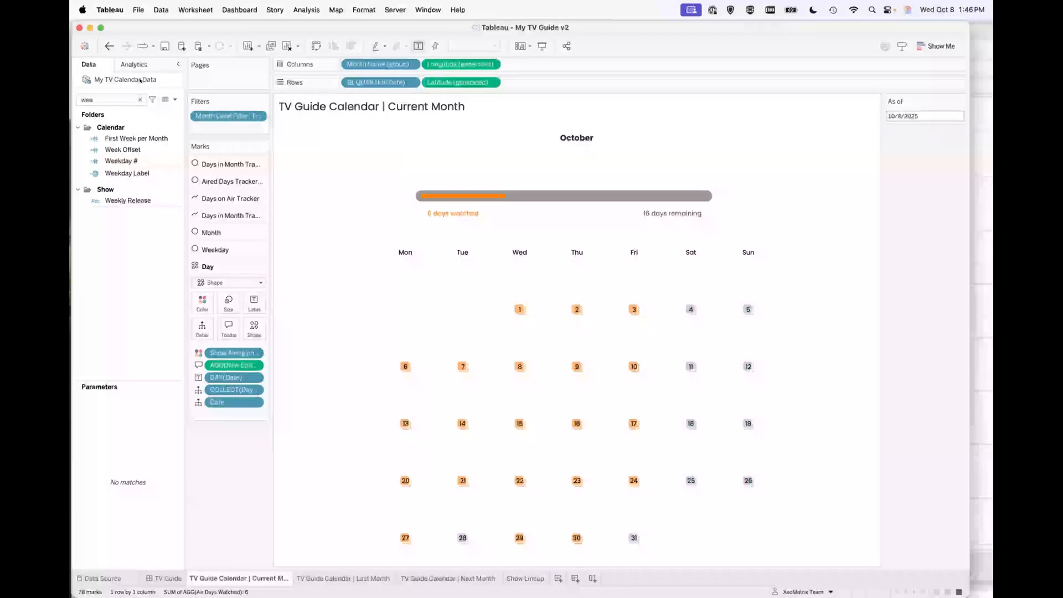
right_click(107, 75)
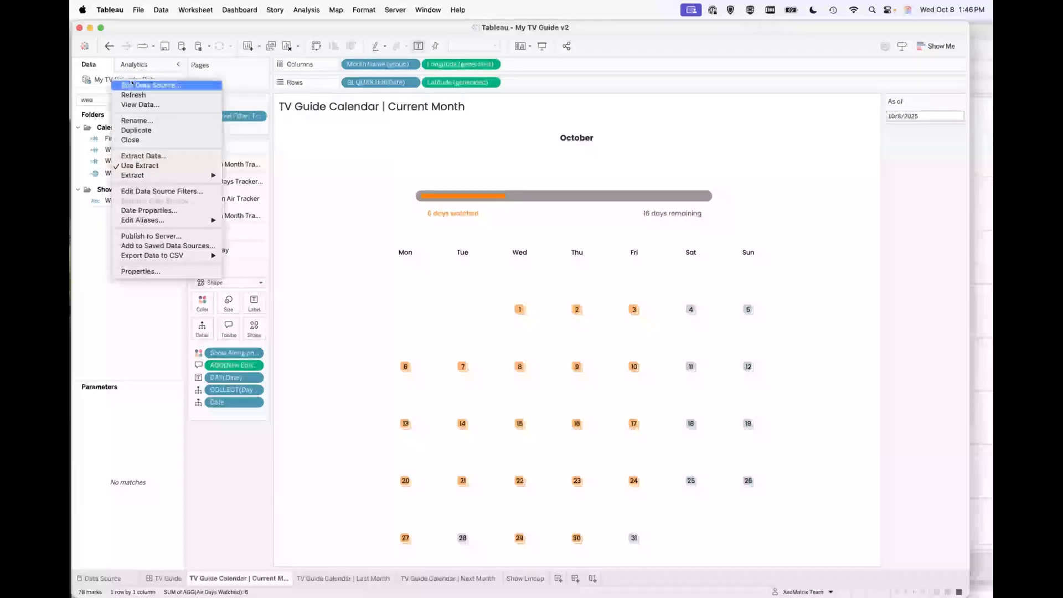
click(397, 233)
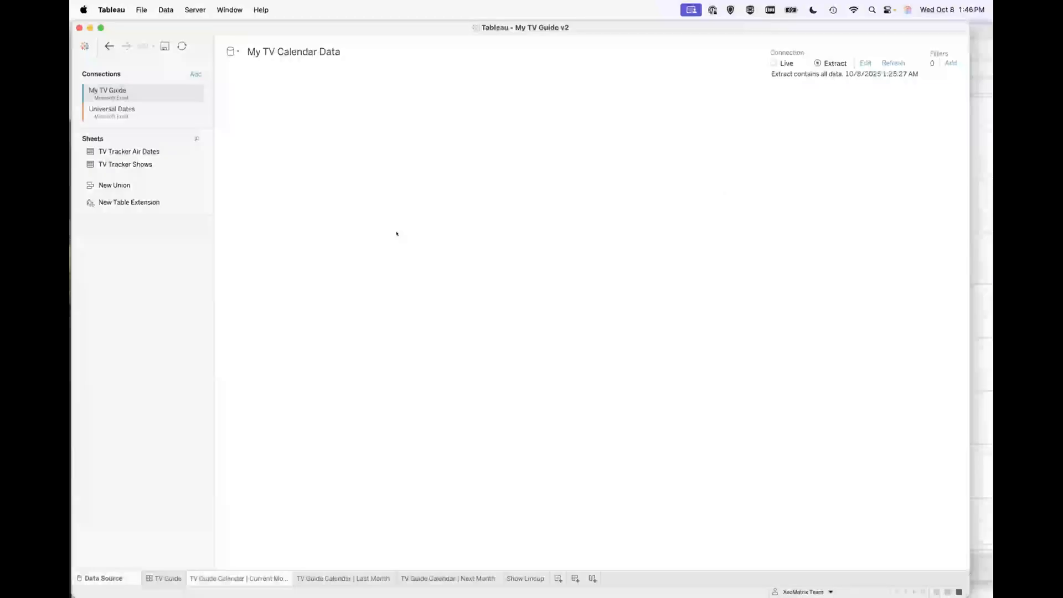
drag(214, 174, 187, 175)
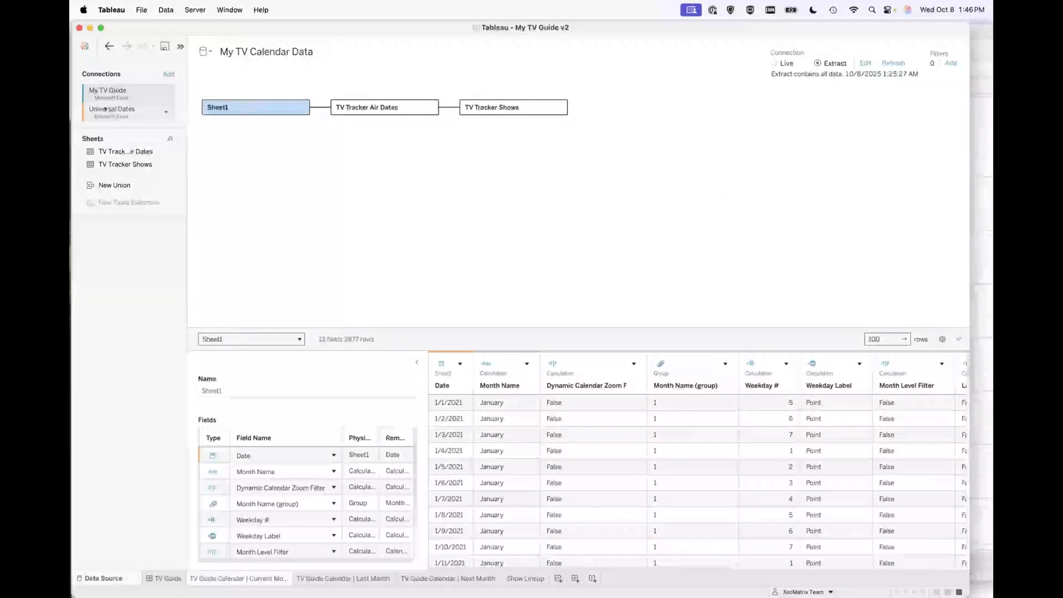
click(105, 109)
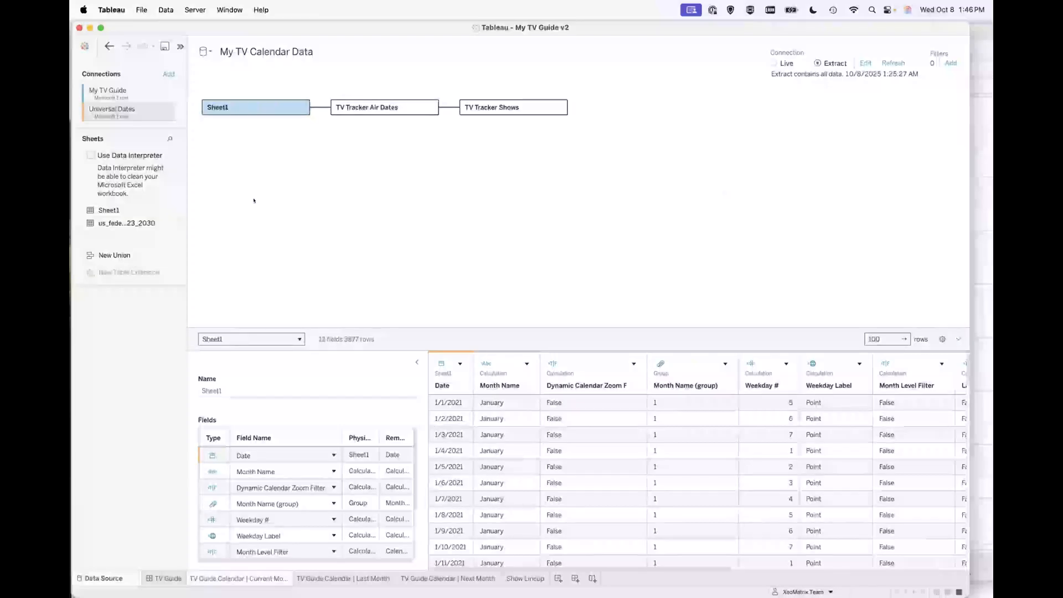
click(314, 108)
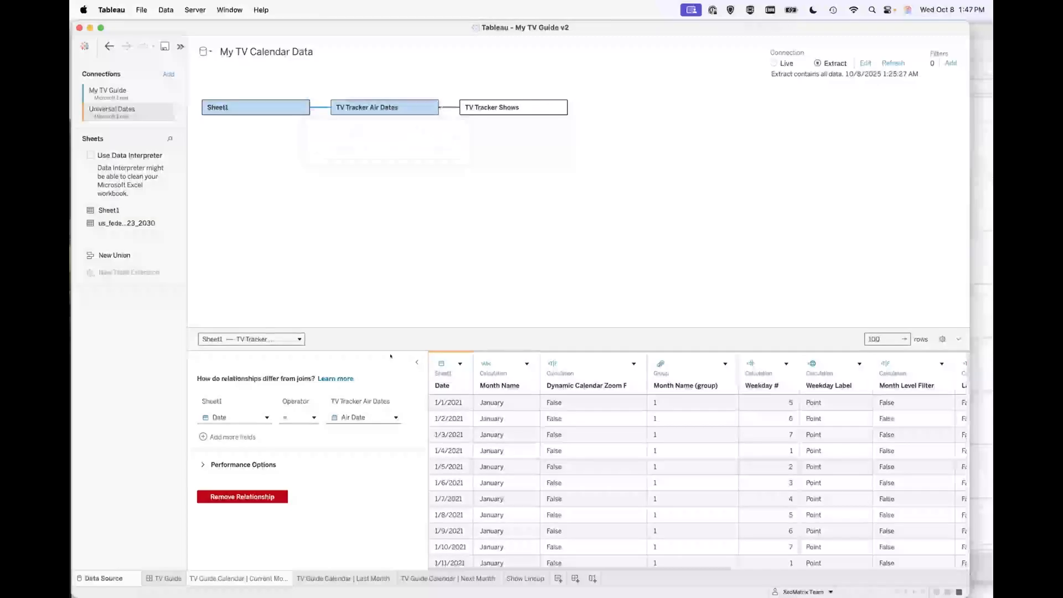
- View the Show Lineup sheet, return to the TV Guide dashboard, and examine its monthly and yearly calendars
click(521, 578)
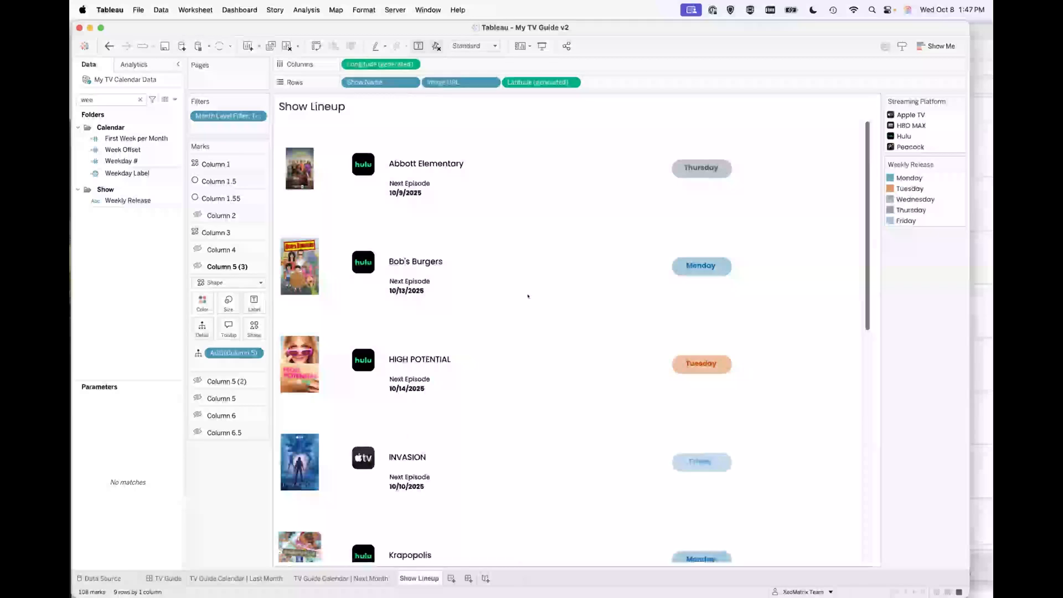
click(165, 577)
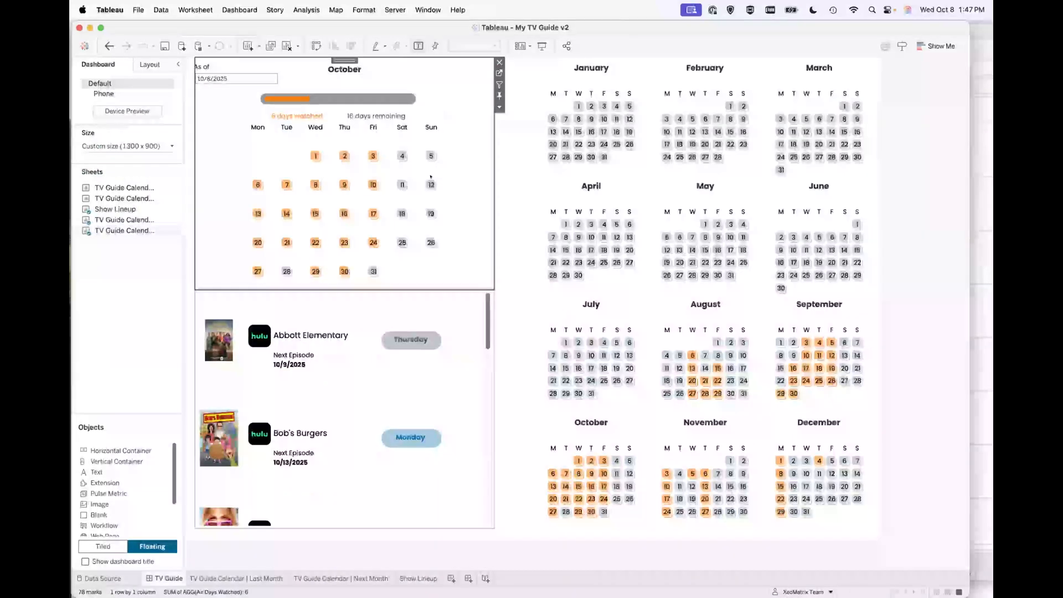
mouse_move(424, 157)
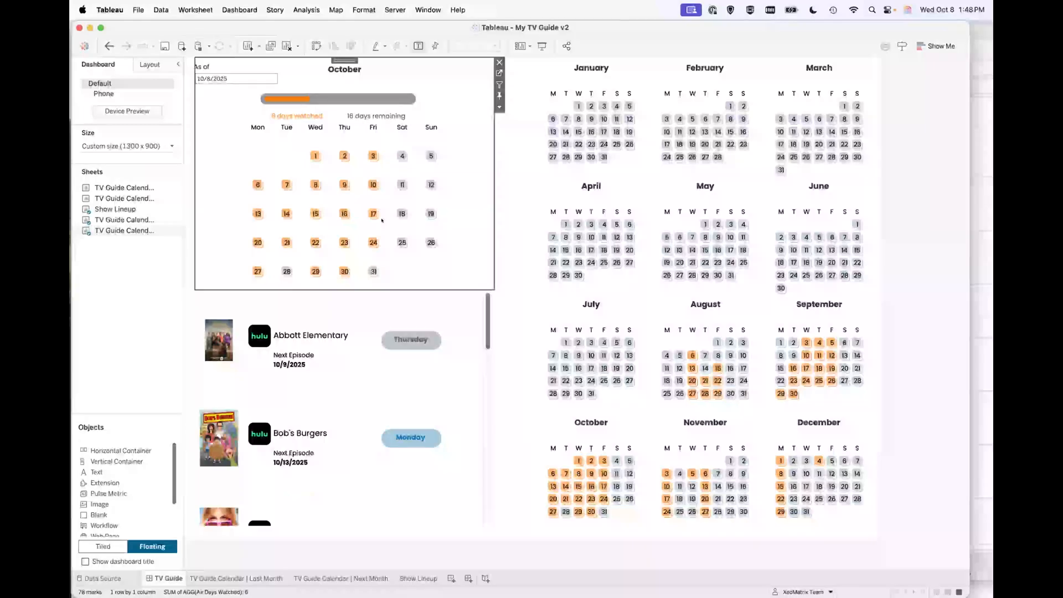
mouse_move(394, 99)
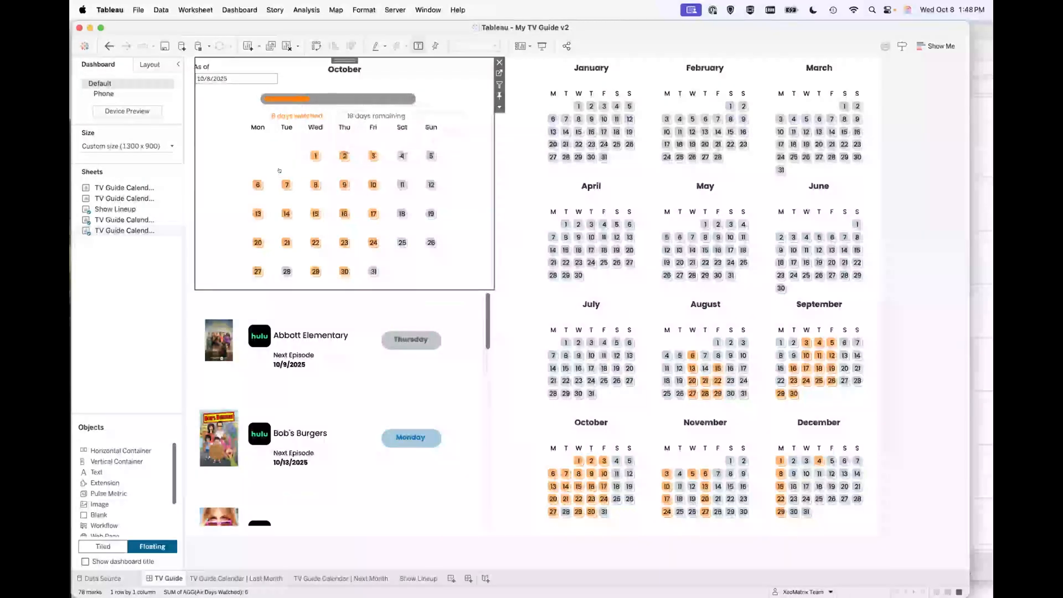
mouse_move(413, 251)
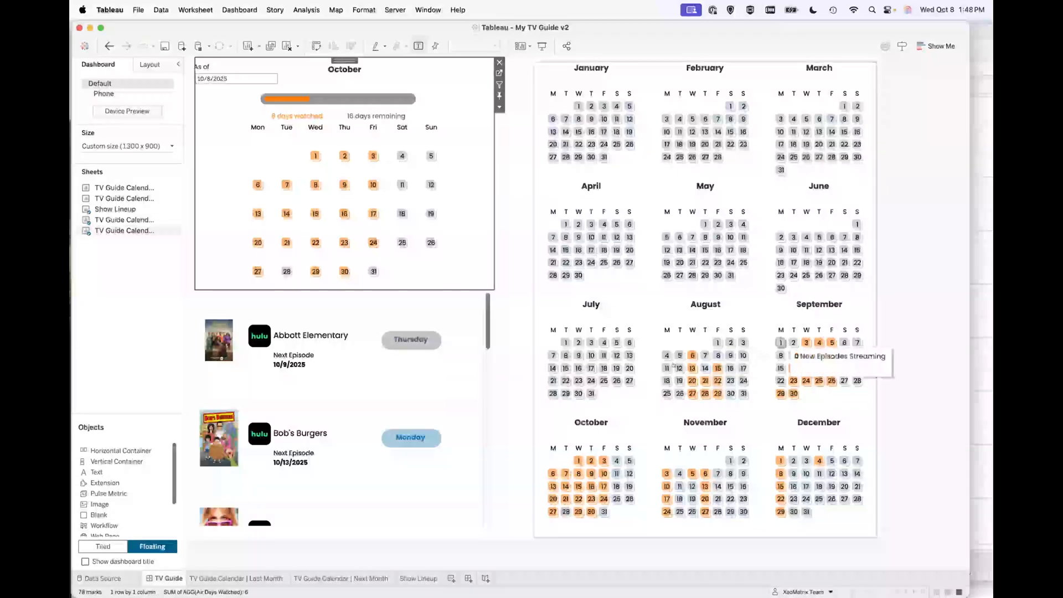
mouse_move(692, 366)
mouse_move(692, 393)
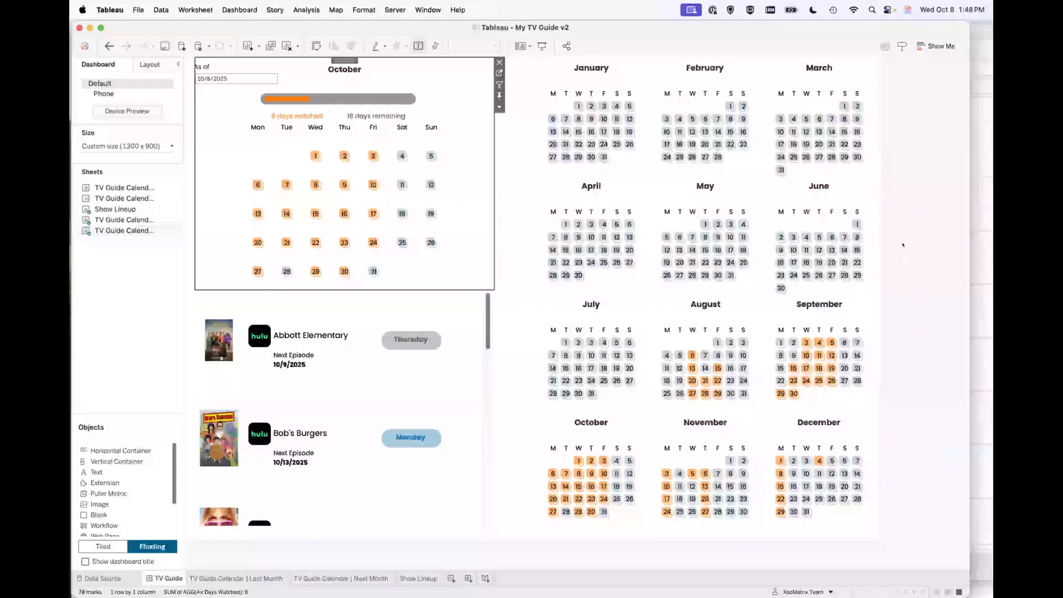
- Shorten the yearly calendar slightly at its lower edge on the TV Guide dashboard
click(759, 190)
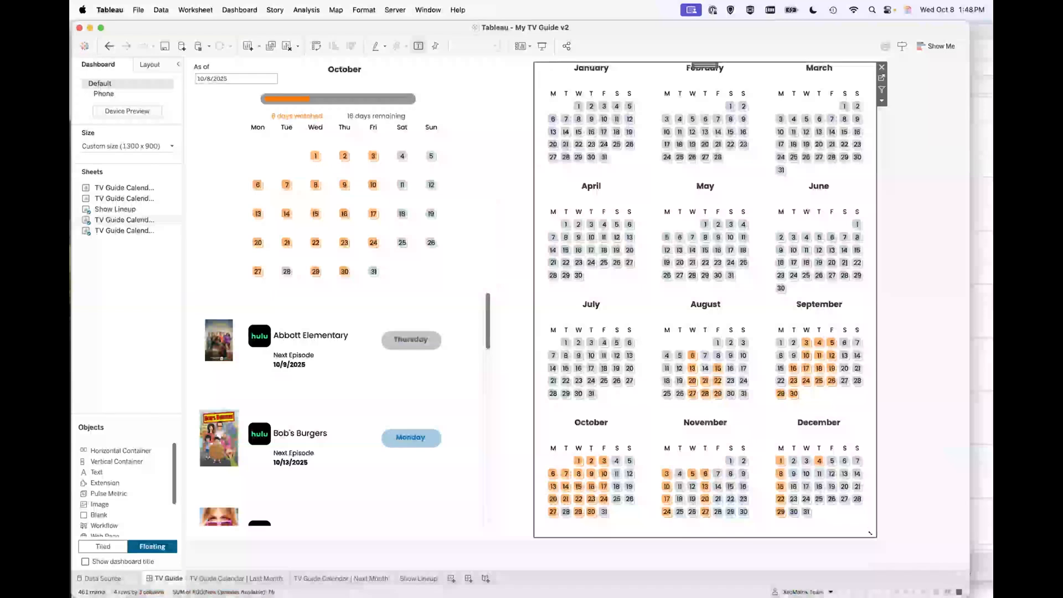
mouse_move(876, 537)
mouse_down()
mouse_move(782, 342)
mouse_move(852, 527)
mouse_move(878, 536)
mouse_up()
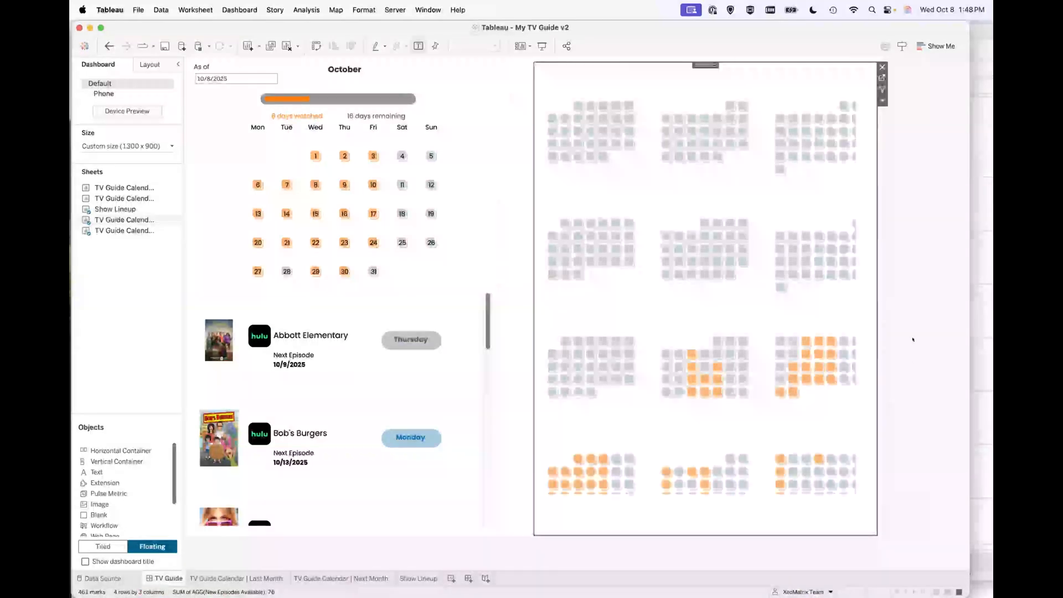
click(904, 331)
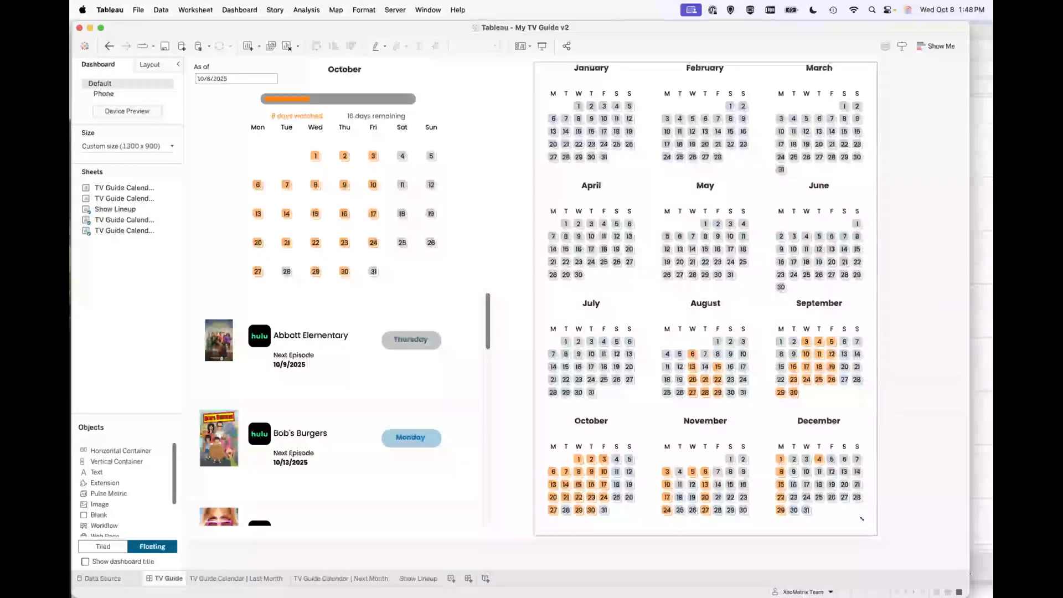
click(876, 532)
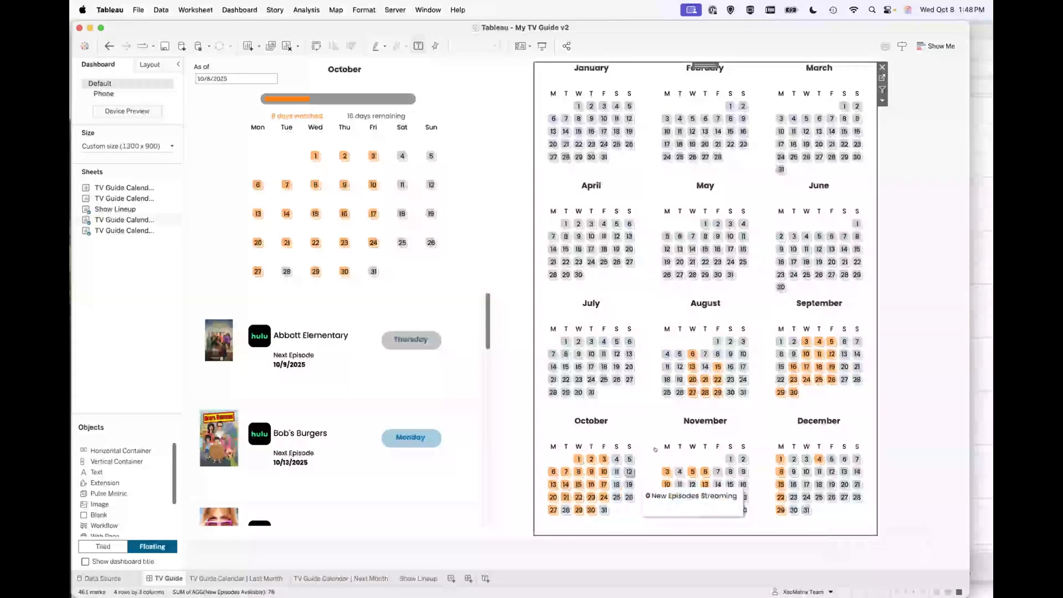
click(424, 144)
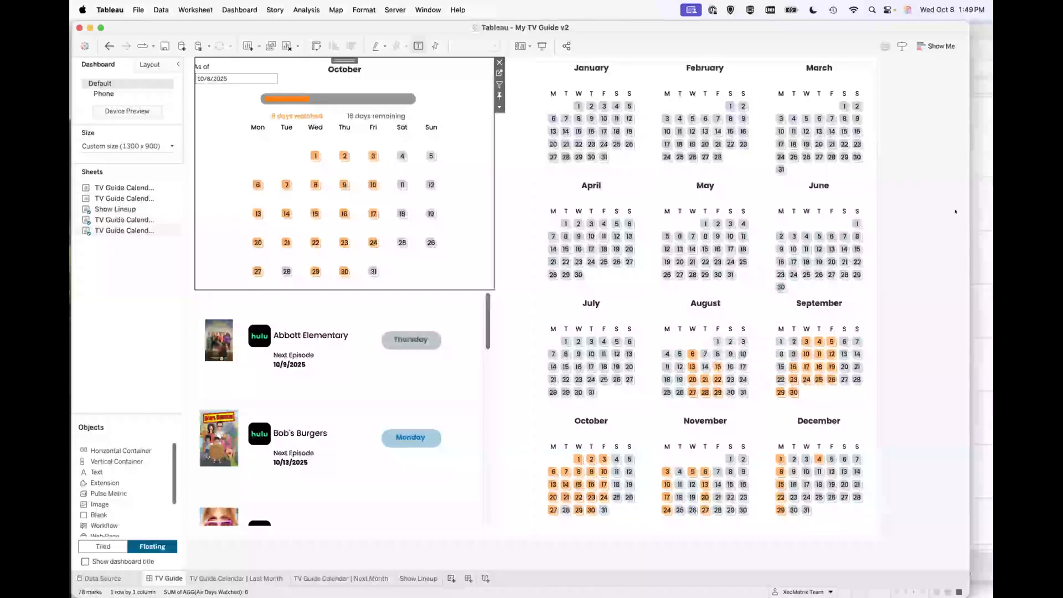
- Switch to the My TV Guide workbook, add a new worksheet, and search its data fields for "don"
key(super+grave)
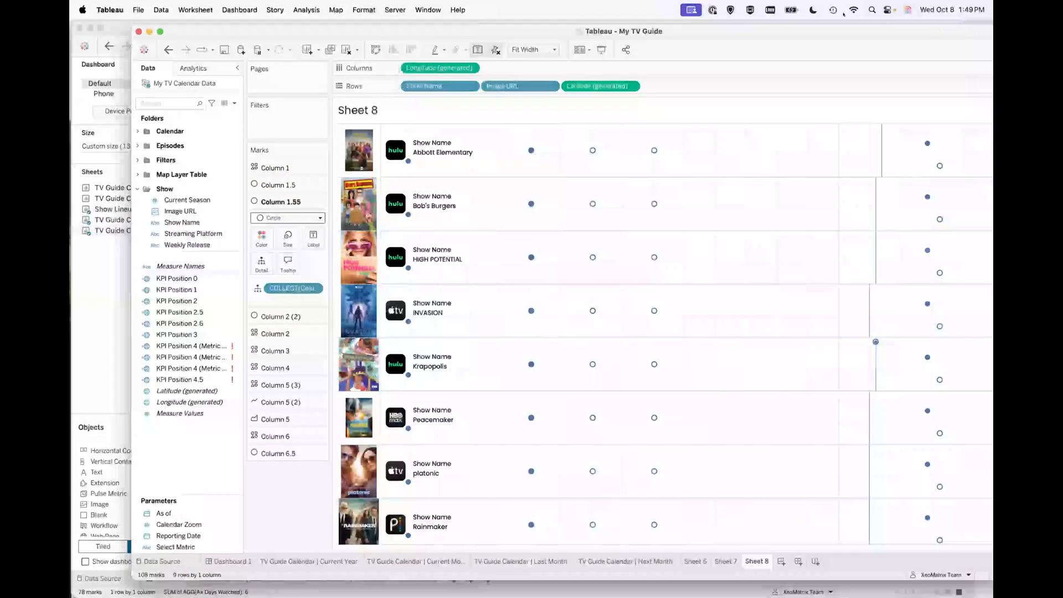
drag(843, 22, 830, 18)
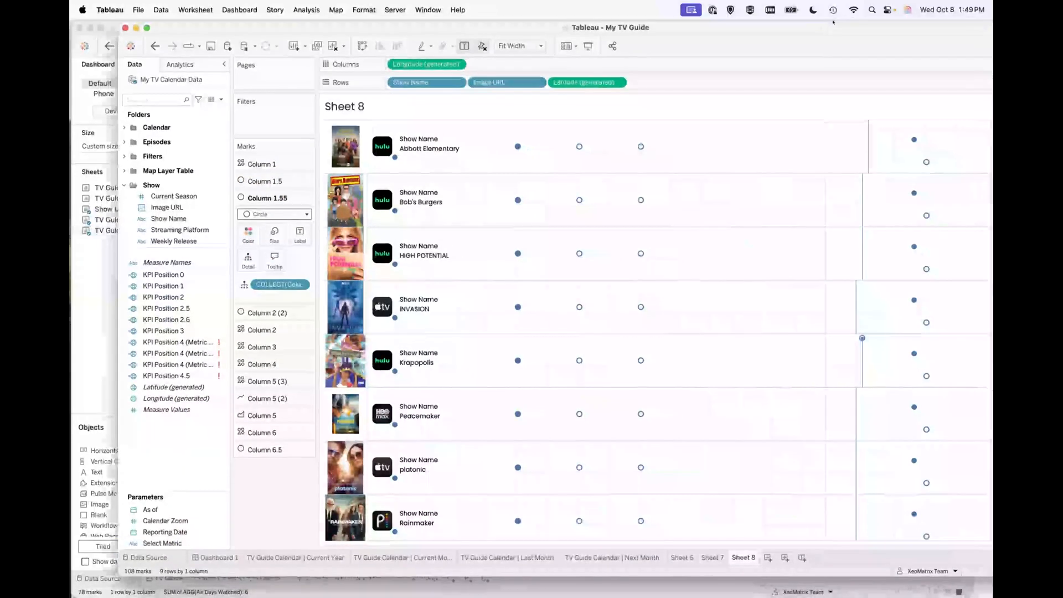
click(768, 558)
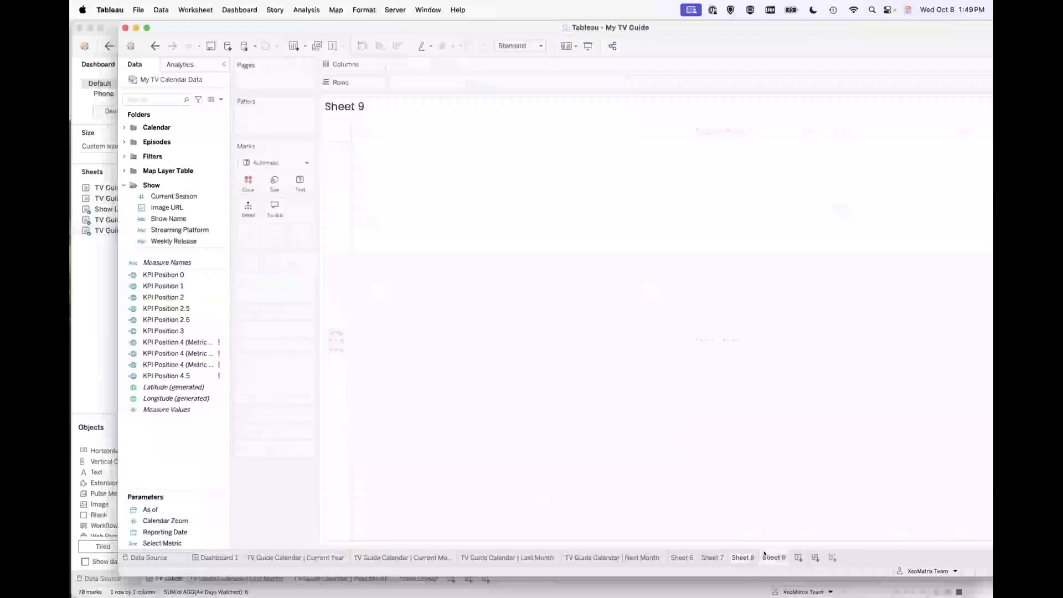
click(166, 207)
click(123, 184)
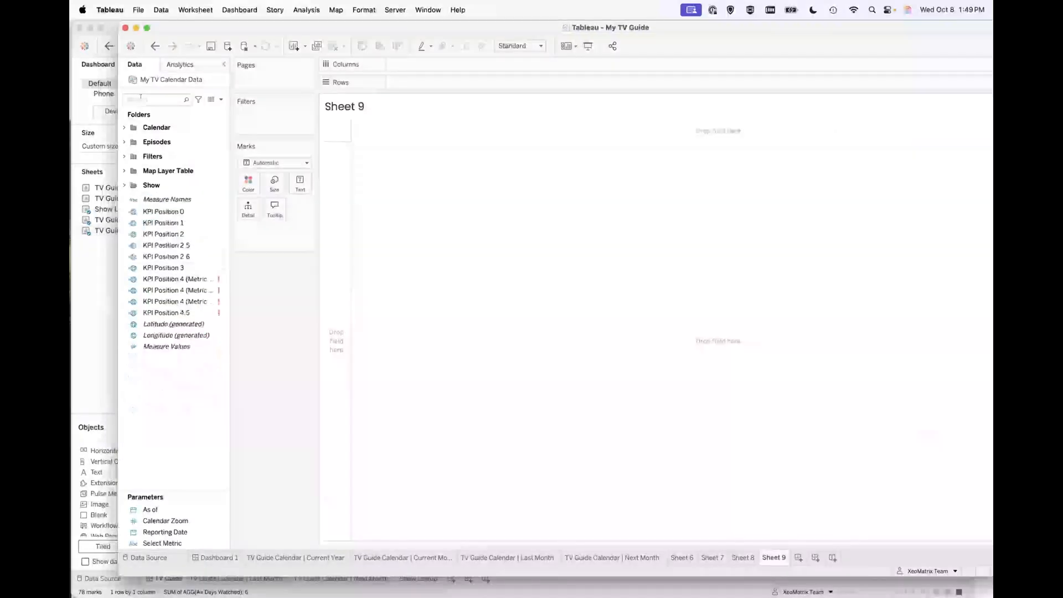
click(140, 98)
text(dd)
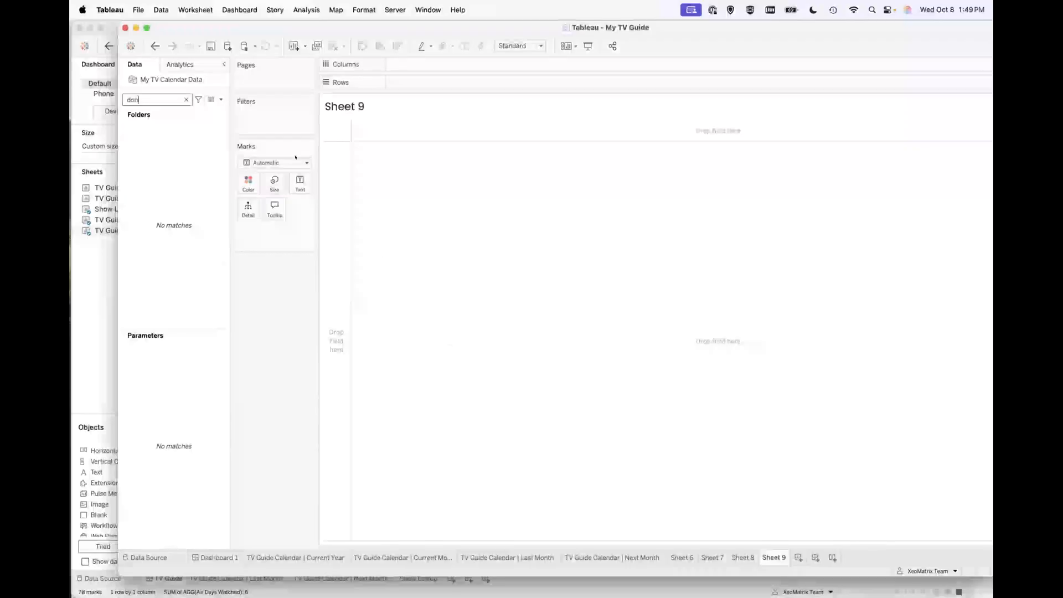
- Switch to the Adventures in Map Layers workbook, dismiss the open axis settings, and add a new worksheet
click(106, 262)
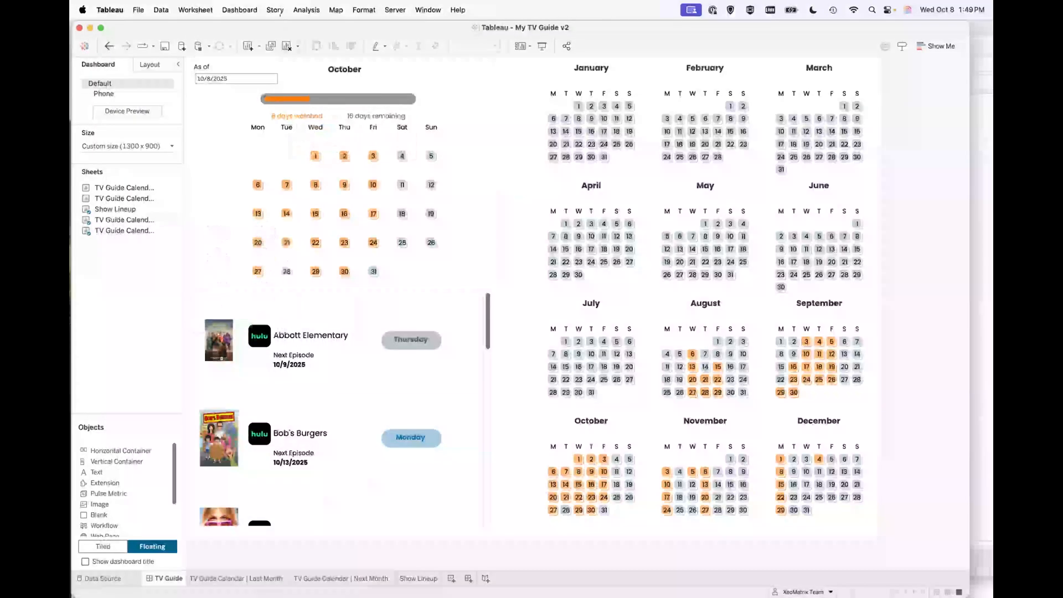
drag(336, 22, 471, 23)
click(131, 200)
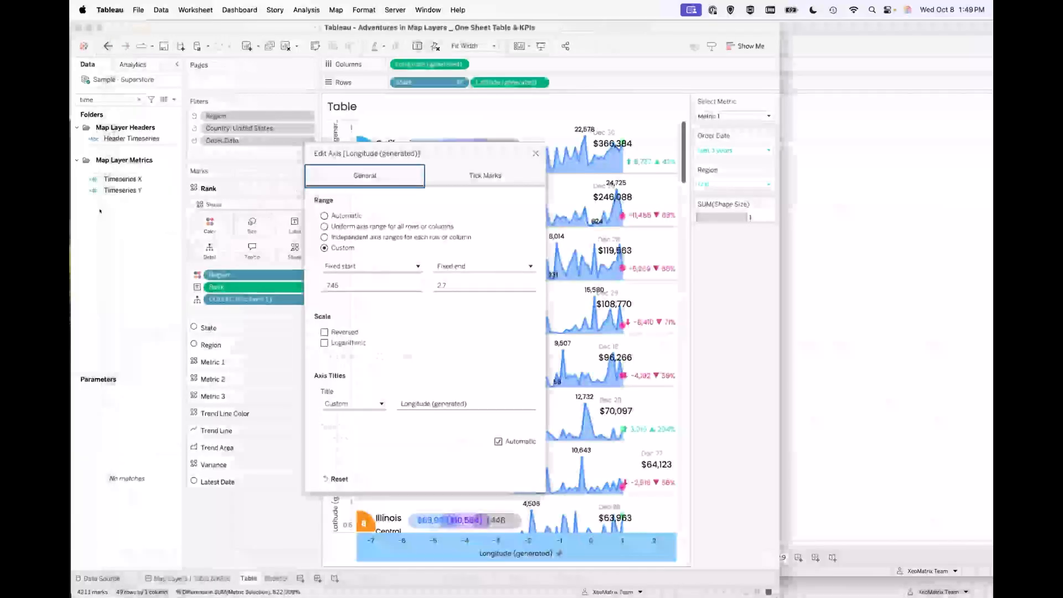
key(Escape)
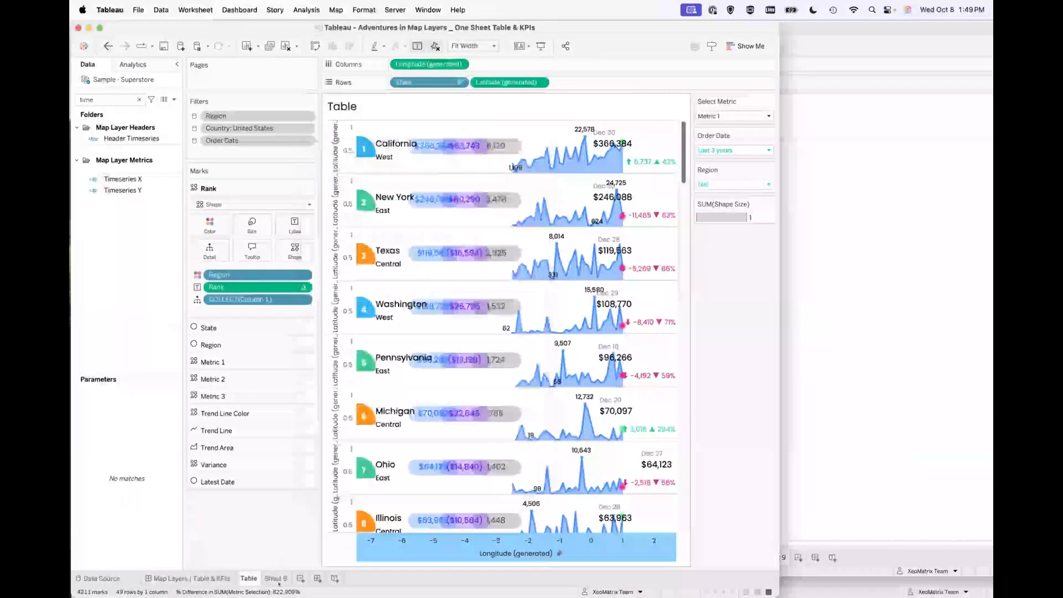
click(301, 579)
- Replace the field search with "don" and add the Donut Point field to the Sheet 10 view
click(139, 99)
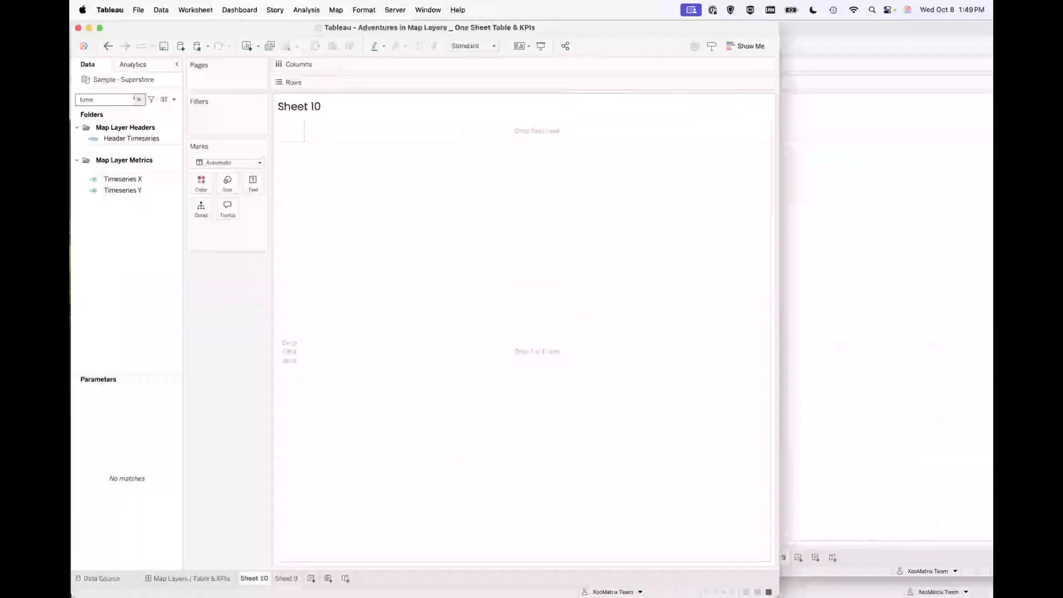
scroll(142, 310, down, 4)
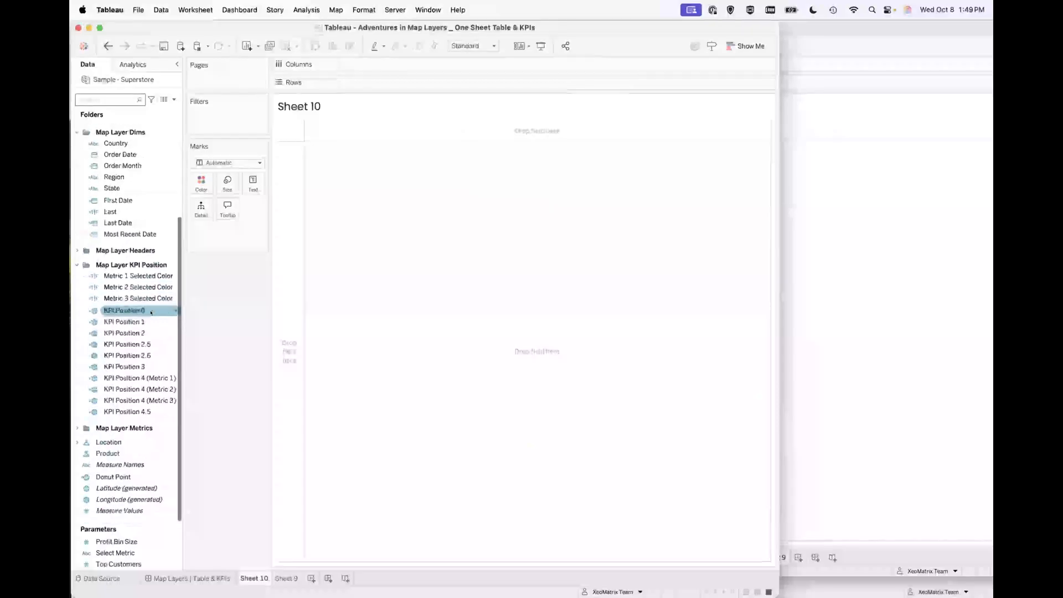
click(117, 200)
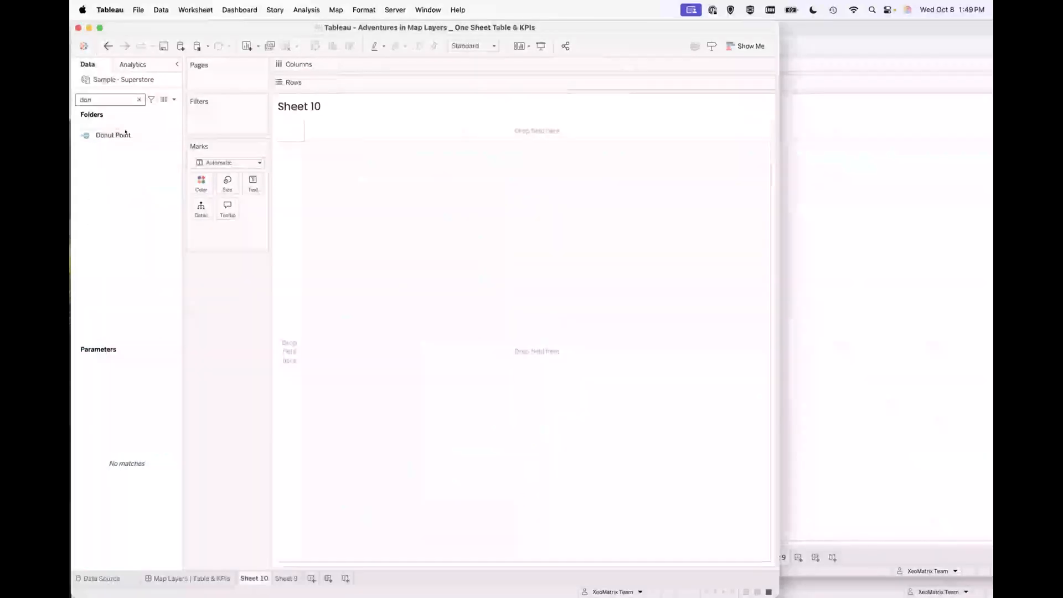
drag(113, 135, 422, 227)
- Open the Donut Point calculation, examine its formula, and close it without changes
click(115, 135)
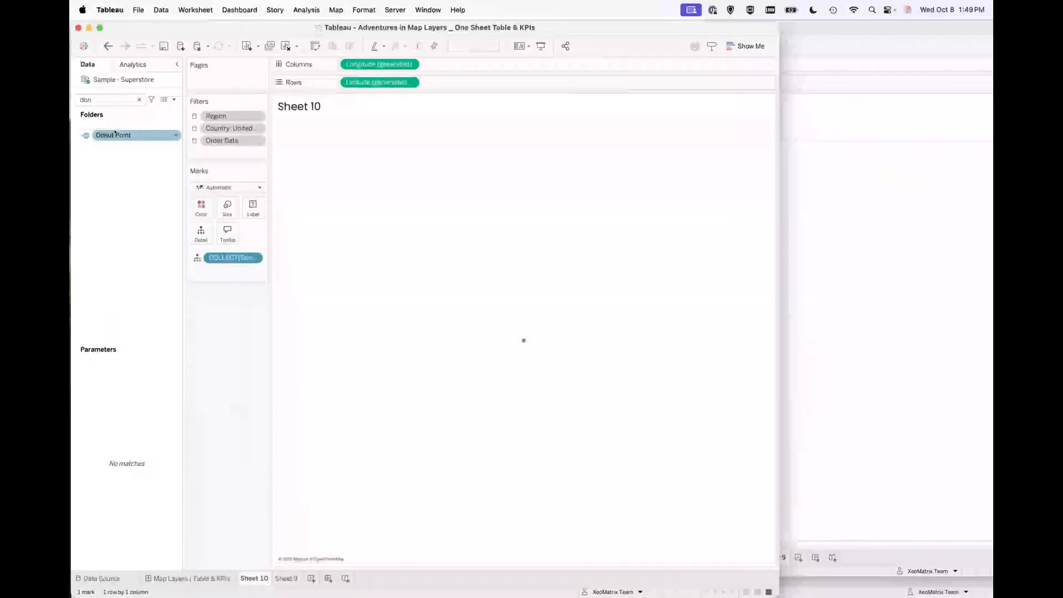
click(176, 135)
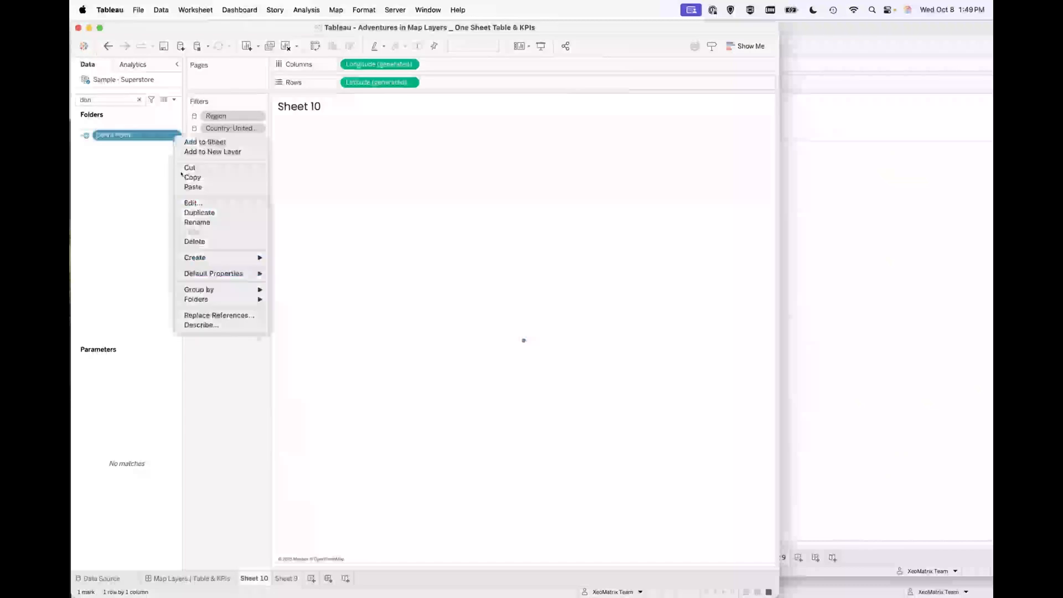
click(183, 202)
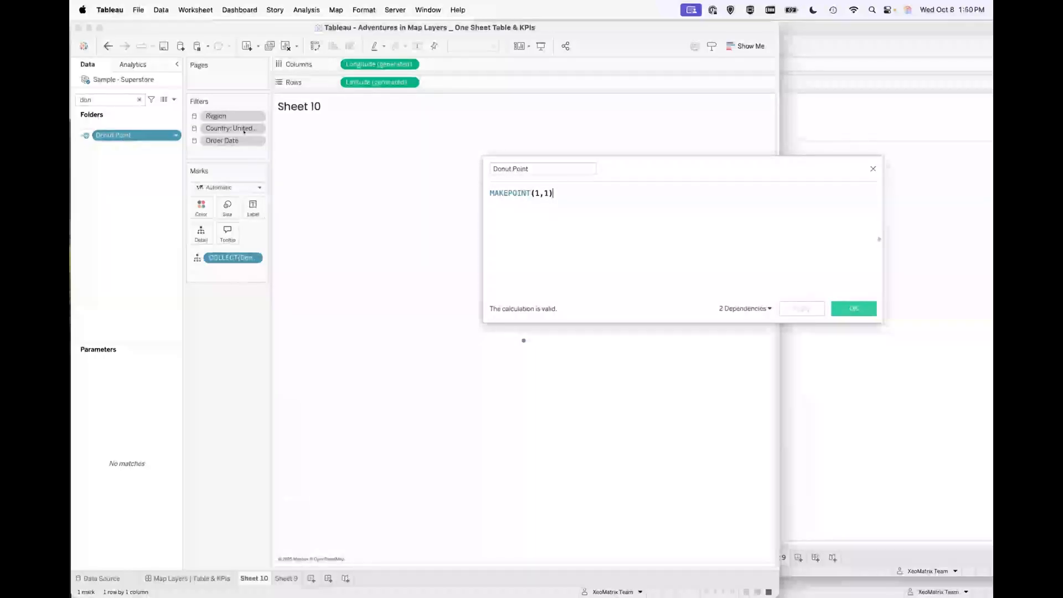
click(873, 168)
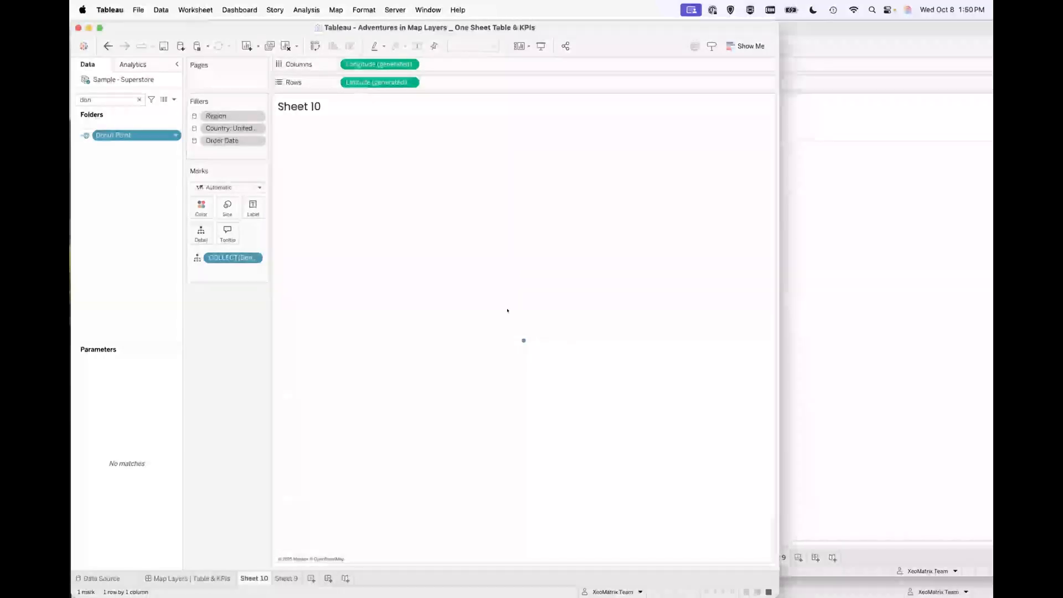
- Add Donut Point as a second marks layer and set both Donut Point layers to the Pie mark type
drag(114, 135, 361, 139)
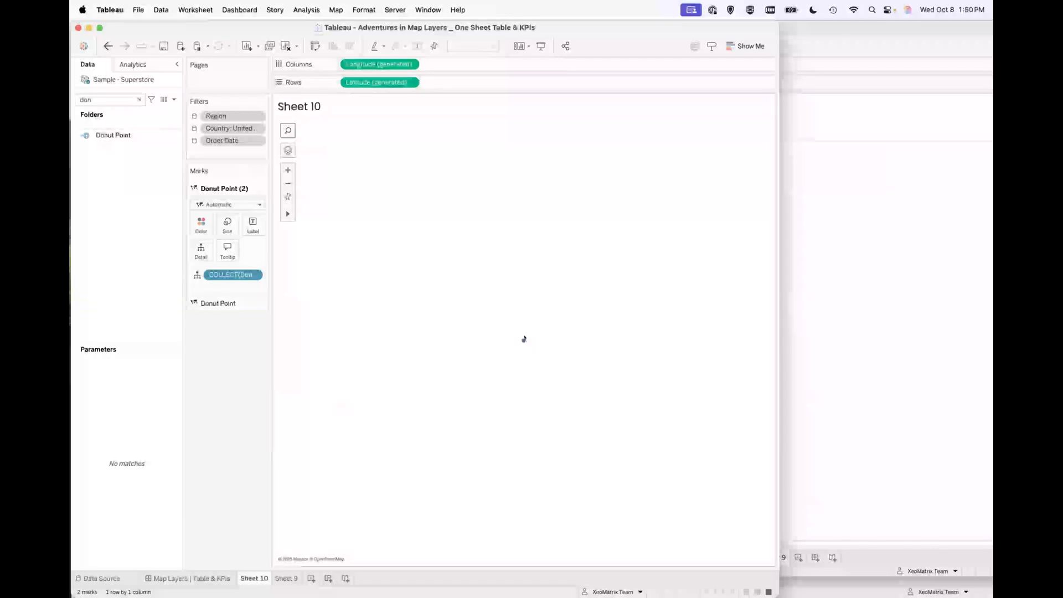
click(218, 303)
click(242, 221)
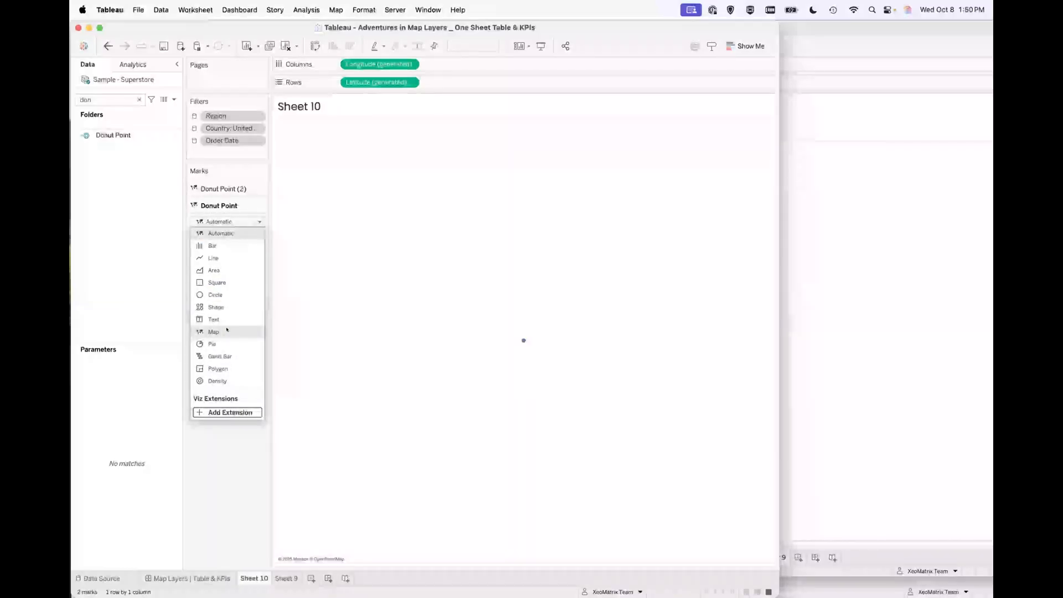
click(215, 344)
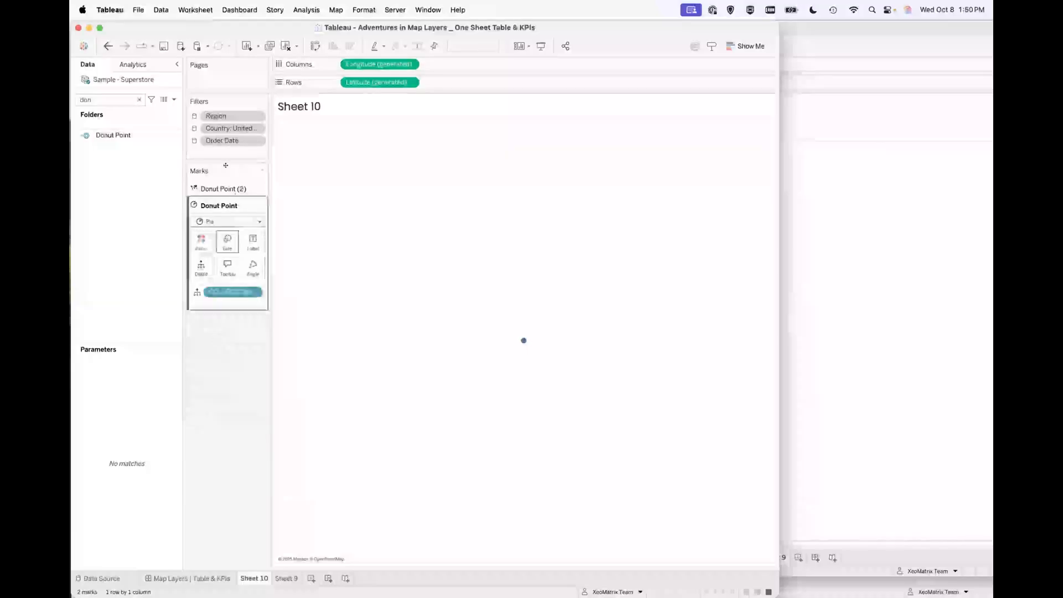
click(225, 189)
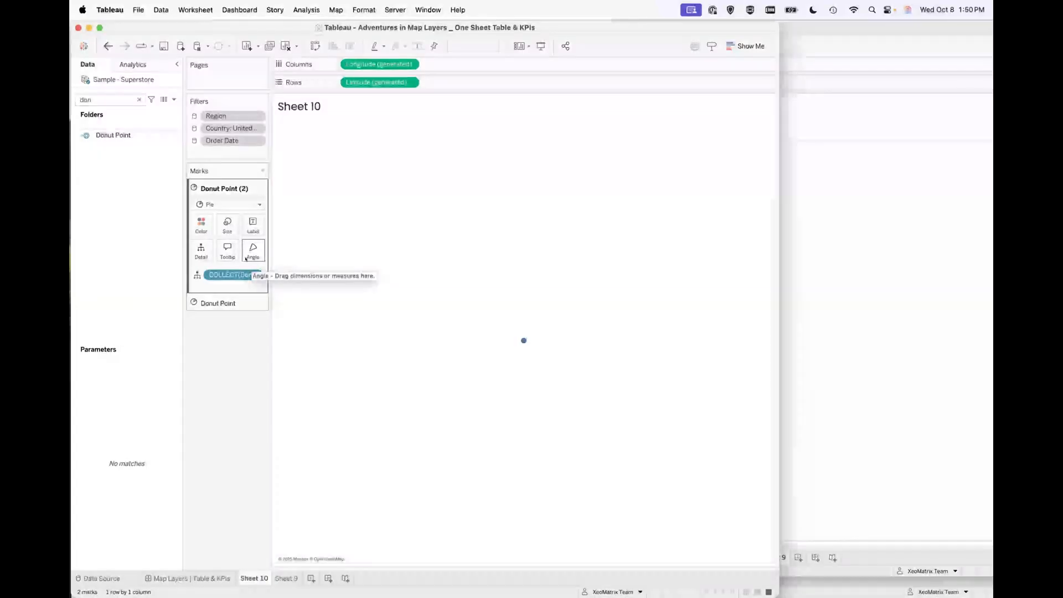
- Enlarge the pie mark of the original Donut Point layer well beyond the second layer's size
click(217, 303)
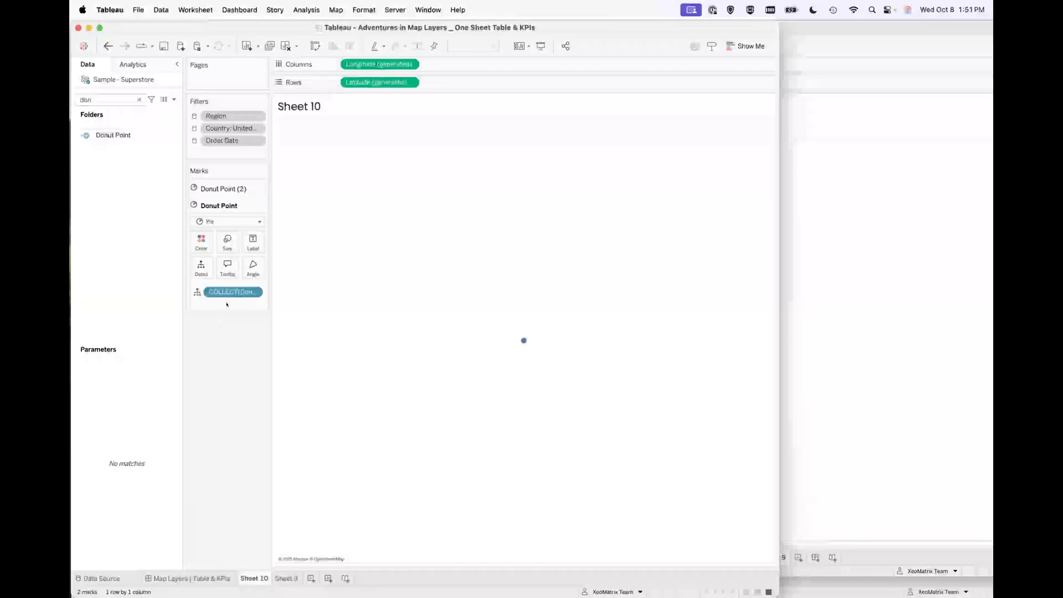
click(235, 249)
drag(246, 256, 304, 255)
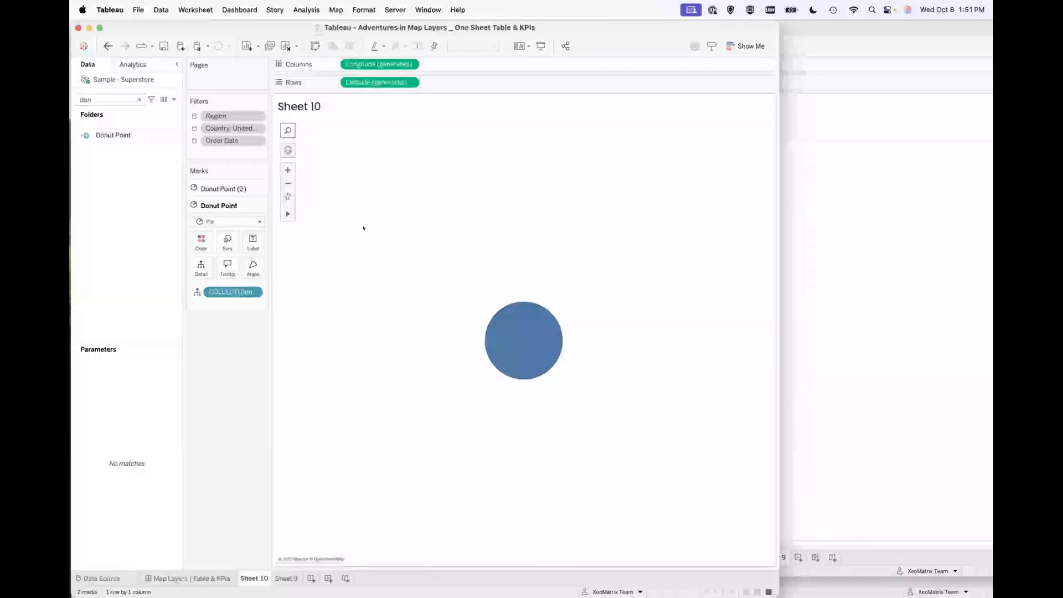
- Turn off the Country/Region and State/Province borders and names in the map's background layers
right_click(379, 237)
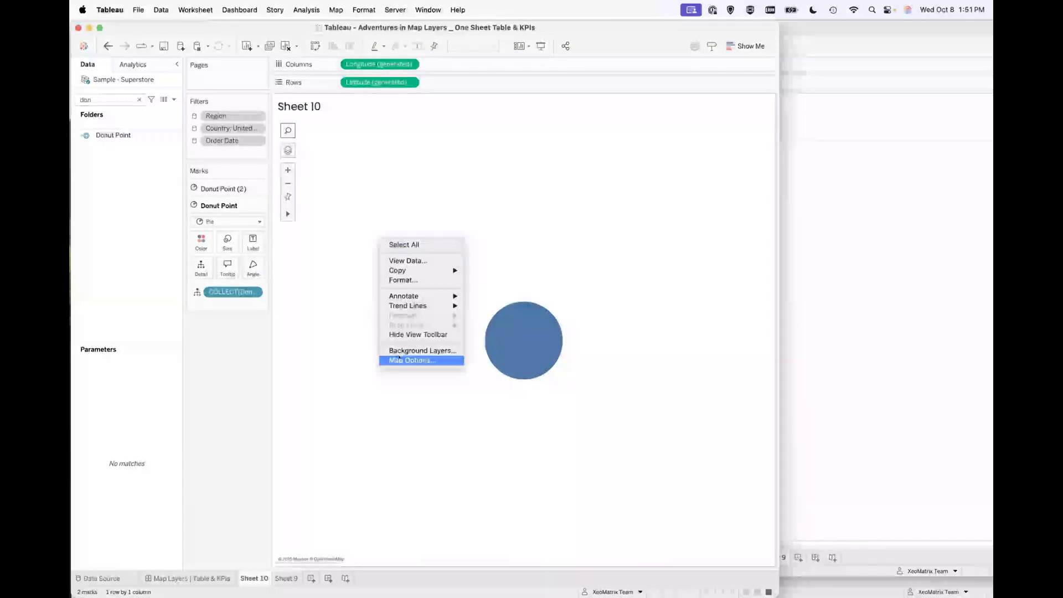
click(414, 351)
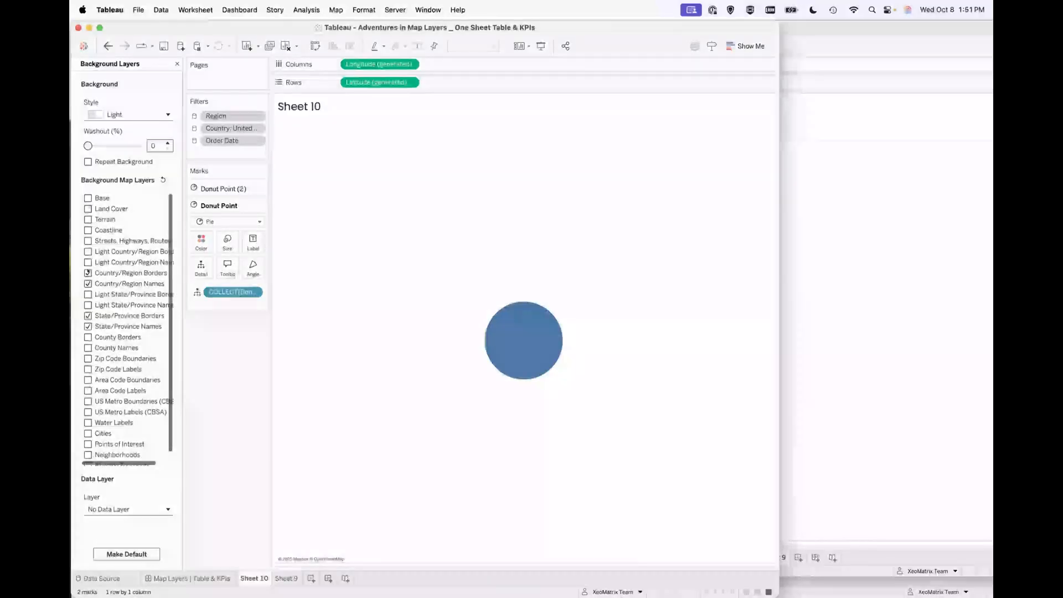
click(88, 315)
click(88, 326)
scroll(88, 326, down, 1)
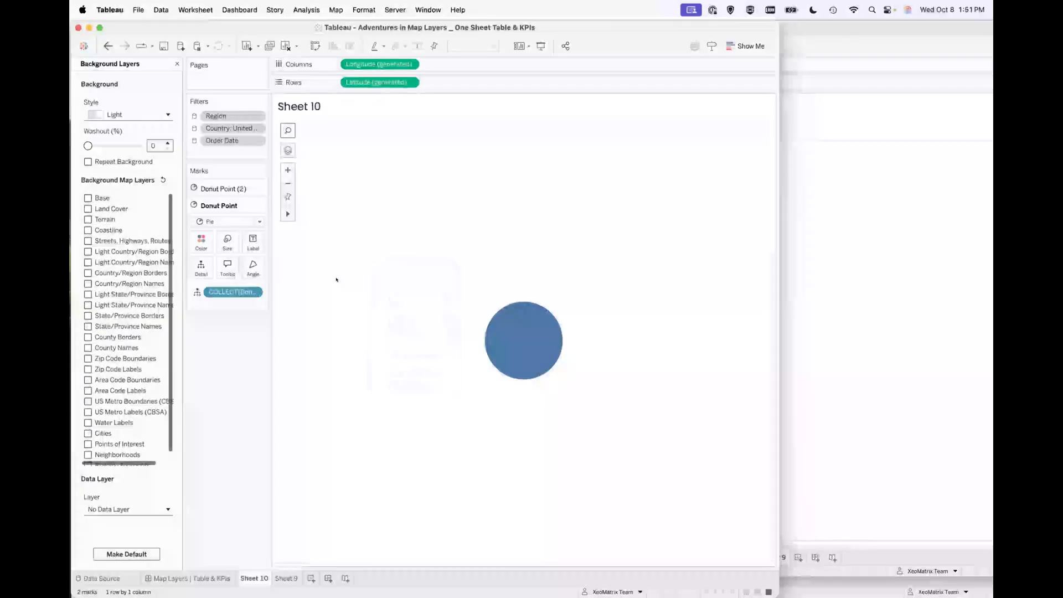
- Disable map search, layer control, the view toolbar, and pan and zoom for the map, and close the background layer settings
right_click(365, 150)
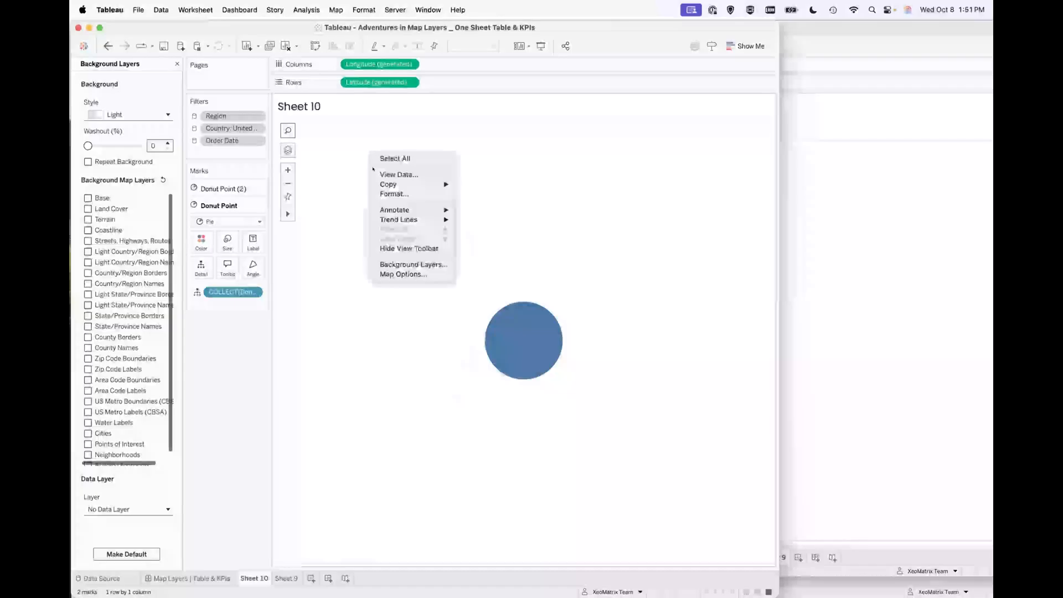
click(389, 274)
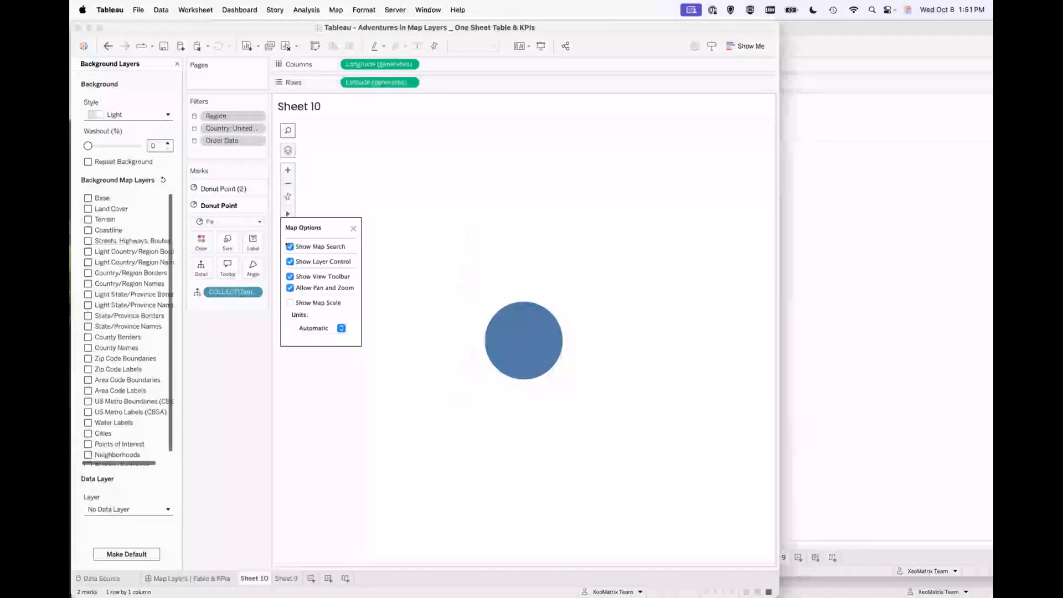
click(289, 246)
click(289, 261)
click(289, 276)
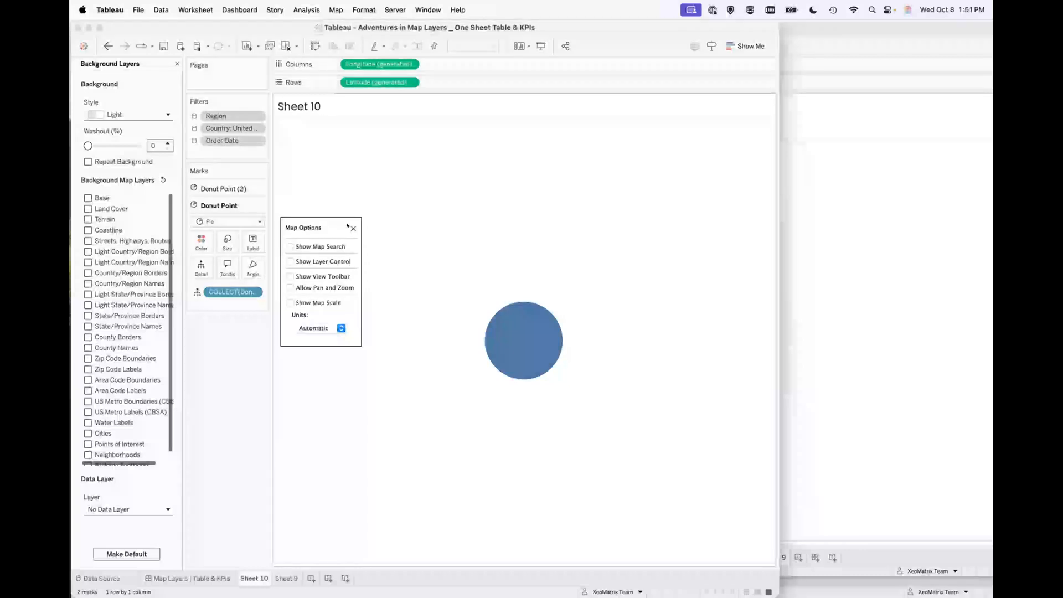
click(334, 176)
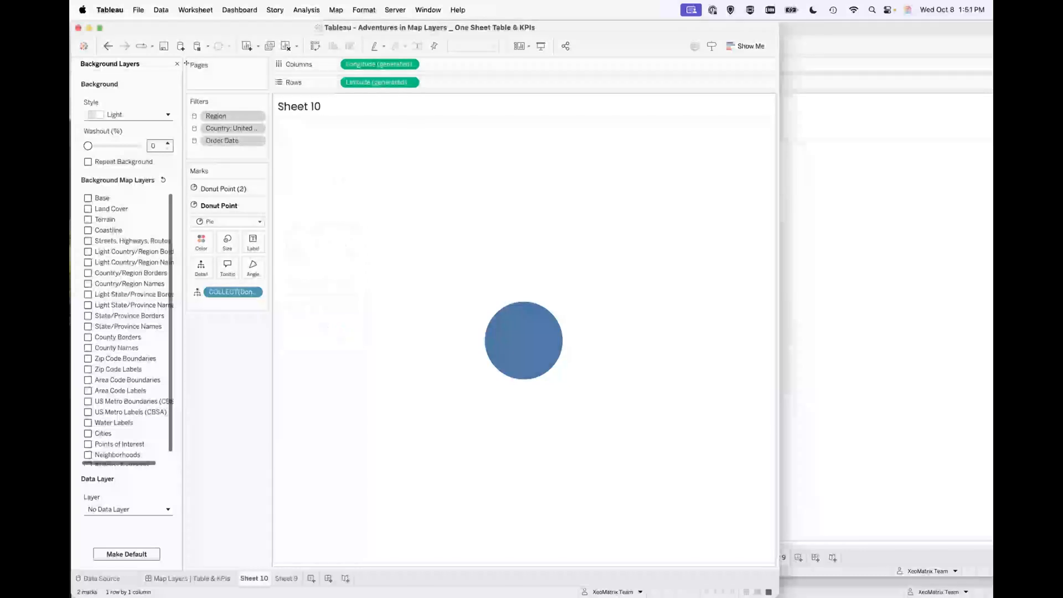
click(176, 63)
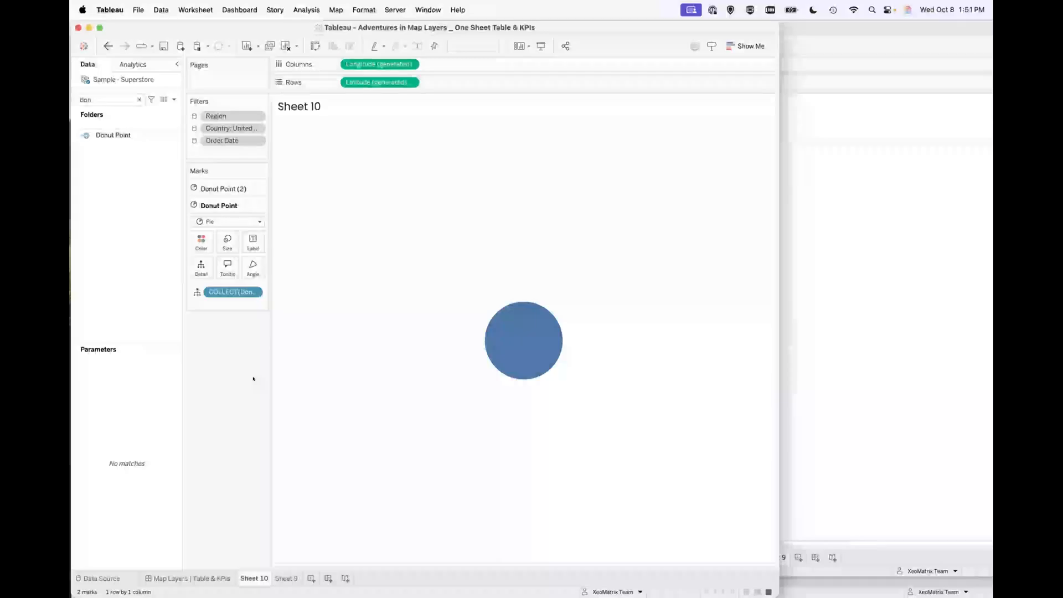
right_click(356, 304)
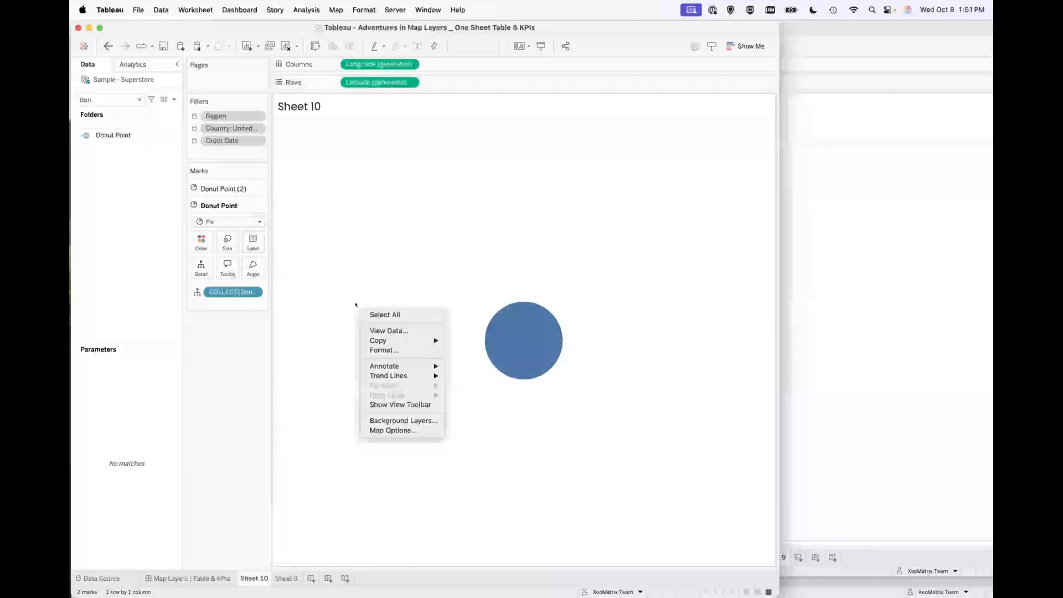
- Examine the map's background layers and the available background map styles, and close the layer settings
click(381, 422)
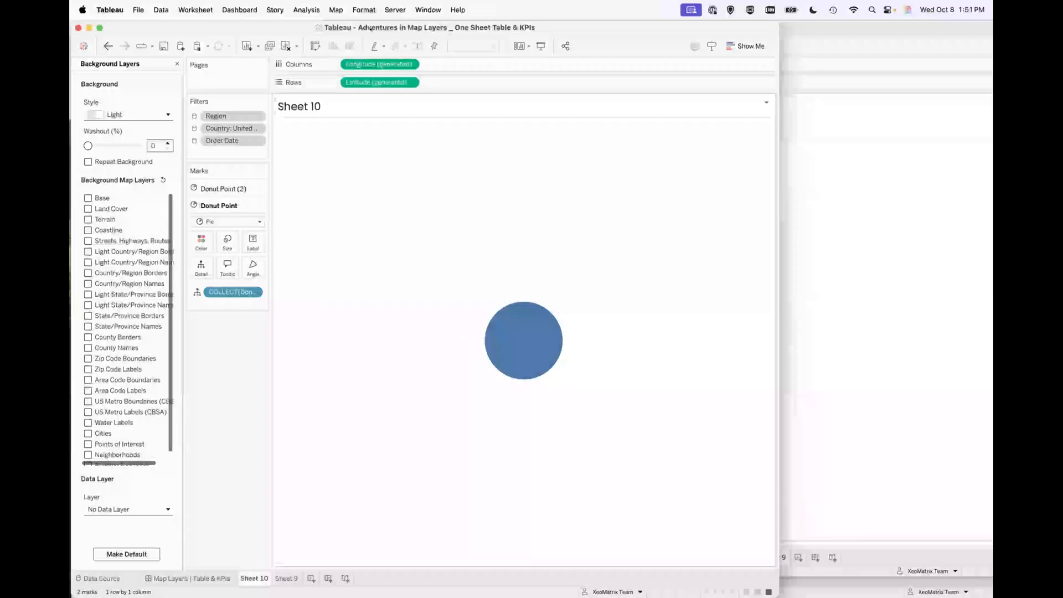
click(341, 11)
mouse_move(376, 29)
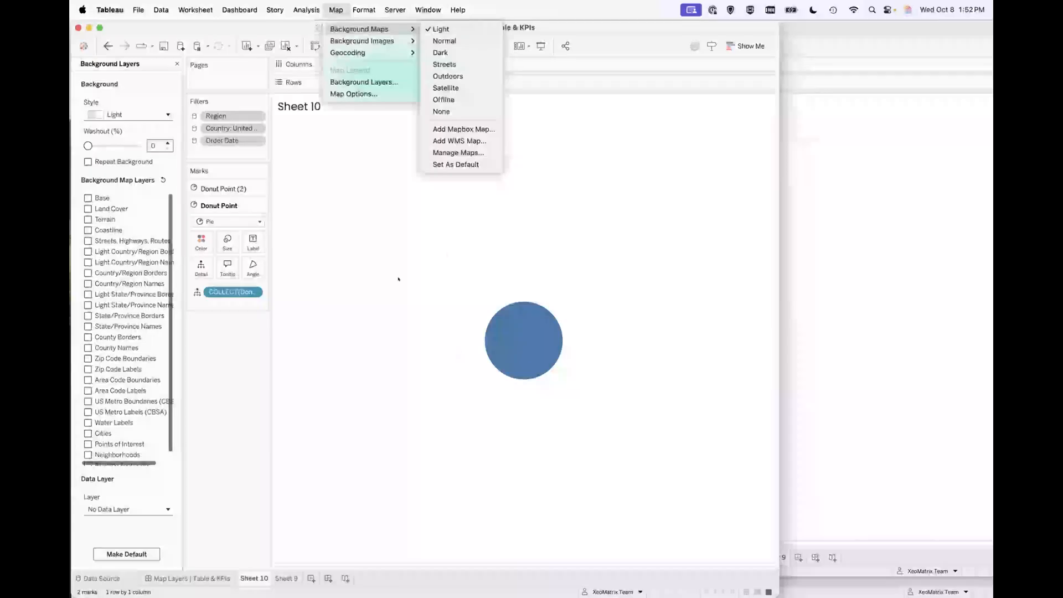
click(364, 382)
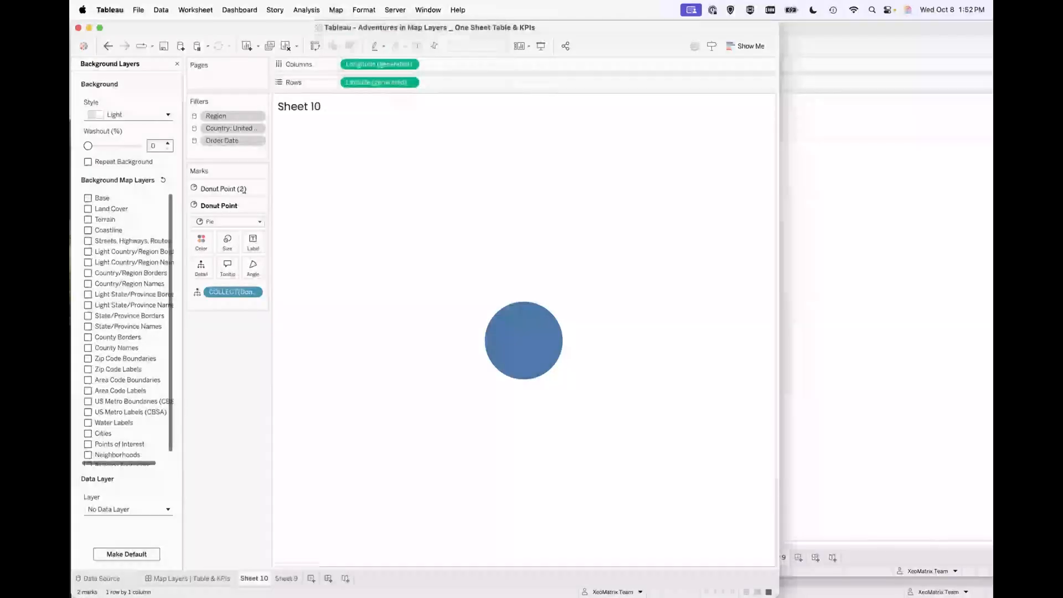
click(177, 64)
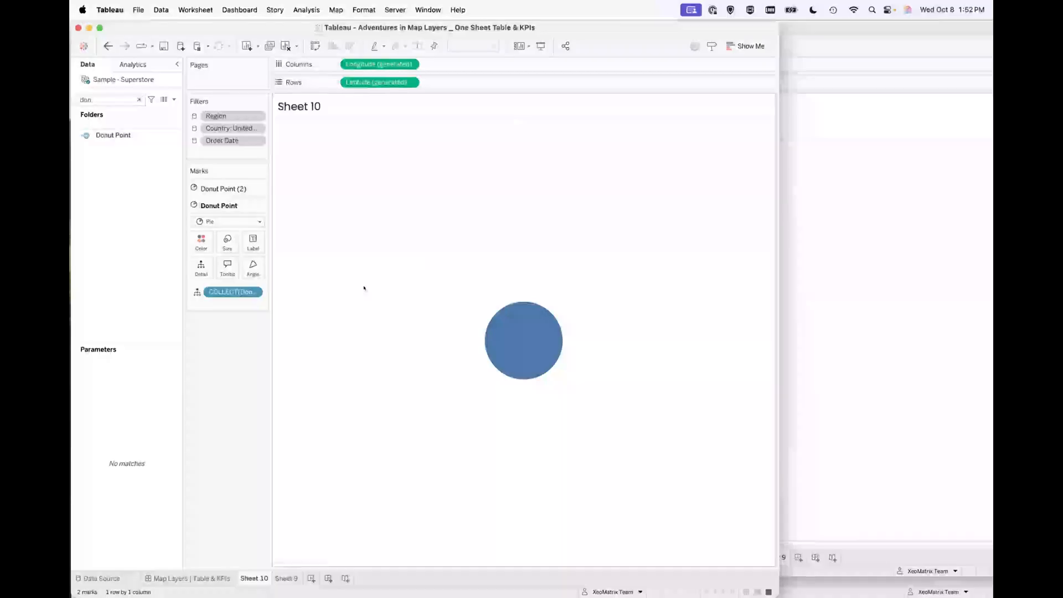
- Find the Sales field in the data source and use it as the pie angle of the original Donut Point layer
click(115, 97)
click(138, 99)
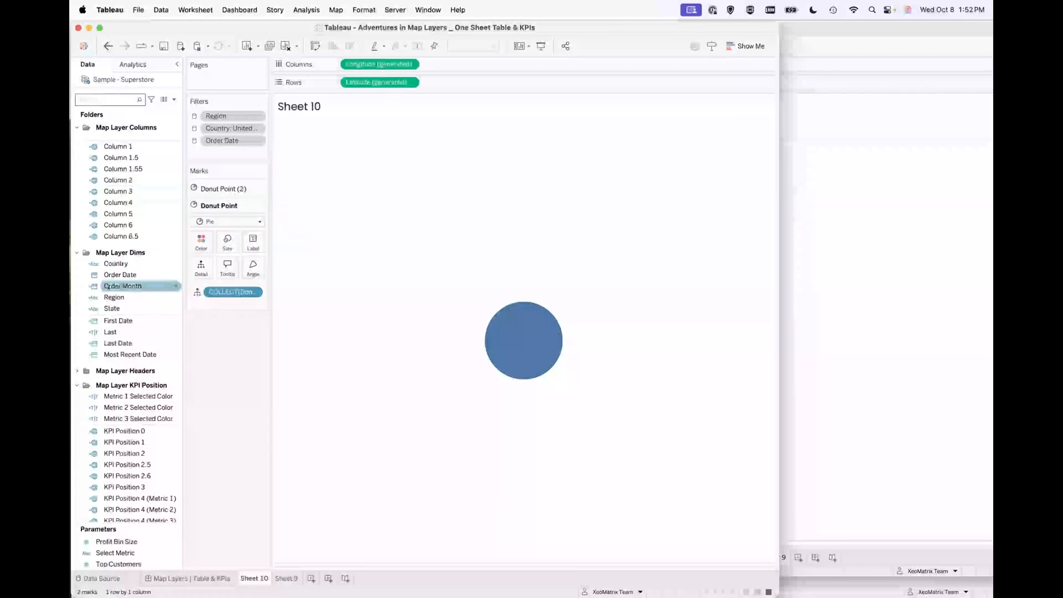
scroll(127, 285, down, 5)
scroll(114, 210, up, 5)
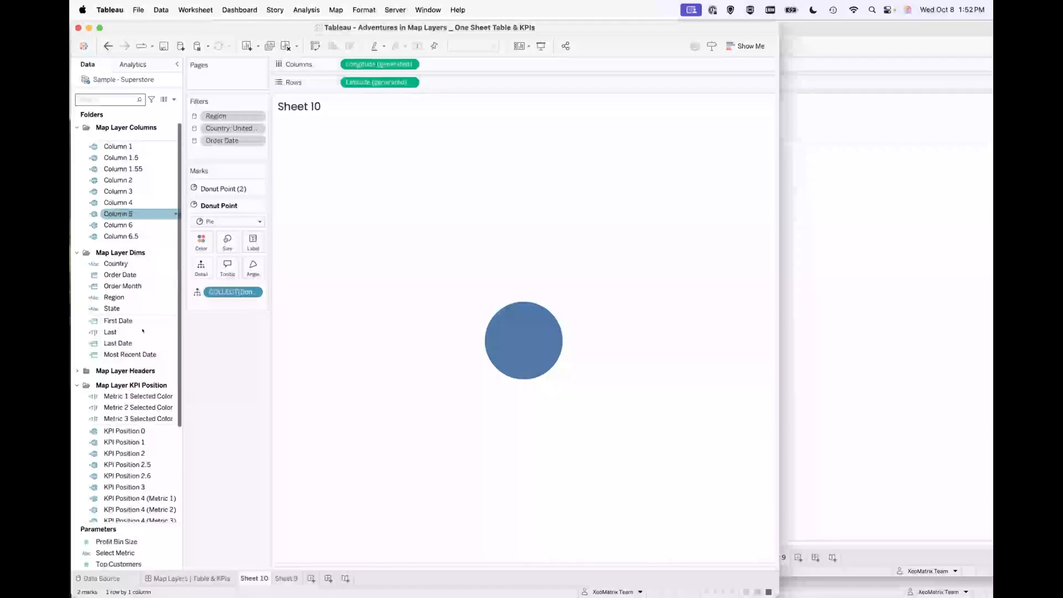
click(76, 385)
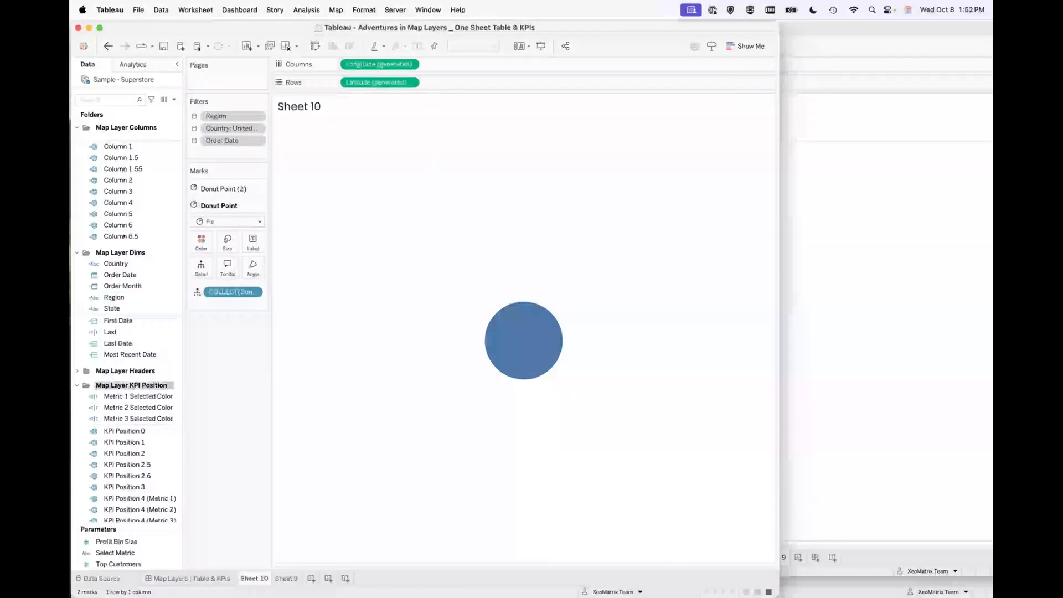
click(107, 98)
text(sale)
drag(111, 147, 253, 269)
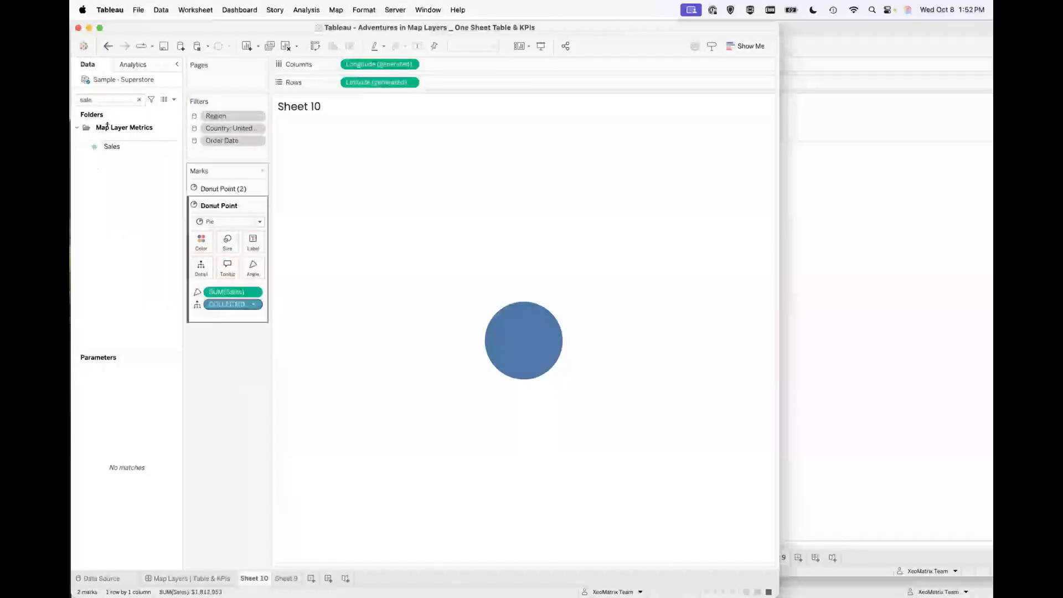
- Clear the field search and color the original Donut Point layer's pie slices by Region from the Location hierarchy
click(139, 100)
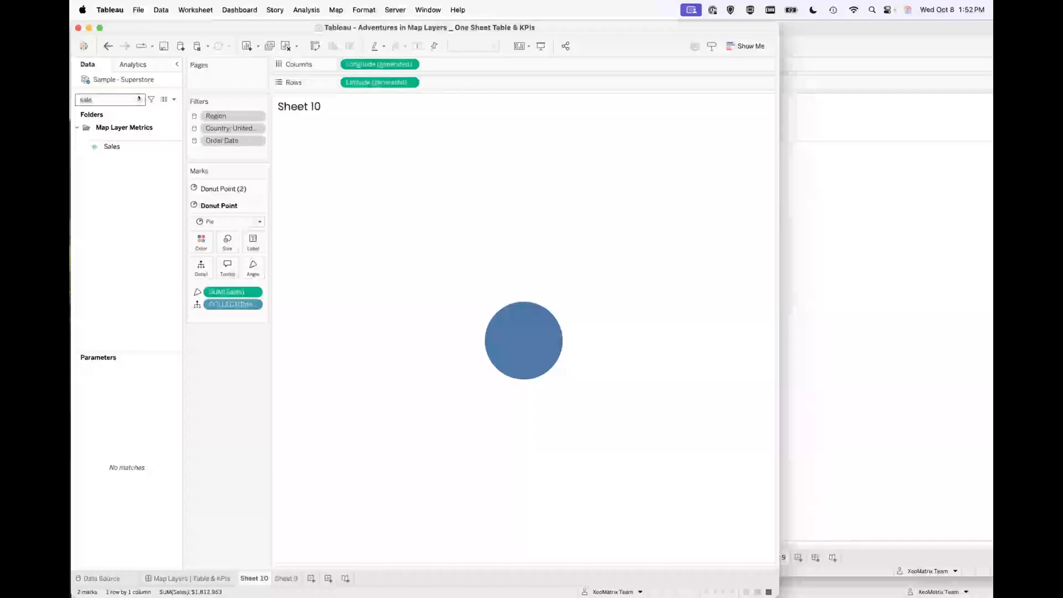
click(124, 329)
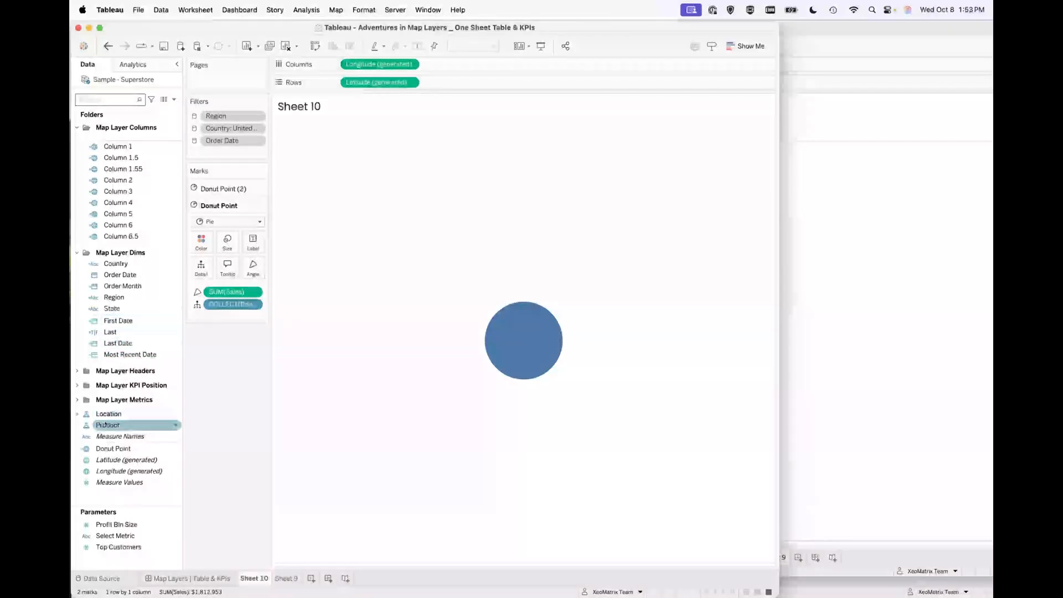
click(76, 414)
drag(114, 436, 201, 239)
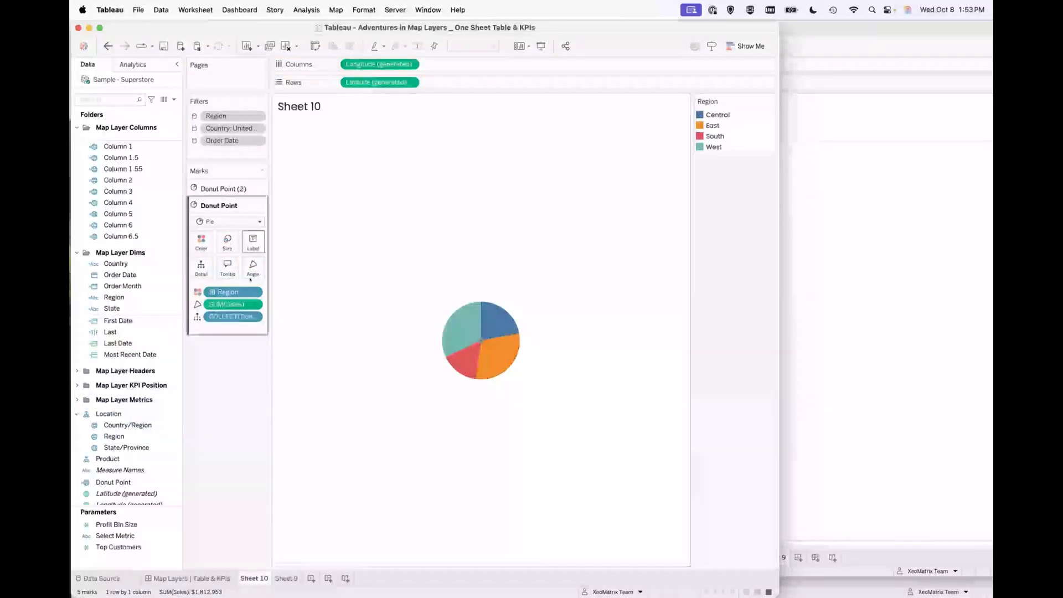
- Enlarge the Donut Point (2) layer's pie mark to cover the middle of the colored pie, leaving only an outer ring
click(200, 187)
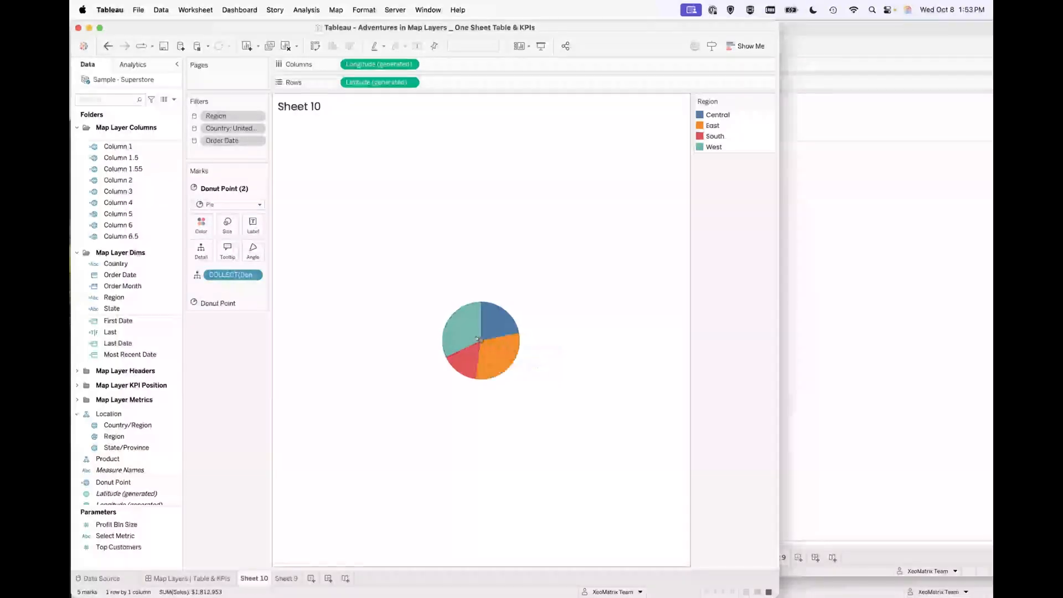
mouse_move(460, 330)
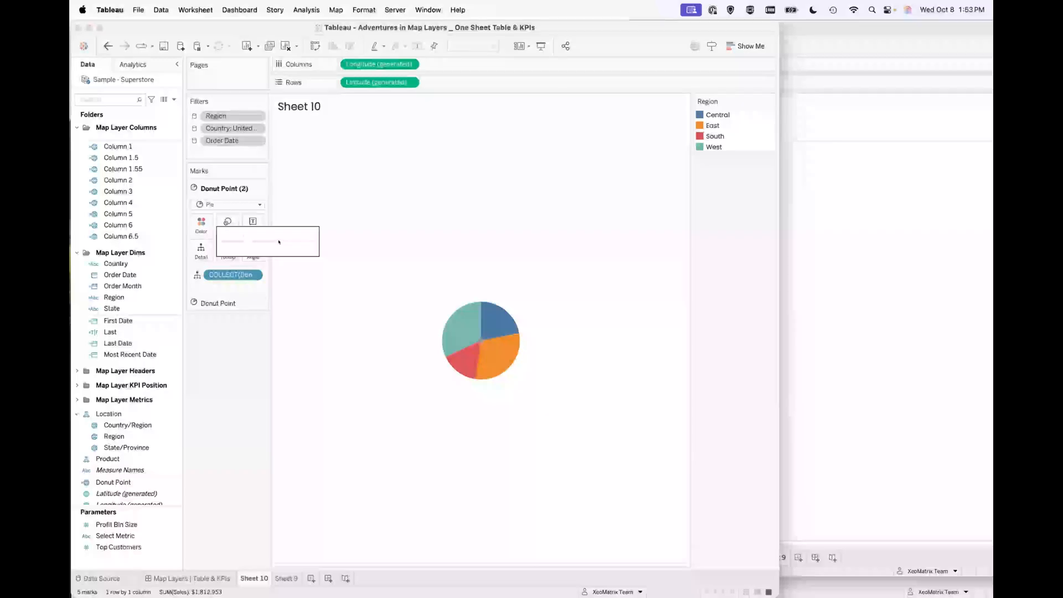
drag(279, 236, 309, 237)
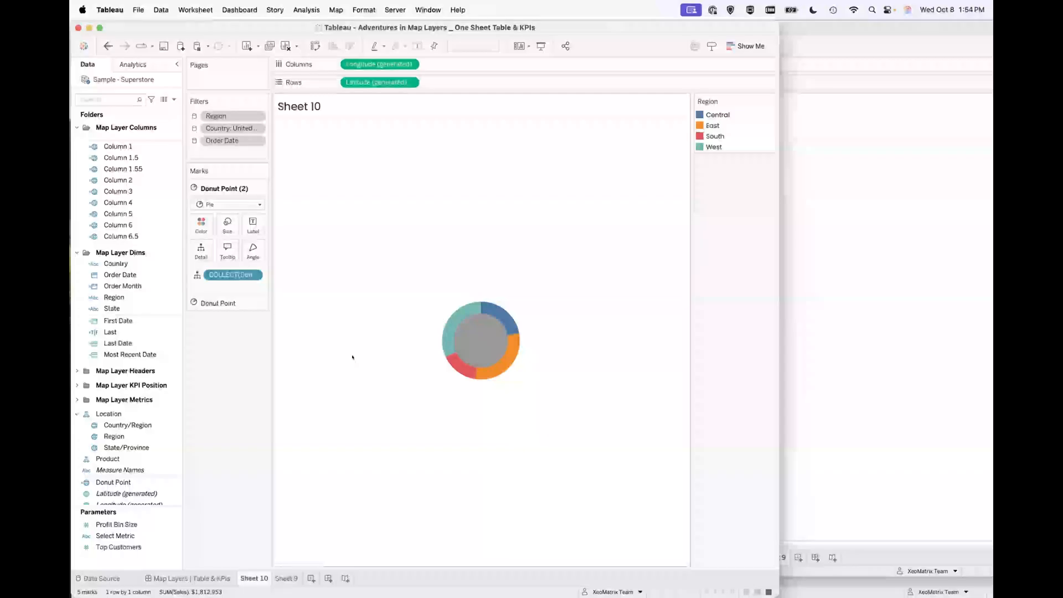
- Widen the workbook window and set the Donut Point (2) layer's color to white
drag(774, 260, 954, 259)
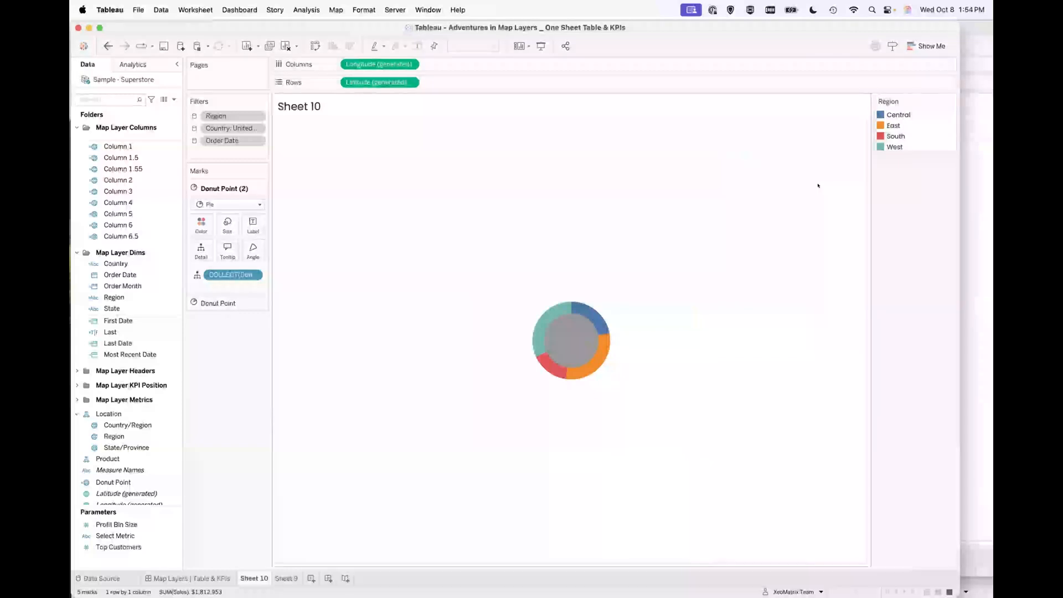
click(201, 225)
click(217, 247)
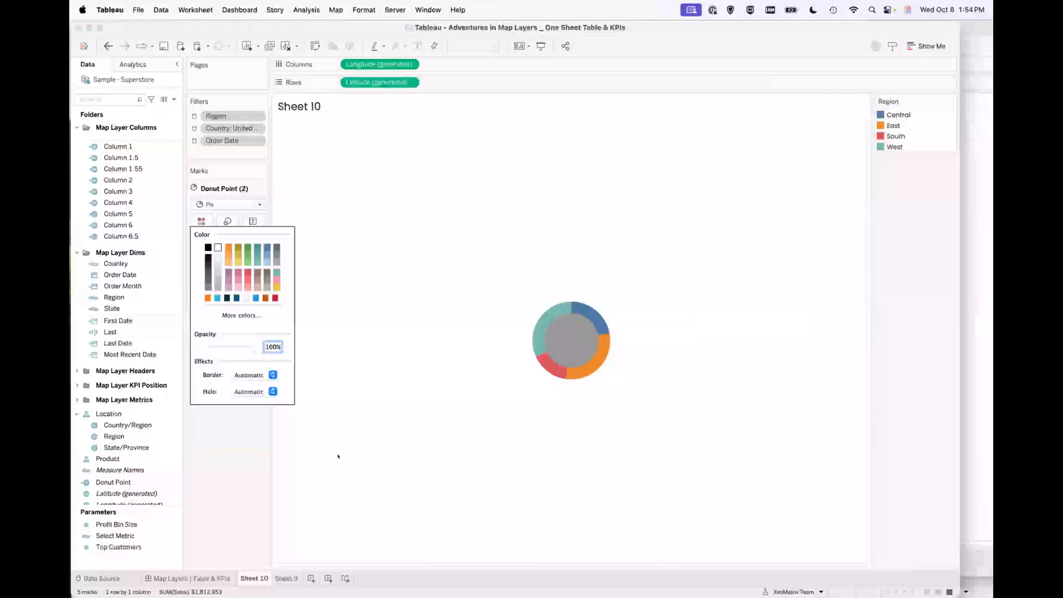
click(233, 460)
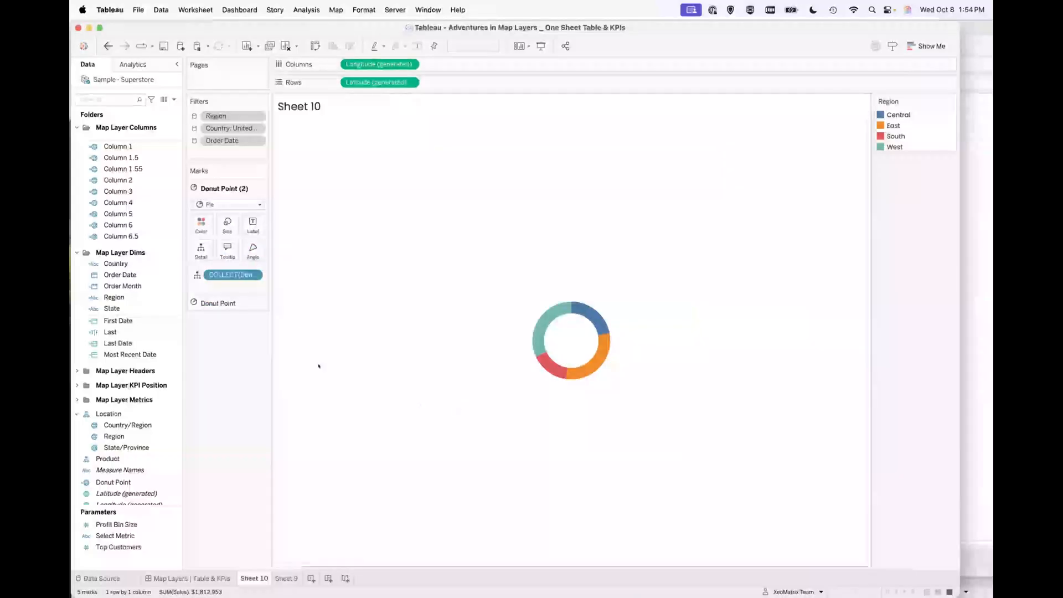
- Find the Sales field and add it as the label of the Donut Point (2) layer in the donut's center
click(112, 308)
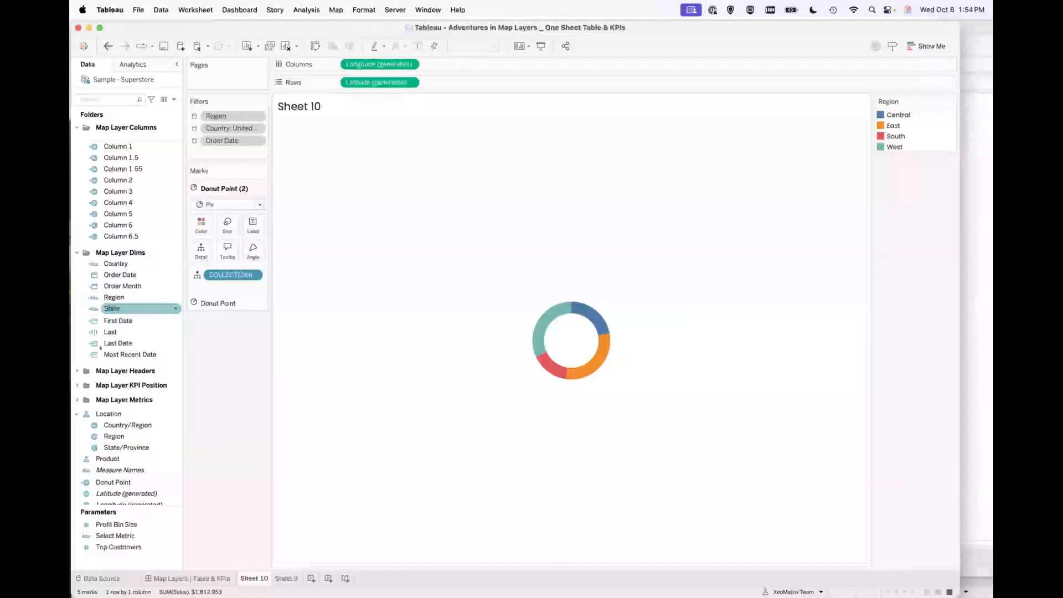
click(114, 179)
click(105, 99)
text(sal)
drag(112, 146, 252, 222)
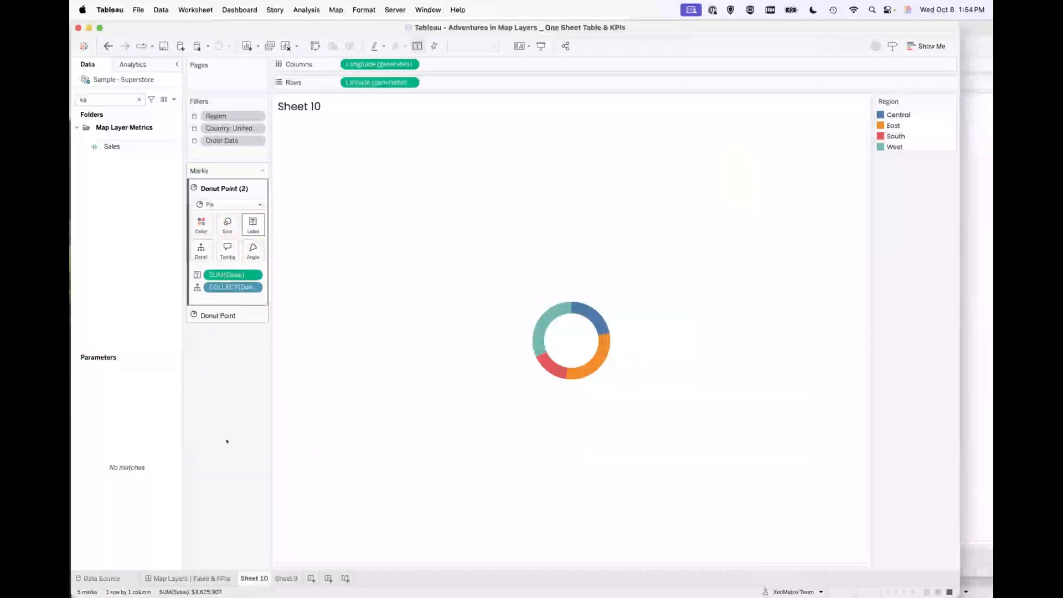
mouse_move(575, 338)
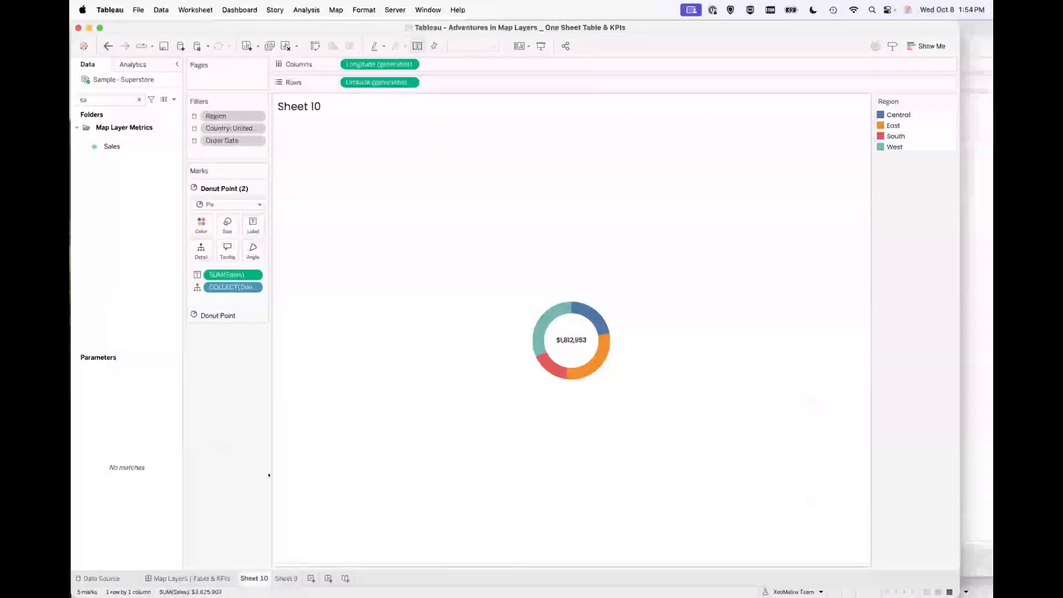
- Delete the Sheet 9 worksheet from the workbook
click(286, 578)
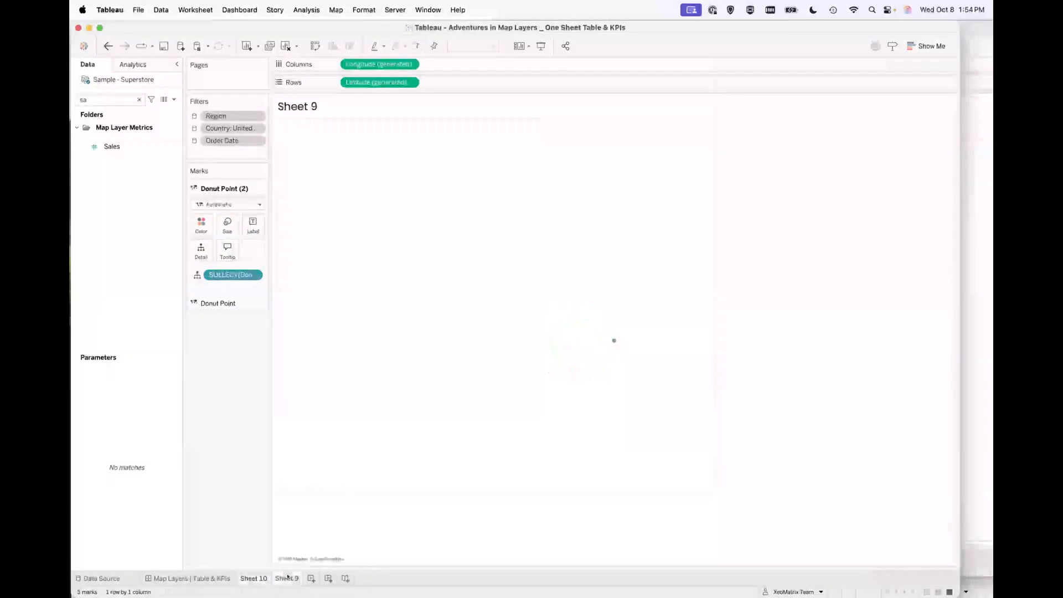
right_click(288, 578)
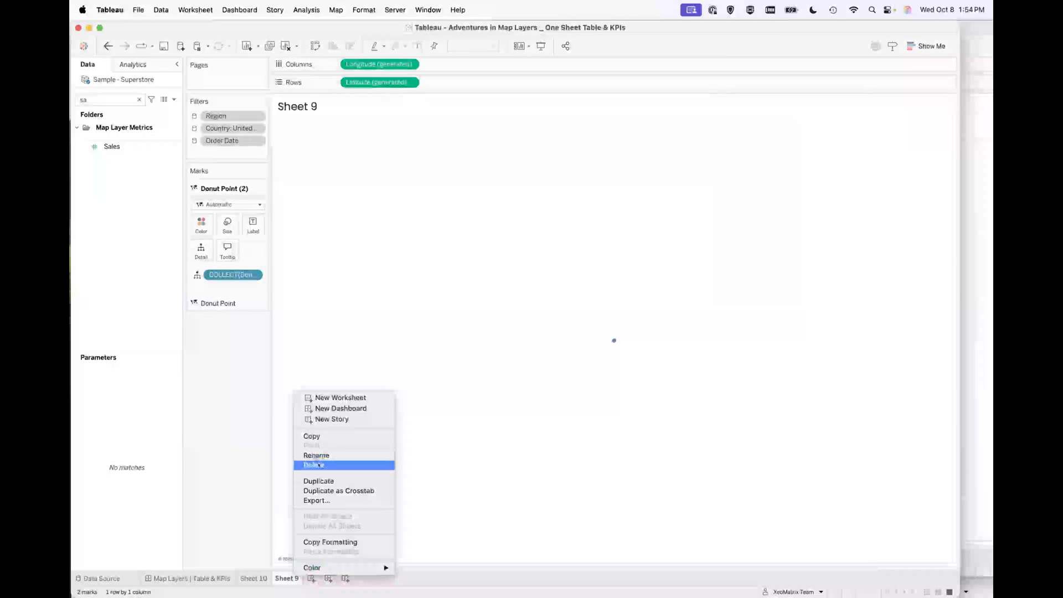
click(320, 463)
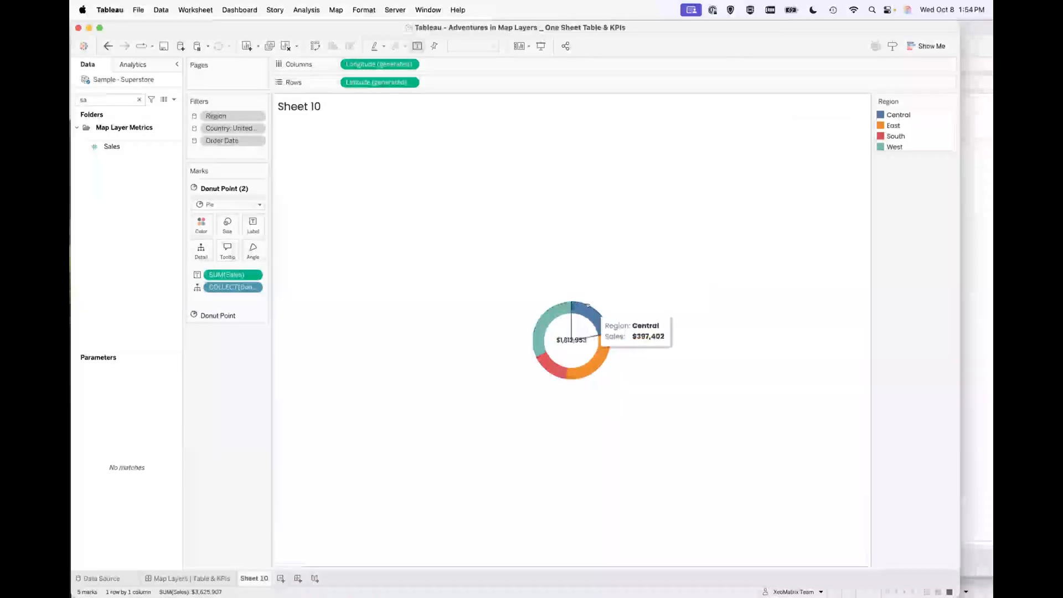
- Apply a Percent of Total quick table calculation to the Sales measure on the original Donut Point layer's angle
click(210, 318)
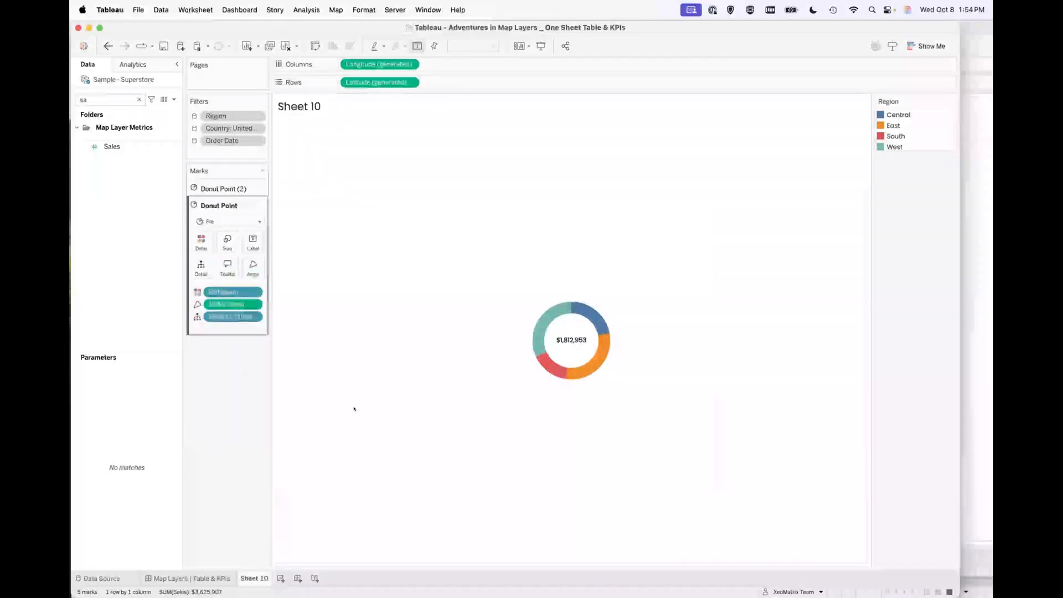
mouse_move(552, 305)
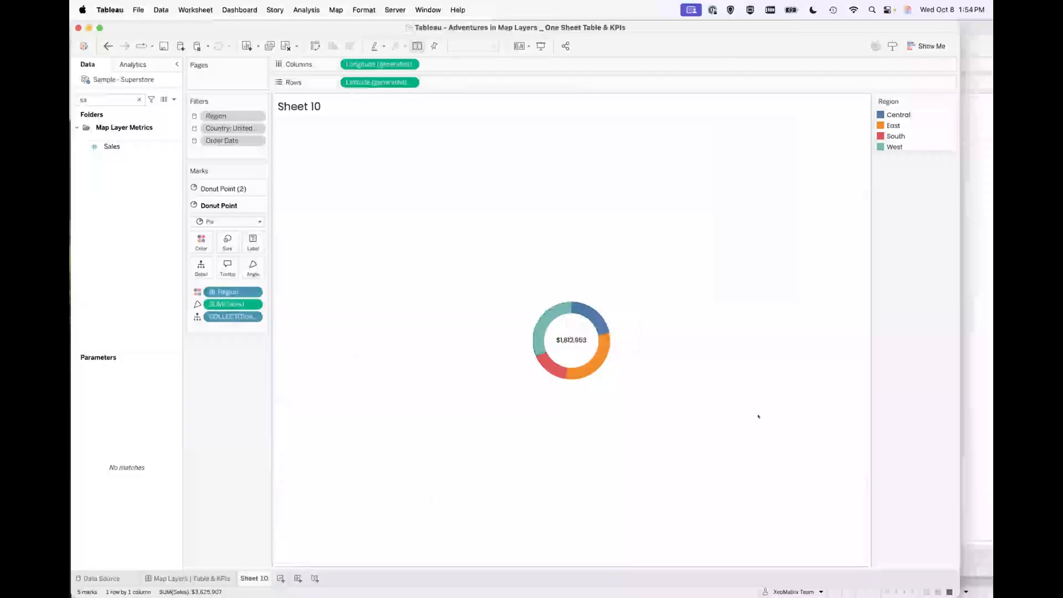
click(111, 146)
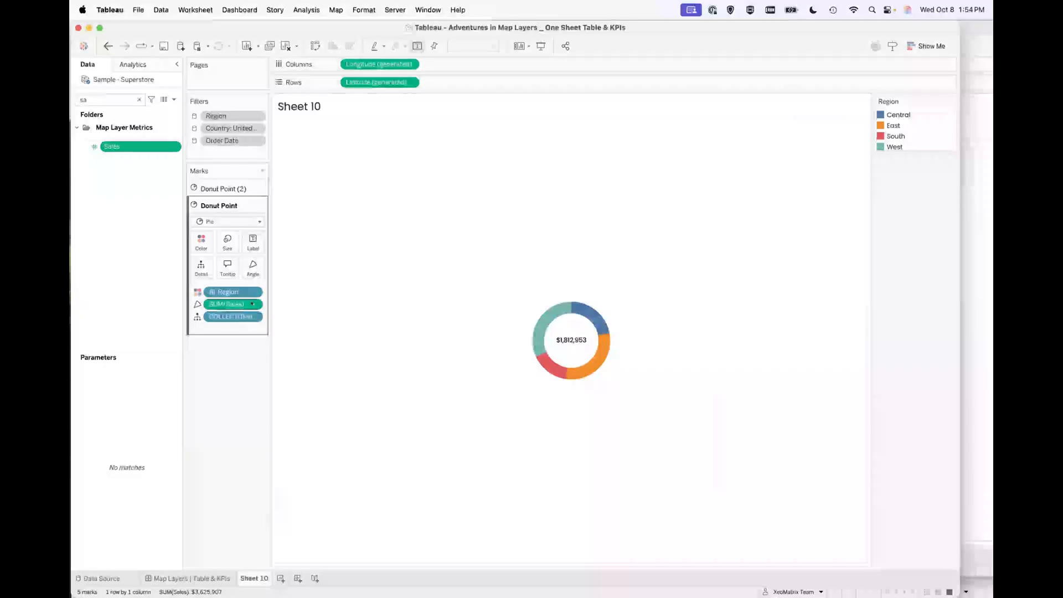
click(258, 304)
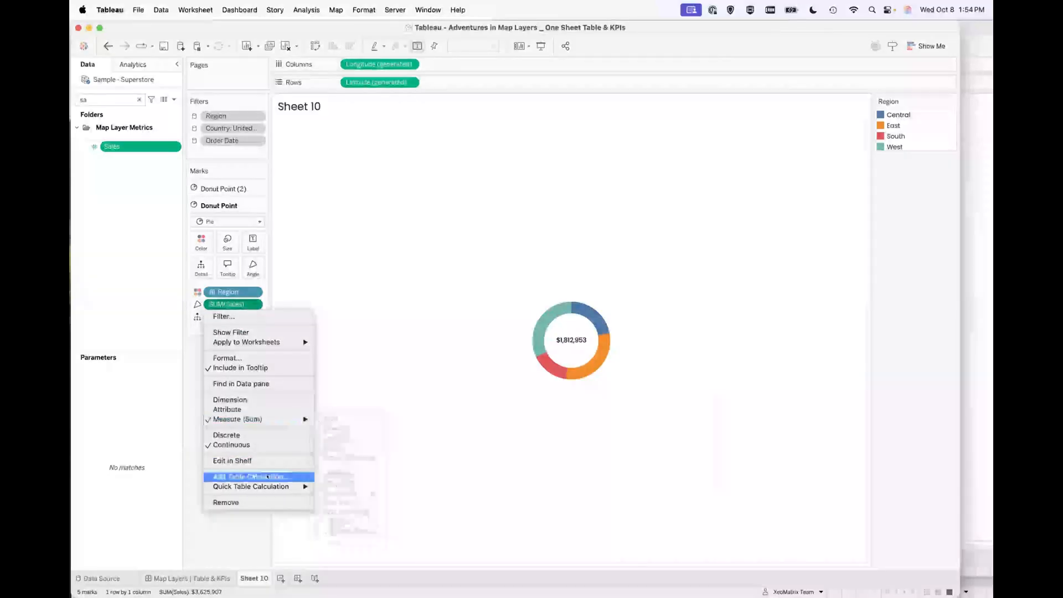
mouse_move(255, 486)
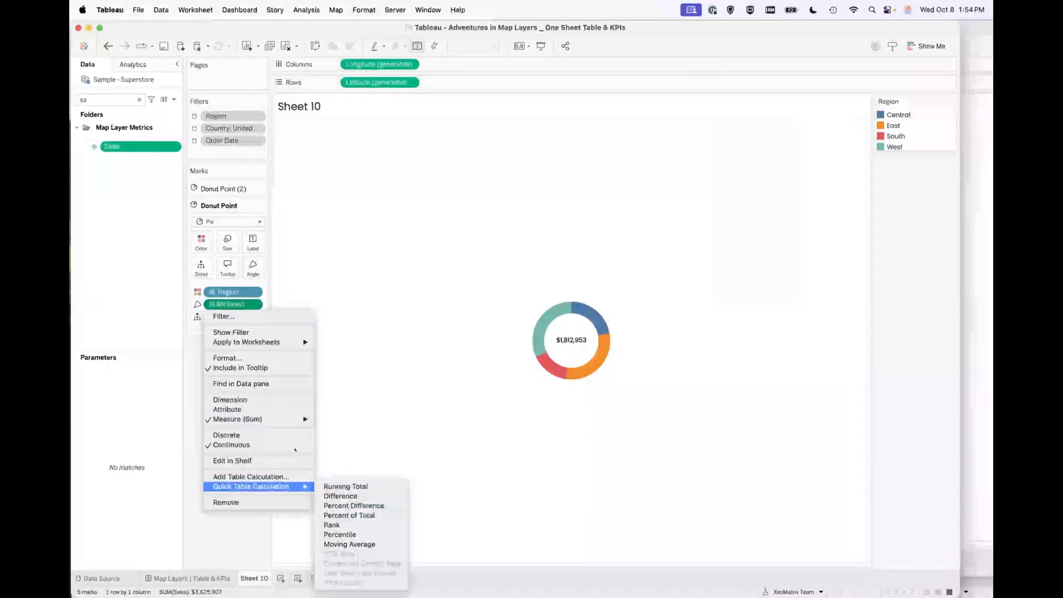
click(348, 515)
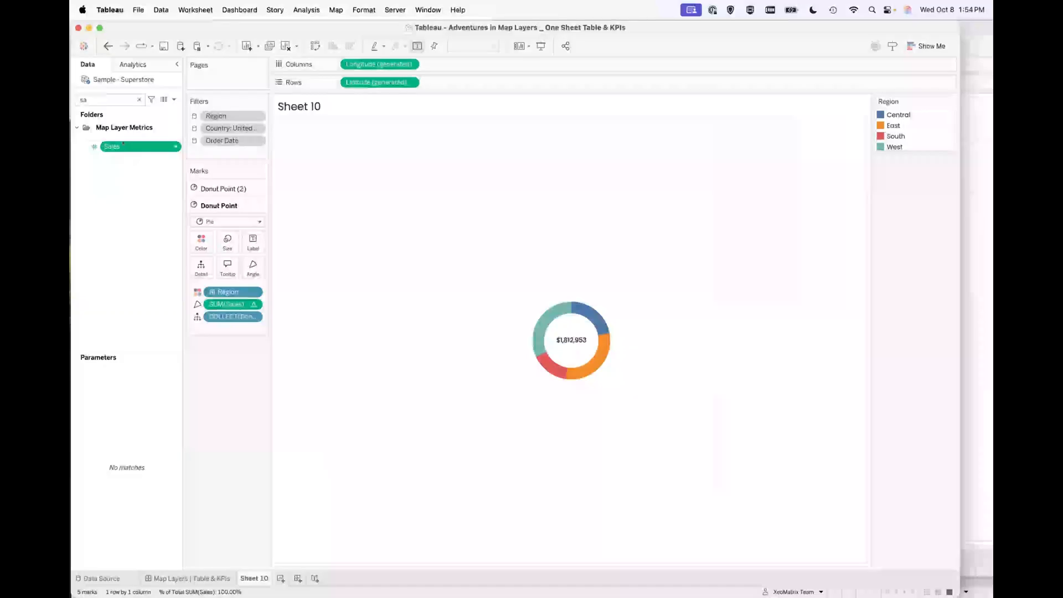
- Label the original Donut Point layer's slices with the percent-of-total Sales and use plain Sales for their angle
drag(123, 143, 193, 270)
drag(219, 304, 253, 265)
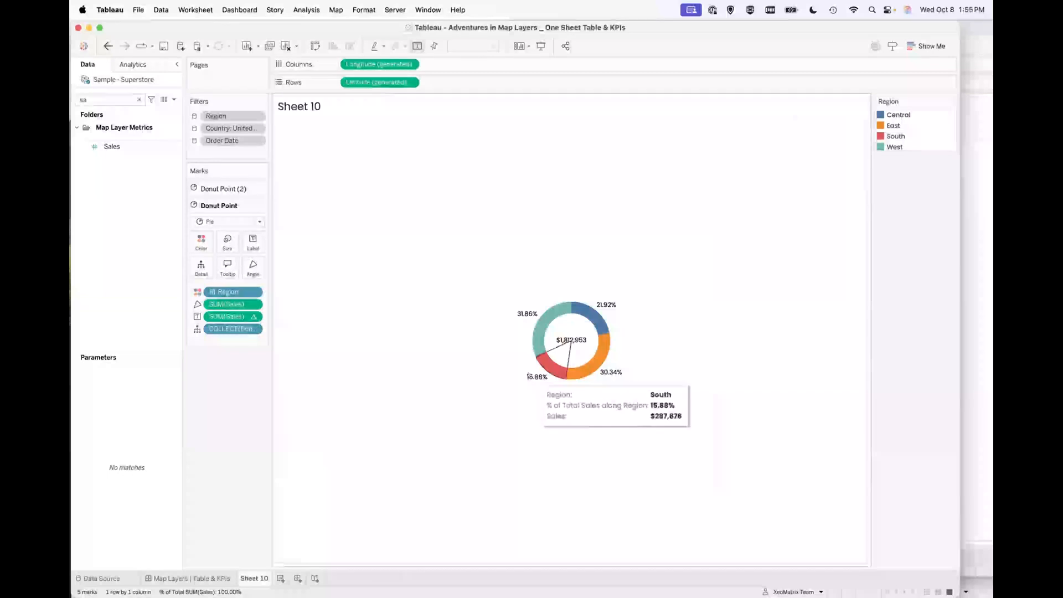
mouse_move(610, 347)
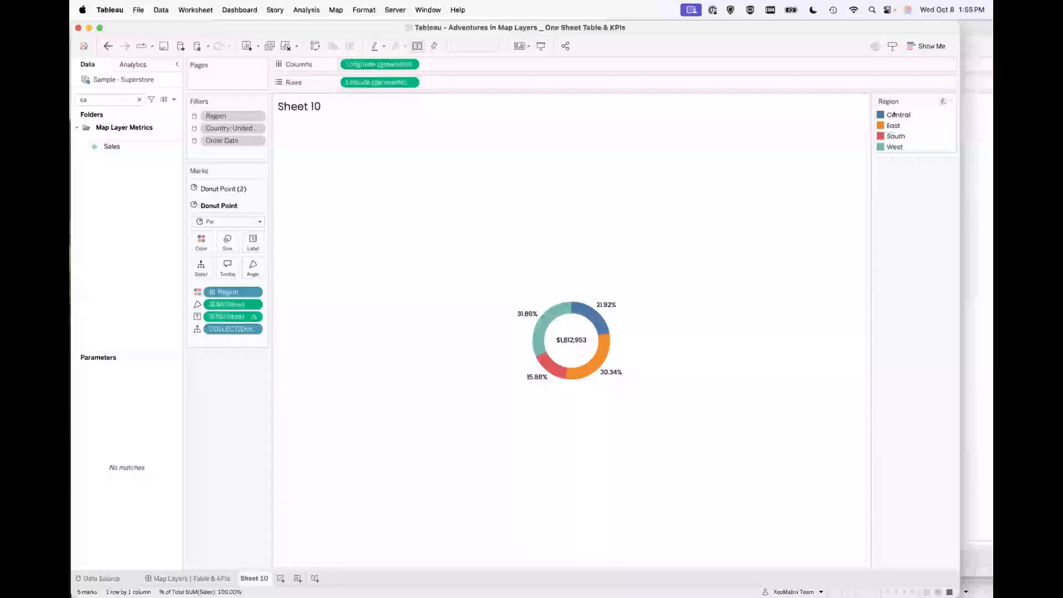
mouse_move(519, 310)
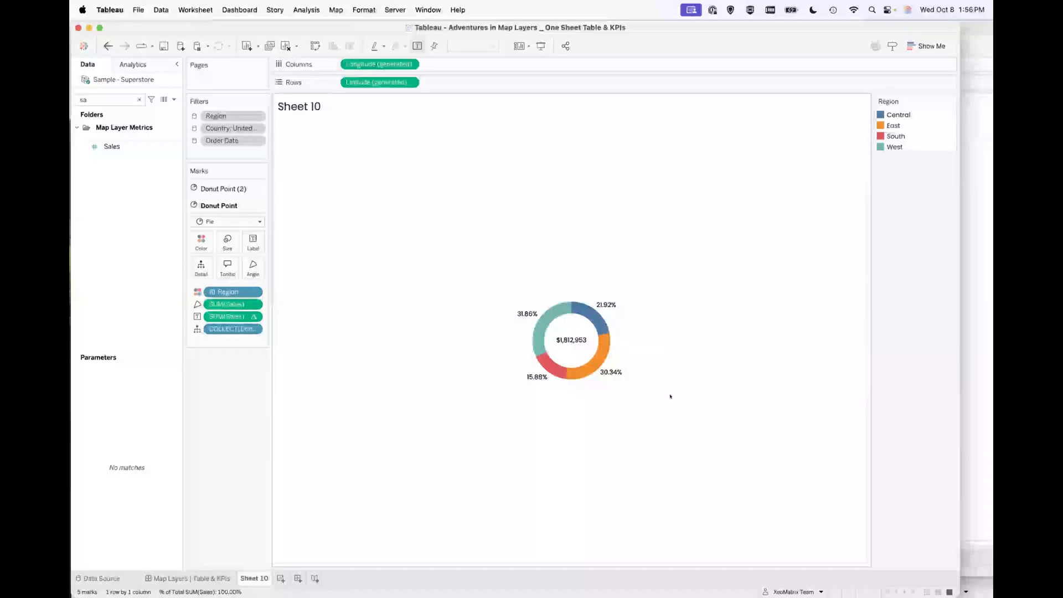
mouse_move(597, 313)
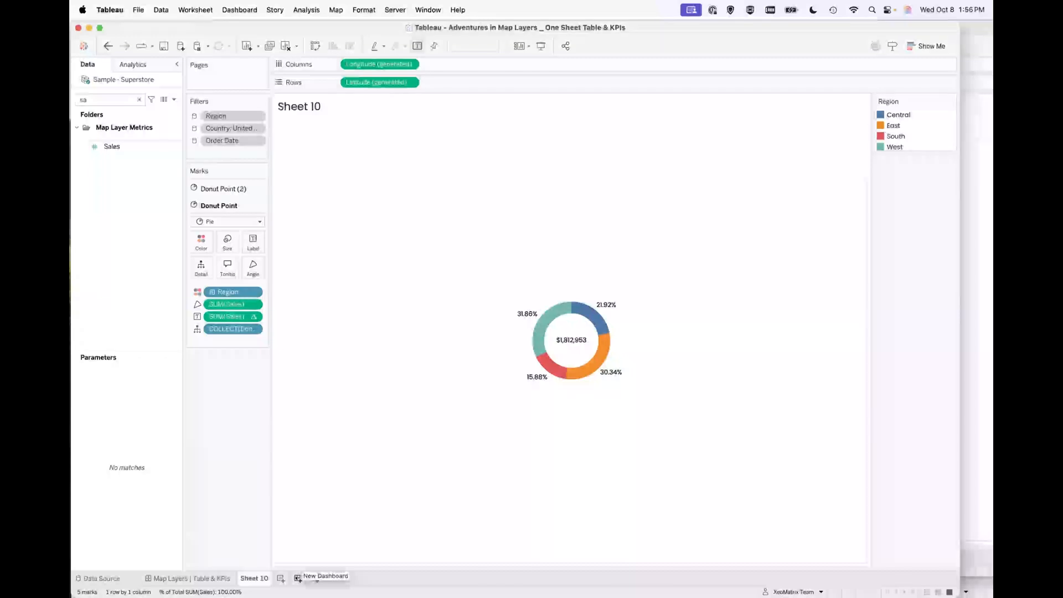
- Create a new dashboard and set the placement mode for added items to Floating
click(297, 578)
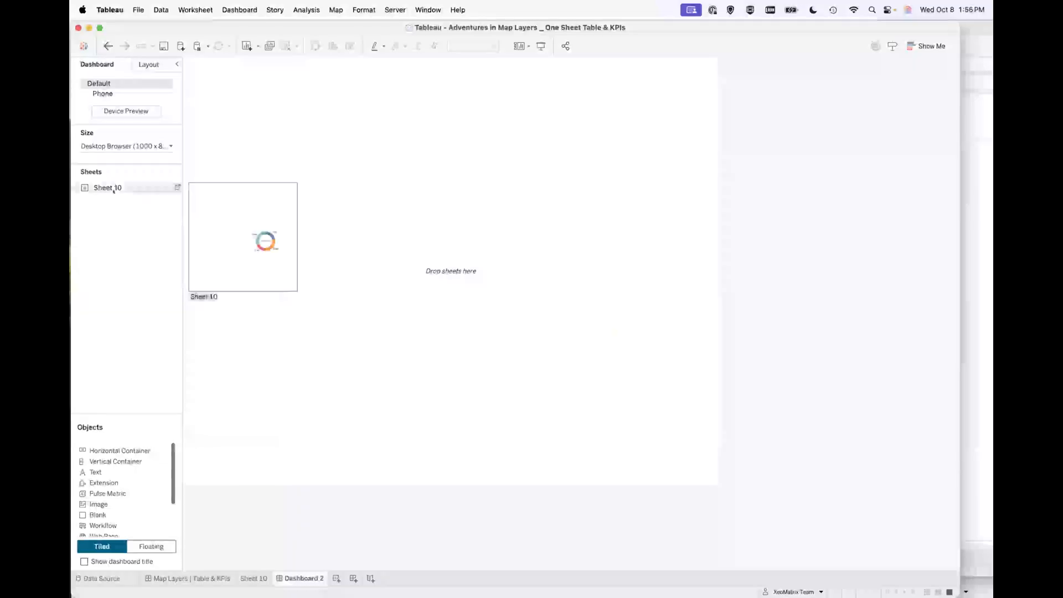
mouse_move(107, 187)
click(151, 546)
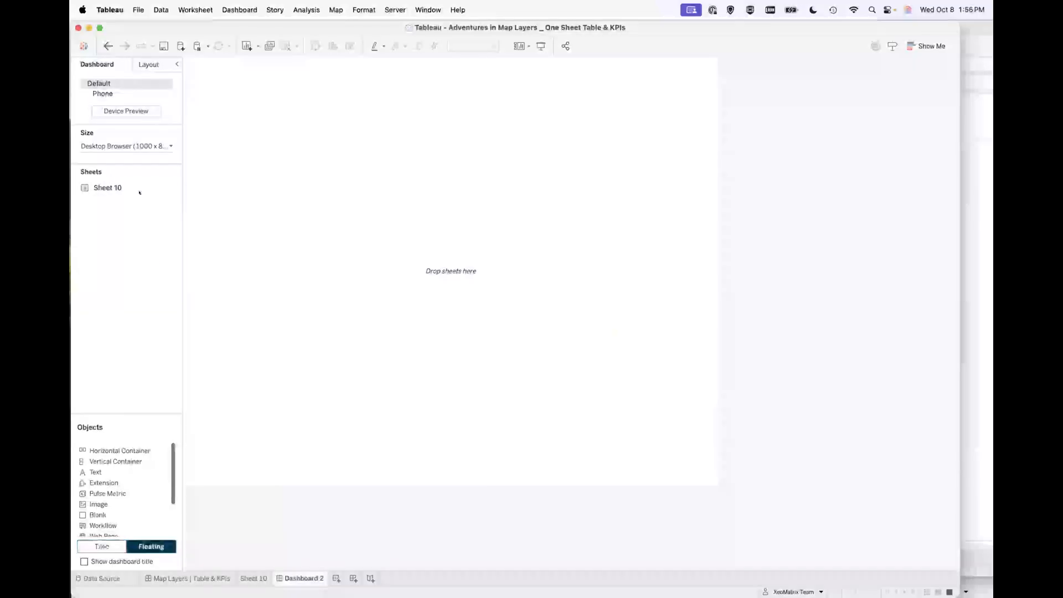
- Place Sheet 10 as a floating item on the dashboard, make it smaller, and hide its title
drag(105, 185, 269, 118)
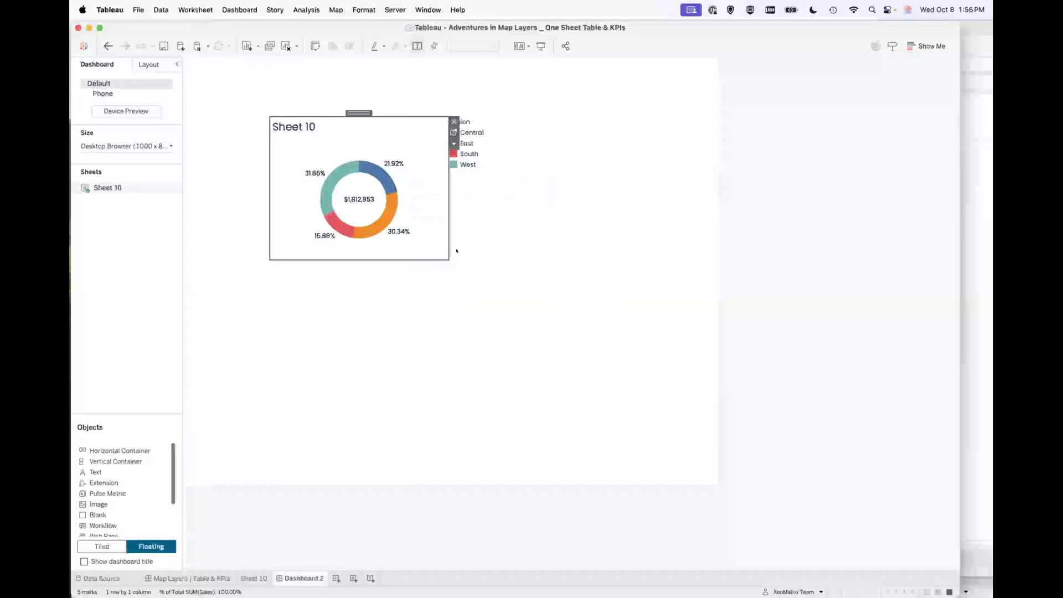
drag(440, 254, 529, 347)
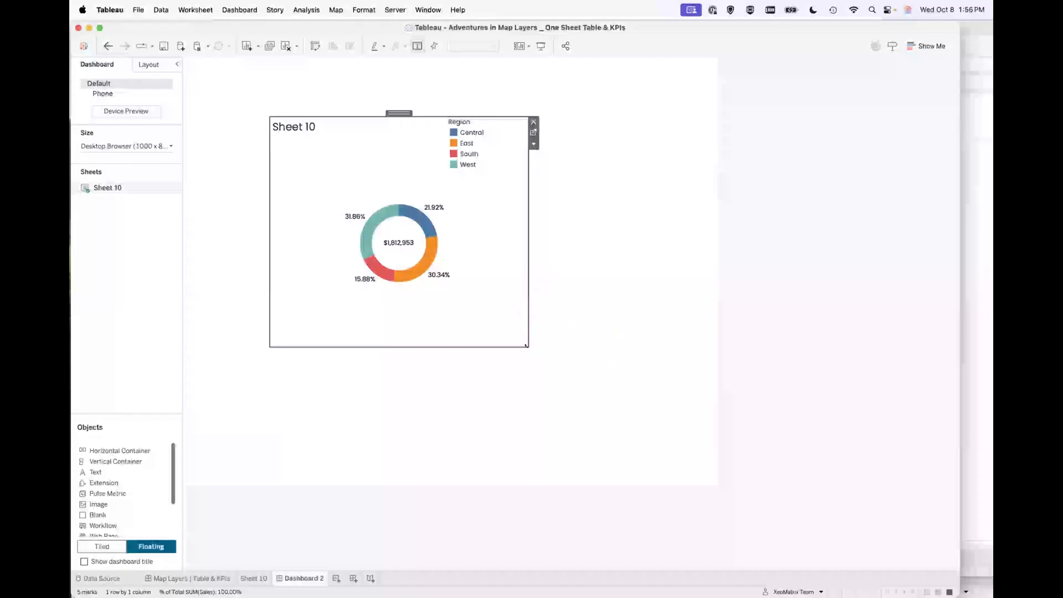
drag(524, 341, 393, 241)
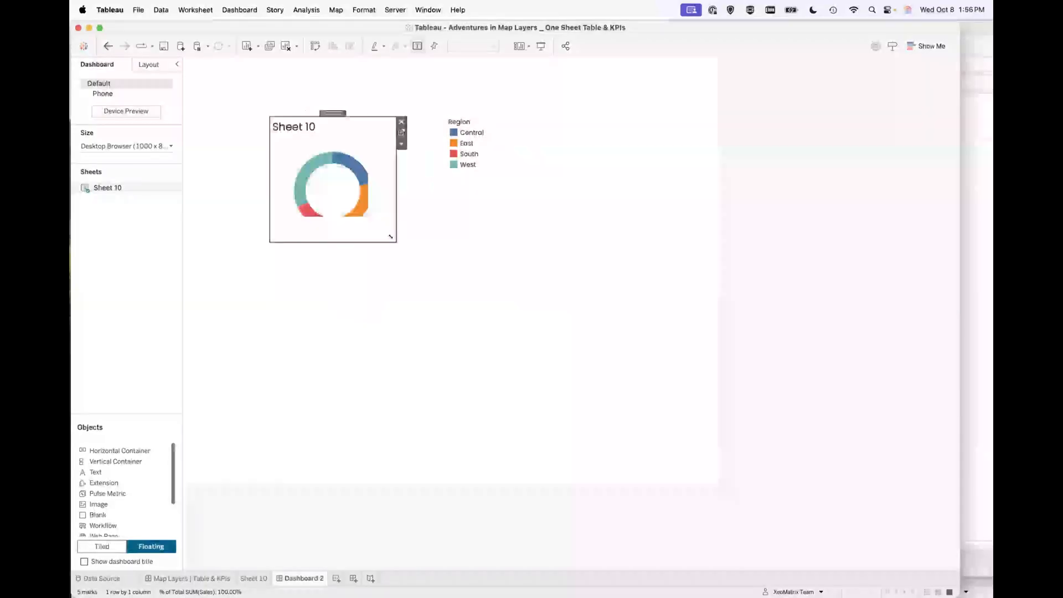
right_click(292, 116)
click(321, 145)
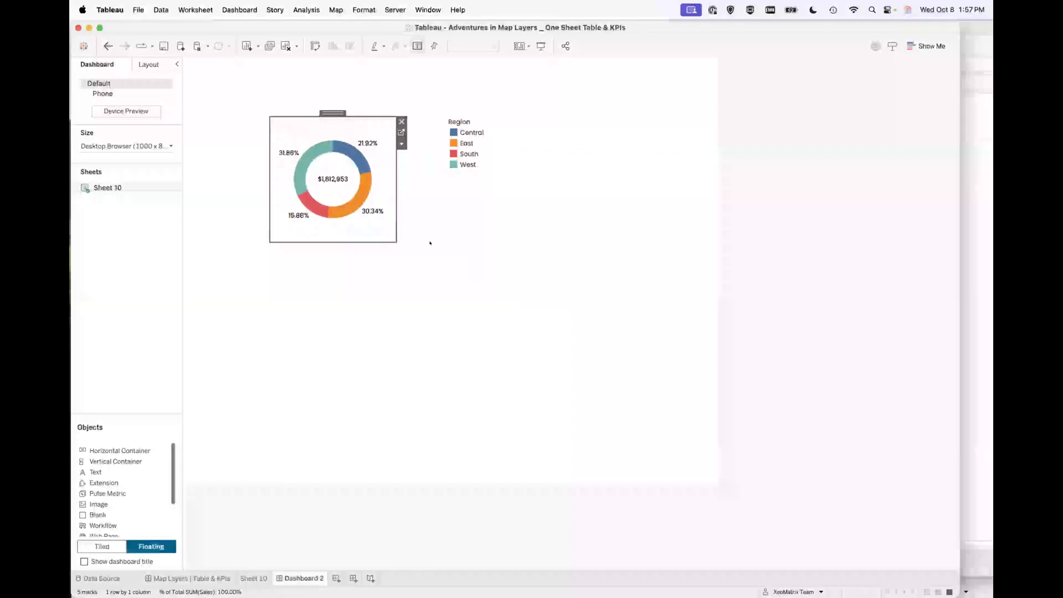
- Resize the floating donut chart and move it to the upper-left corner of the dashboard canvas
drag(397, 243, 390, 201)
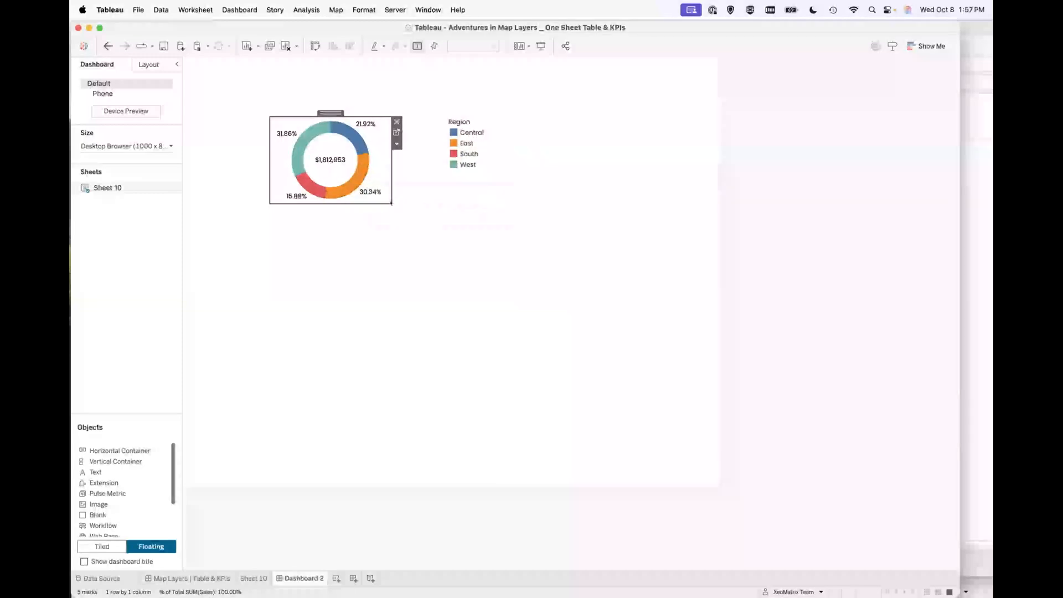
drag(389, 200, 466, 320)
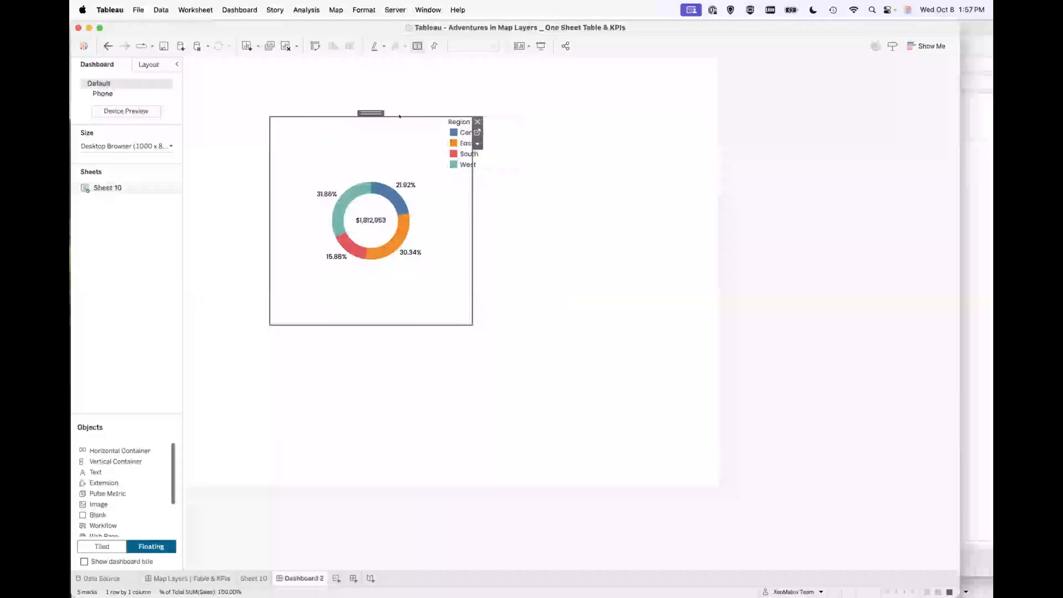
drag(370, 106, 301, 63)
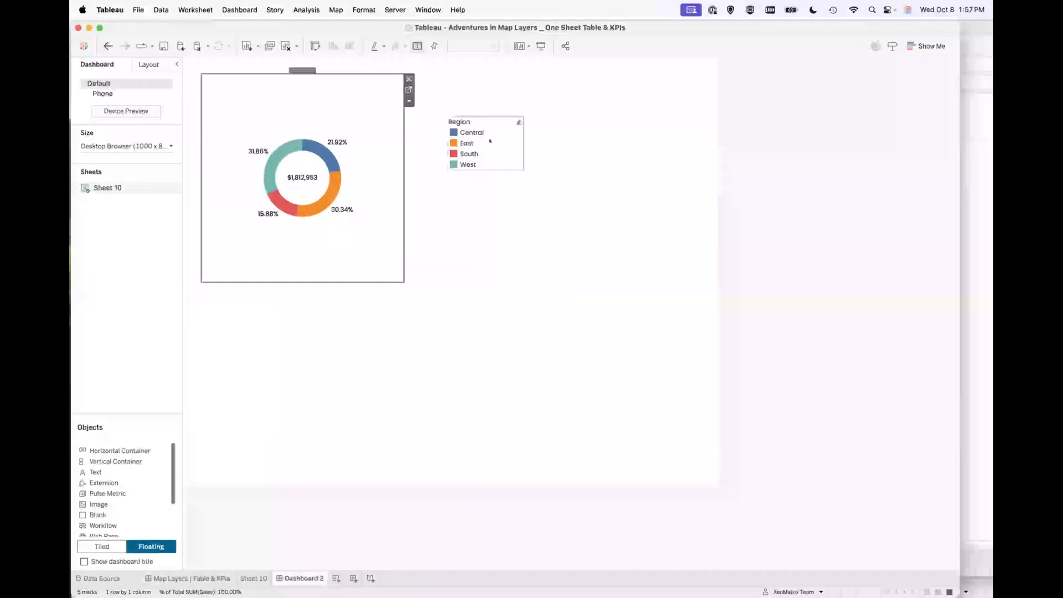
- Remove the Region color legend from the dashboard and shrink the chart's frame to fit closely around the donut
click(517, 143)
click(528, 121)
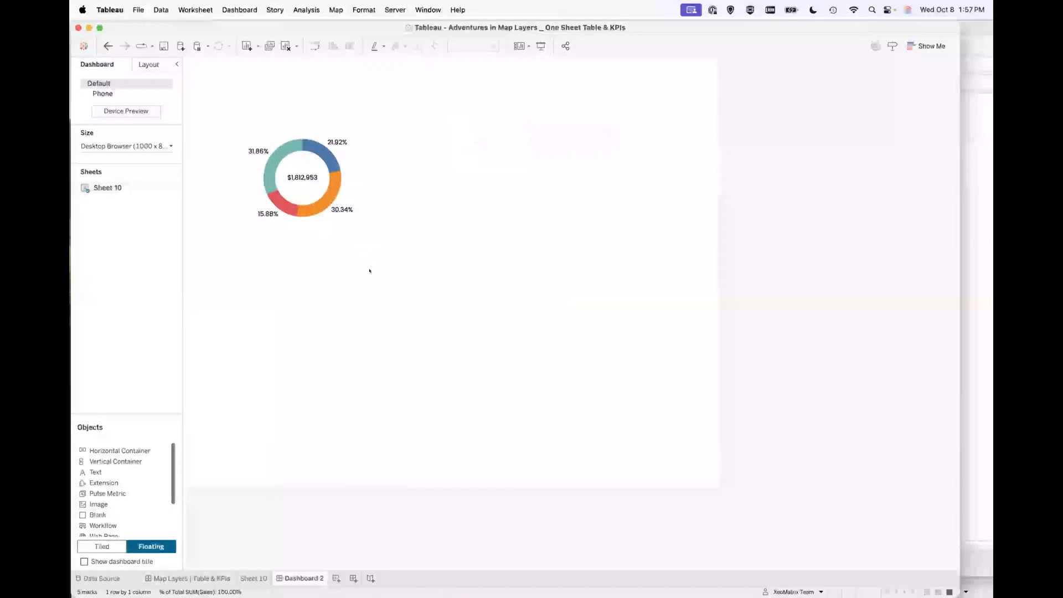
click(370, 271)
drag(403, 281, 329, 191)
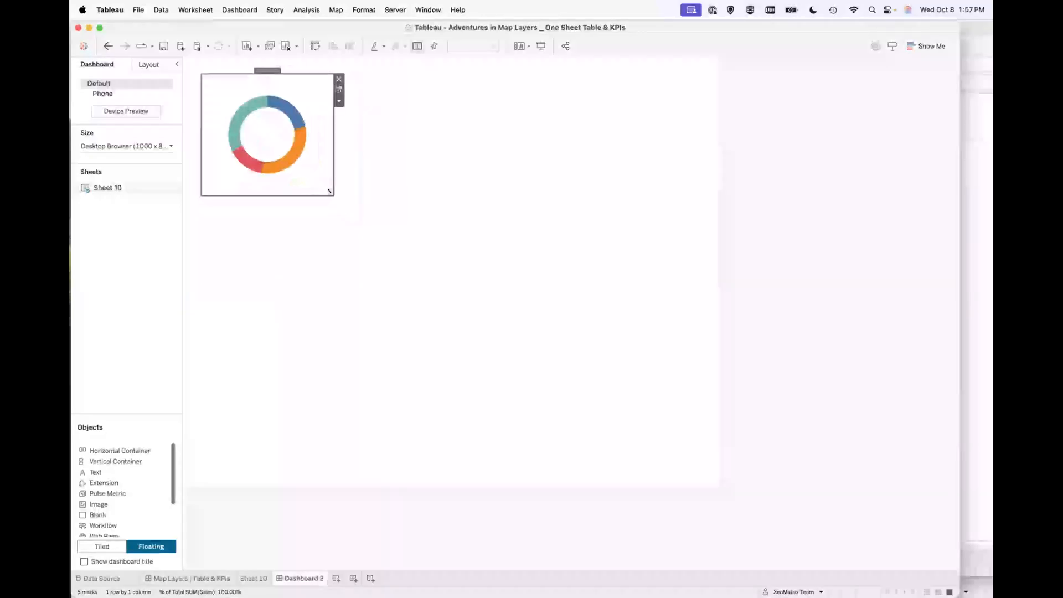
click(413, 362)
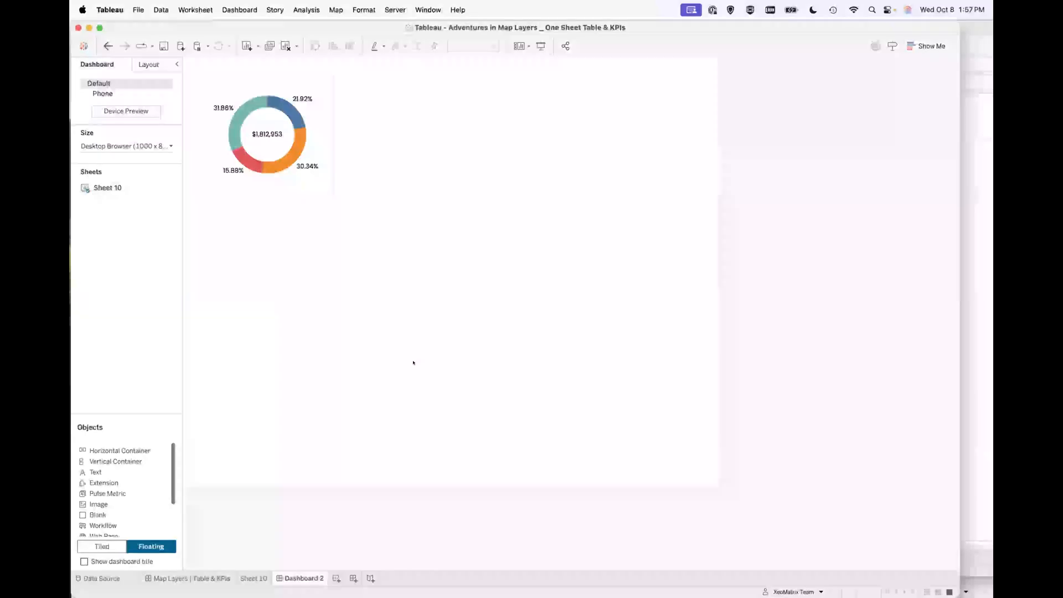
- Add the Region color legend for Sheet 10 back to the dashboard beside the donut chart
click(328, 125)
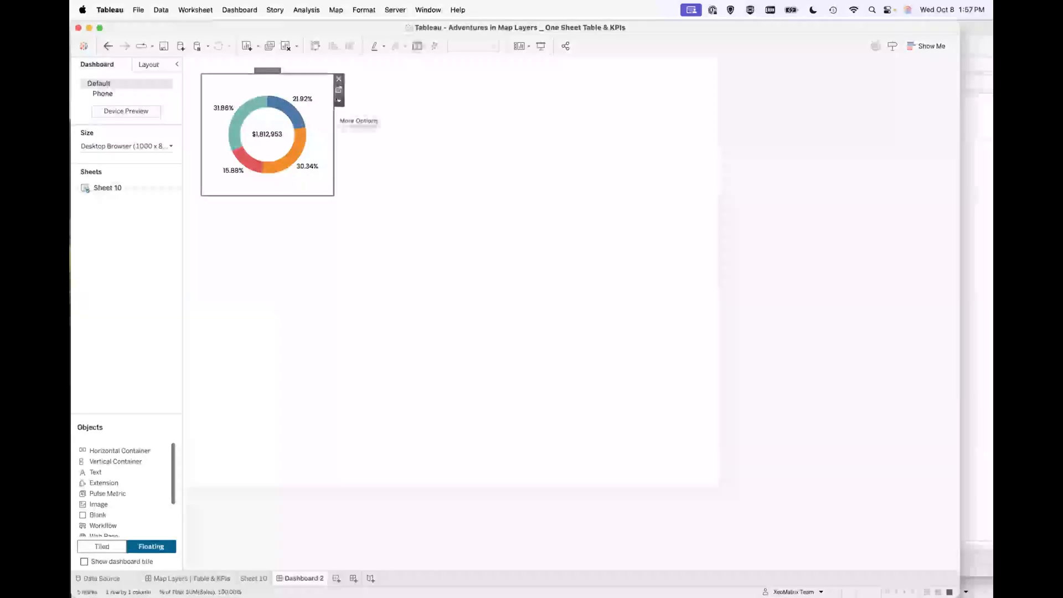
click(339, 100)
mouse_move(388, 169)
click(465, 167)
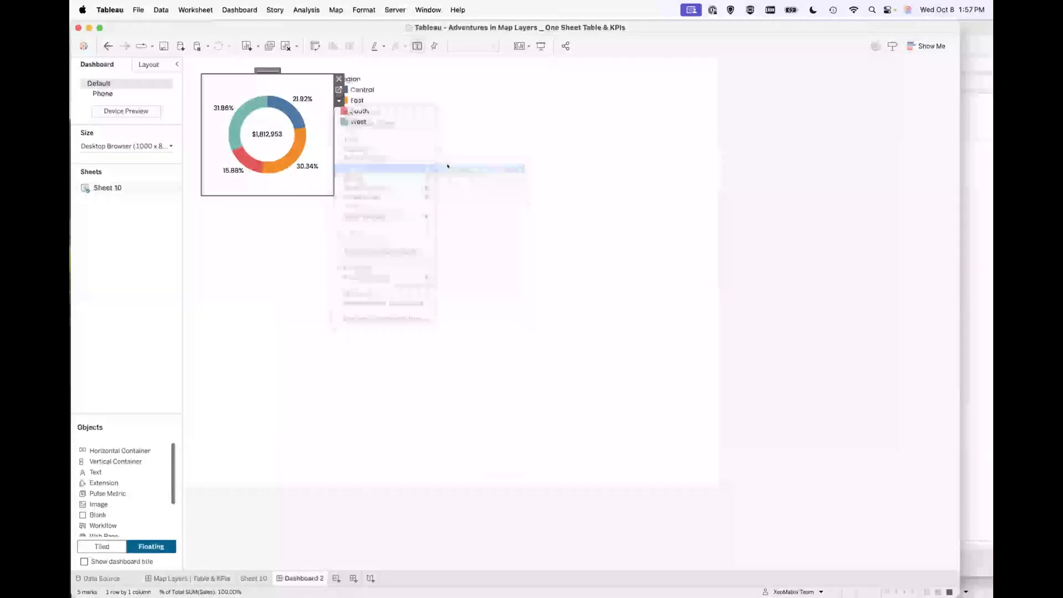
- Highlight East, South and Central in turn from the Region legend to check the donut, and clear the highlight
click(355, 98)
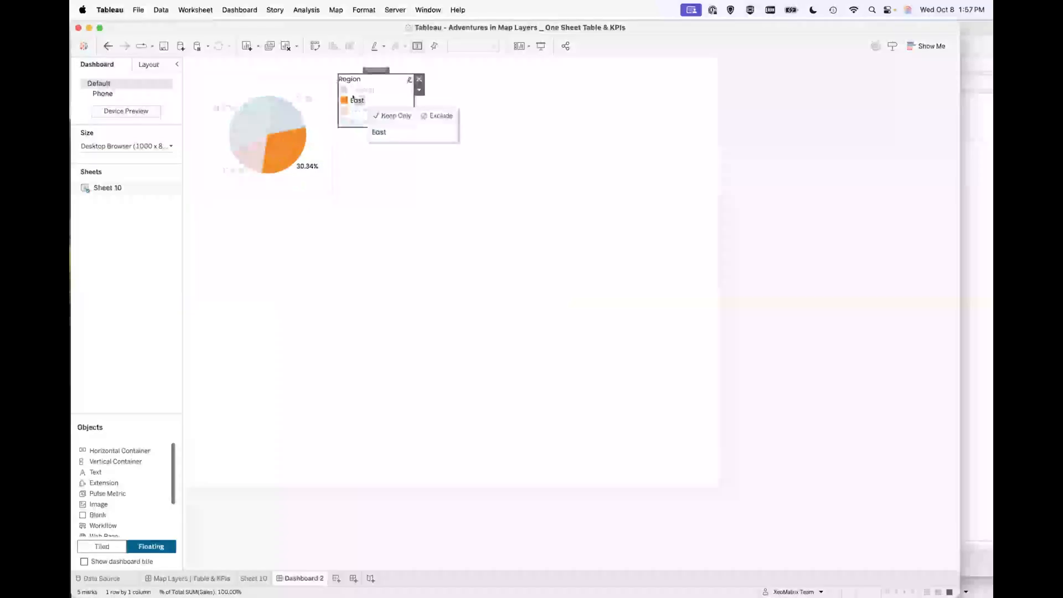
click(354, 109)
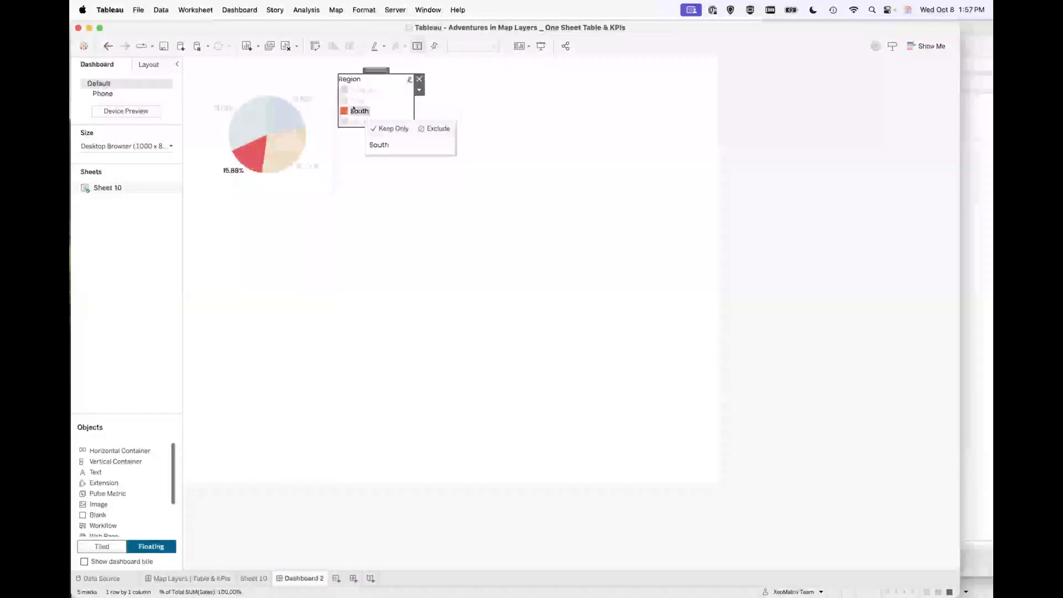
click(353, 90)
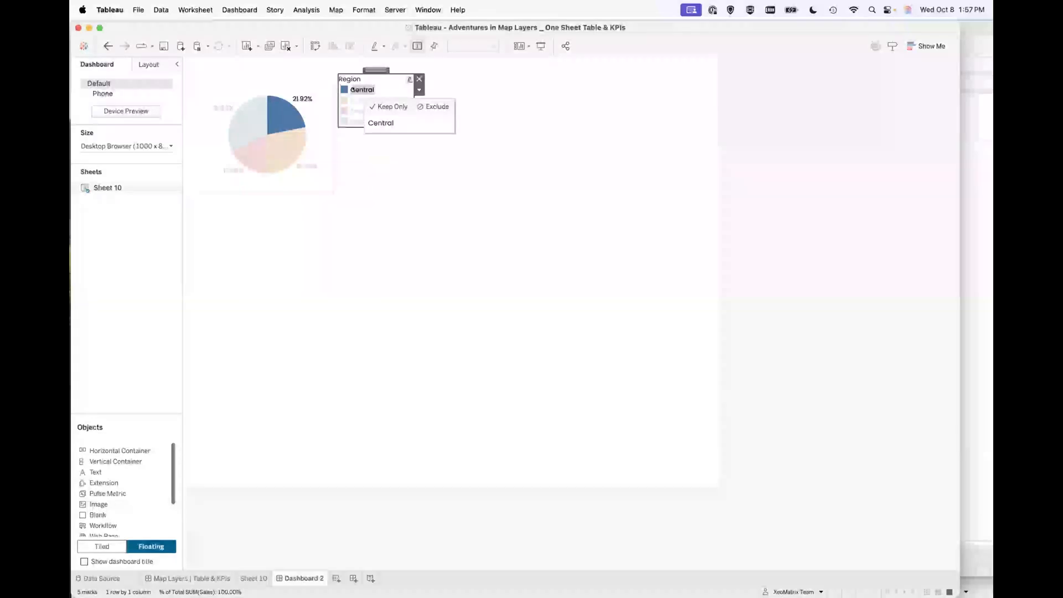
click(352, 90)
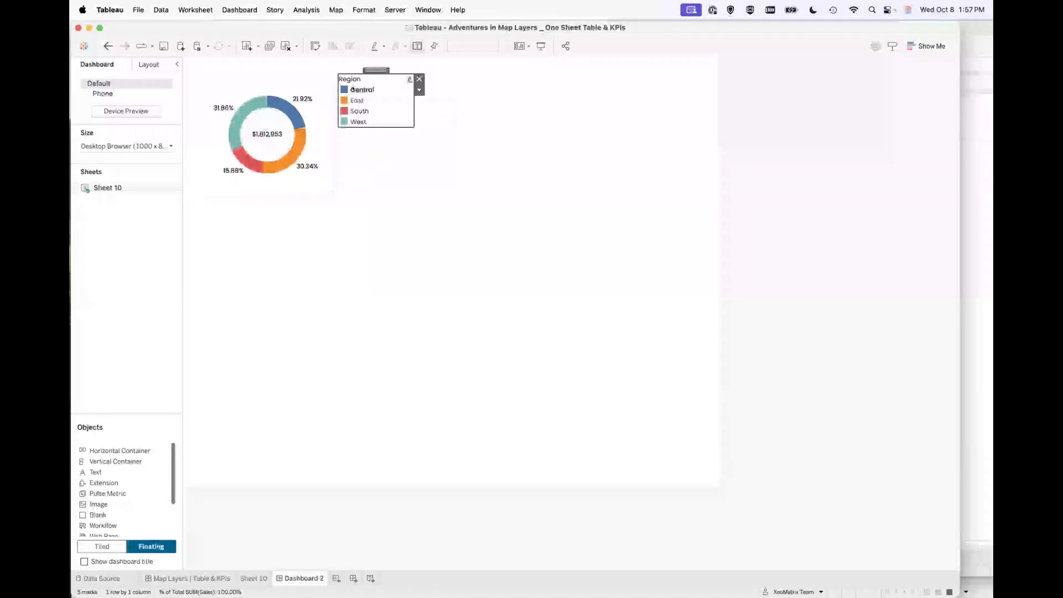
- Go to Sheet 10 from the dashboard chart and disable selection on the Donut Point layer
click(319, 179)
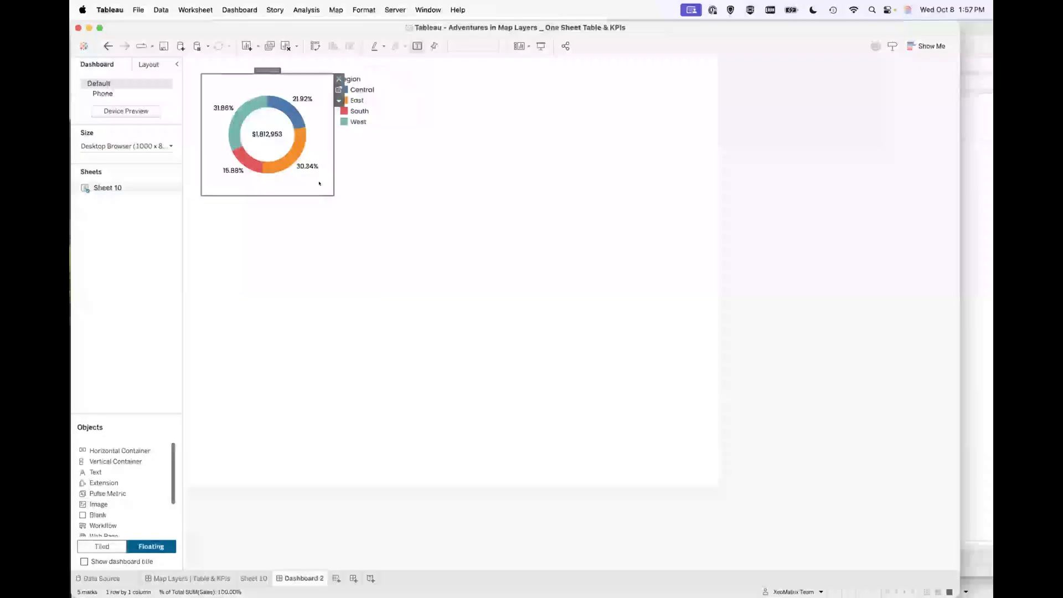
click(338, 101)
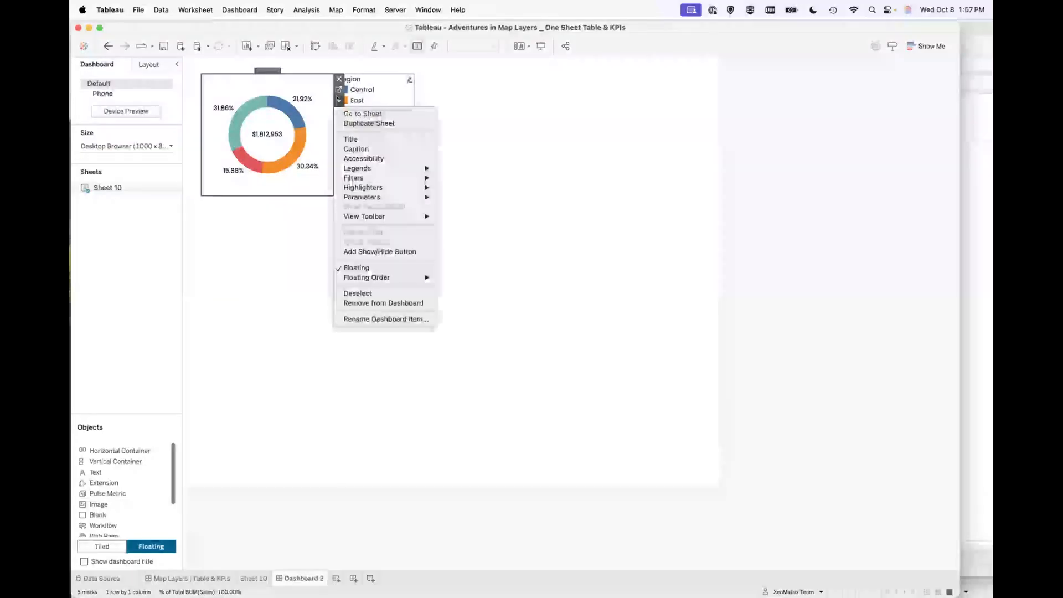
click(339, 101)
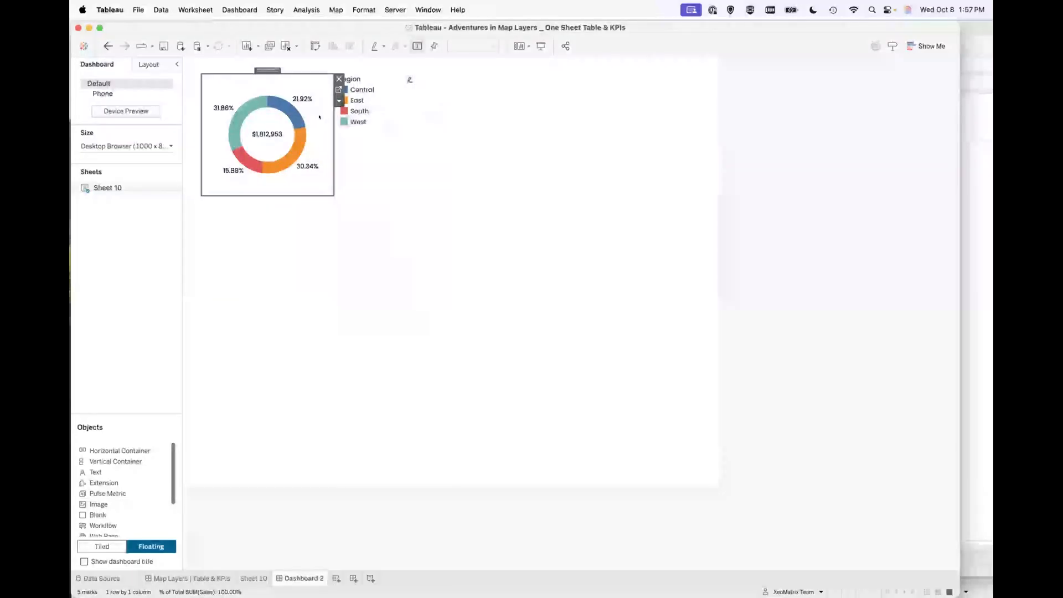
right_click(319, 116)
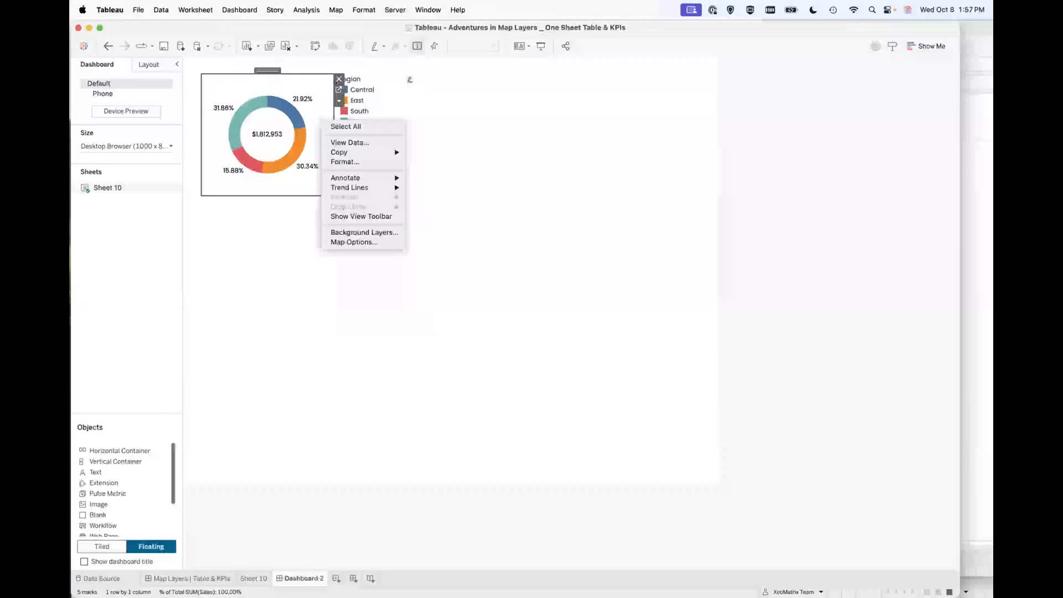
click(337, 89)
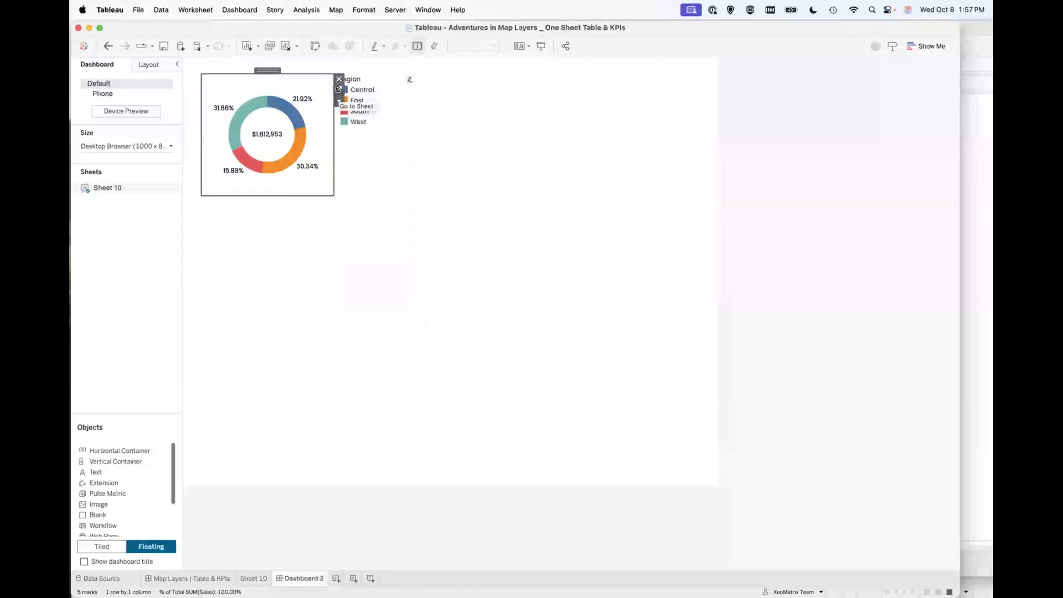
click(338, 90)
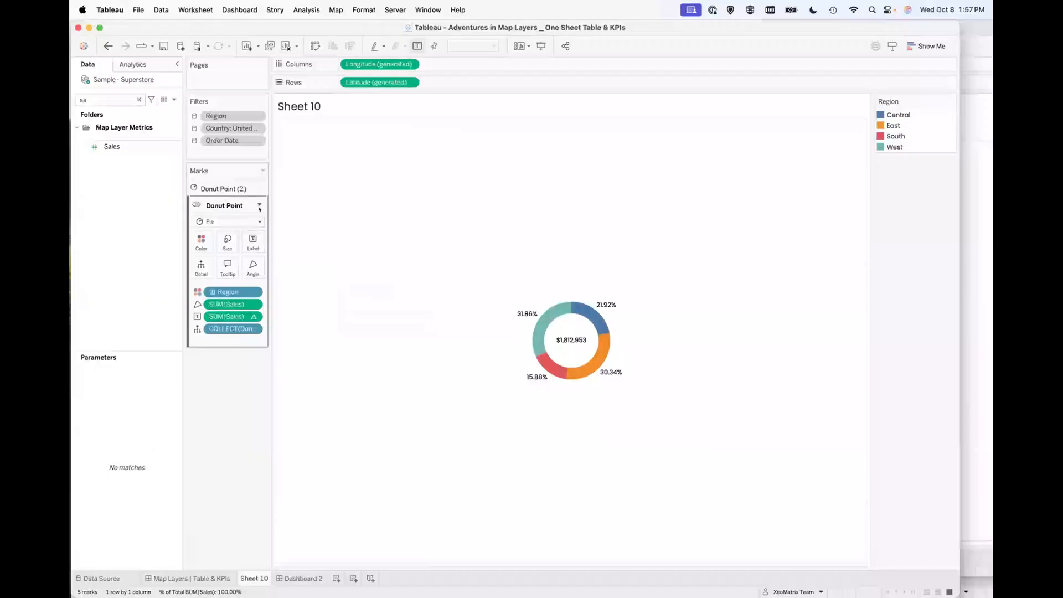
click(259, 205)
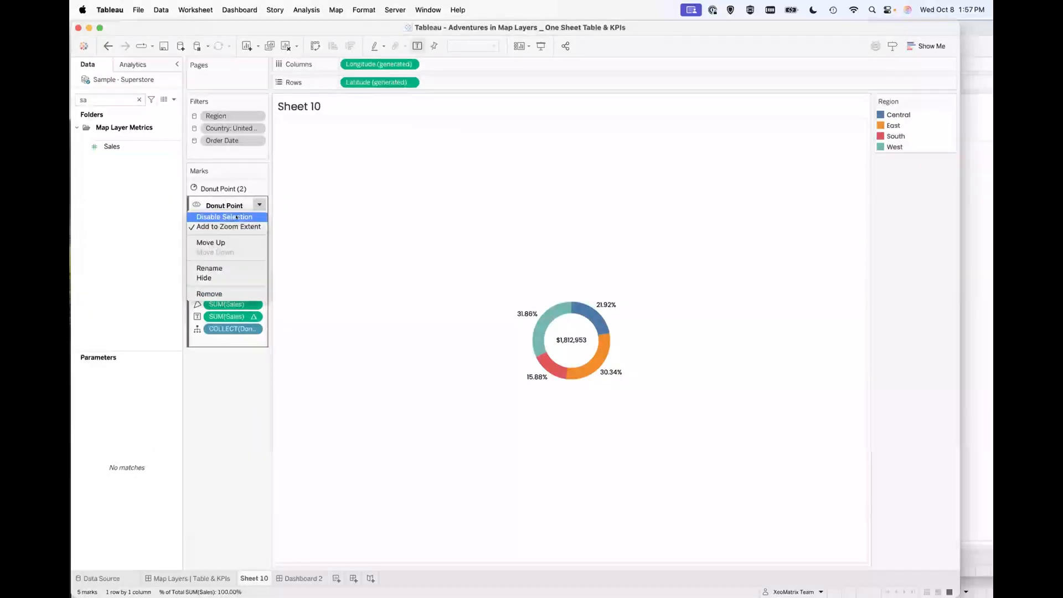
click(237, 217)
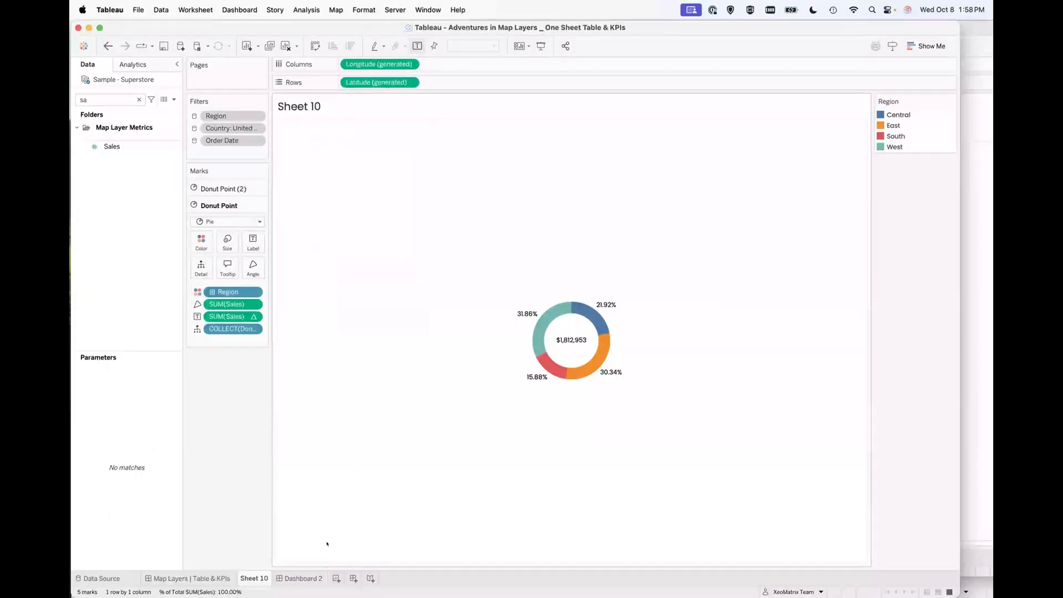
- Return to Dashboard 2 and recheck the donut by highlighting Central and East from the legend, leaving the region colors unedited
click(303, 577)
click(357, 89)
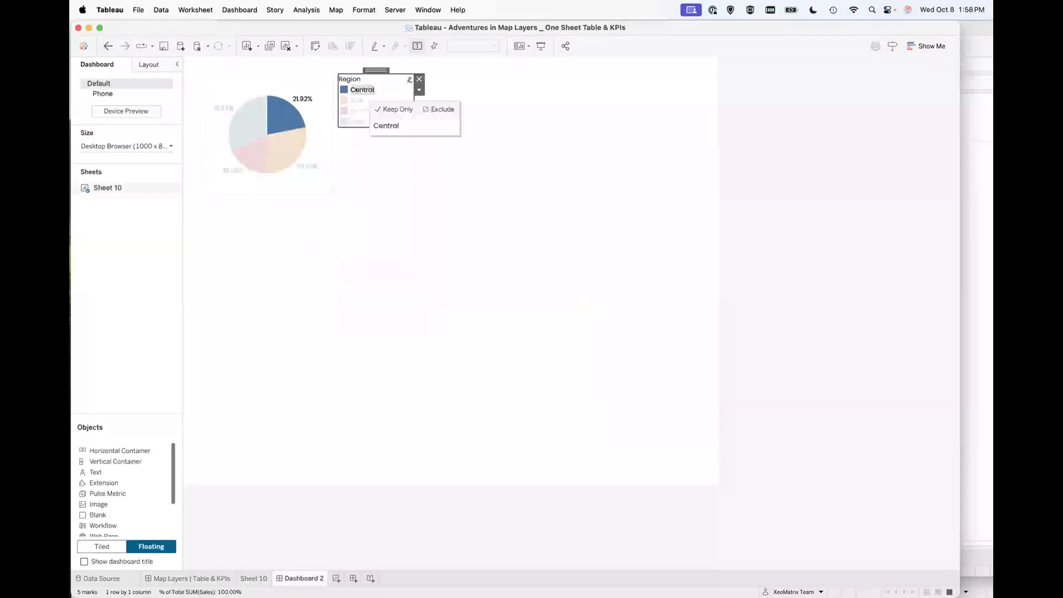
click(356, 90)
click(357, 99)
click(357, 99)
click(355, 89)
double_click(356, 89)
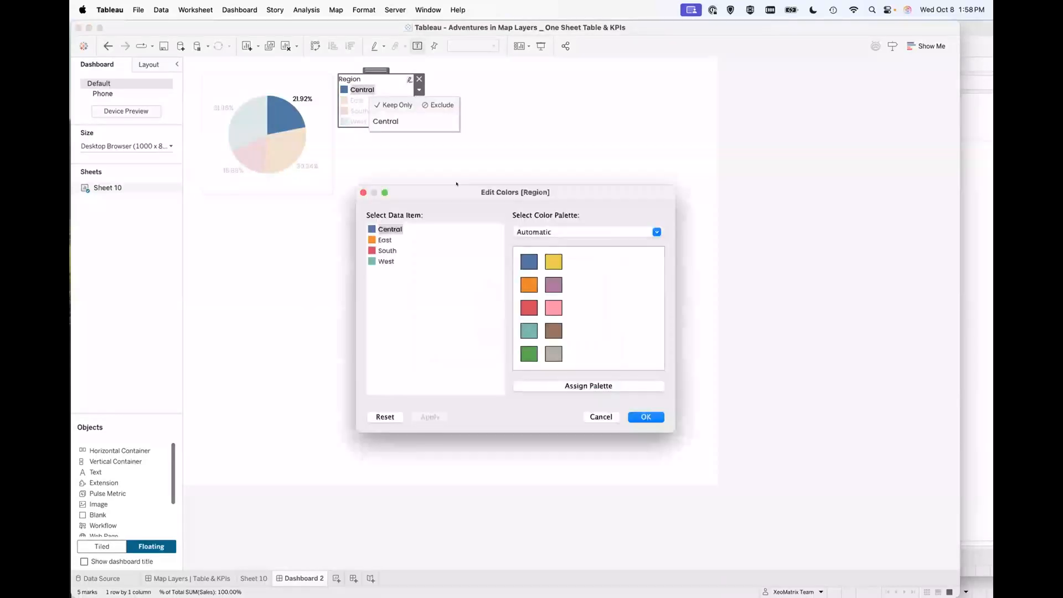
click(595, 415)
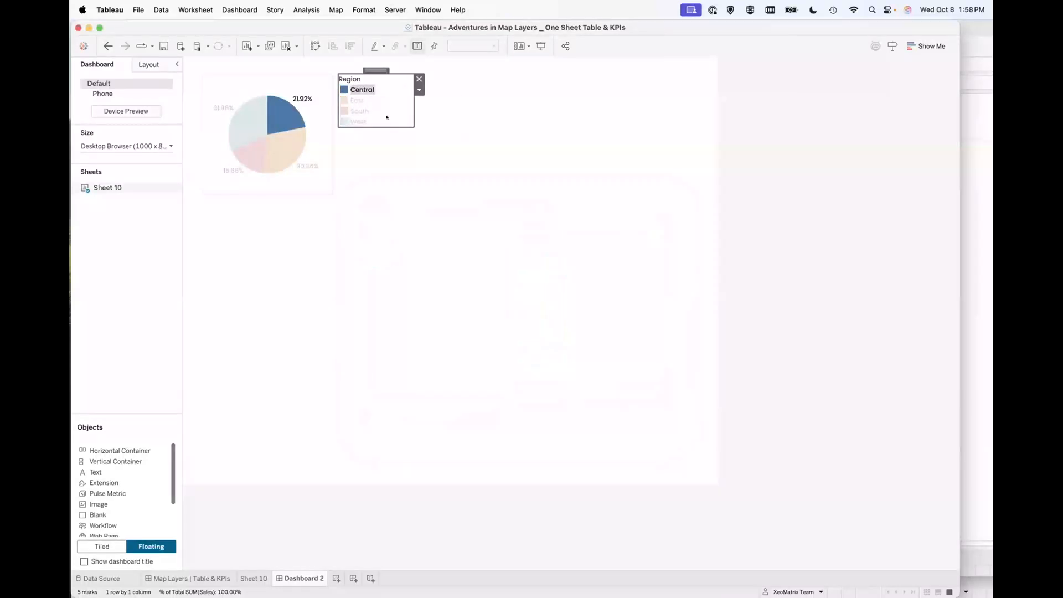
click(363, 91)
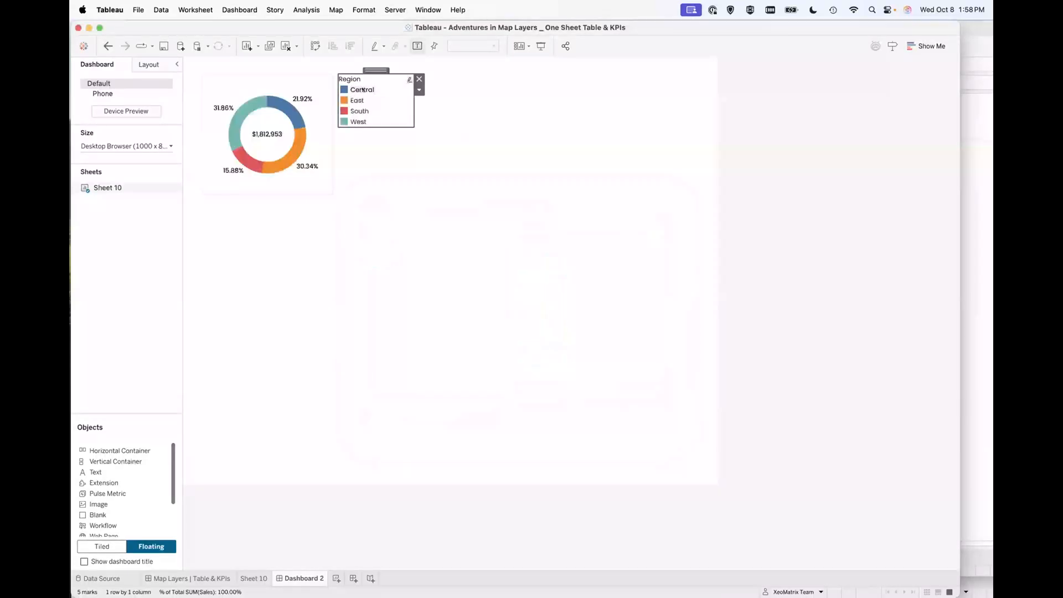
- Inspect the legend's options and its effect on the donut by highlighting Central, East and South, and clear the highlight
click(285, 108)
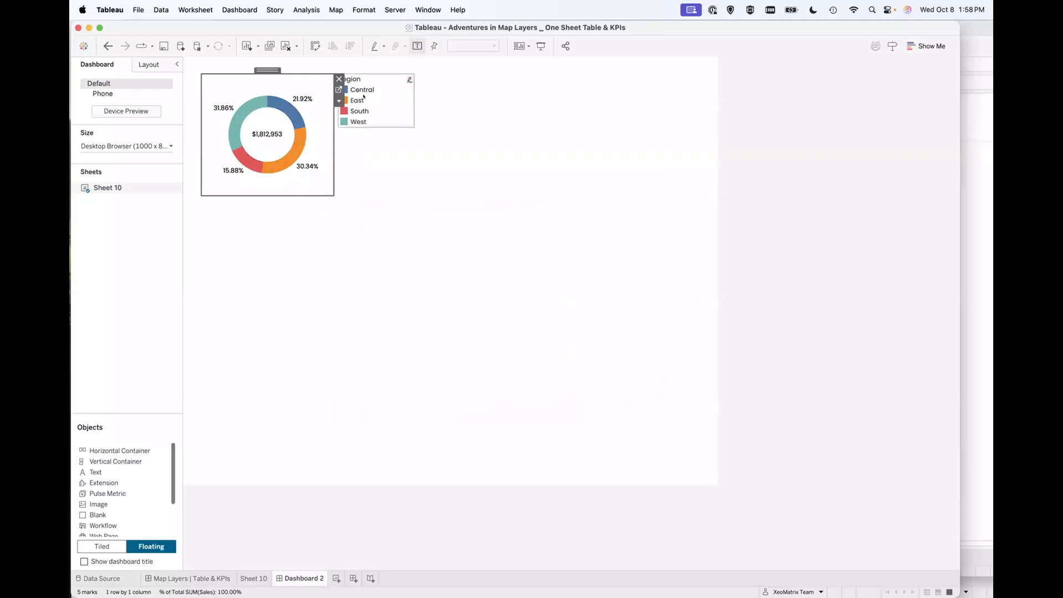
click(396, 126)
click(418, 90)
click(418, 89)
click(365, 90)
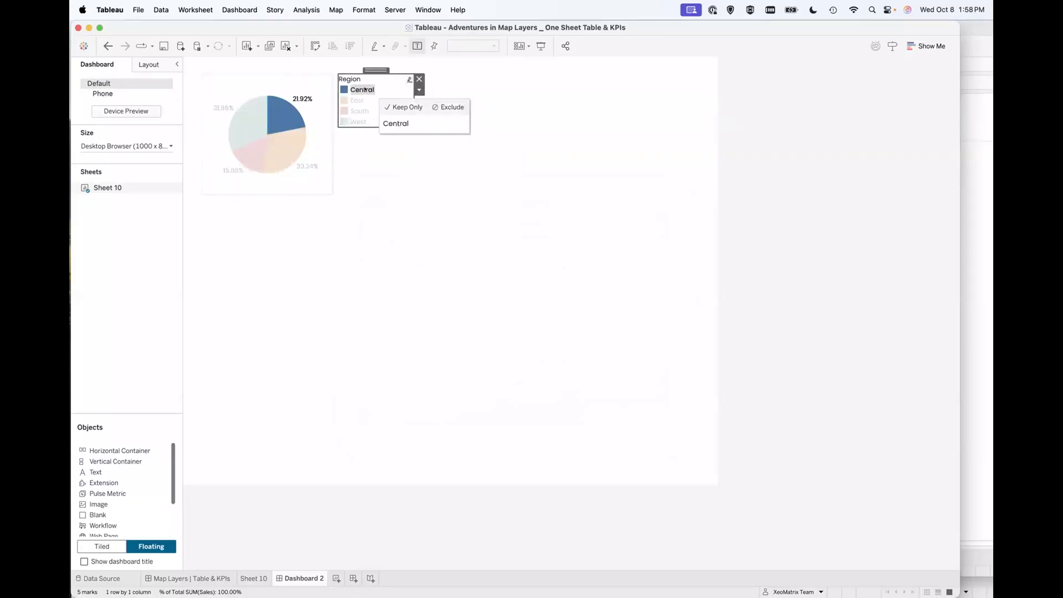
click(366, 89)
click(354, 100)
click(357, 110)
click(354, 101)
click(361, 89)
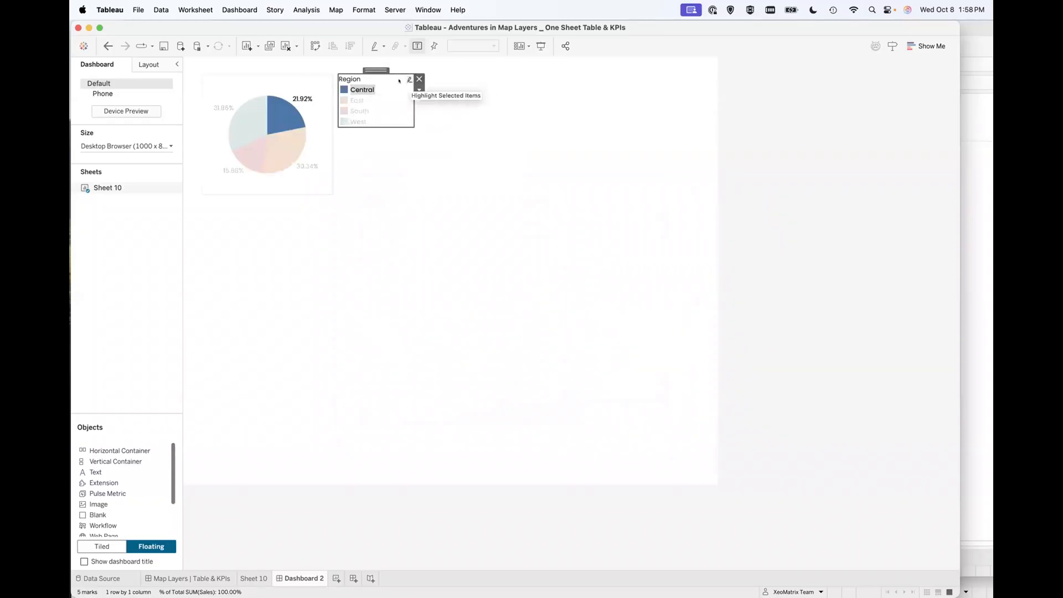
click(354, 90)
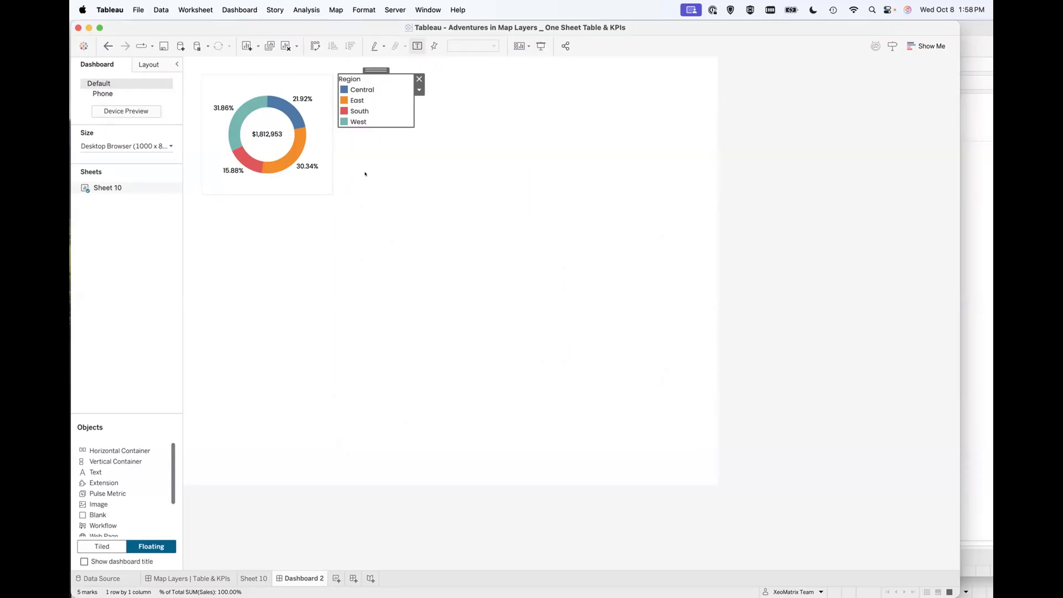
- Nudge the Region legend slightly closer to the donut chart and dismiss the meeting reminder
drag(373, 70, 371, 66)
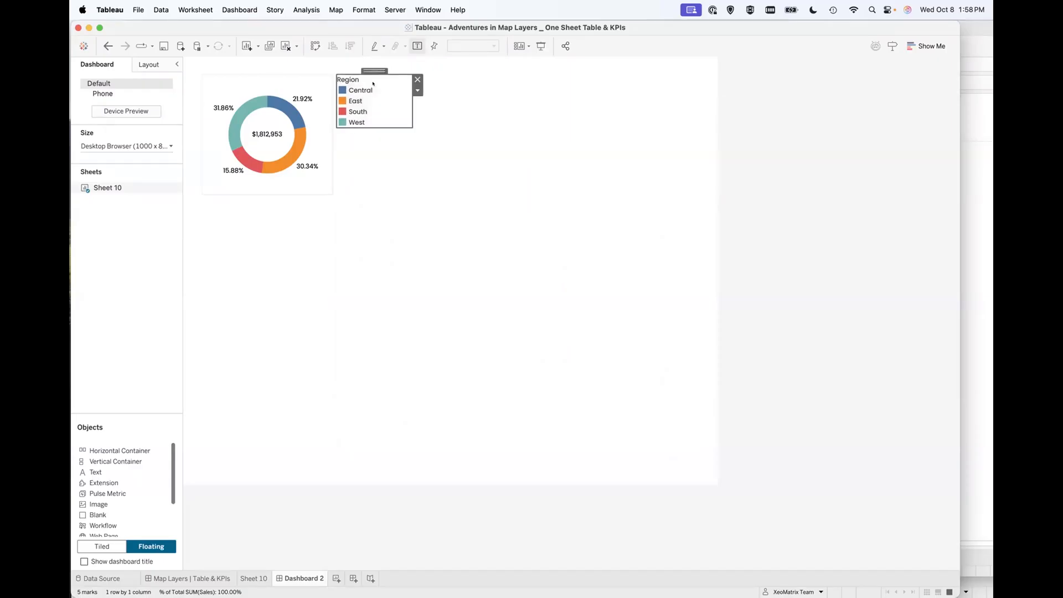
click(380, 167)
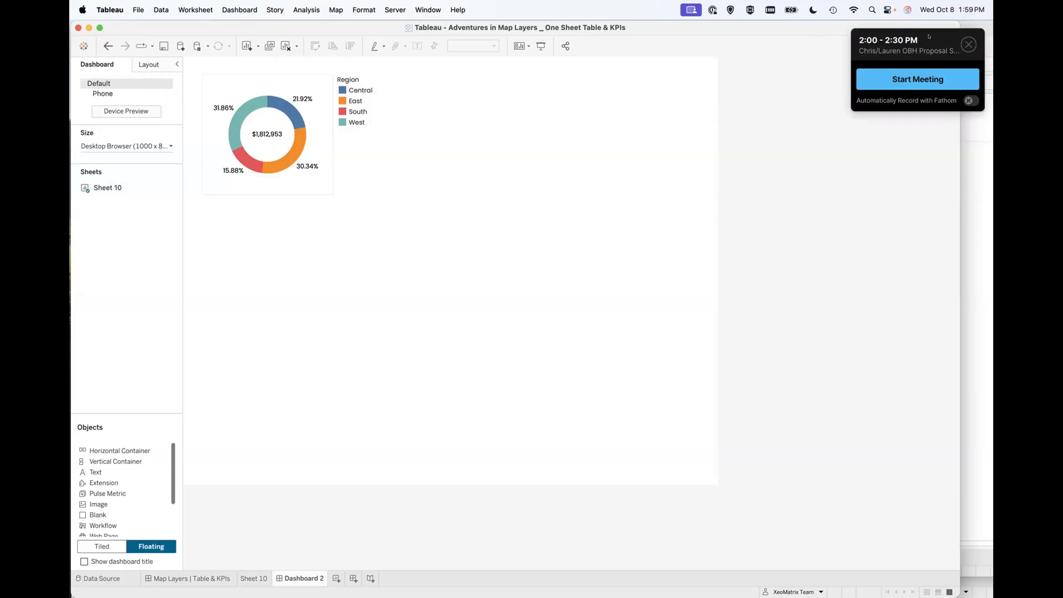
click(969, 45)
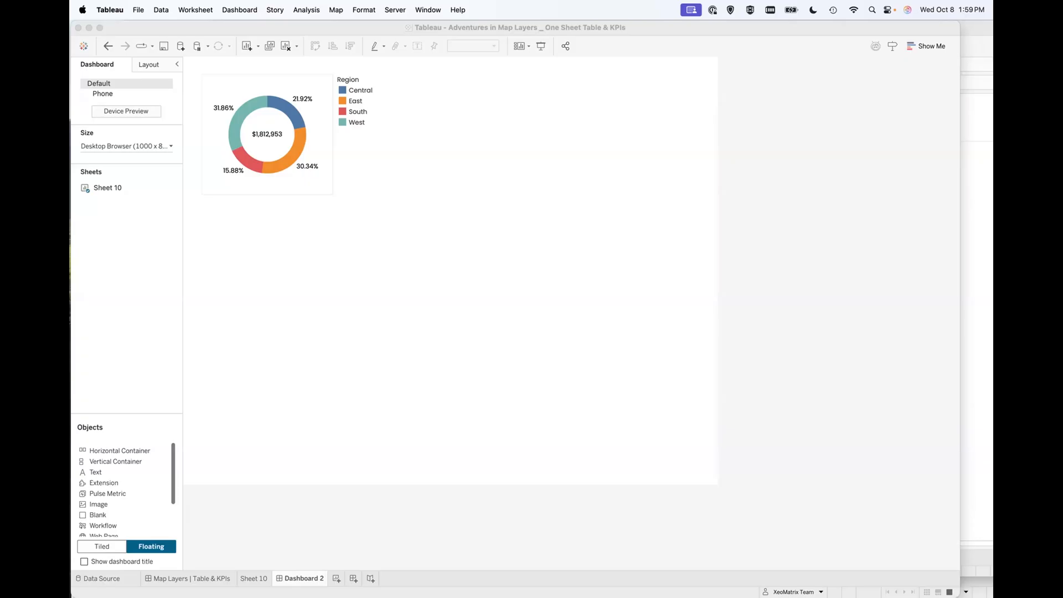
click(630, 175)
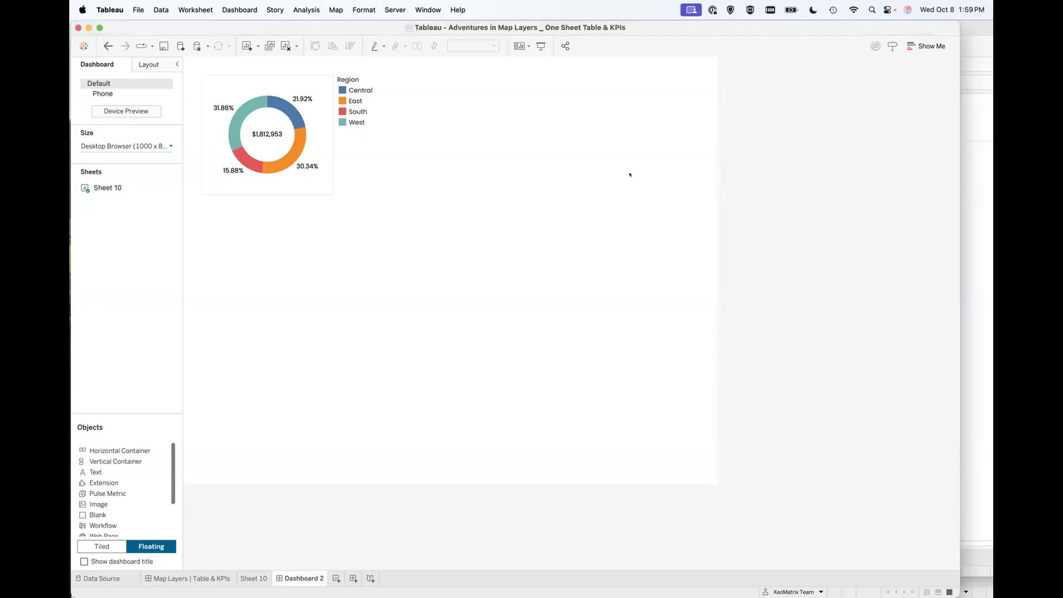